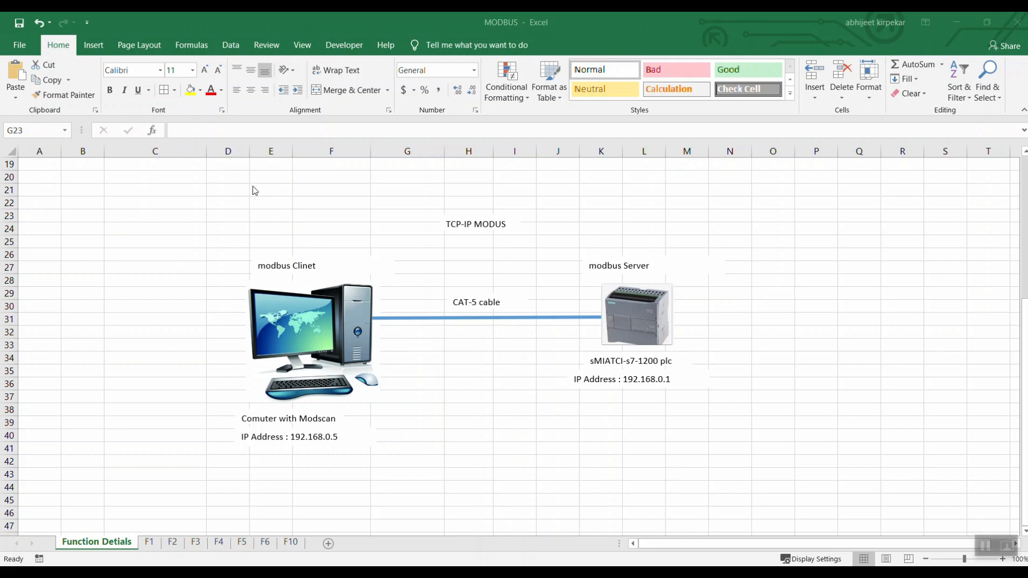
Examine the Modbus TCP network diagram and the command, function and address range tables on the first worksheet.
left_click(227, 191)
left_click_drag(227, 191, 740, 450)
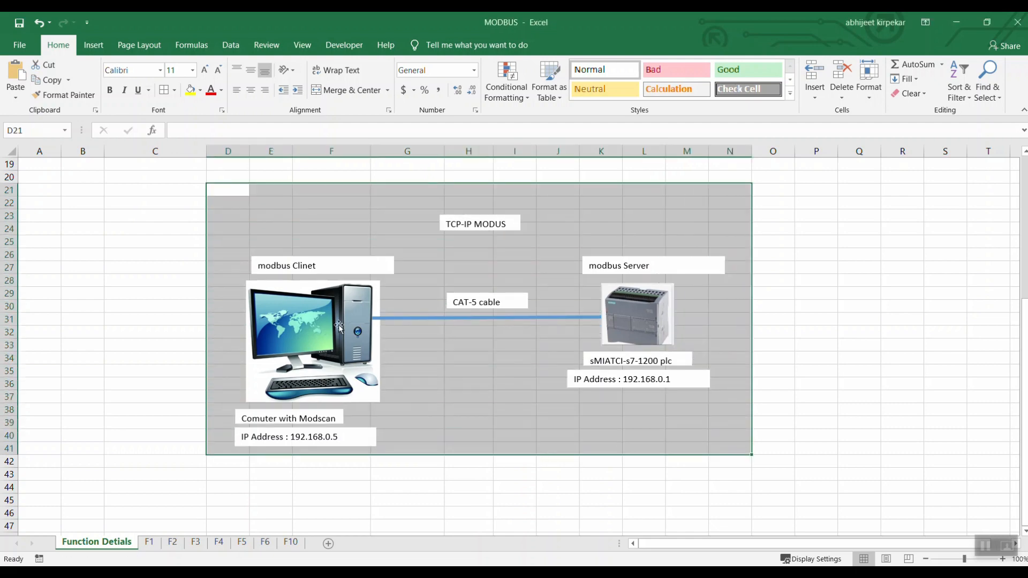
left_click(313, 320)
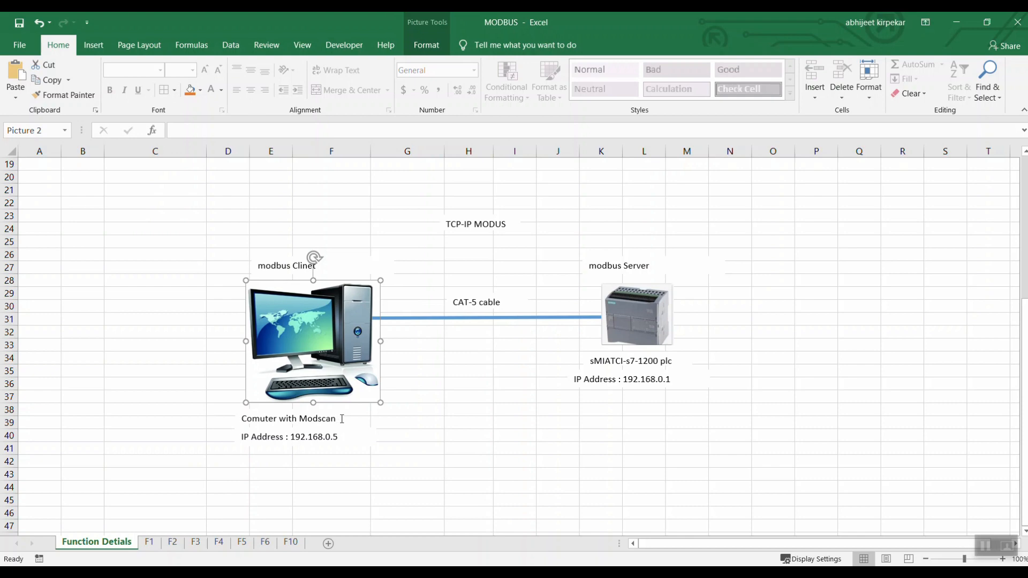
left_click(659, 321)
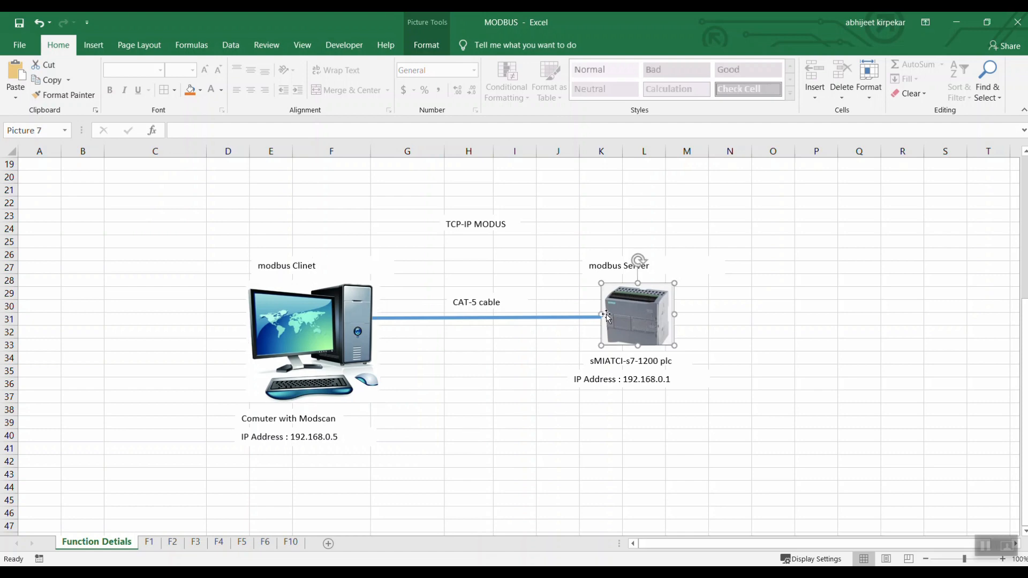
left_click(590, 291)
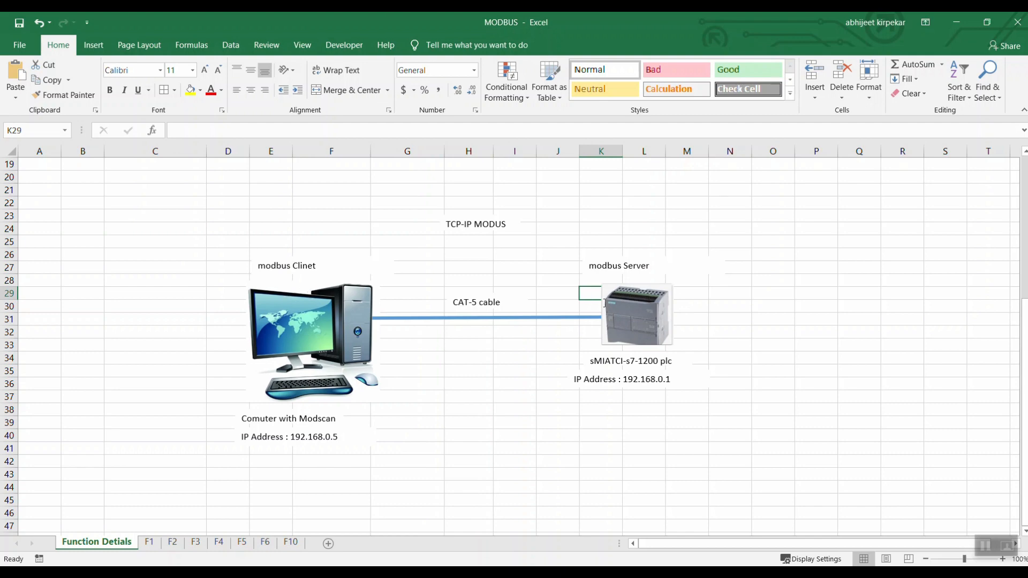
scroll(605, 303, "up", 6)
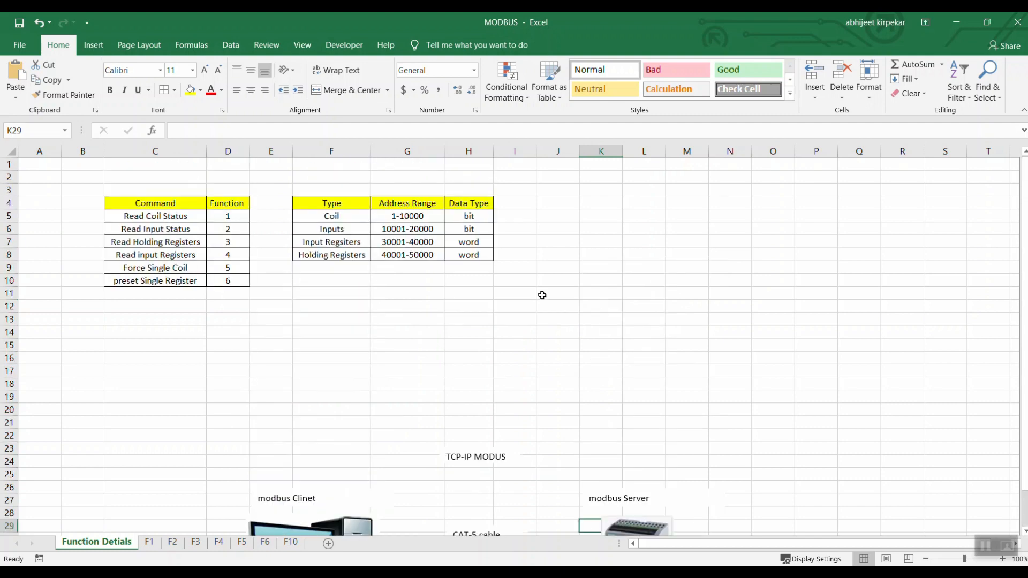
left_click(165, 316)
left_click(159, 214)
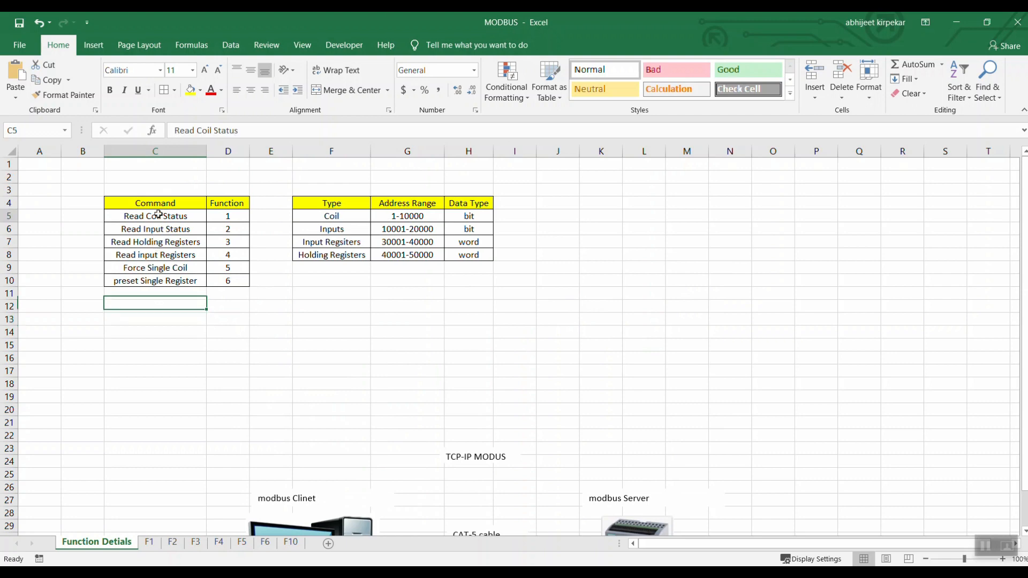
left_click_drag(160, 215, 227, 279)
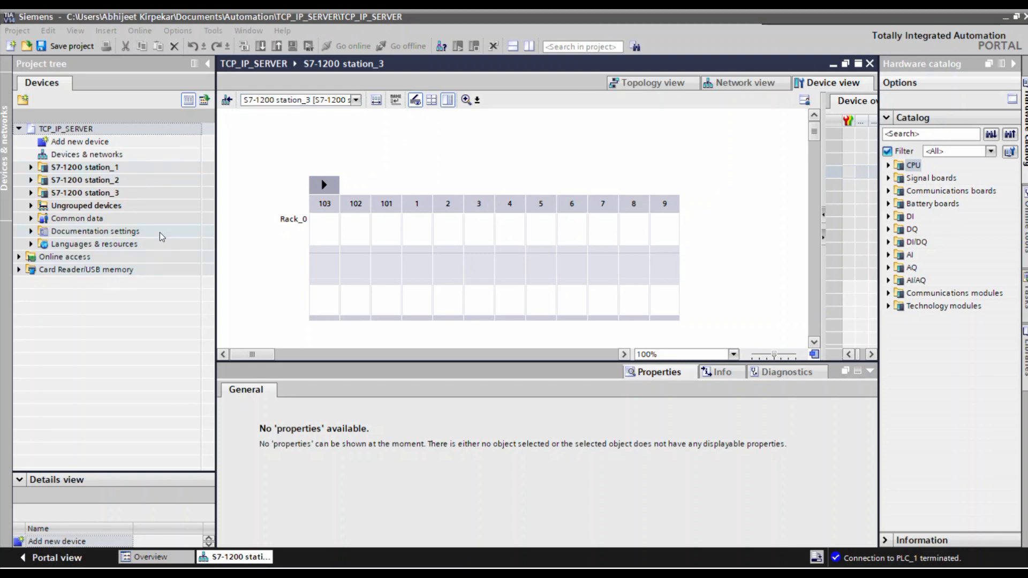
In TIA Portal, add a SIMATIC S7-1200 CPU 1212C AC/DC/Rly controller with article number 6ES7 212-1BE40-0XB0 to the project.
double_click(79, 146)
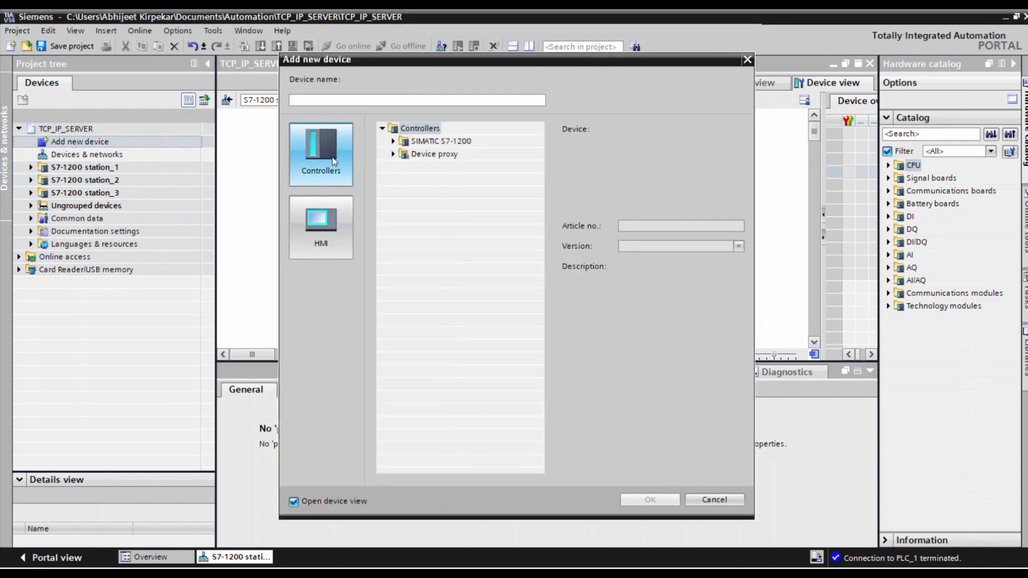
left_click(393, 141)
left_click(405, 153)
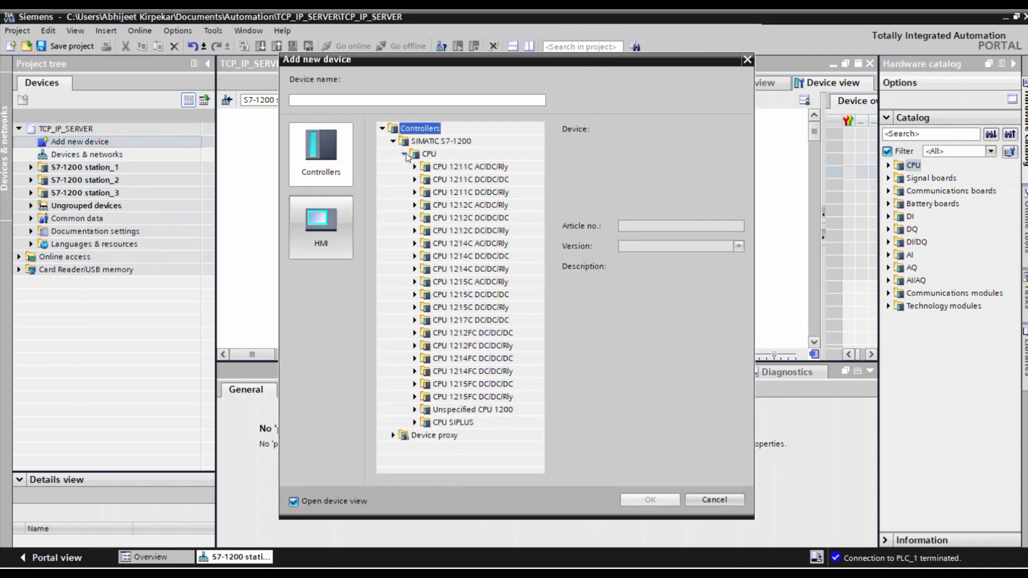
left_click(416, 205)
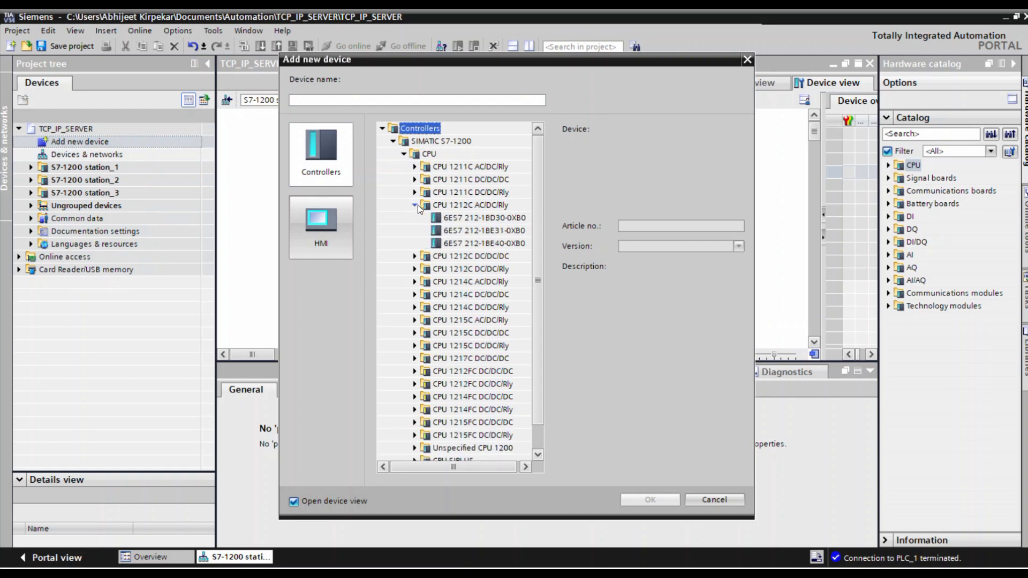
left_click(478, 244)
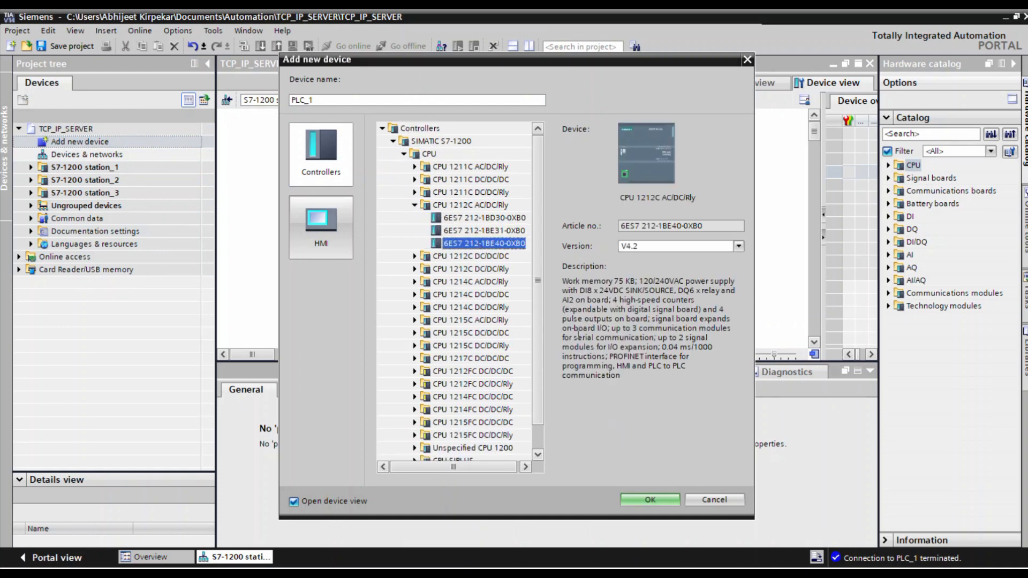
left_click(645, 503)
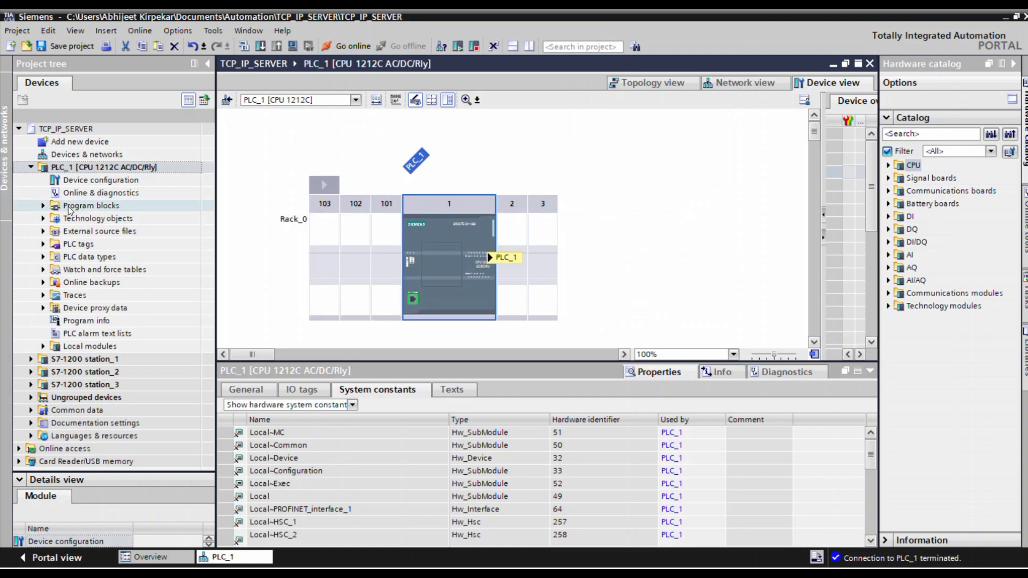
Open Main [OB1] of PLC_1 and insert the Modbus TCP instruction MB_SERVER with its instance data block in Network 1.
left_click(43, 205)
left_click(83, 231)
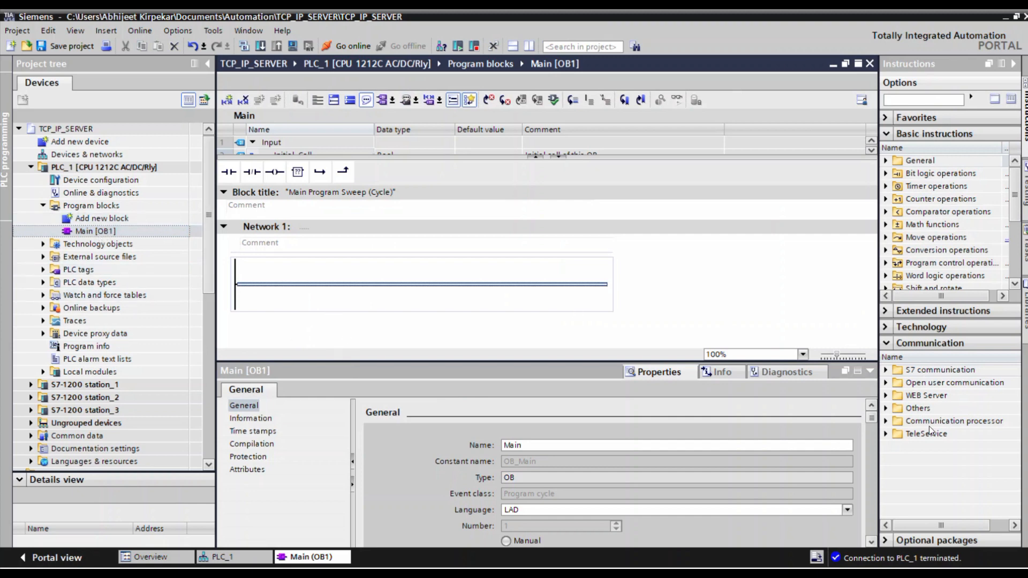
left_click(887, 372)
left_click(887, 371)
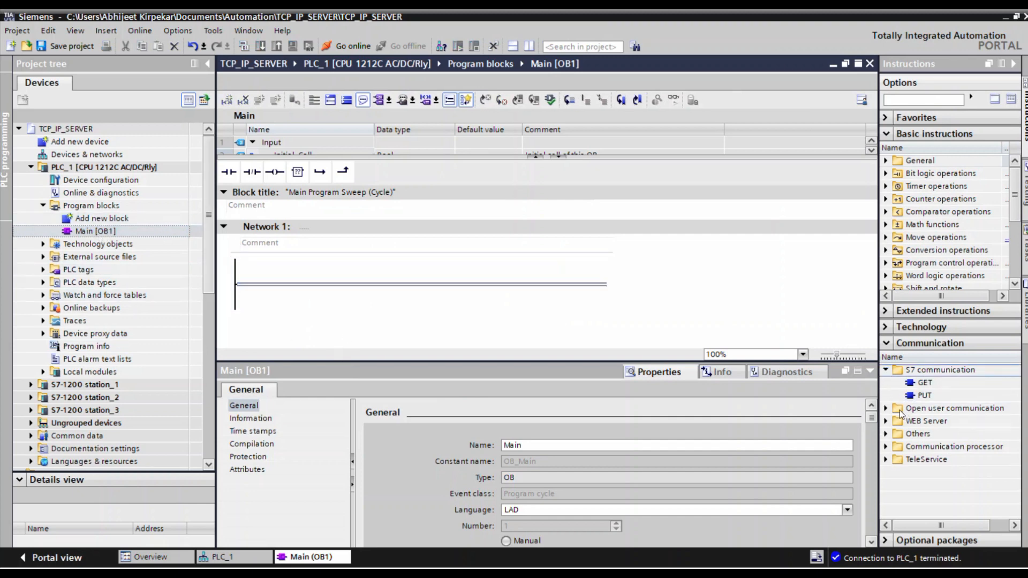
left_click(887, 434)
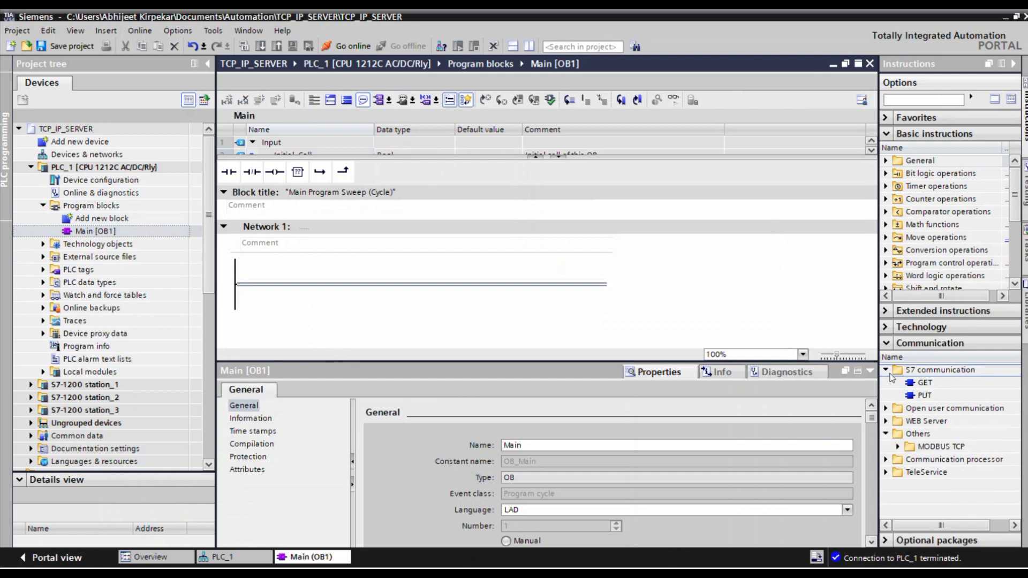
left_click(886, 371)
left_click(900, 421)
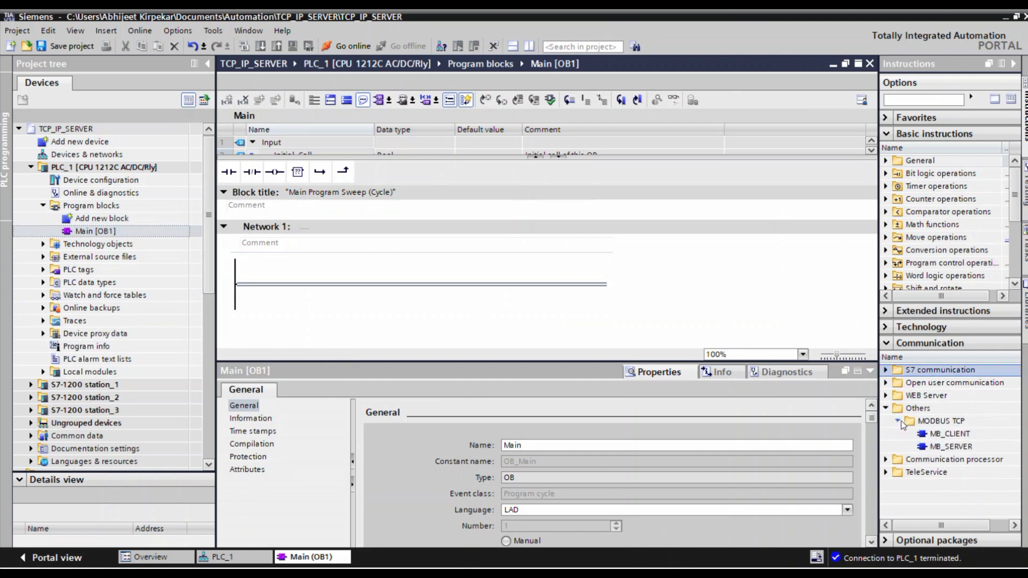
left_click(943, 449)
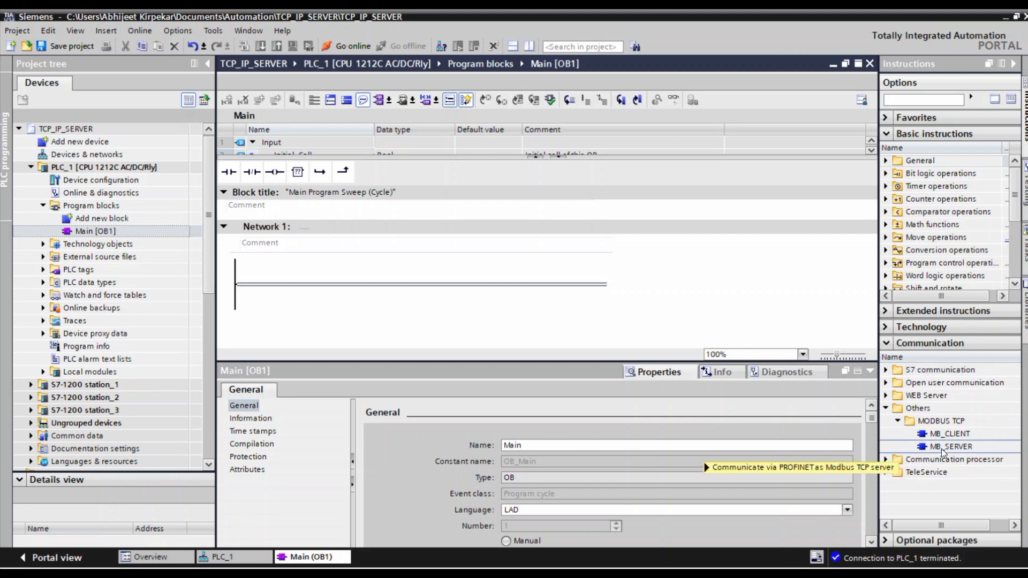
mouse_move(941, 450)
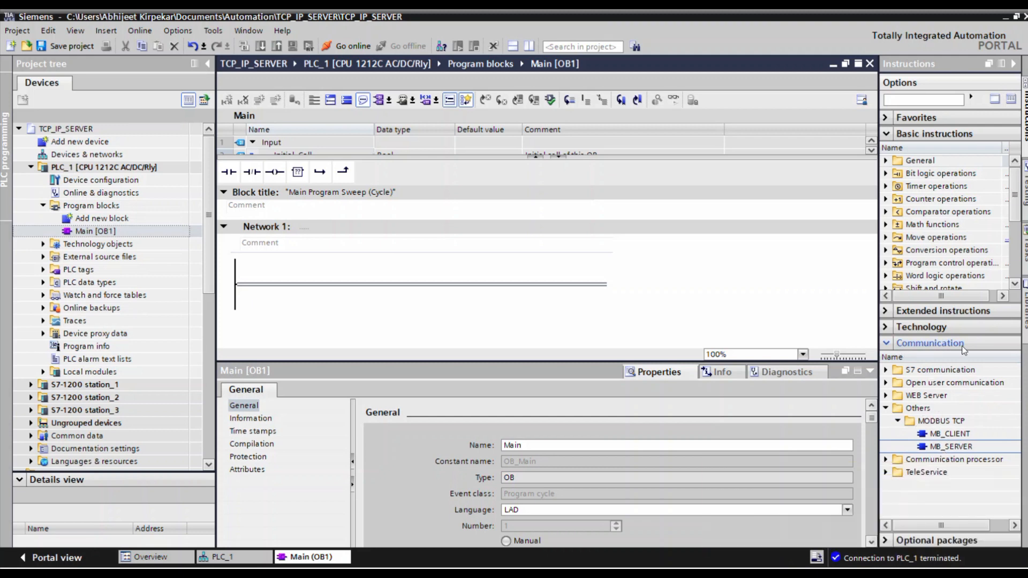
mouse_move(946, 448)
left_mouse_down()
mouse_move(436, 314)
mouse_move(428, 283)
left_mouse_up()
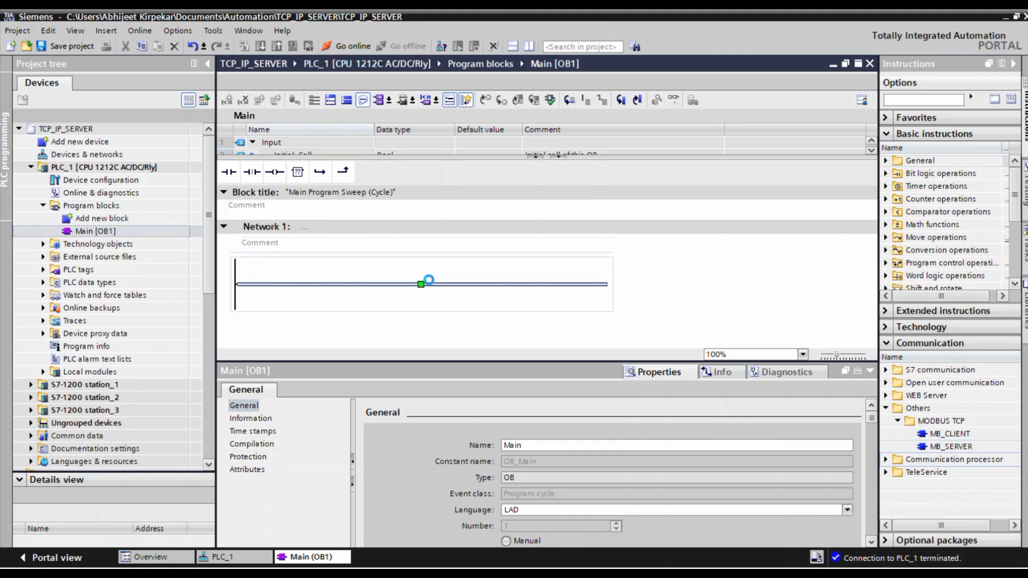
left_click(579, 405)
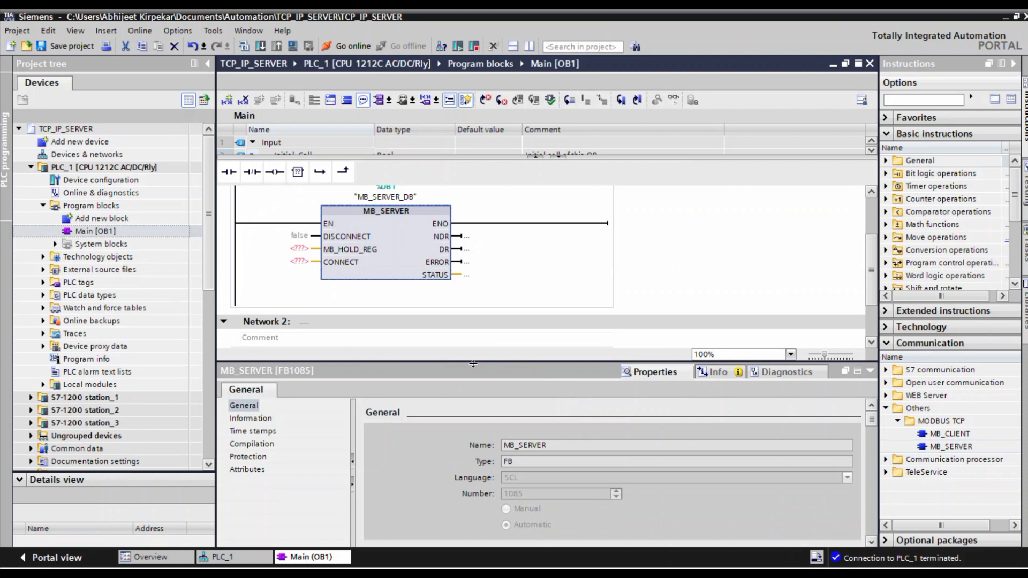
Examine the MB_SERVER block's inputs and outputs and their description in the S7-1200 system manual PDF.
left_click_drag(474, 364, 474, 480)
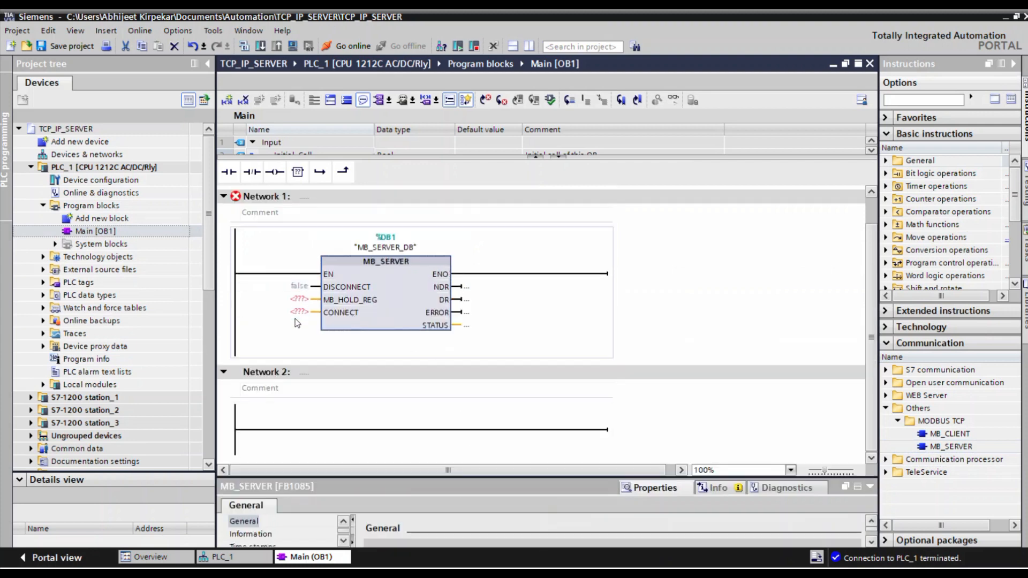
left_click(457, 313)
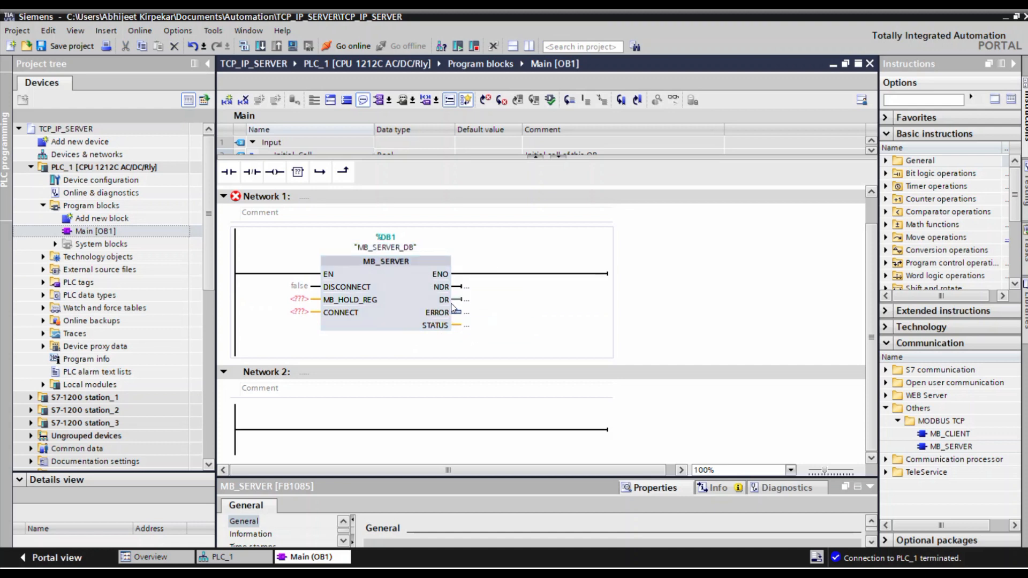
left_click(435, 316)
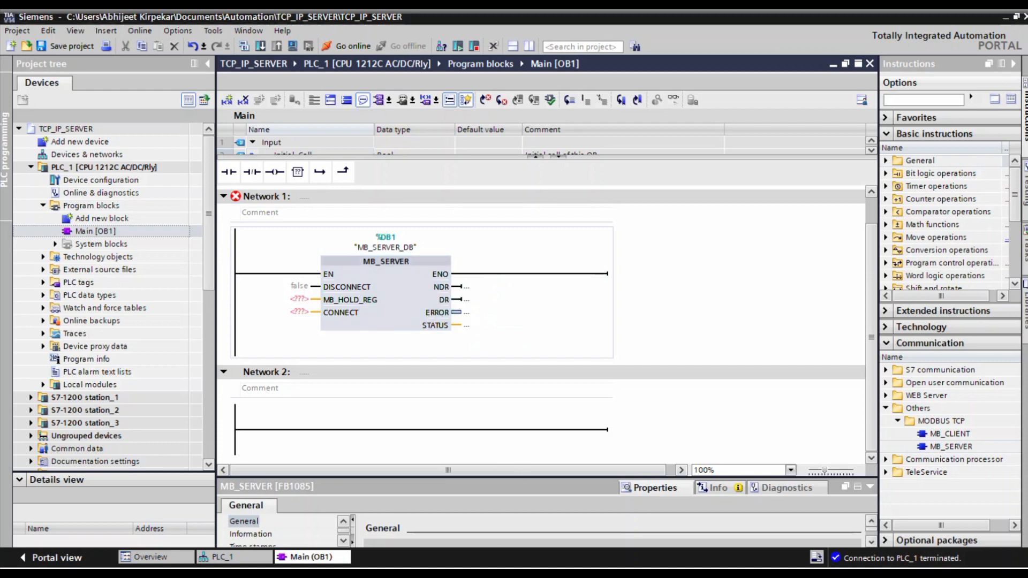
mouse_move(482, 573)
left_click(482, 514)
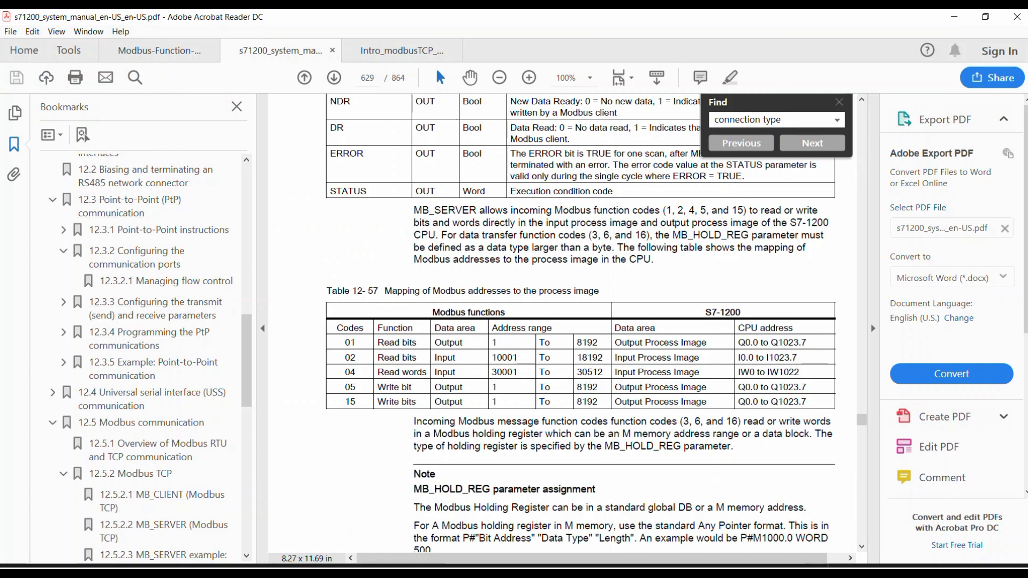
Back in TIA Portal, add a global data block named Modbus_Config to the program blocks.
mouse_move(543, 574)
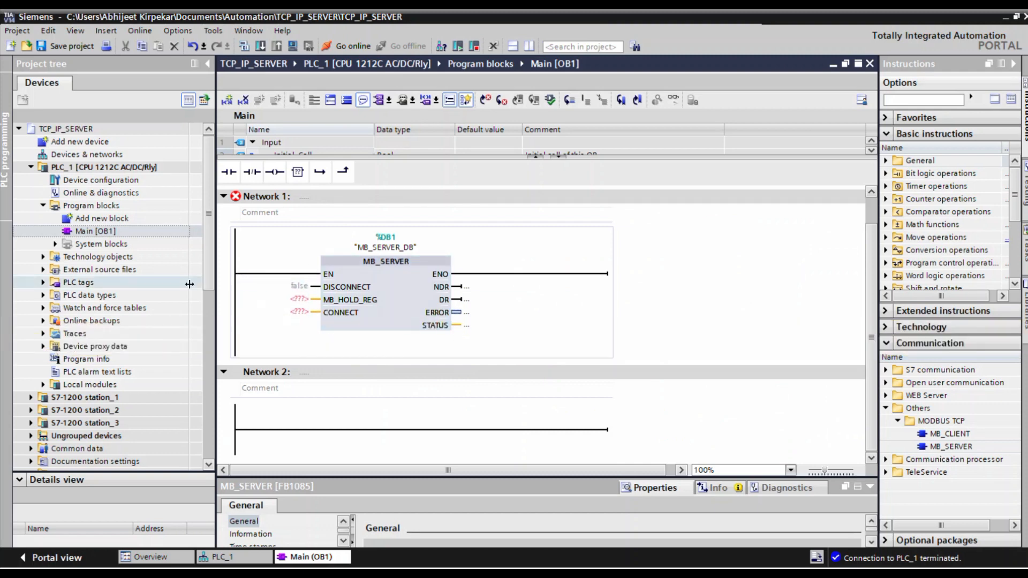
double_click(99, 218)
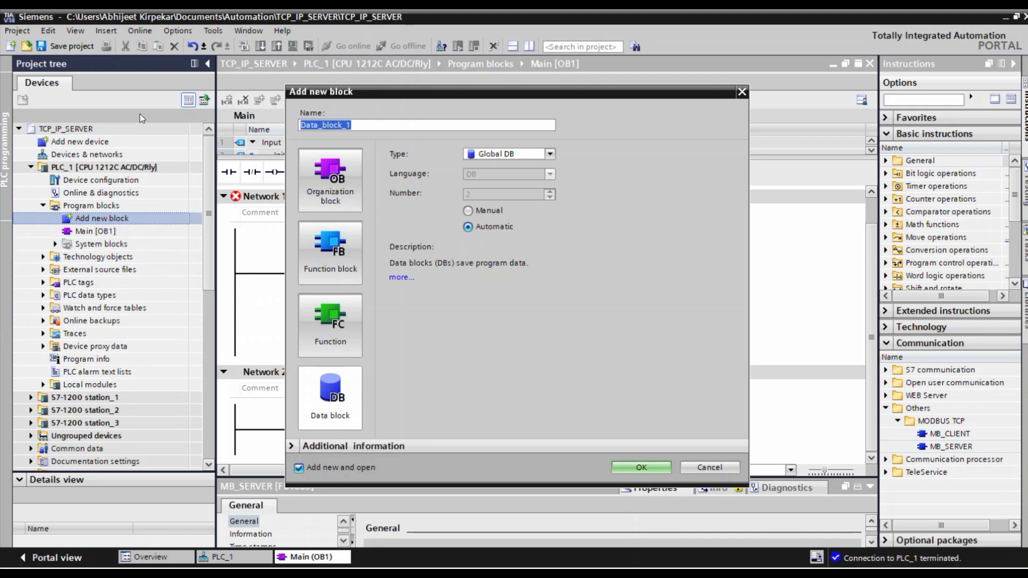
type("Modbus_Config")
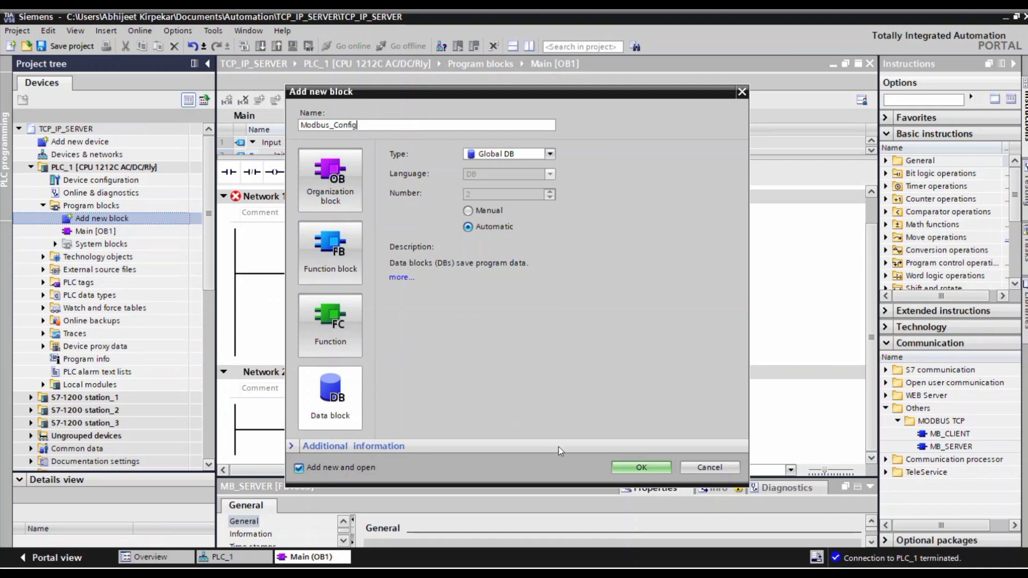
left_click(642, 467)
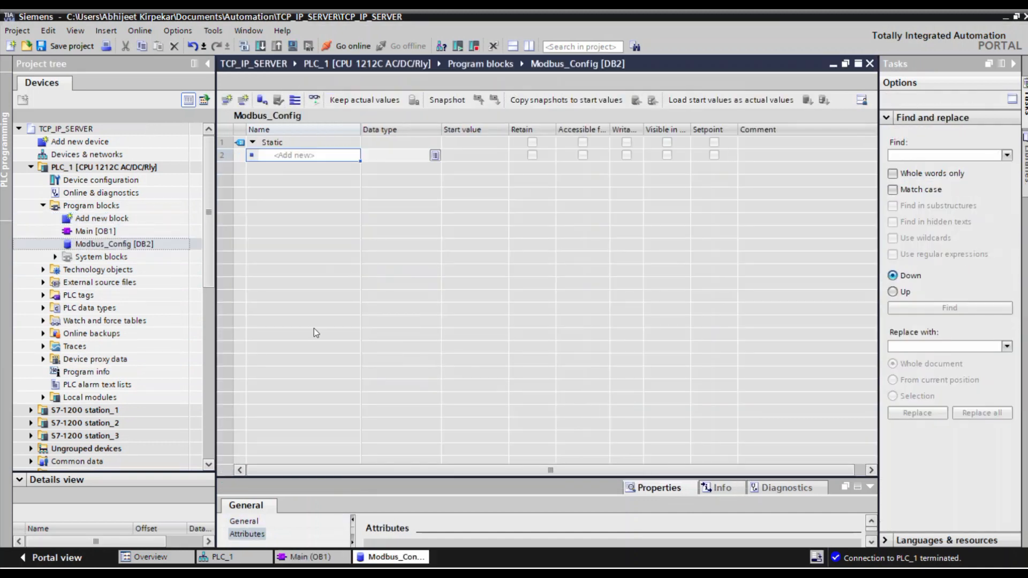
Check the MB_SERVER parameters in Main [OB1] and add a Bool variable named Diconnect to the Modbus_Config data block.
double_click(113, 234)
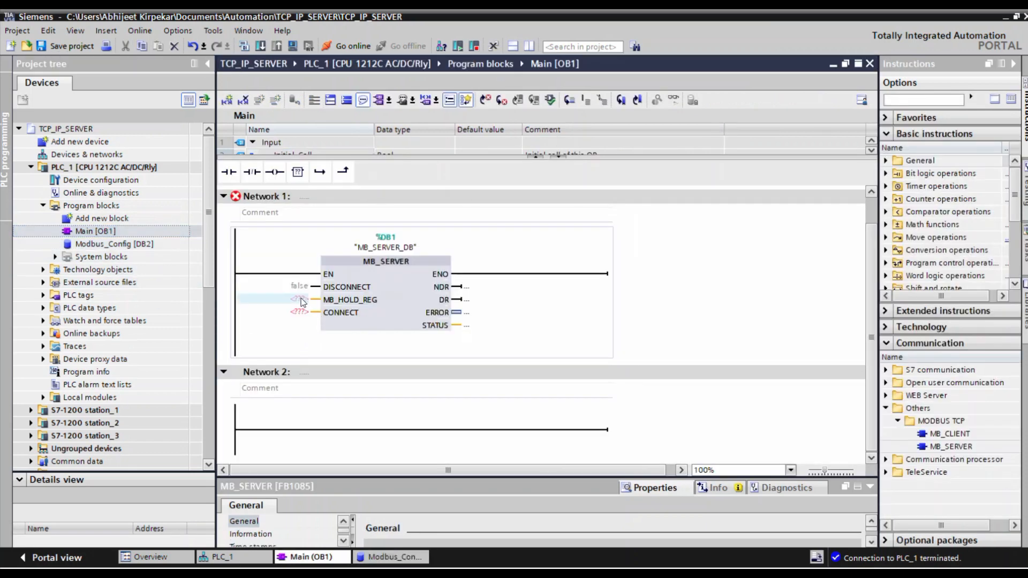
double_click(130, 247)
left_click(303, 156)
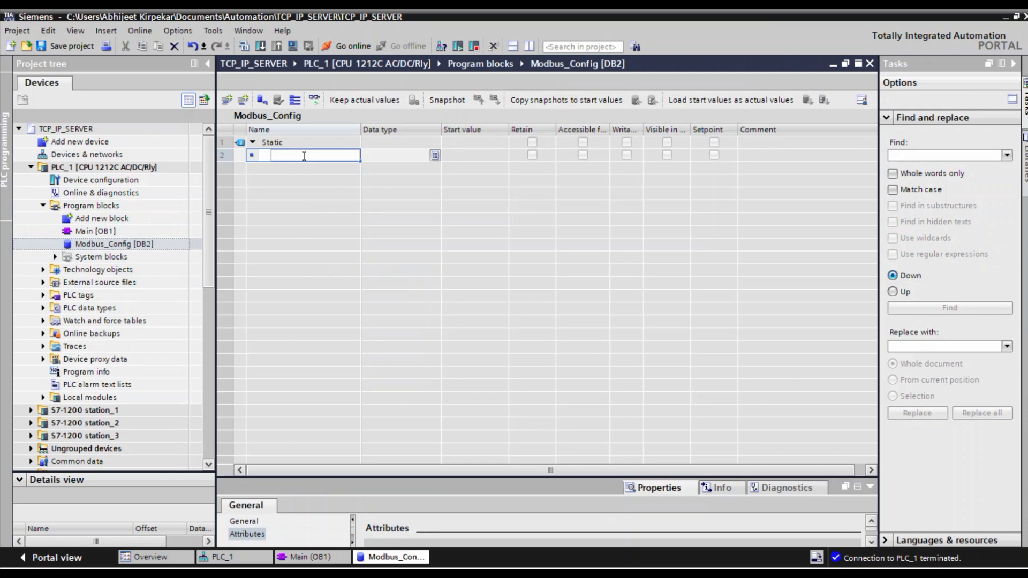
type("Dicoonect")
double_click(333, 155)
type("Diconnect")
key("Return")
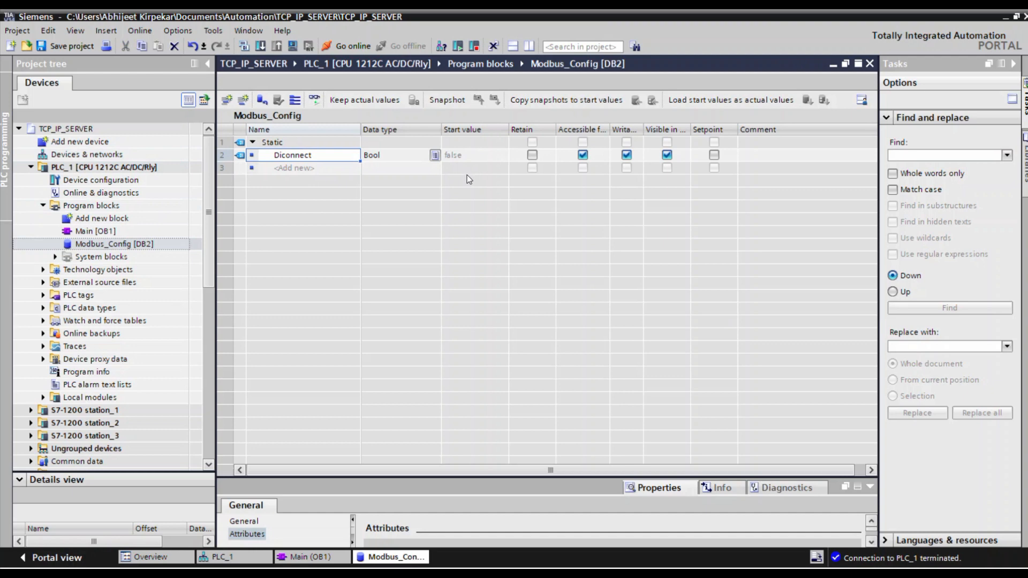
Check the MB_SERVER inputs in Main [OB1] and add a variable named Connect of type TCON_IP_v4 to the Modbus_Config data block.
left_click(84, 236)
left_click(86, 234)
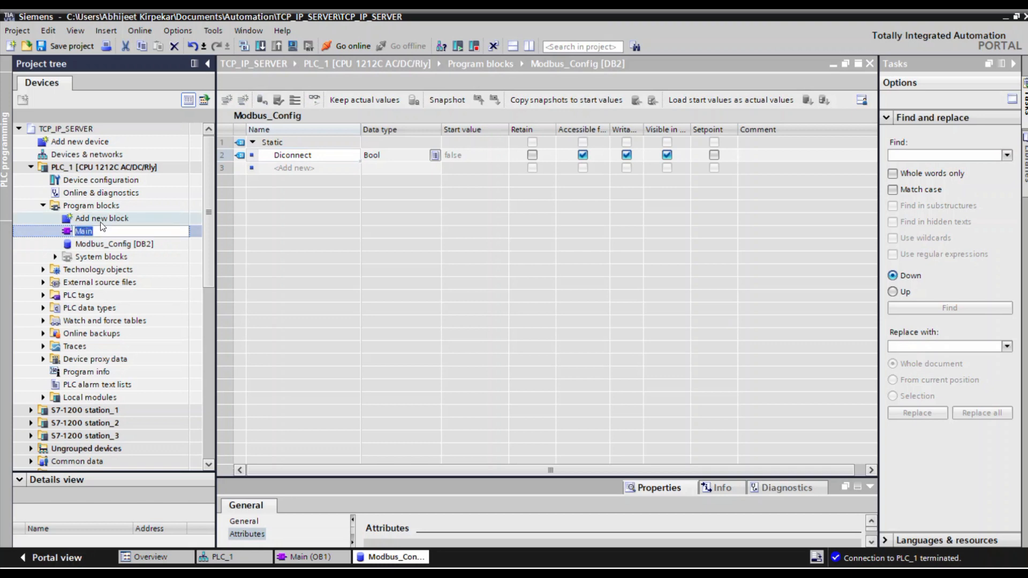
double_click(93, 231)
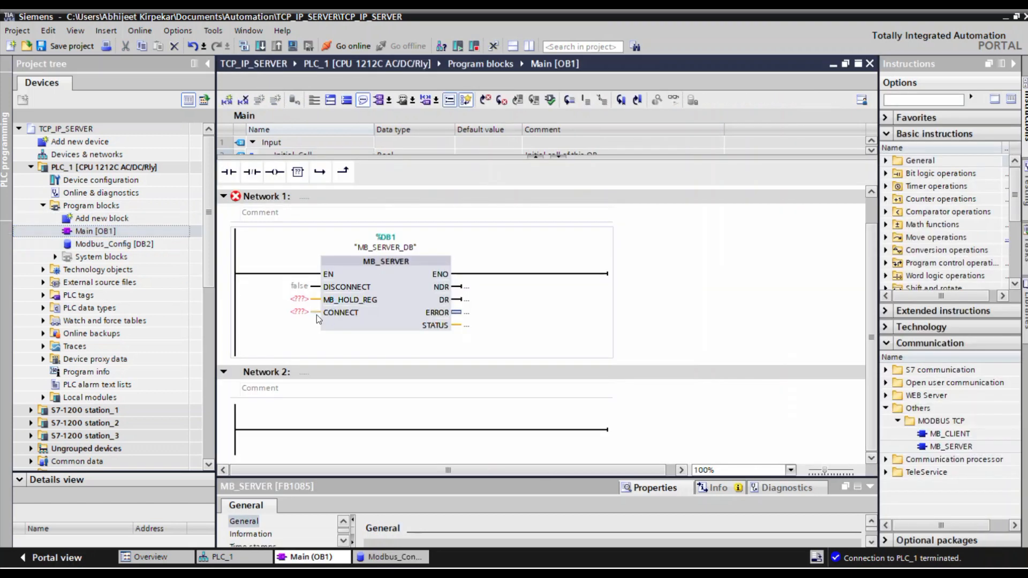
left_click(98, 245)
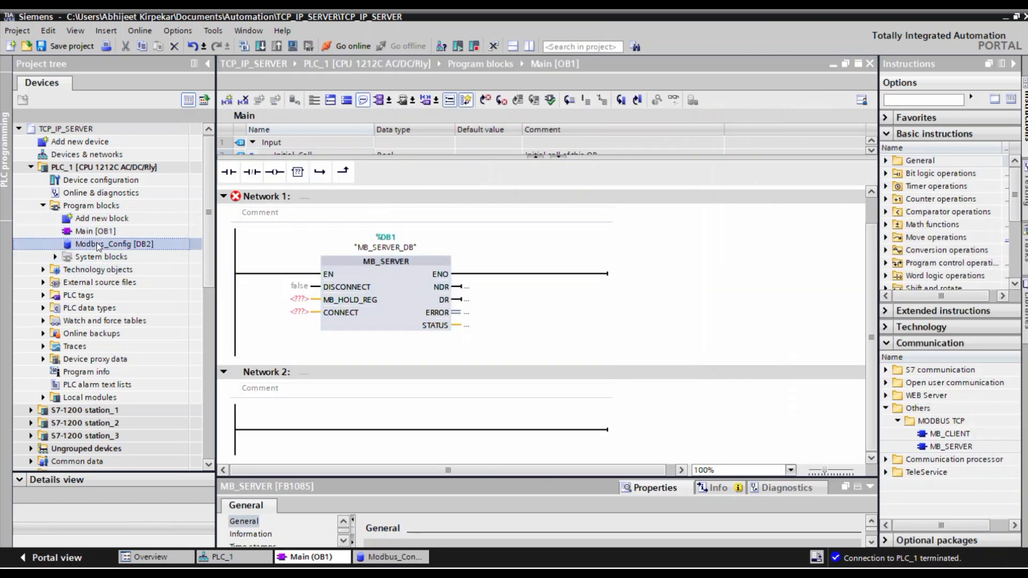
double_click(98, 245)
left_click(293, 168)
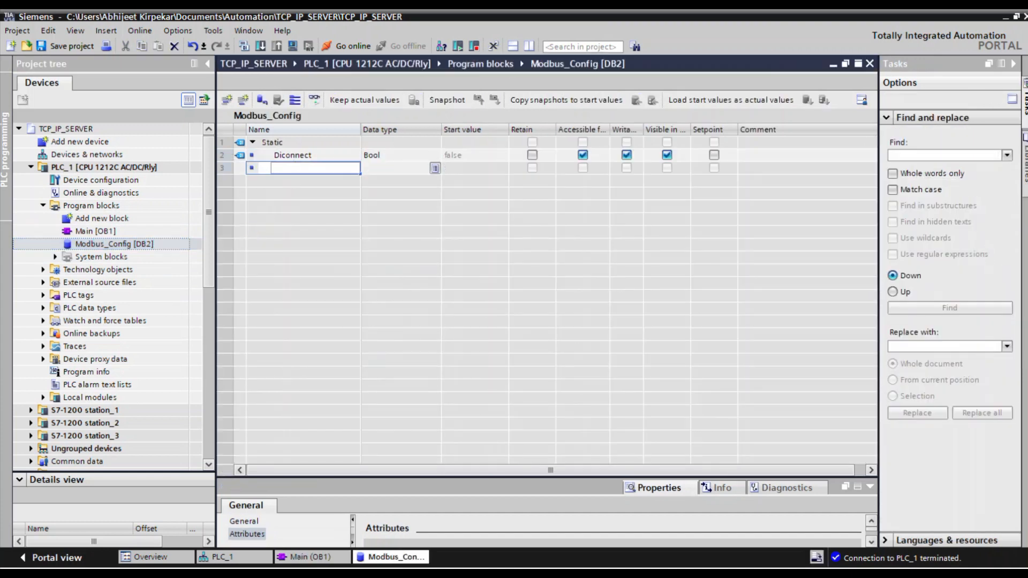
type("Connect")
left_click(405, 169)
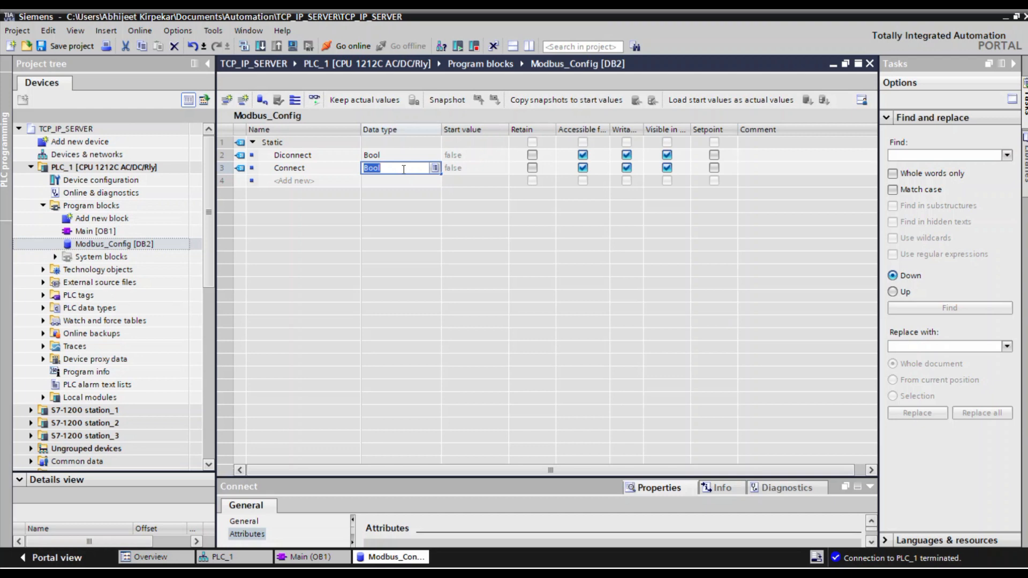
type("TCON_IP_V4")
key("Return")
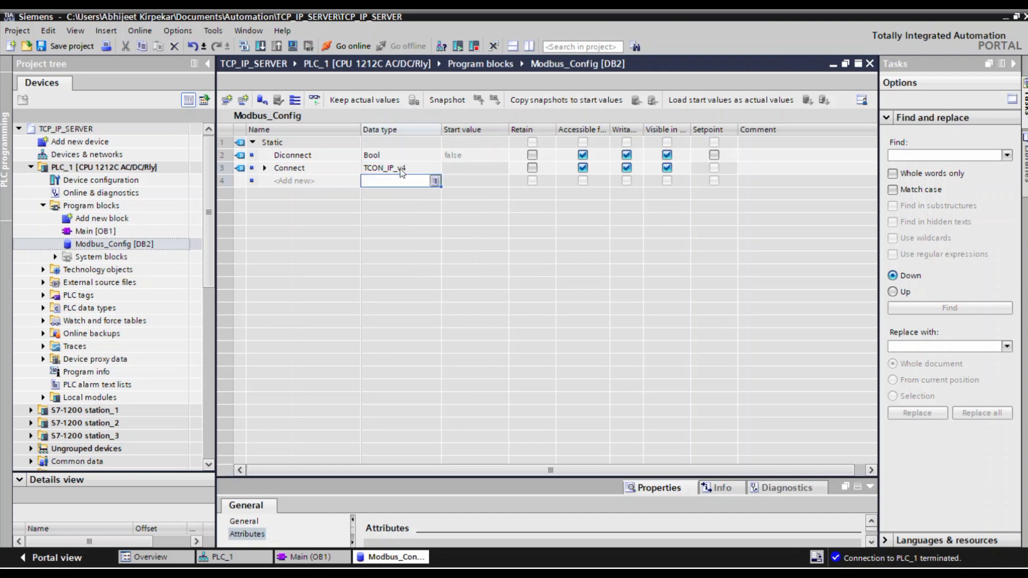
Expand the Connect structure in Modbus_Config down to the individual ADDR bytes of RemoteAddress.
left_click(265, 168)
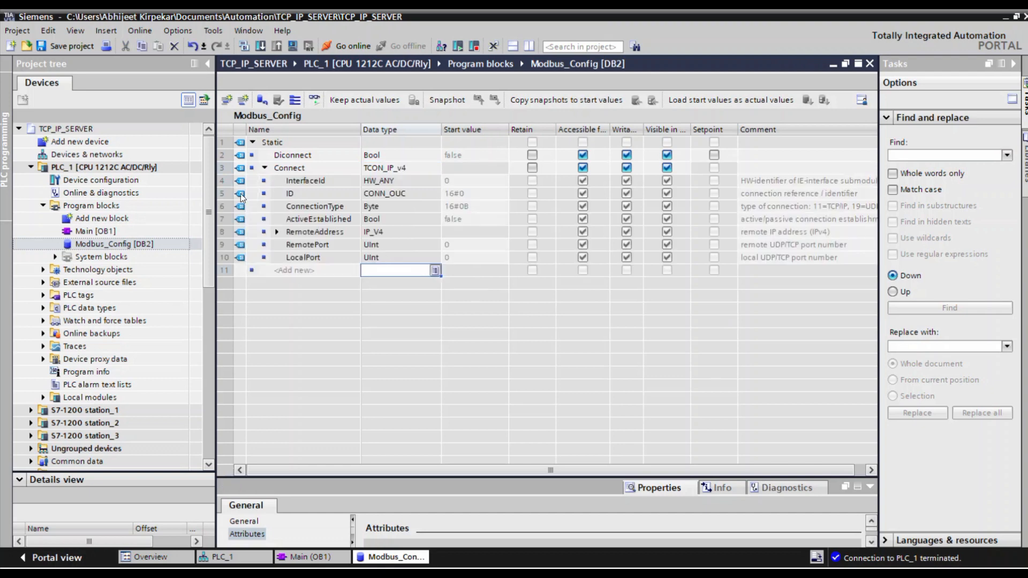
left_click(277, 232)
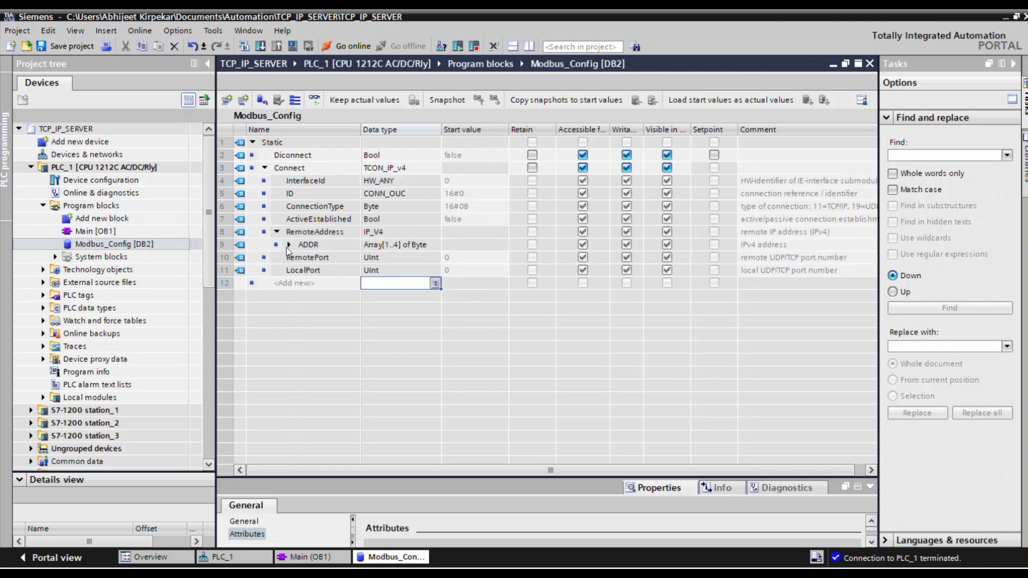
left_click(289, 245)
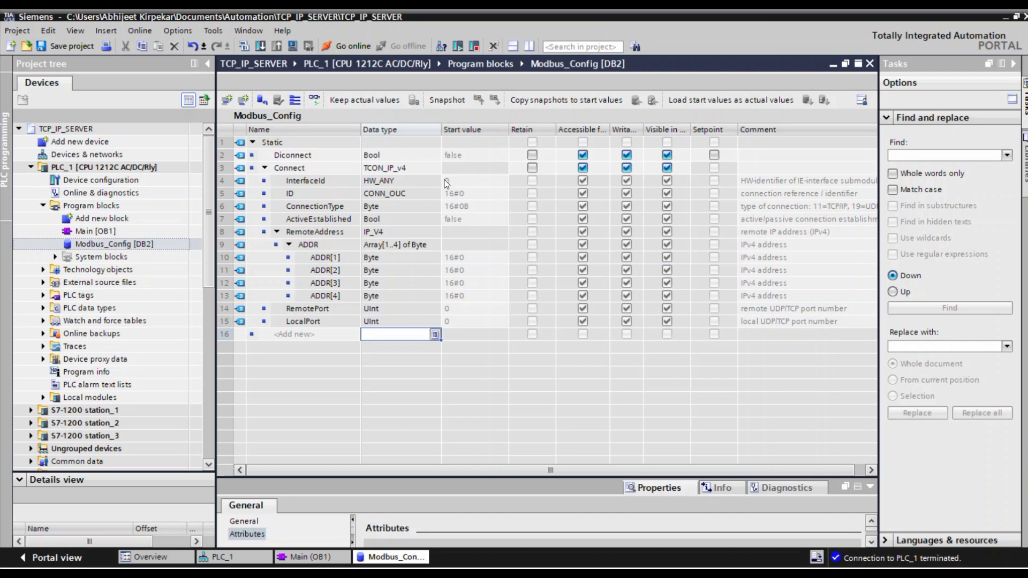
Look up the hardware identifier of Local~PROFINET_interface_1 among the system constants in PLC_1's device configuration.
double_click(101, 180)
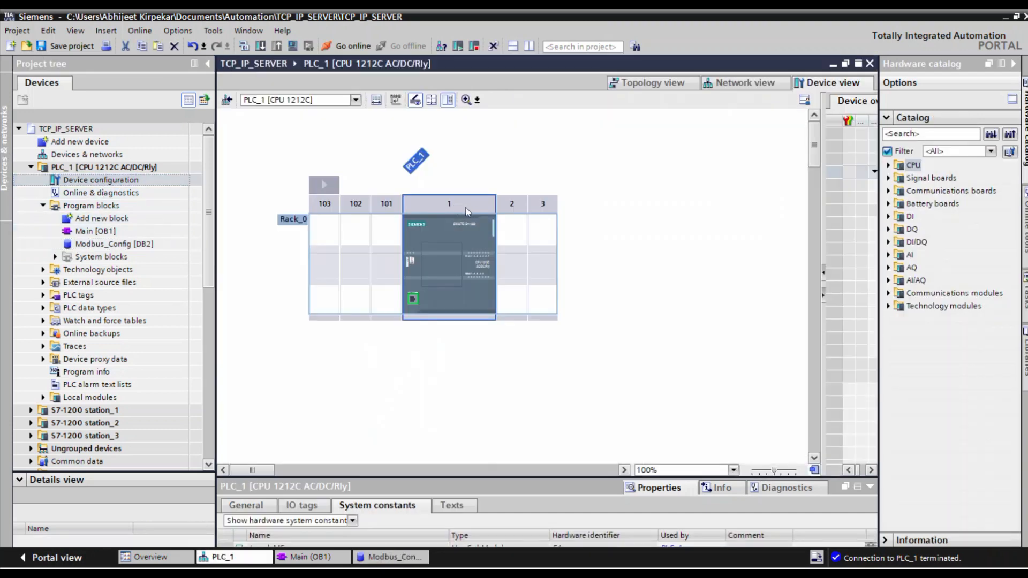
left_click(466, 208)
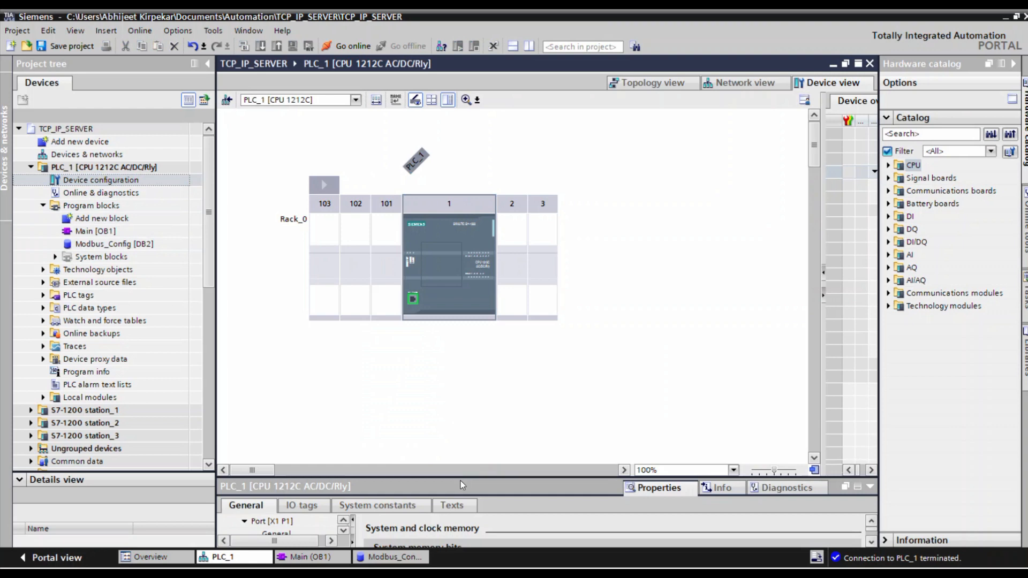
left_click_drag(457, 476, 456, 353)
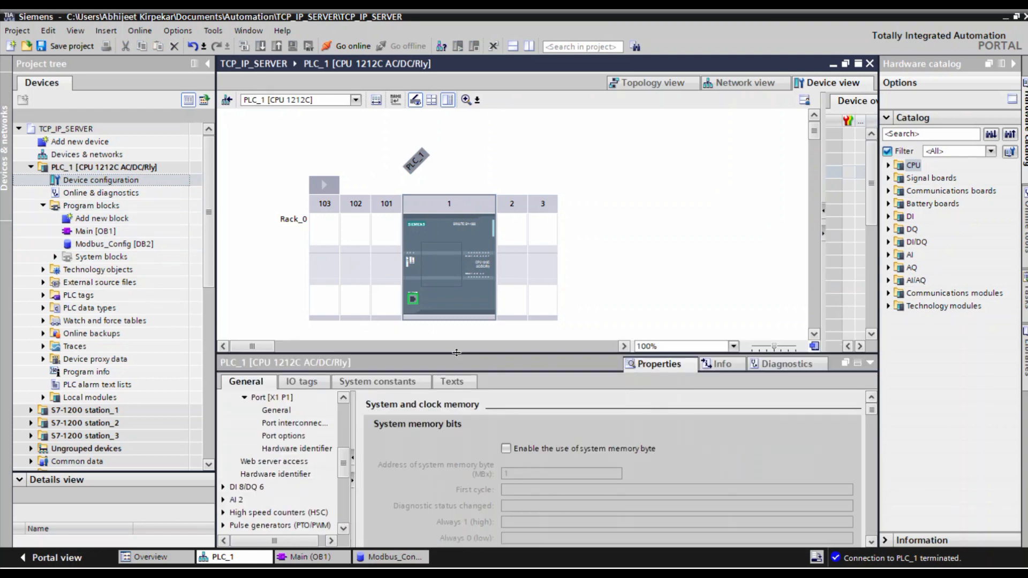
left_click(369, 383)
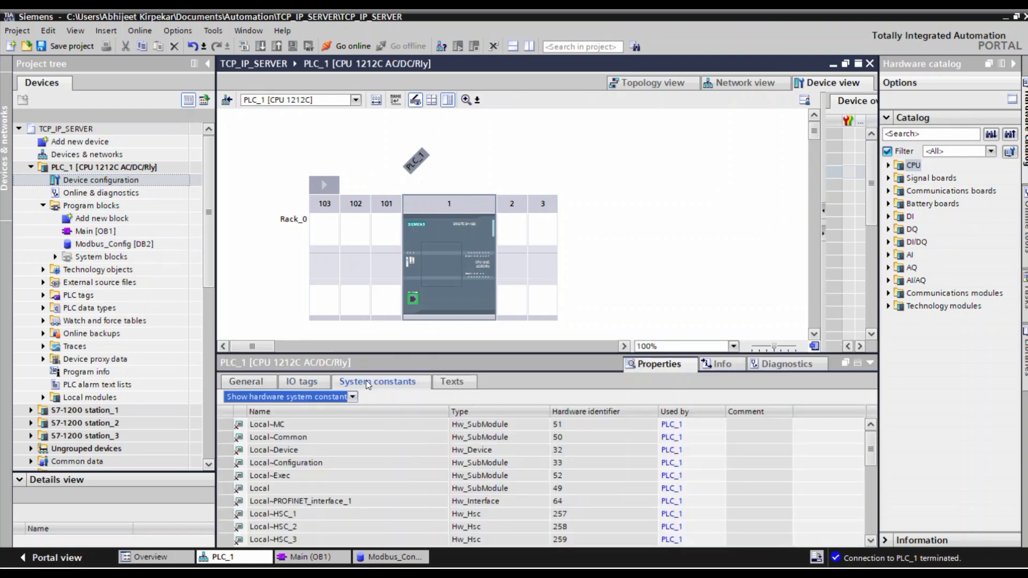
left_click(545, 507)
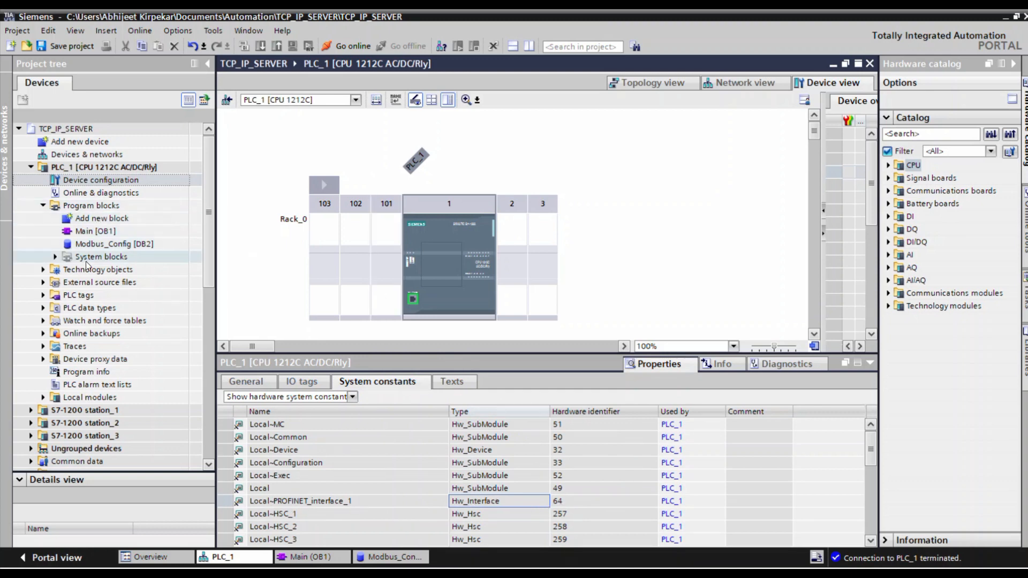
In the Connect structure of Modbus_Config, set the start values of InterfaceId to 64 and ID to 1.
double_click(106, 246)
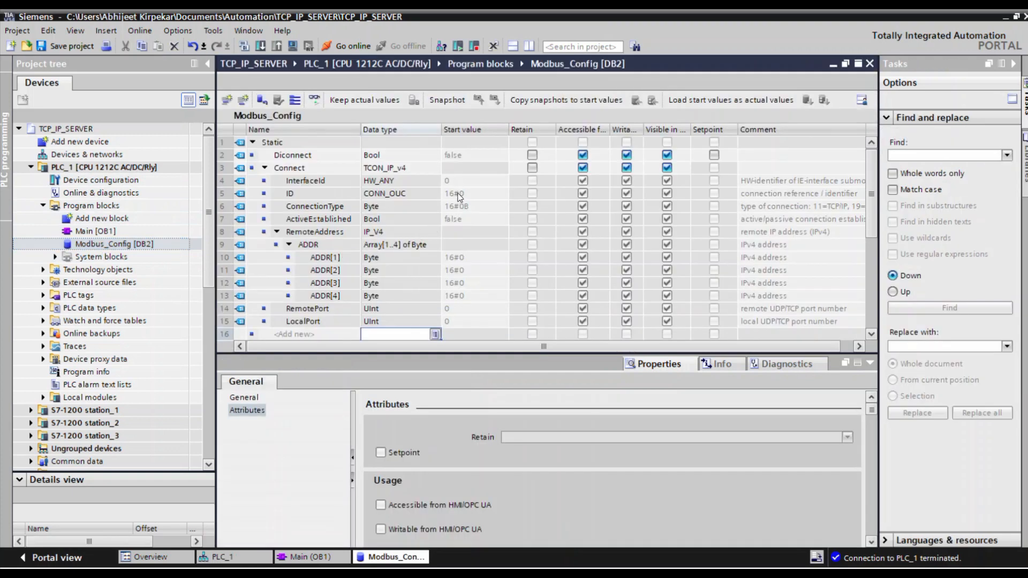
double_click(457, 182)
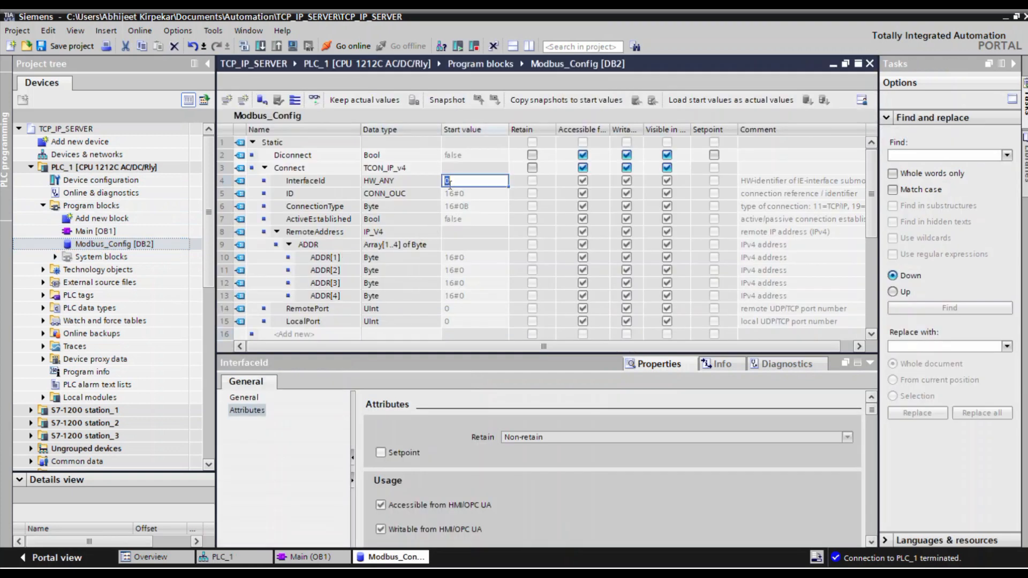
type("64")
left_click(452, 208)
double_click(457, 194)
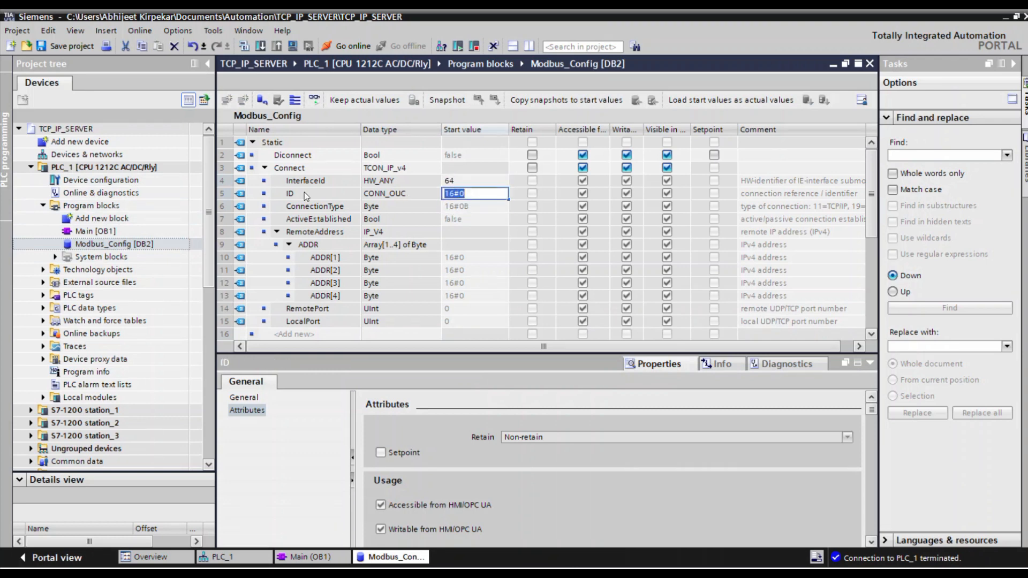
left_click(469, 197)
left_click_drag(468, 197, 432, 198)
type("1")
left_click(467, 221)
Read the ConnectionType comment for the available connection types and set its start value to 11 for TCP/IP.
left_click(326, 209)
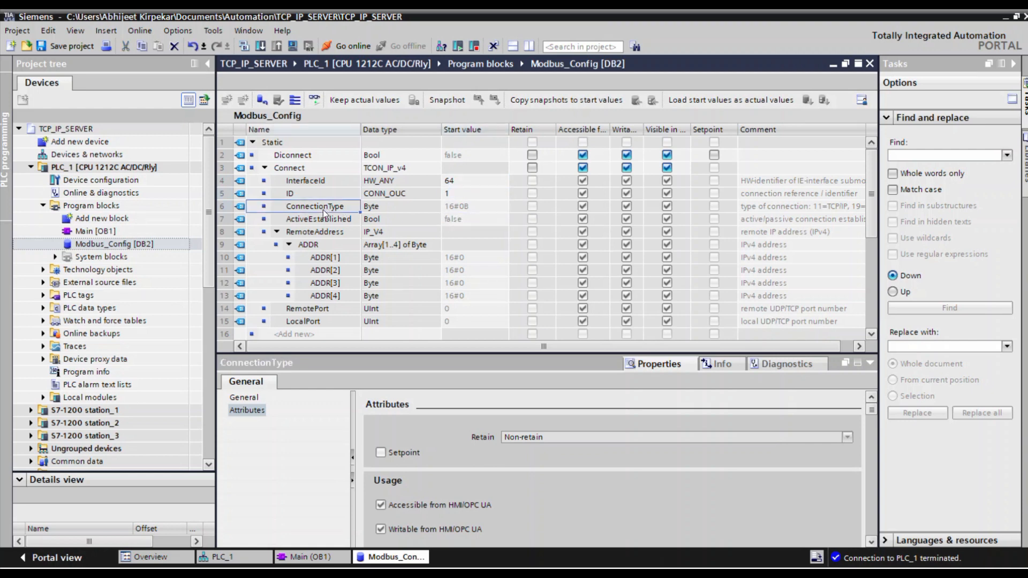
double_click(775, 211)
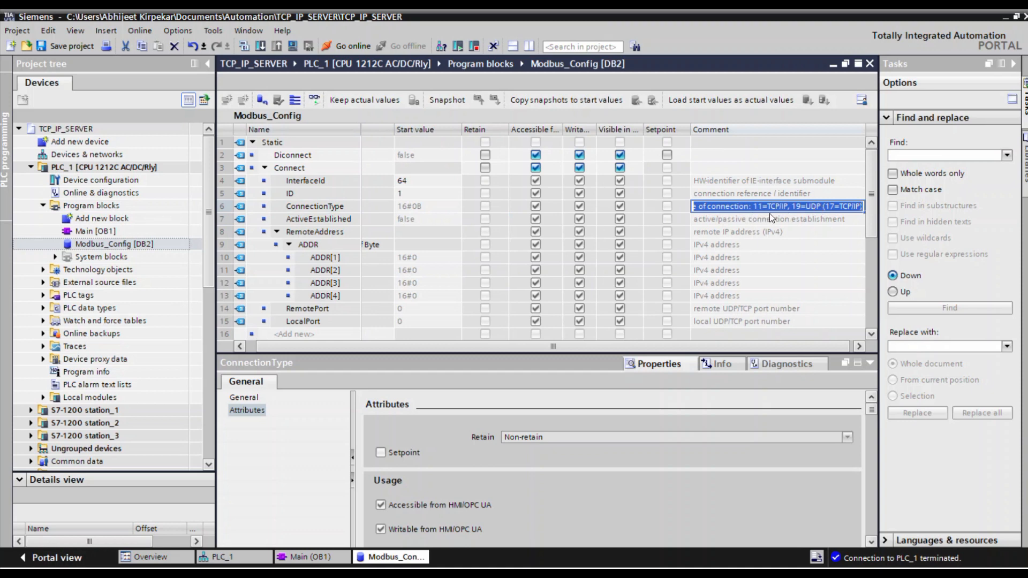
double_click(409, 207)
type("11")
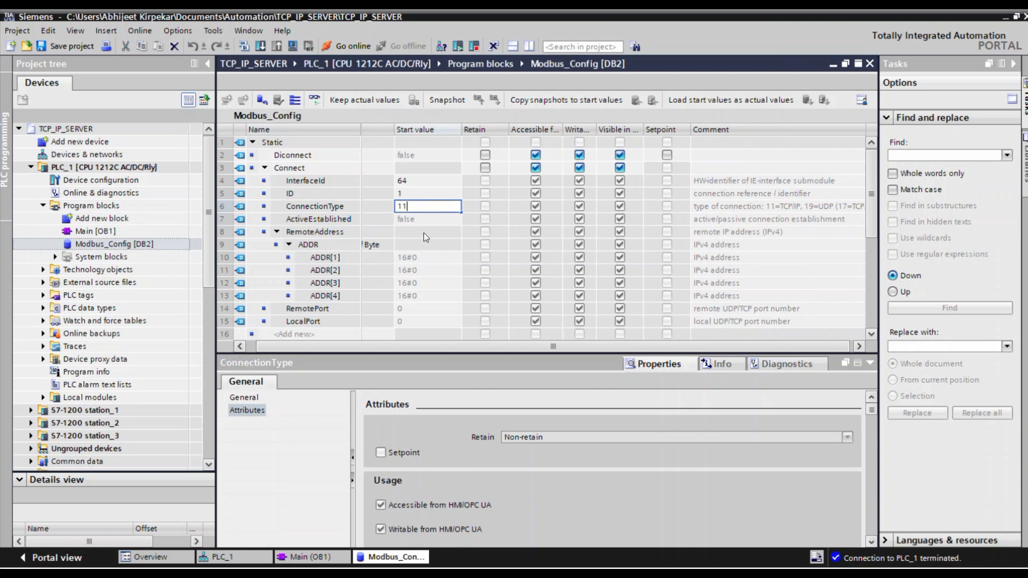
left_click(424, 232)
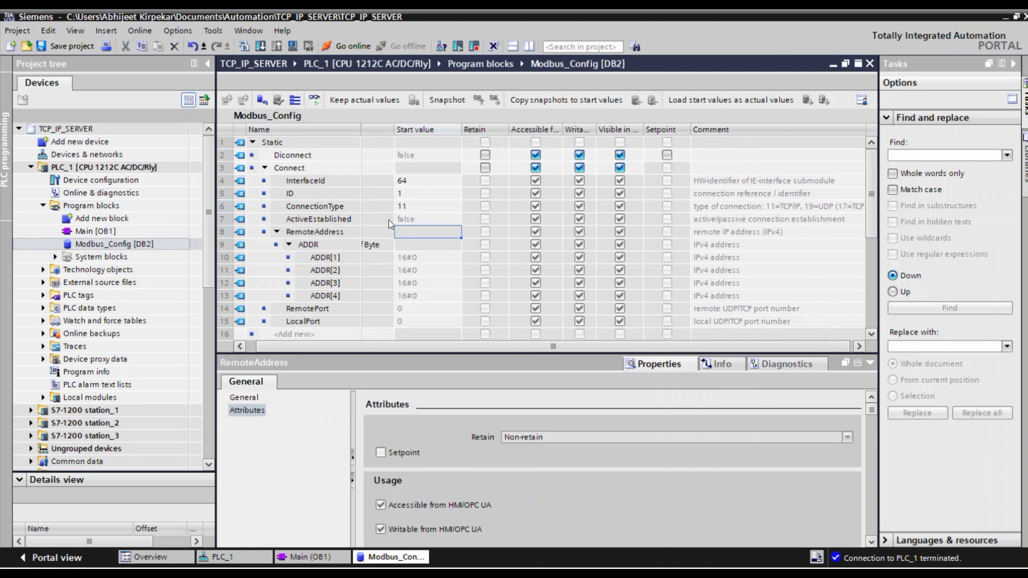
left_click(412, 216)
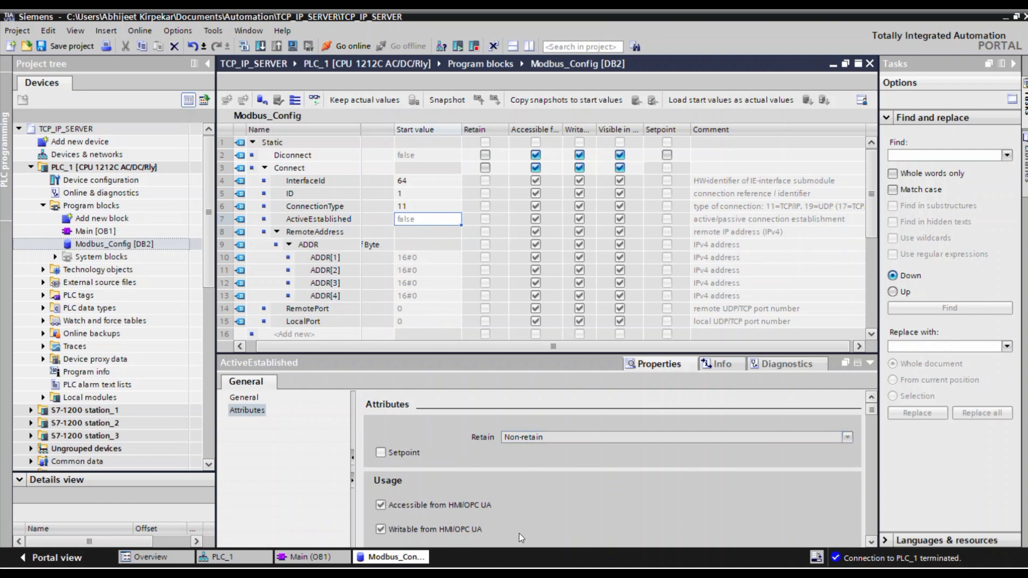
Open the MODBUS workbook from the desktop in Excel and check the Modscan computer's IP address in the network diagram.
key("alt+Tab")
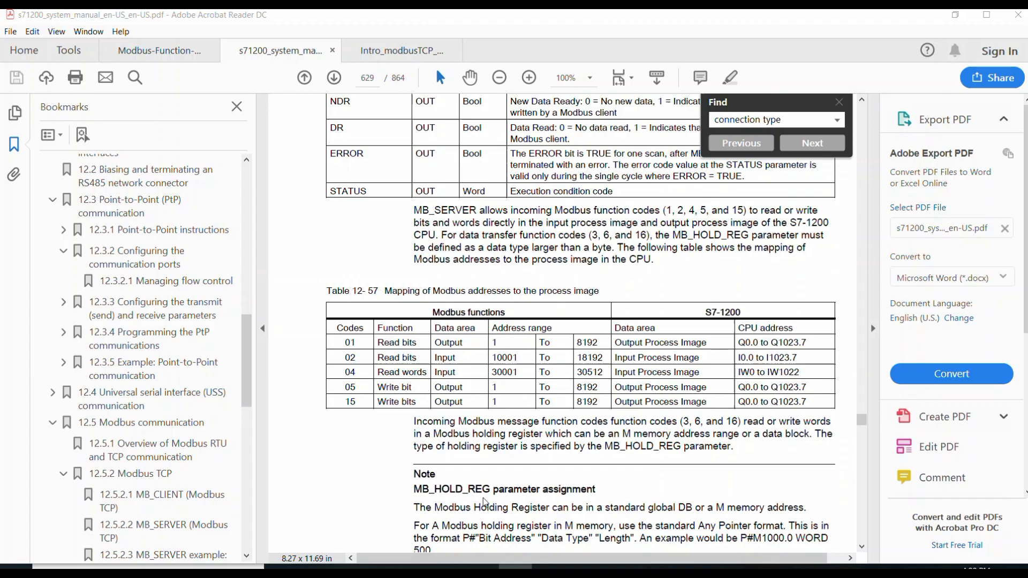
key("super+d")
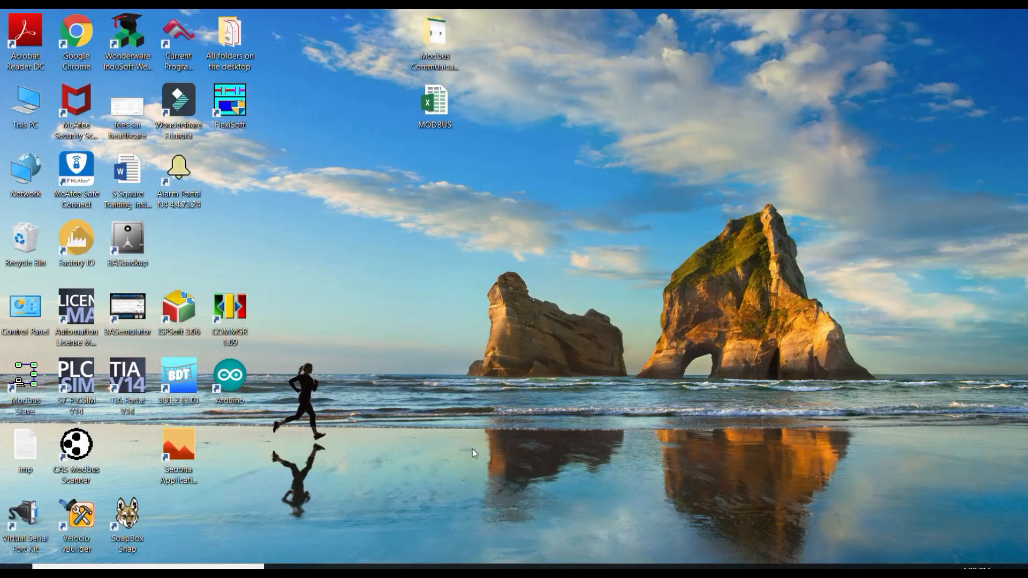
double_click(434, 112)
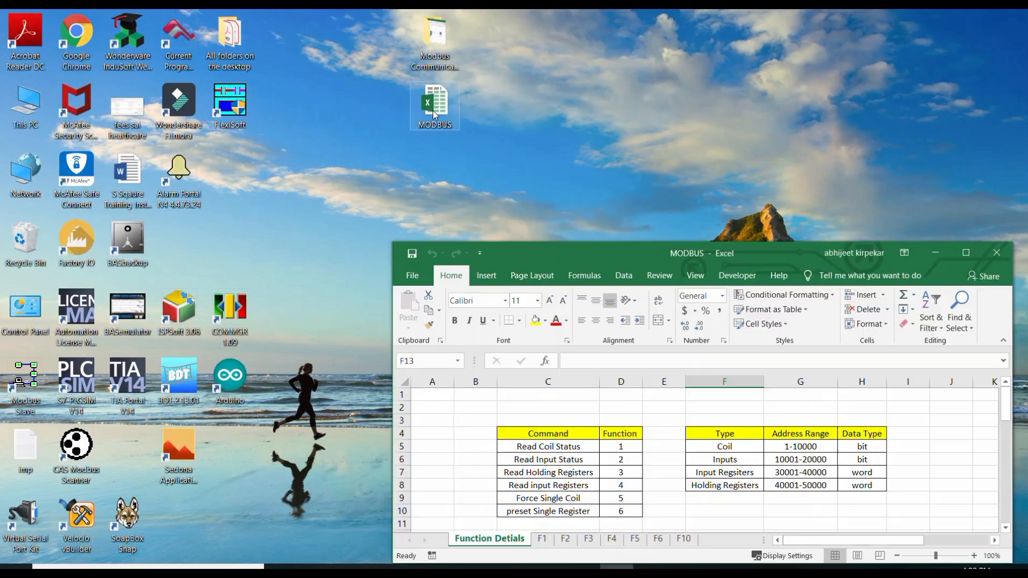
left_click(963, 250)
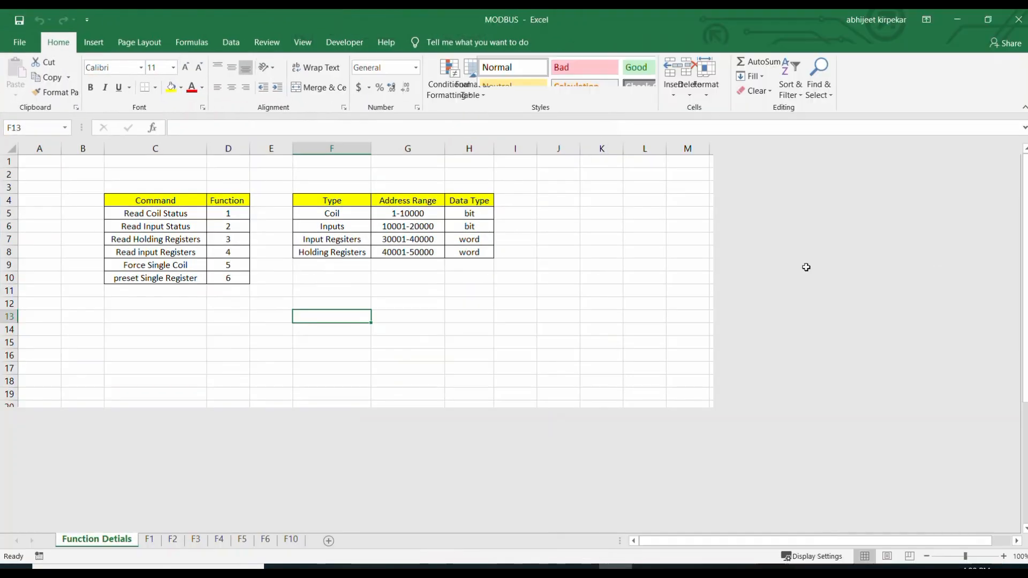
scroll(547, 315, "down", 3)
scroll(548, 314, "down", 6)
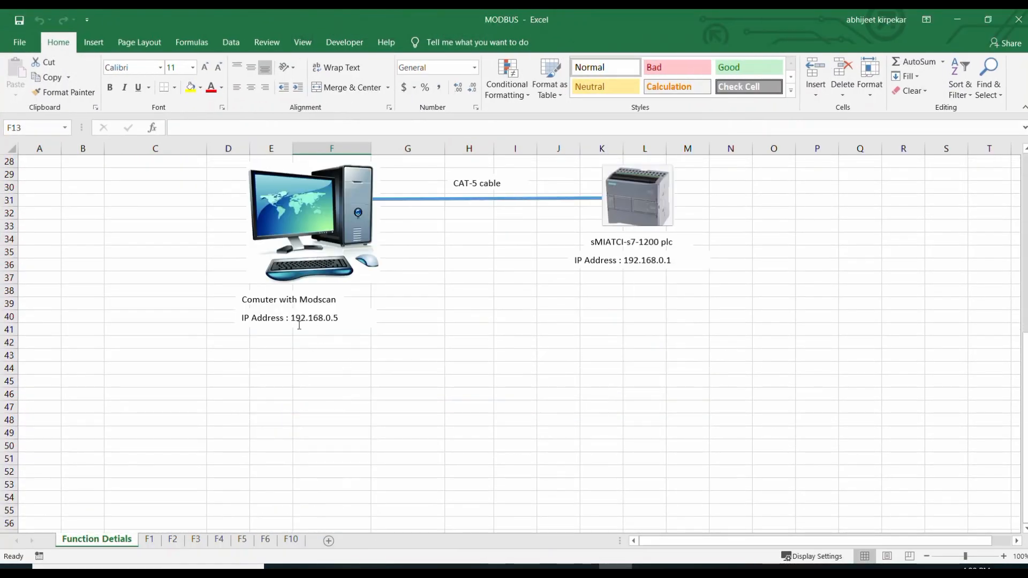
double_click(319, 319)
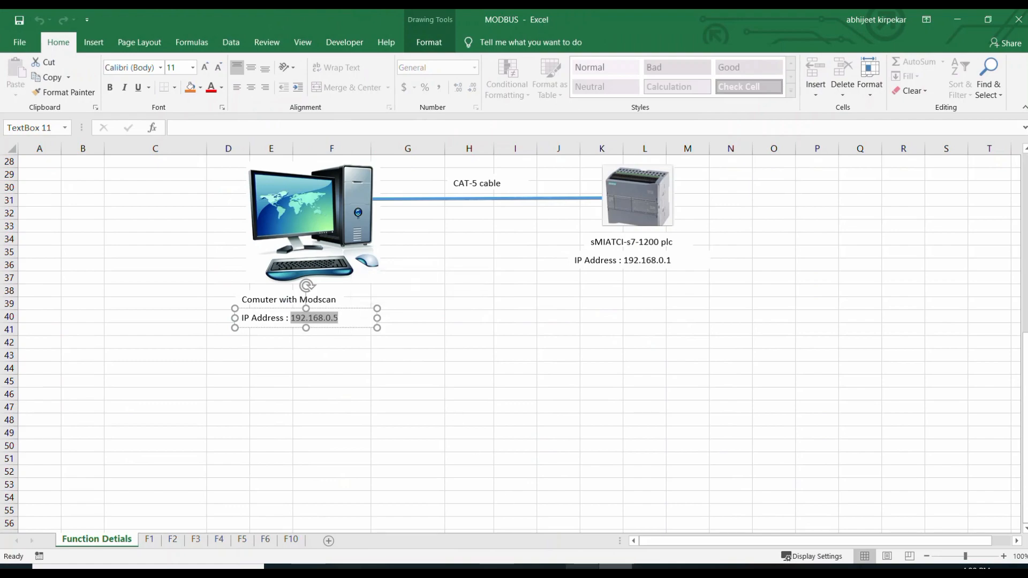
Back in TIA Portal, set the RemoteAddress ADDR[1] to ADDR[4] start values in Modbus_Config to 192, 168, 0 and 5.
left_click(514, 569)
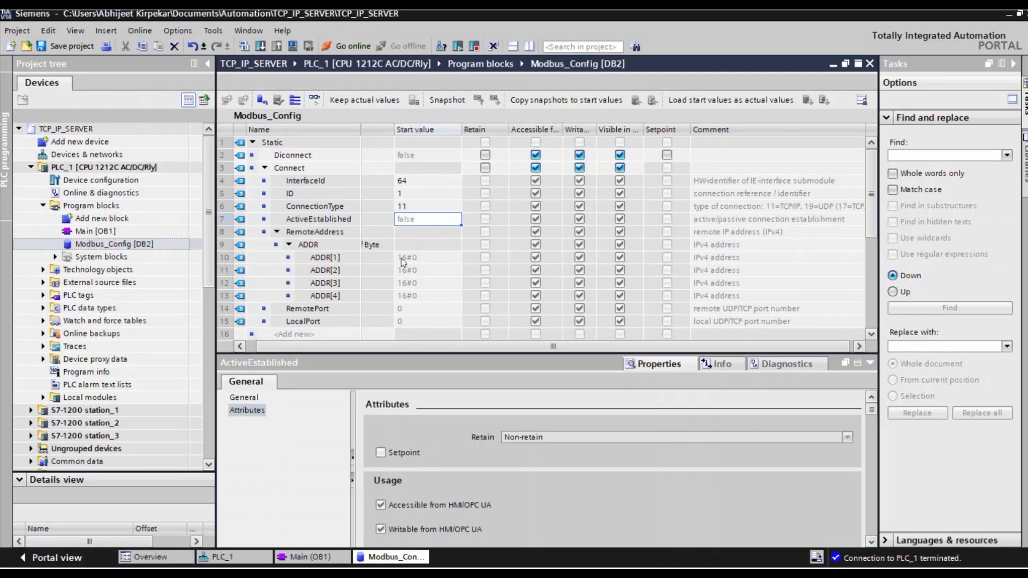
double_click(401, 259)
type("192")
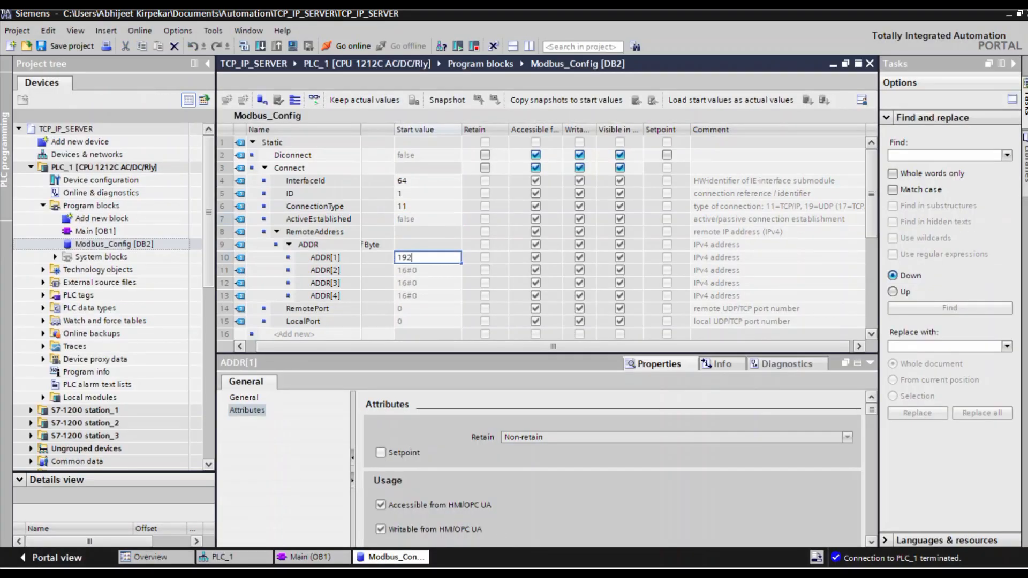
double_click(404, 270)
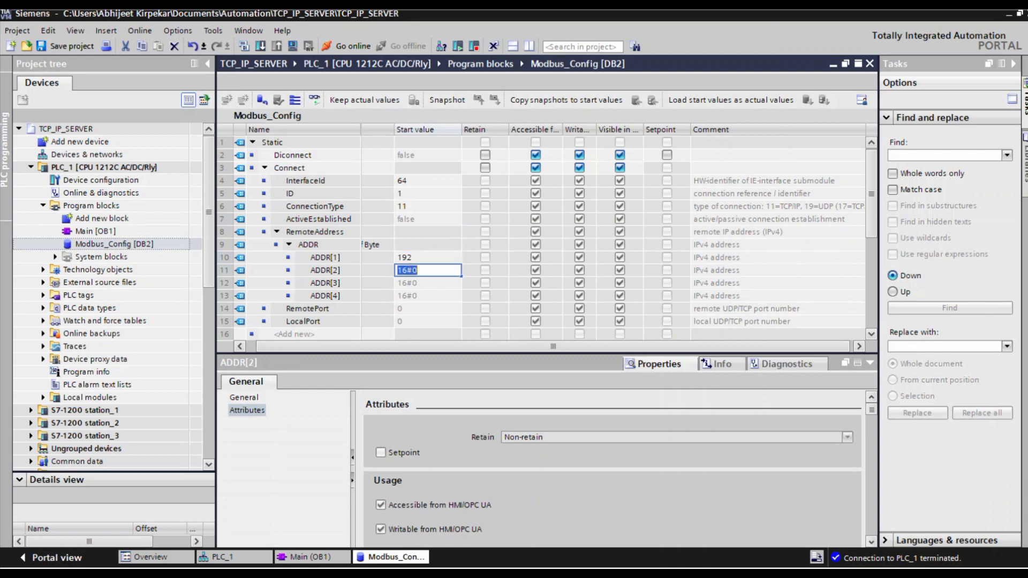
type("280")
key("Return")
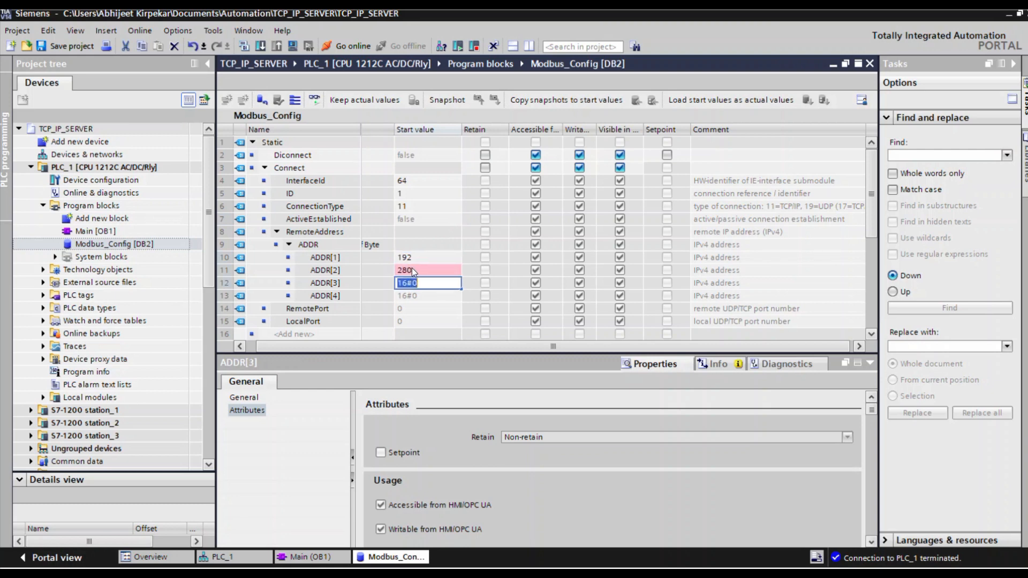
type("168")
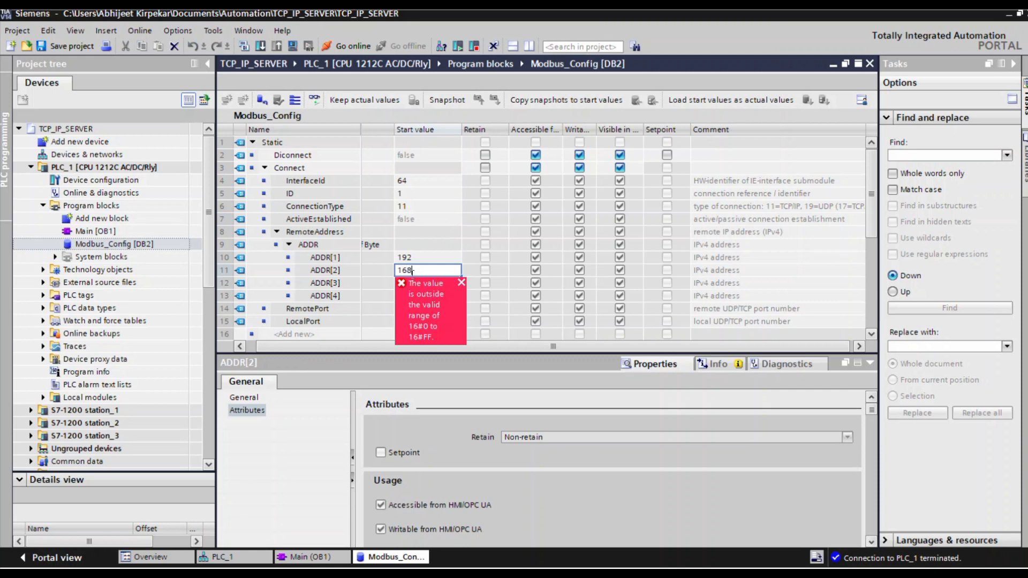
left_click(385, 295)
double_click(420, 284)
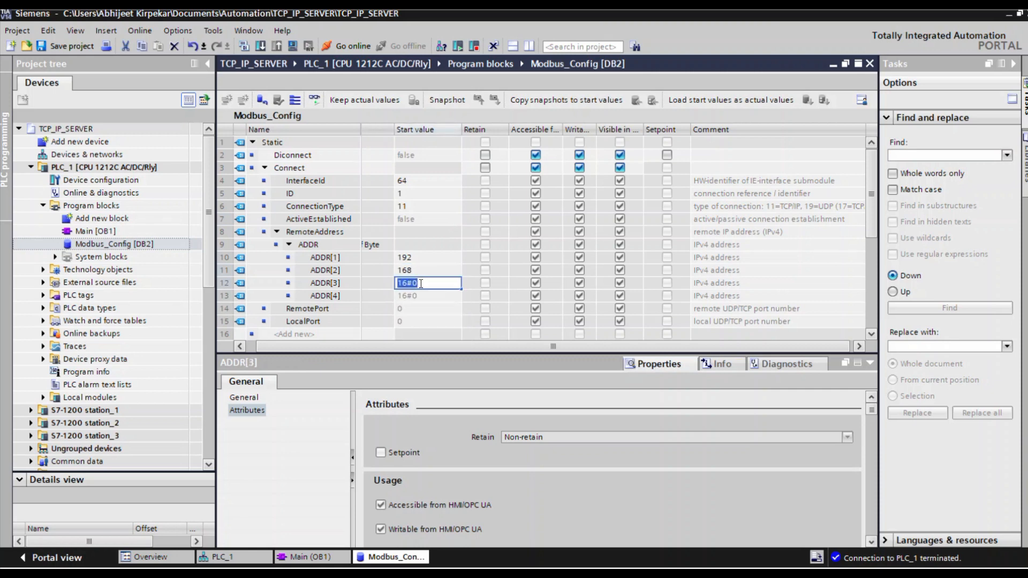
type("0")
double_click(420, 298)
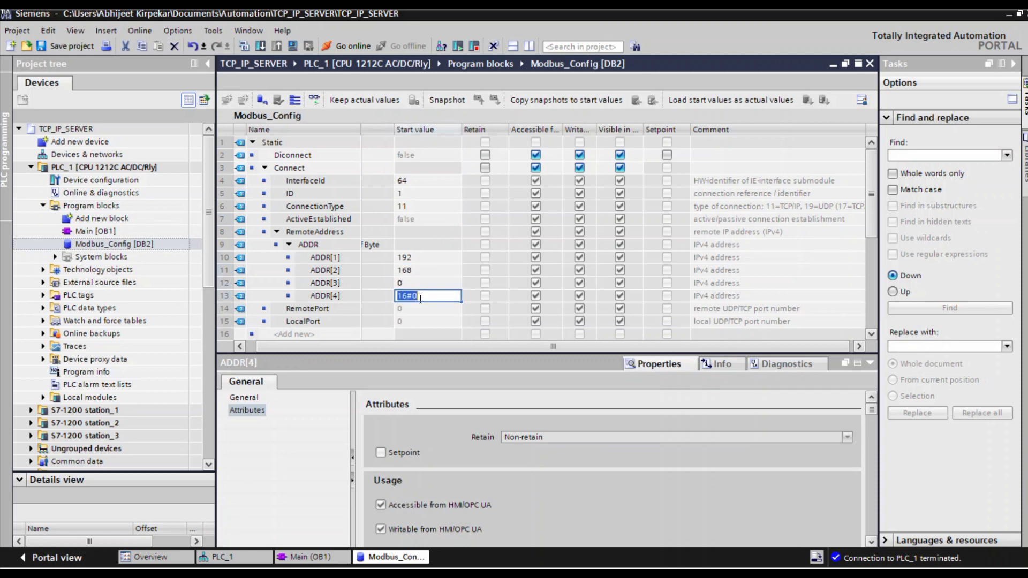
type("5")
Set the LocalPort start value in the Connect structure to 502.
left_click(405, 308)
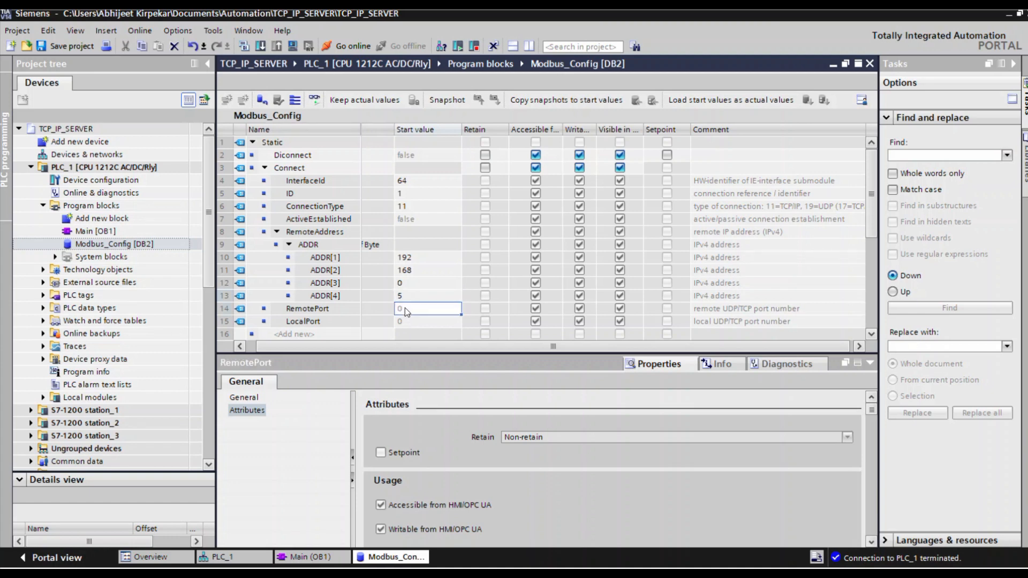
double_click(403, 320)
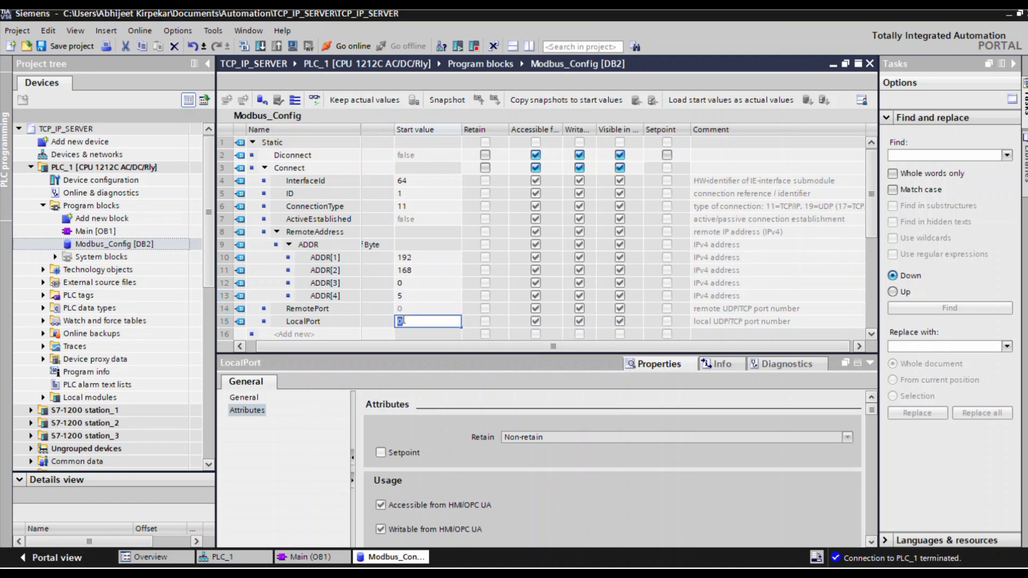
type("502")
key("Return")
scroll(507, 288, "down", 1)
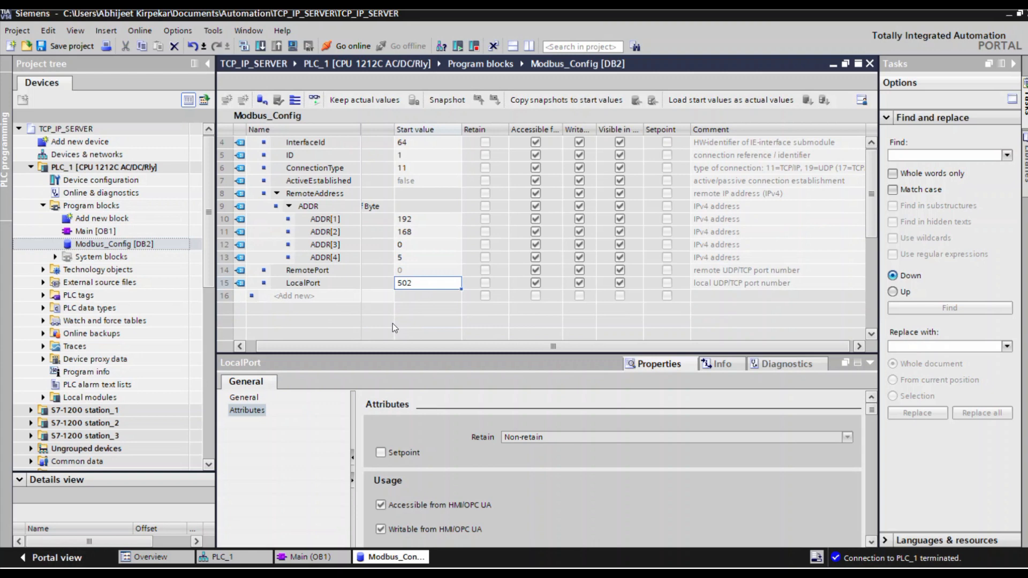
scroll(394, 327, "up", 1)
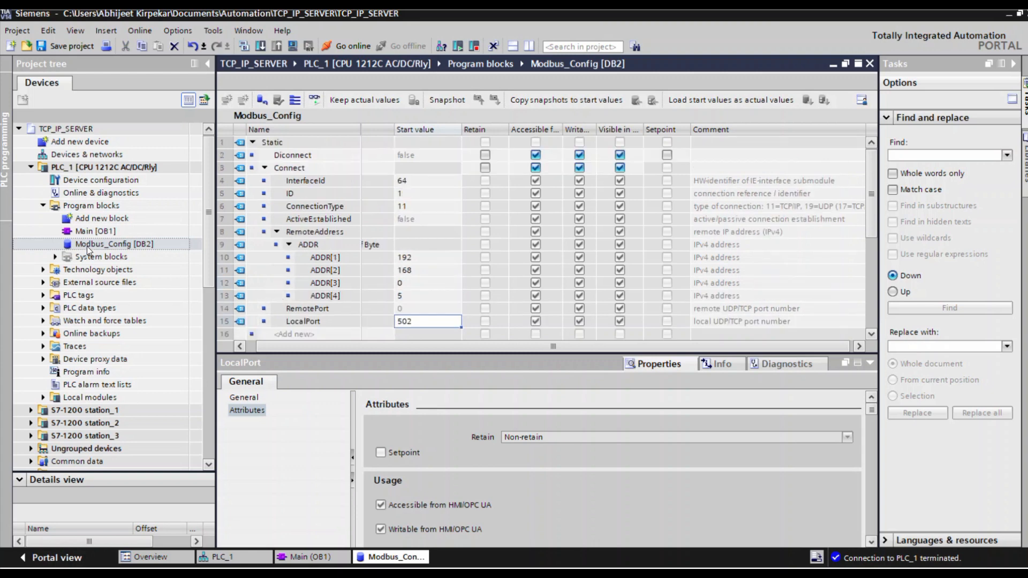
Open Main [OB1] to examine MB_SERVER's MB_HOLD_REG input, and check the holding register address range in the MODBUS workbook in Excel.
double_click(95, 231)
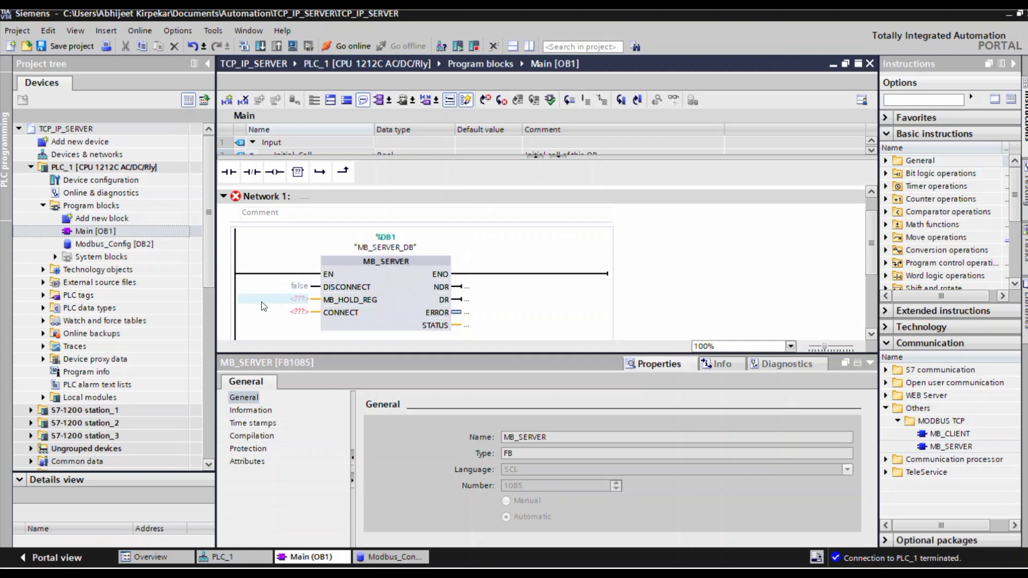
left_click(327, 310)
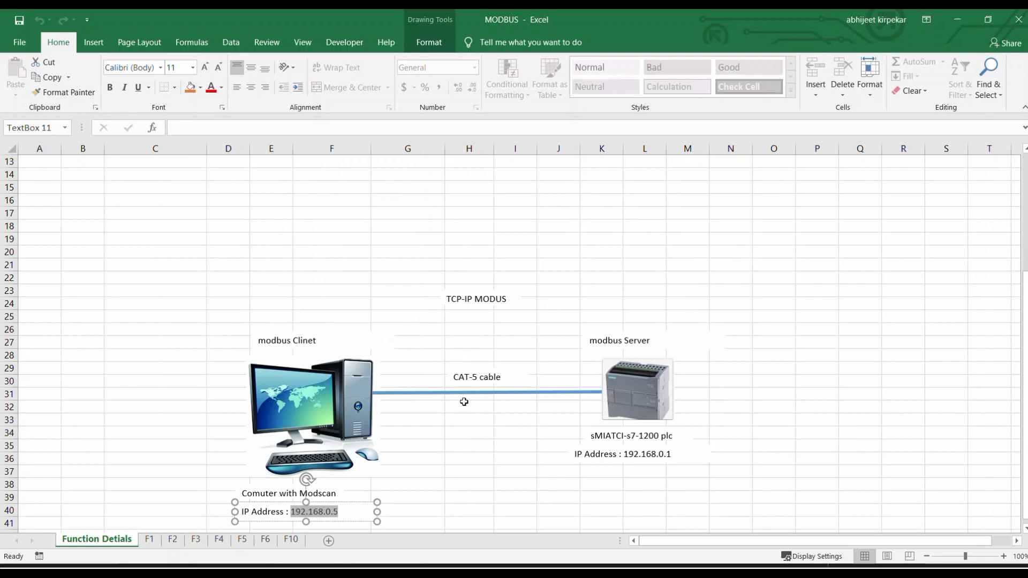
scroll(464, 402, "up", 4)
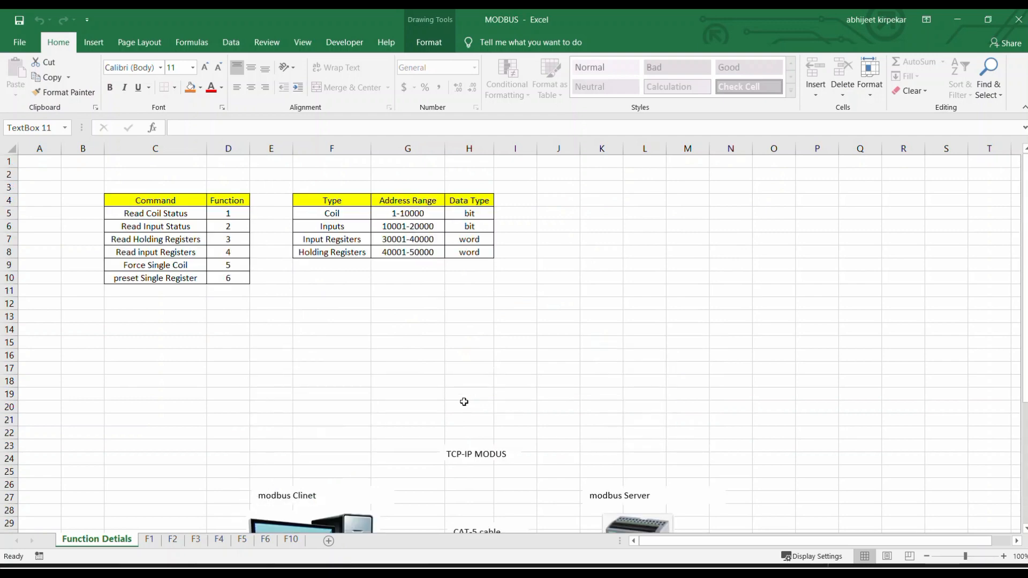
left_click(397, 251)
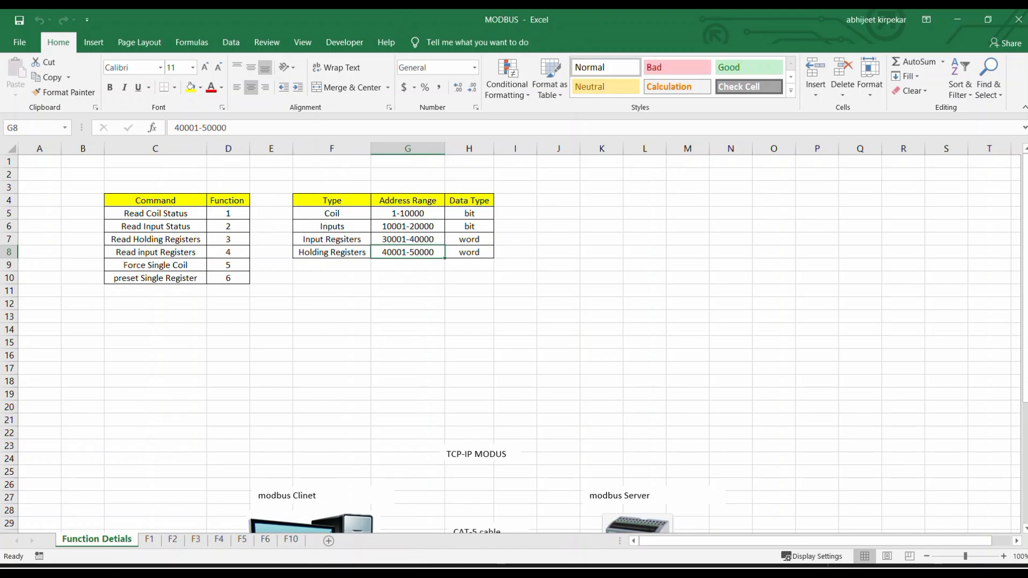
left_click(467, 571)
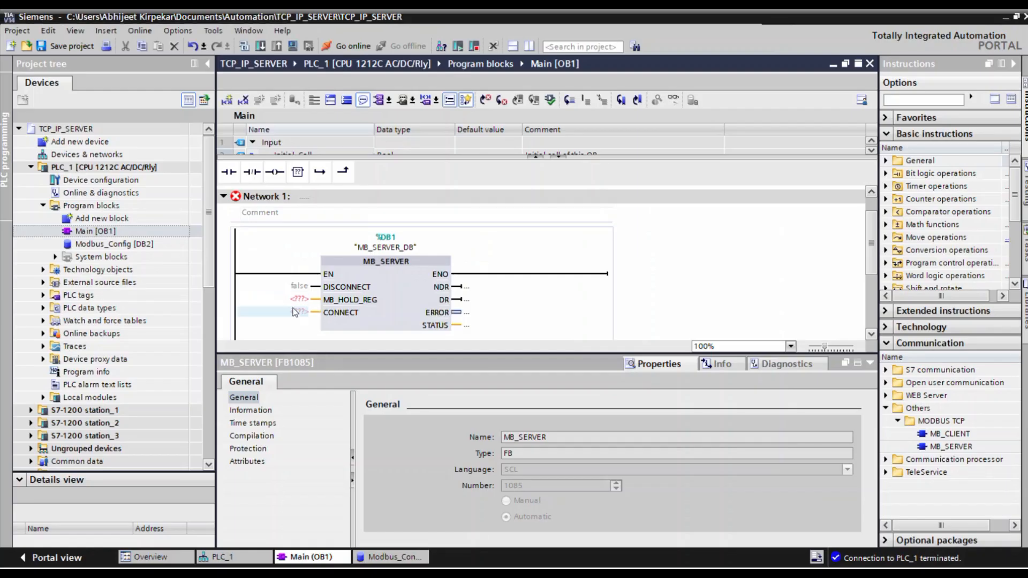
mouse_move(303, 307)
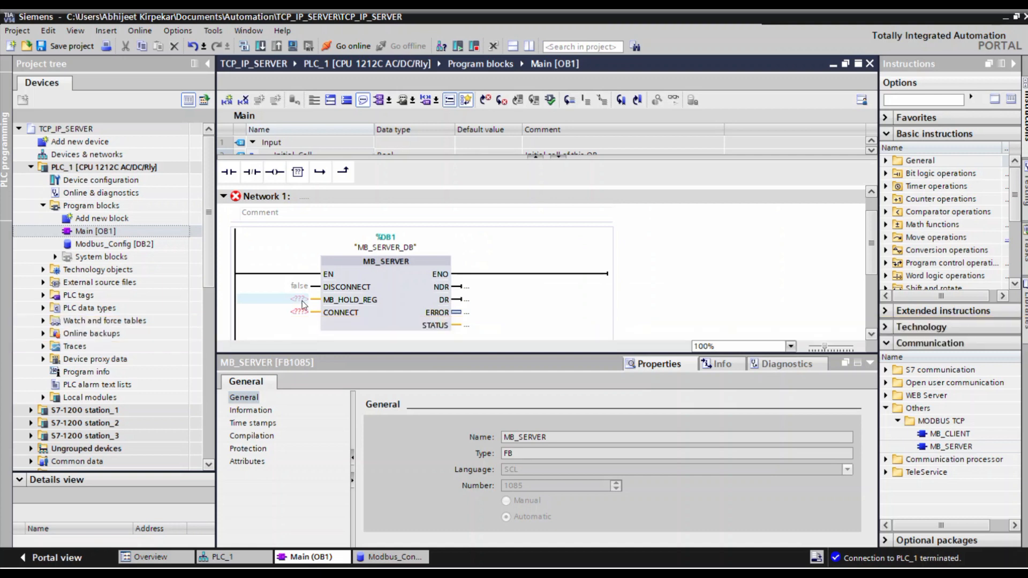
left_click(369, 314)
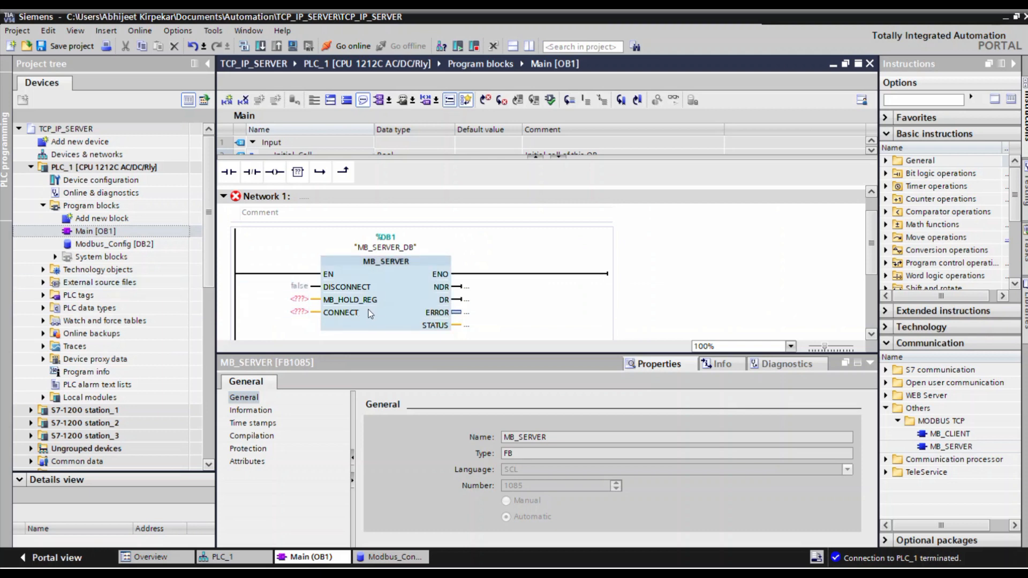
Add a new global data block named Holding_Reg to PLC_1's program blocks.
left_click(101, 219)
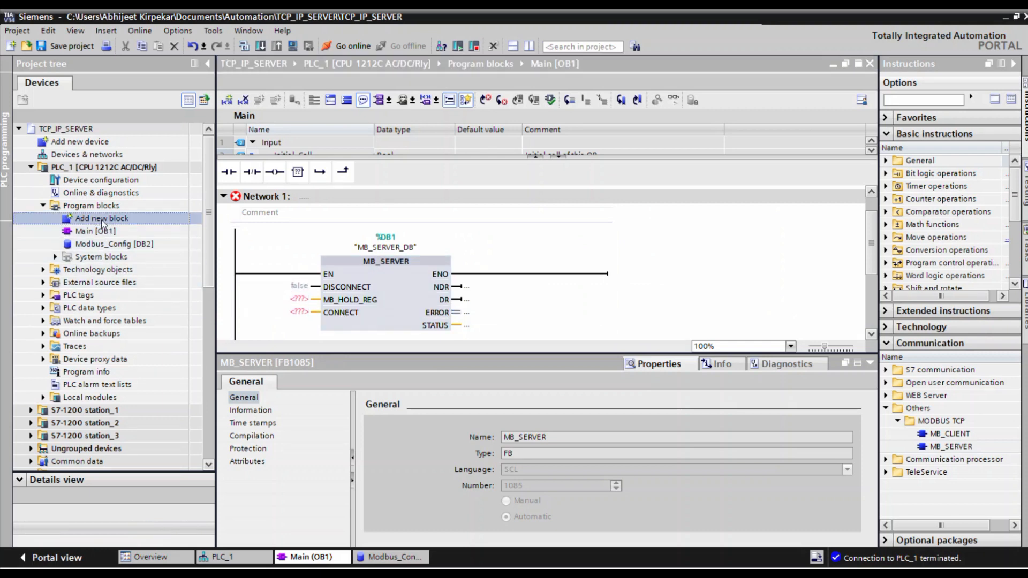
double_click(101, 220)
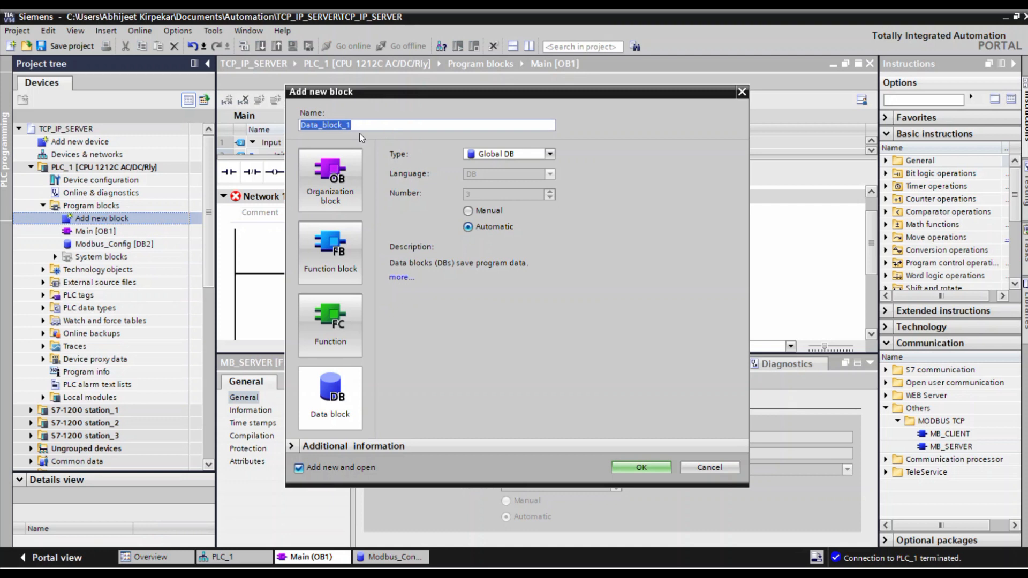
type("Holding_Reg")
left_click(634, 472)
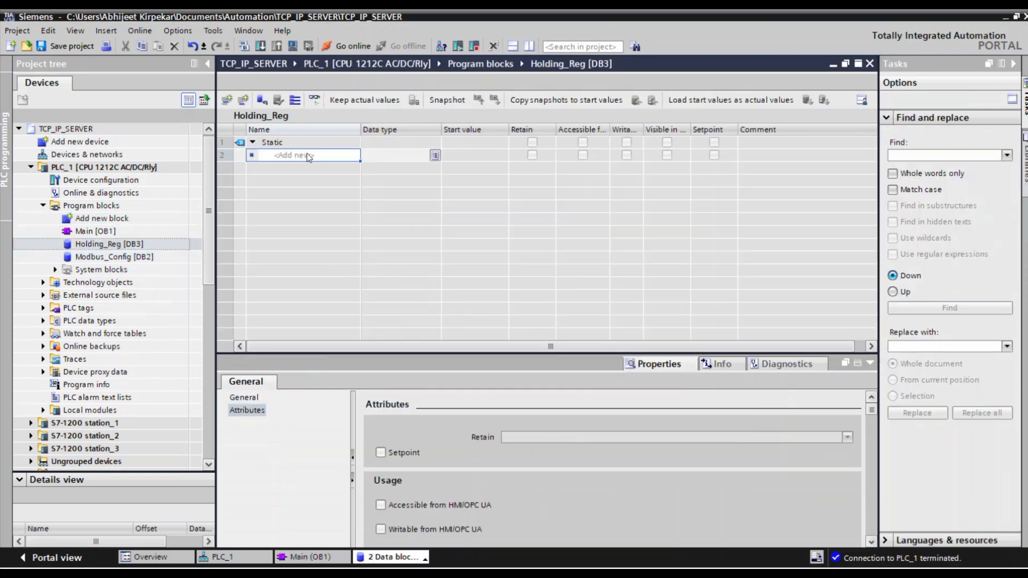
Add a static variable named Data to Holding_Reg and choose Array [lo .. hi] of type as its data type.
left_click(307, 155)
type("Data")
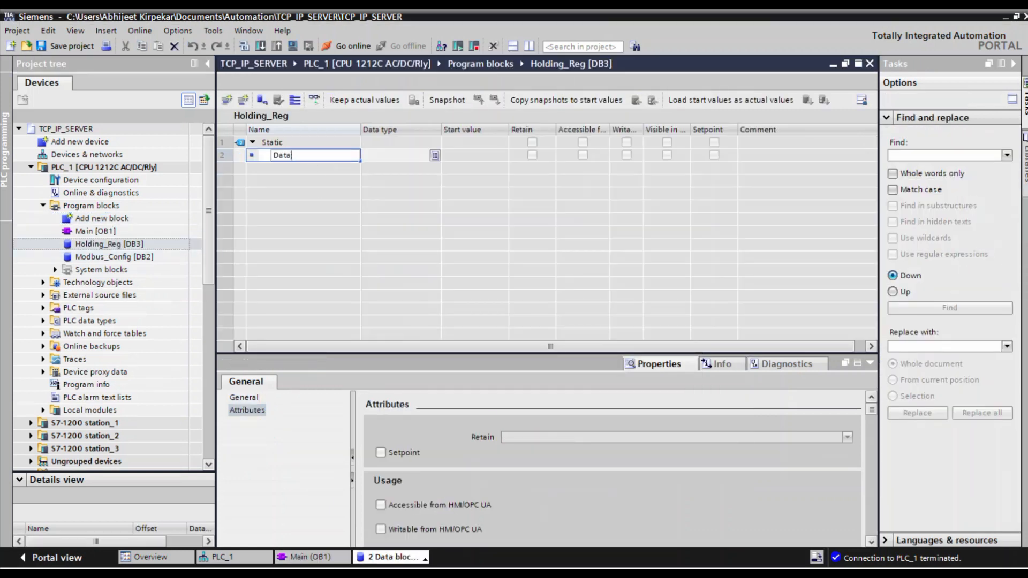
left_click(399, 160)
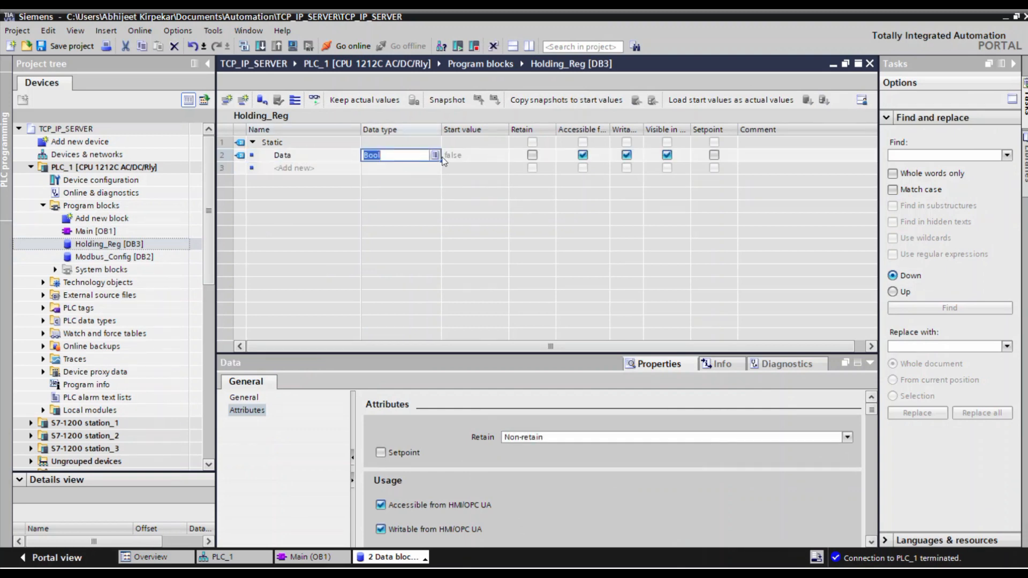
type("arra")
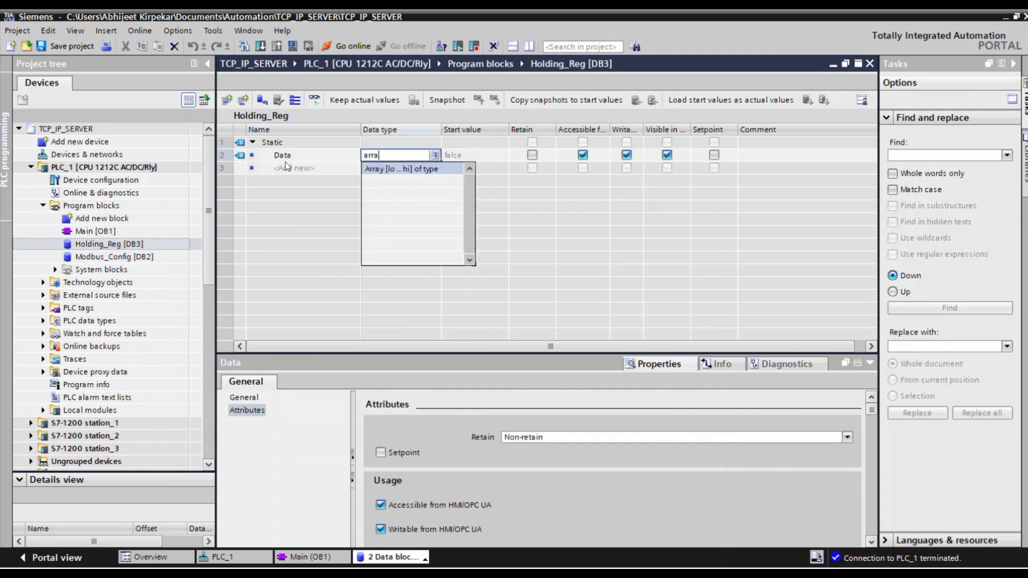
left_click(402, 173)
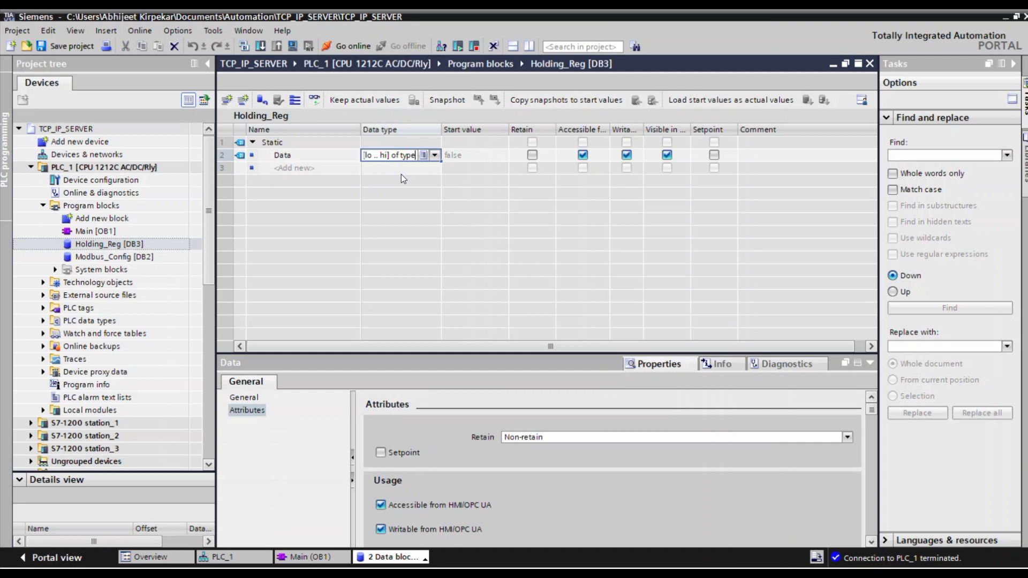
left_click(422, 155)
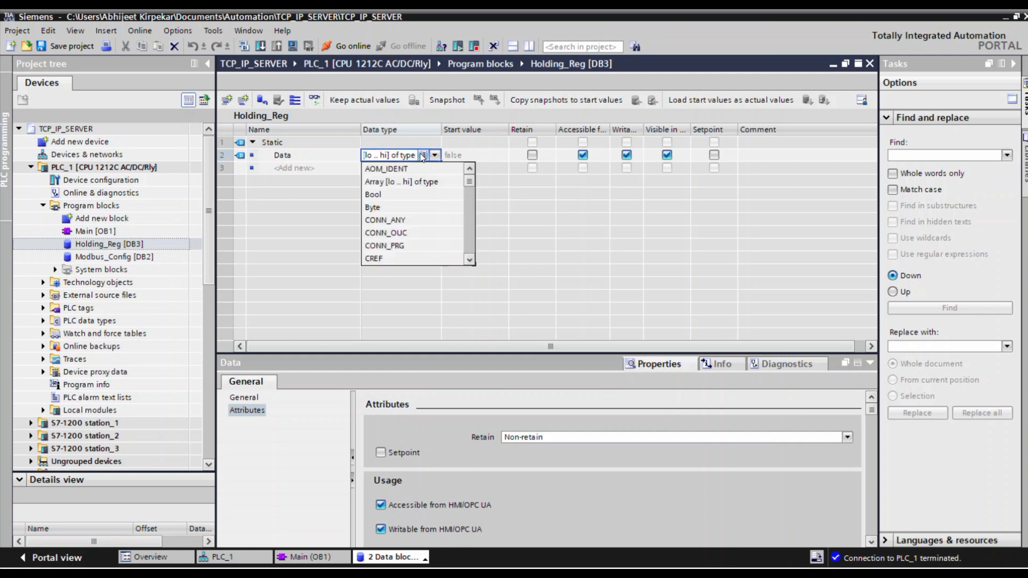
left_click(396, 185)
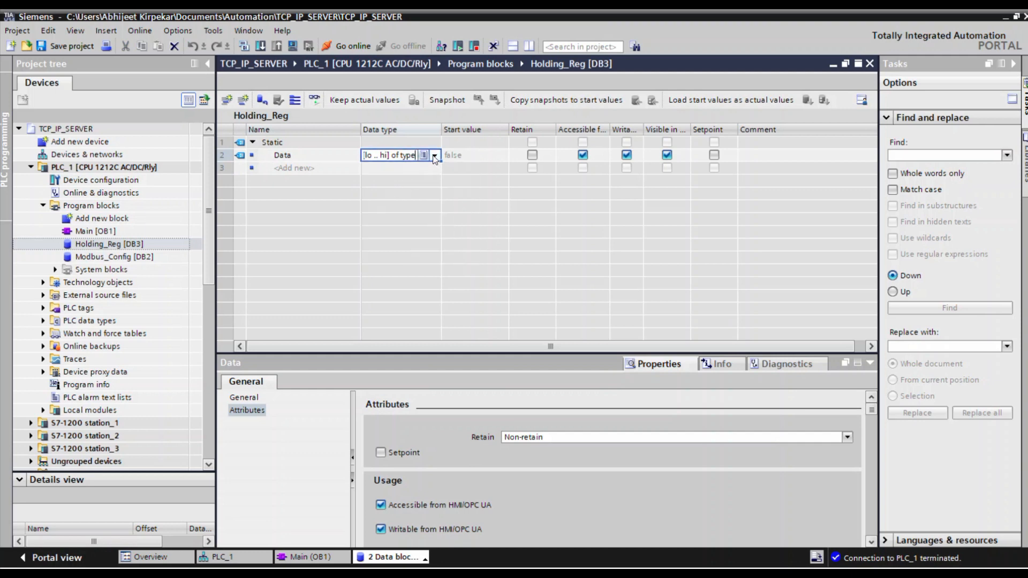
Define the Data array with element type Word and array limits 0..100.
left_click(435, 156)
key("ctrl+a")
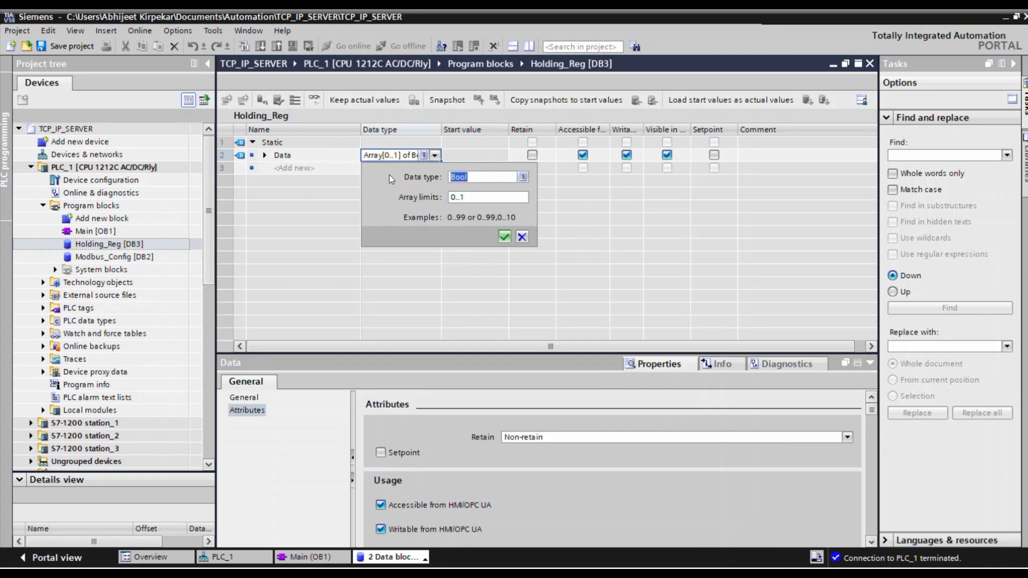
type("word")
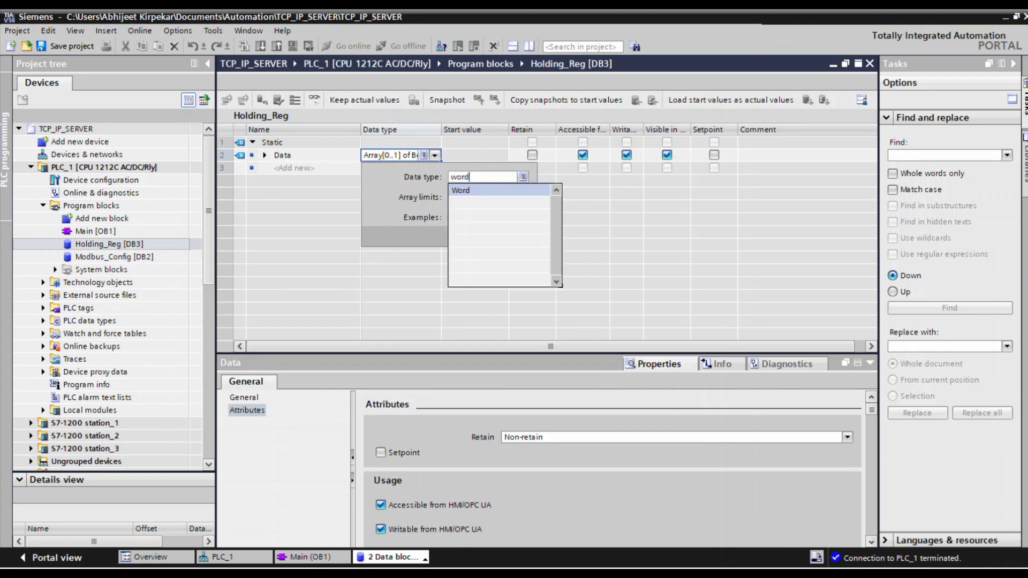
left_click(476, 190)
left_click(473, 198)
type("00")
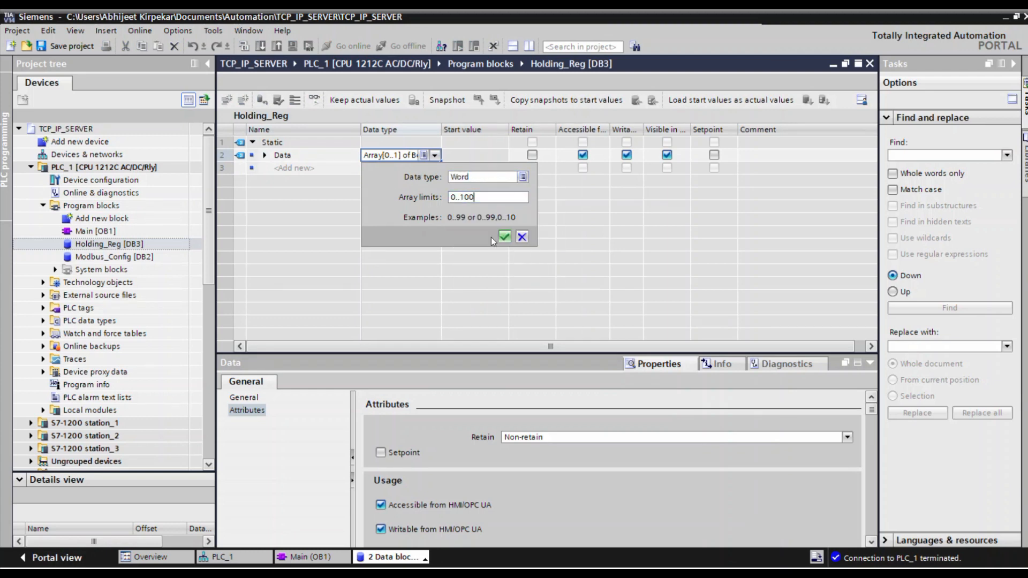
left_click(505, 237)
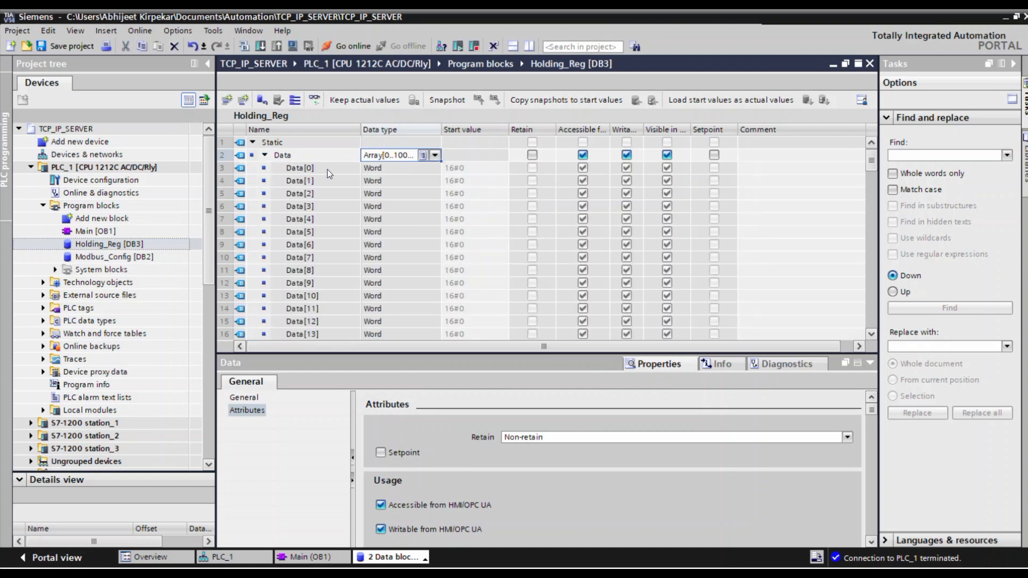
Look through the elements of the Data array in Holding_Reg, starting from Data[0].
left_click(315, 169)
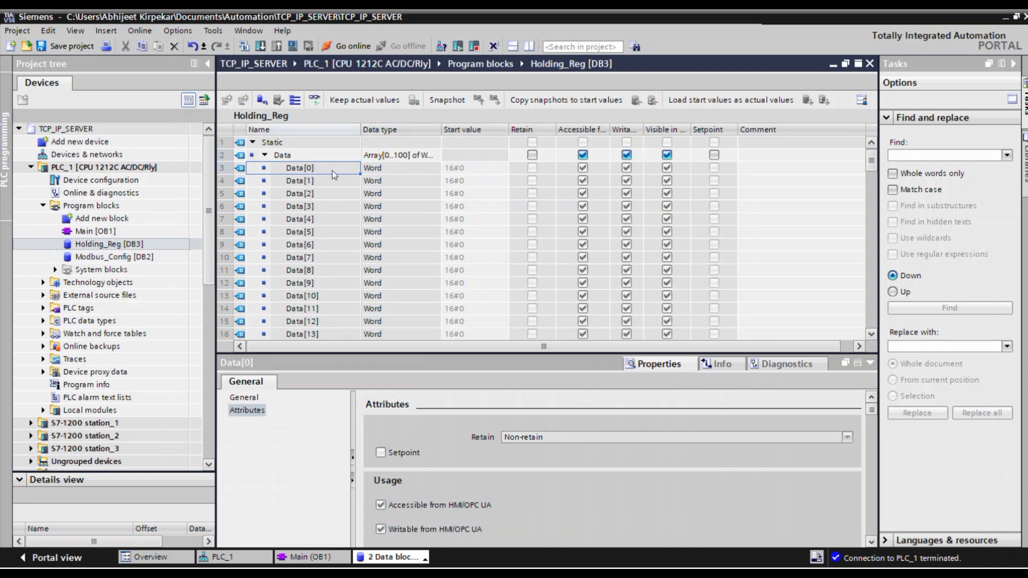
scroll(352, 245, "down", 9)
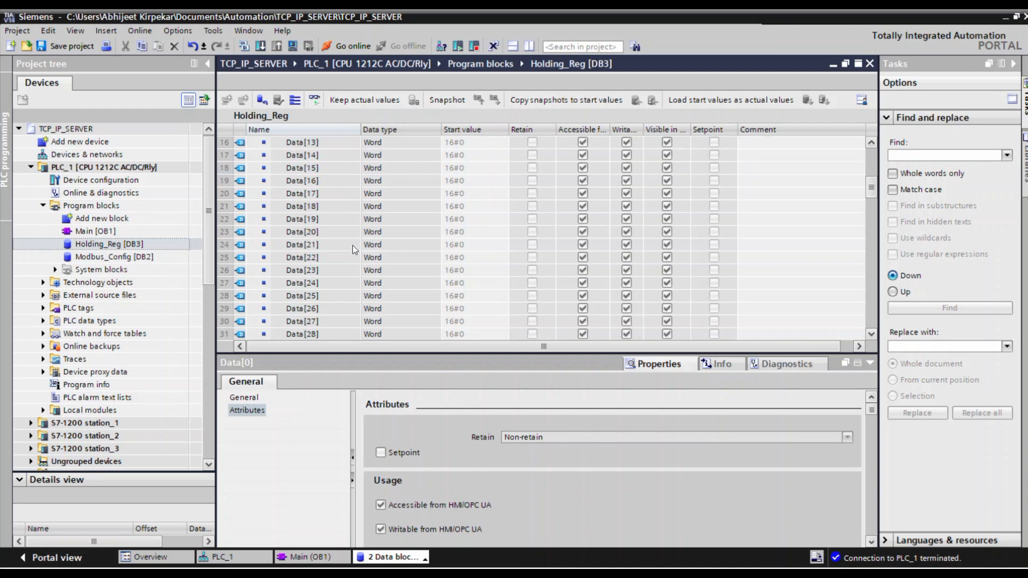
scroll(353, 245, "up", 9)
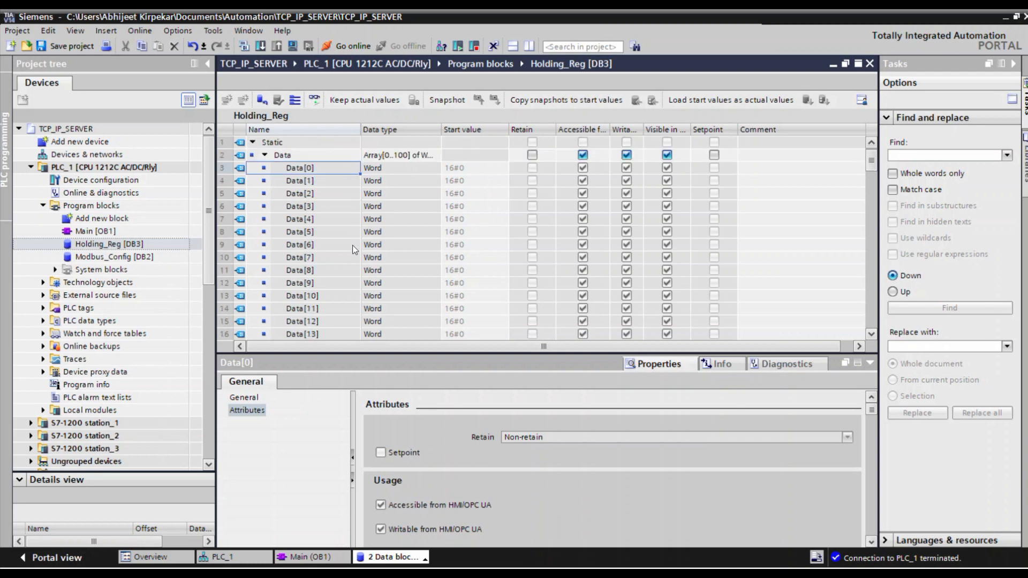
left_click(308, 182)
scroll(305, 298, "down", 16)
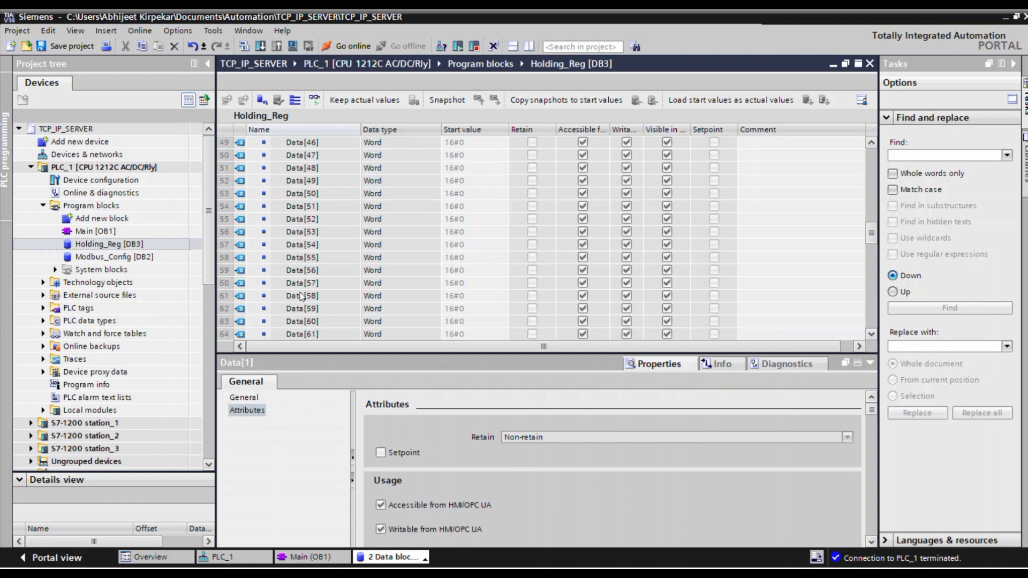
Look through the remaining elements of the Data array and close the Holding_Reg block.
scroll(300, 295, "down", 11)
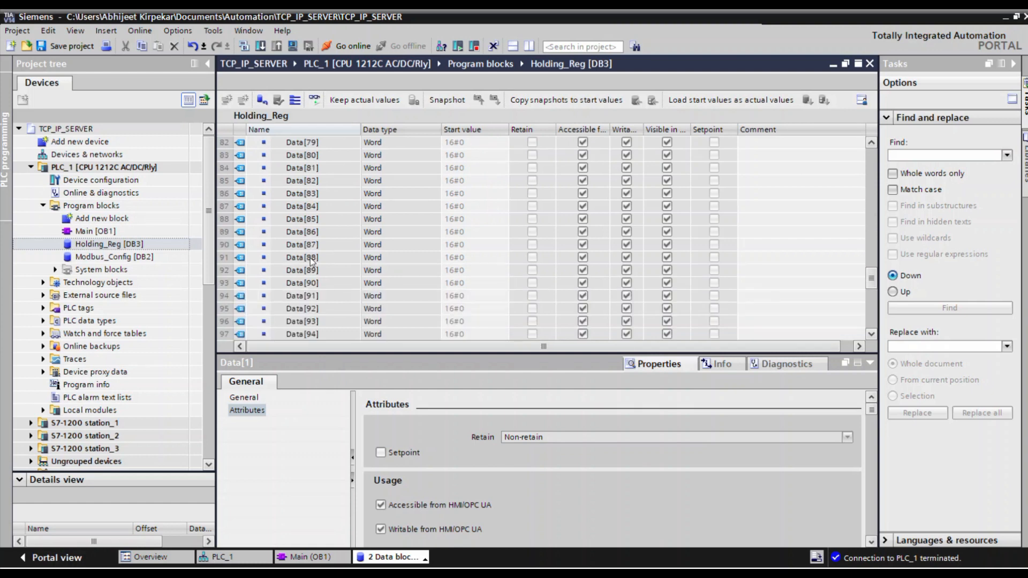
scroll(311, 257, "up", 13)
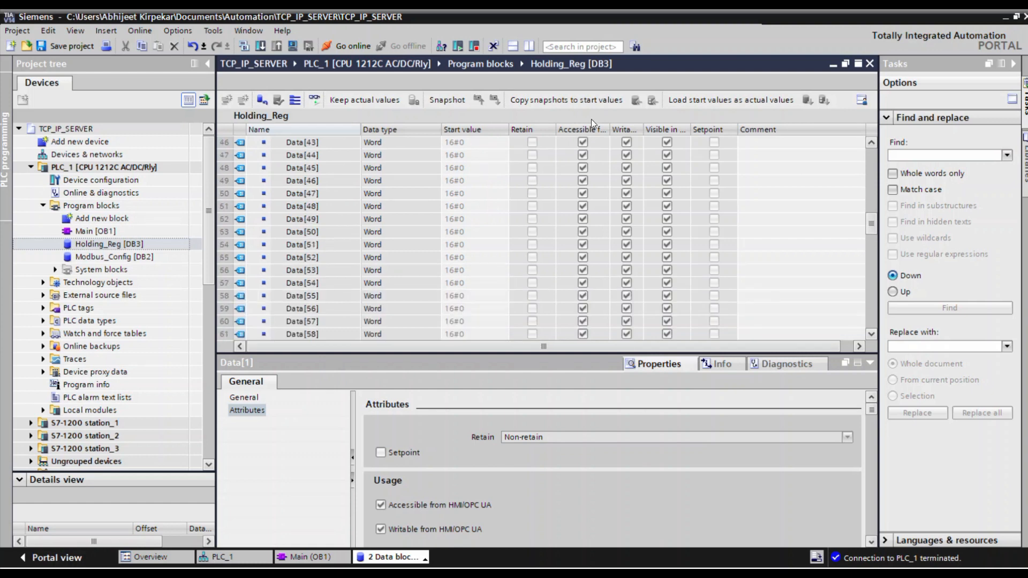
left_click(869, 64)
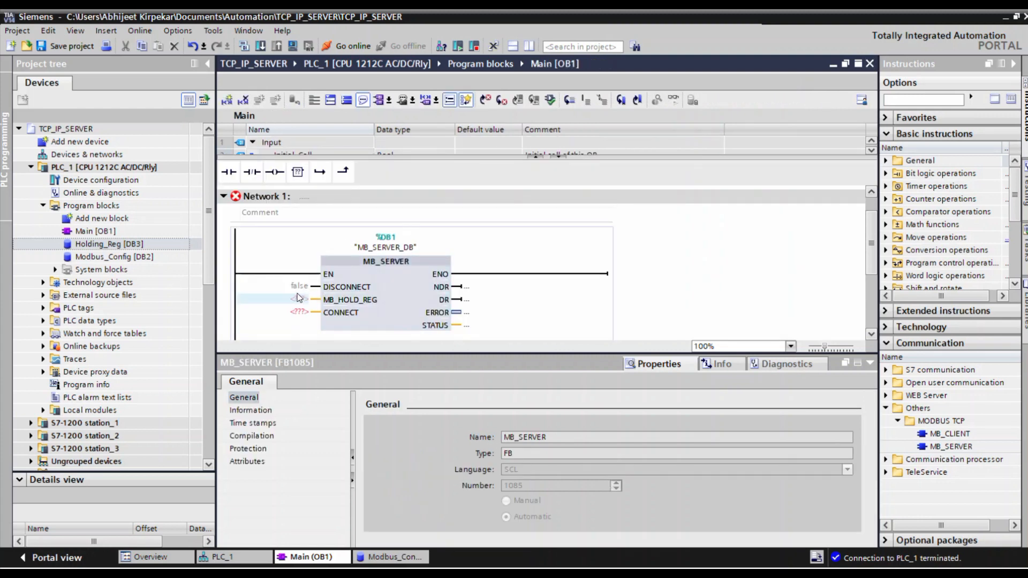
Assign "Modbus_Config".Diconnect to the DISCONNECT input of the MB_SERVER block in Network 1 of Main.
double_click(306, 288)
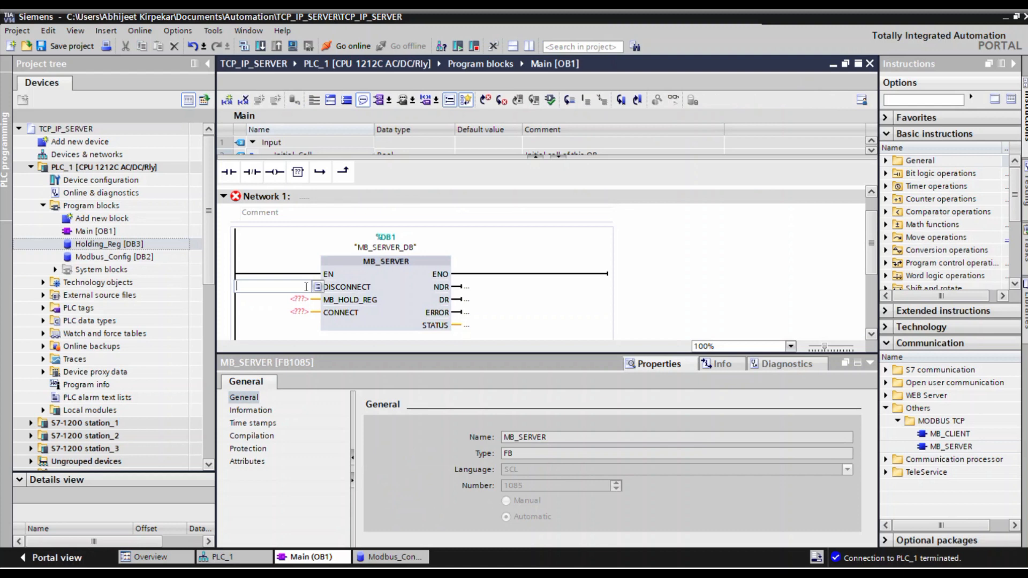
type("mod")
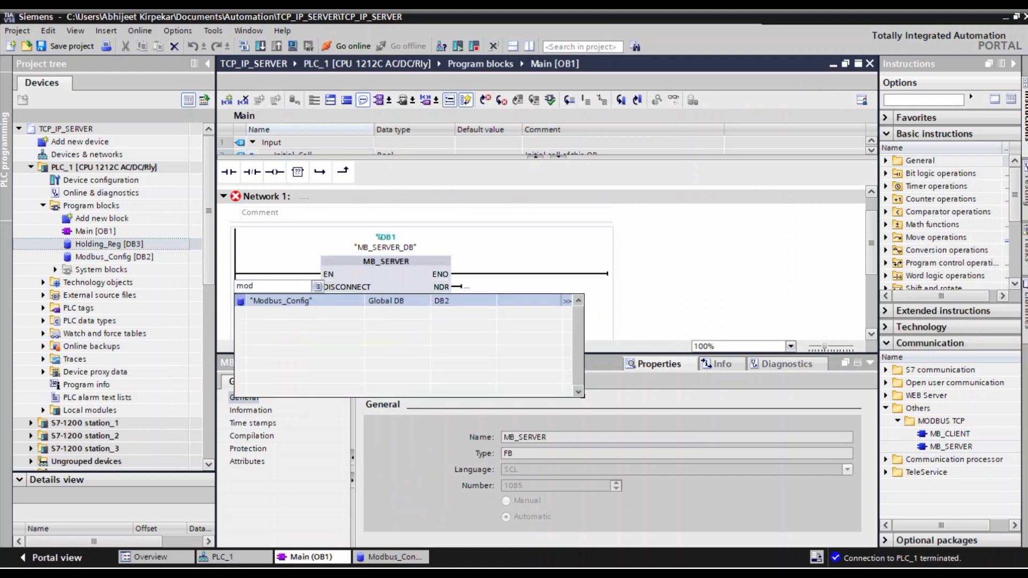
left_click(326, 295)
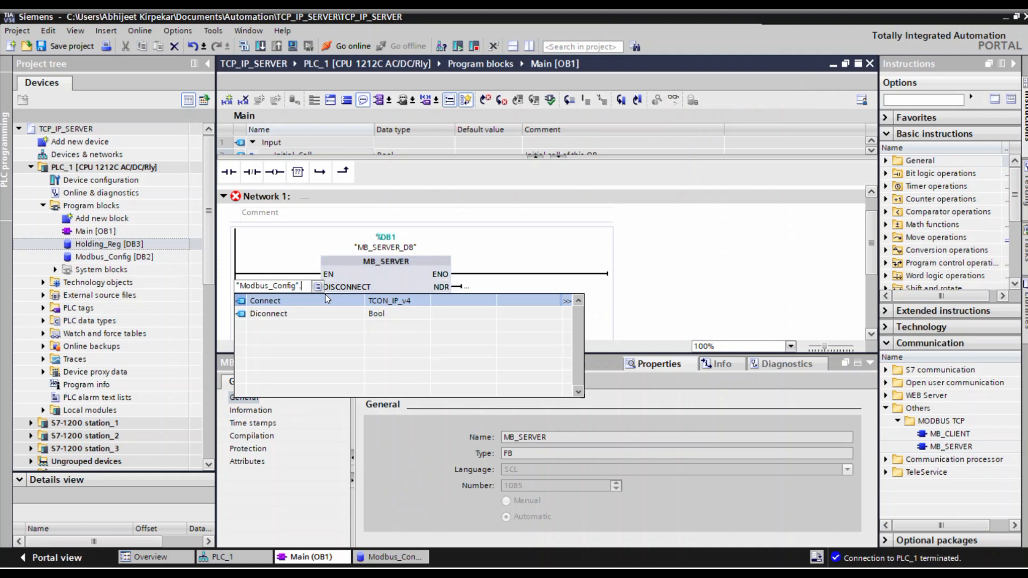
left_click(289, 315)
left_click(407, 279)
Assign "Modbus_Config".Connect to the CONNECT input of the MB_SERVER block.
scroll(433, 272, "down", 2)
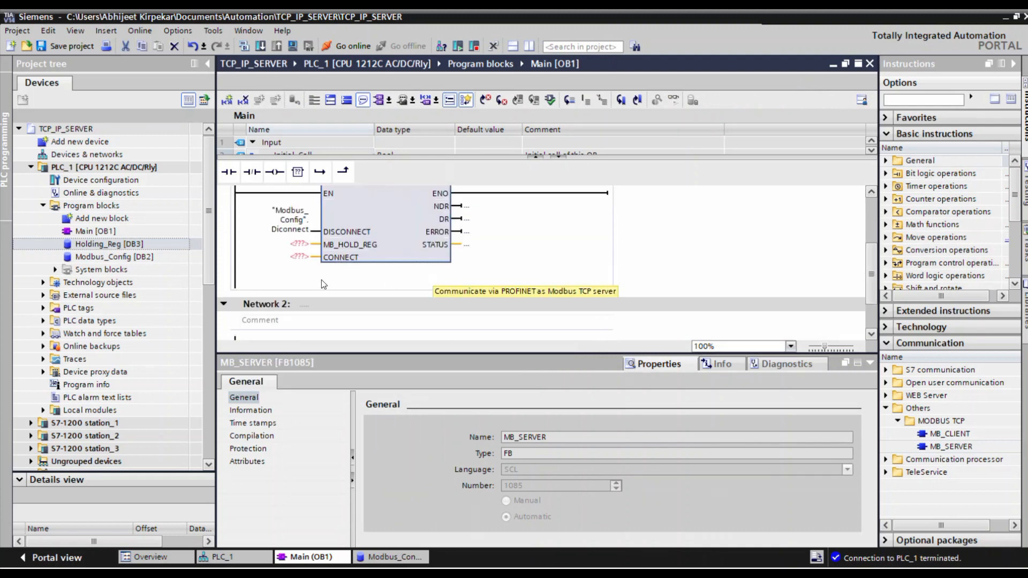
left_click(300, 258)
left_click(300, 260)
type("mo")
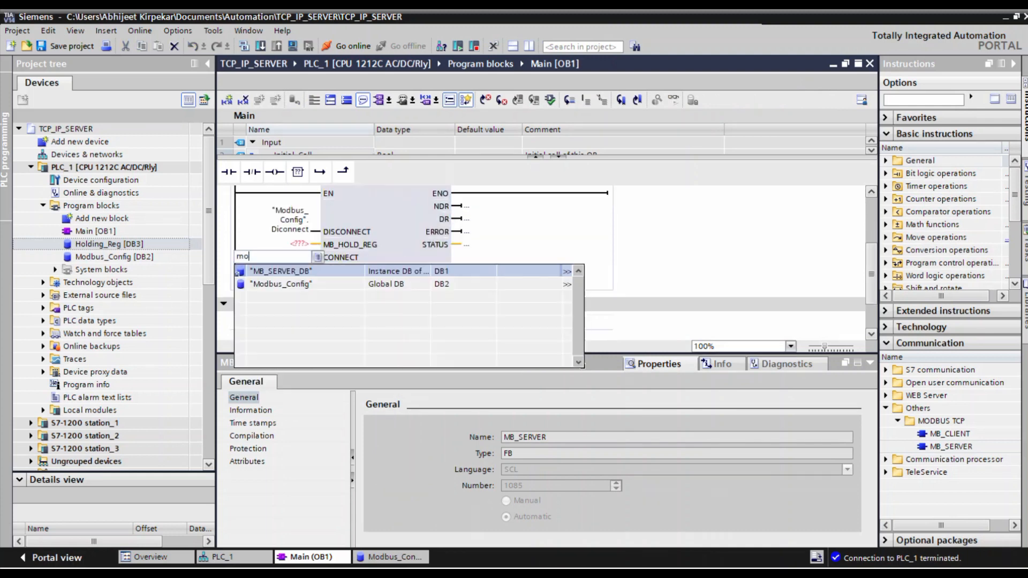
left_click(302, 275)
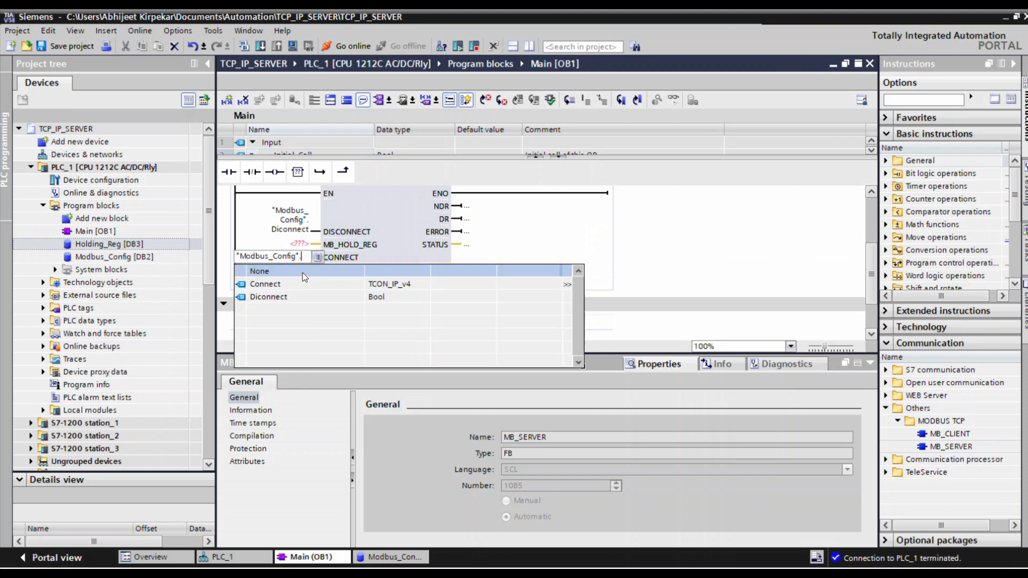
left_click(276, 285)
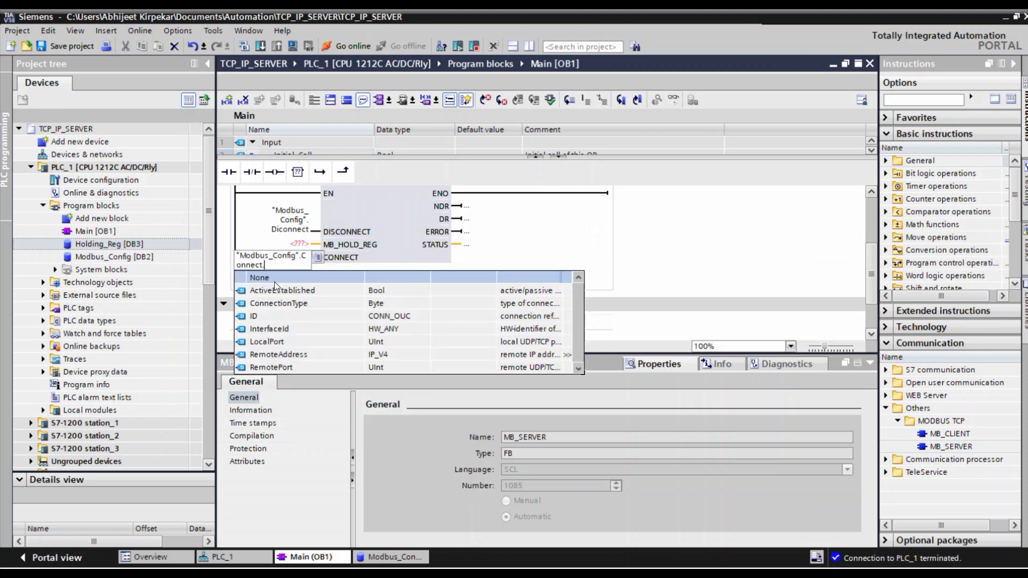
left_click(424, 245)
Try to assign the whole "Holding_Reg" data block to the MB_HOLD_REG input of MB_SERVER.
left_click(309, 244)
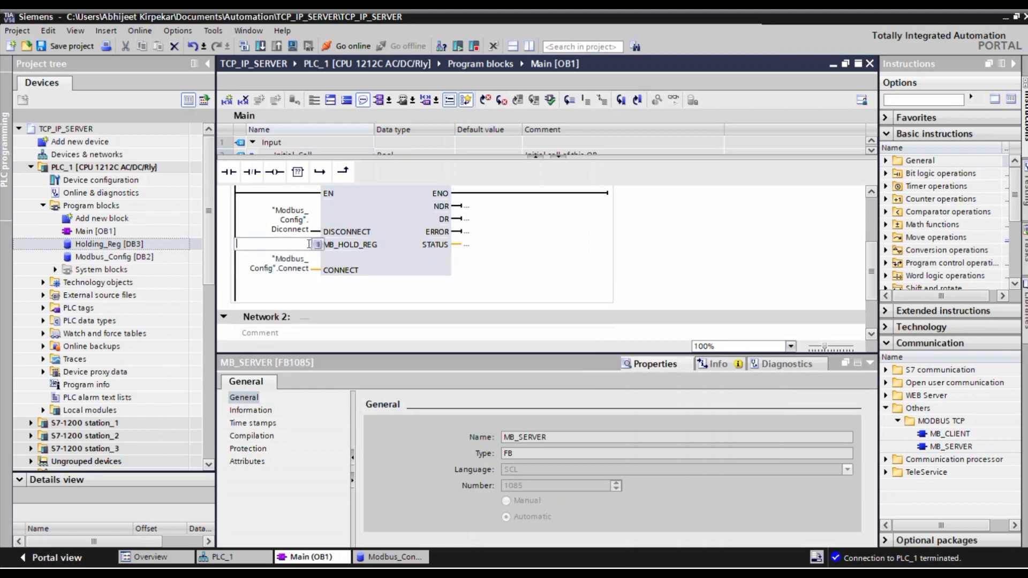
type("hol")
left_click(299, 258)
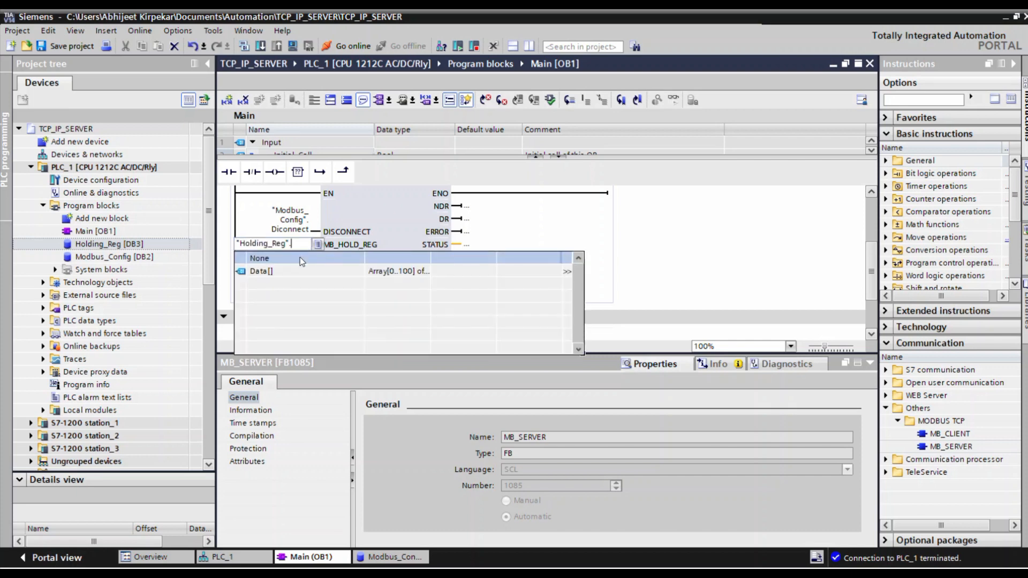
left_click(300, 258)
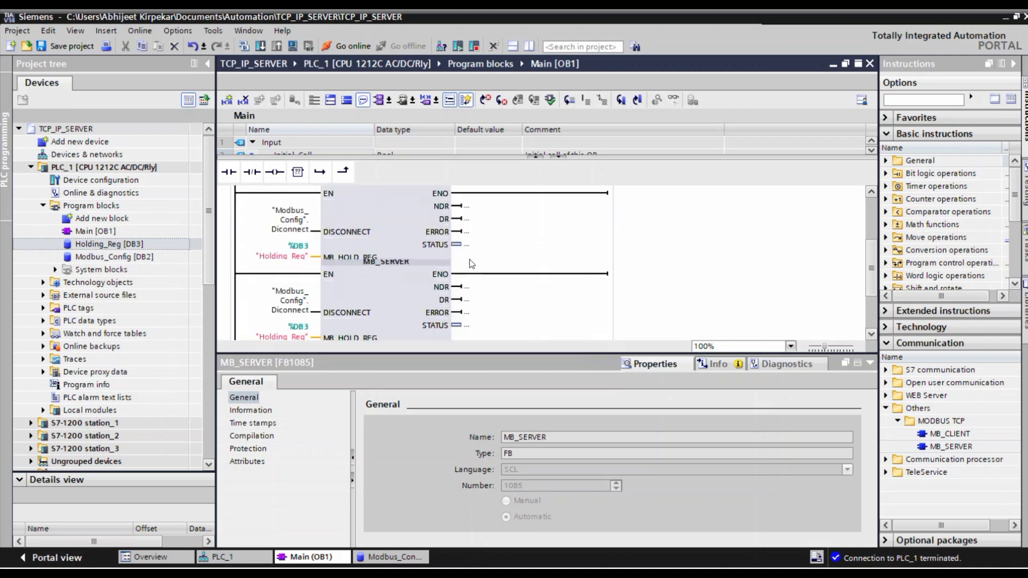
Set the MB_HOLD_REG input of MB_SERVER to the entire array "Holding_Reg".Data, without an element index.
left_click(304, 255)
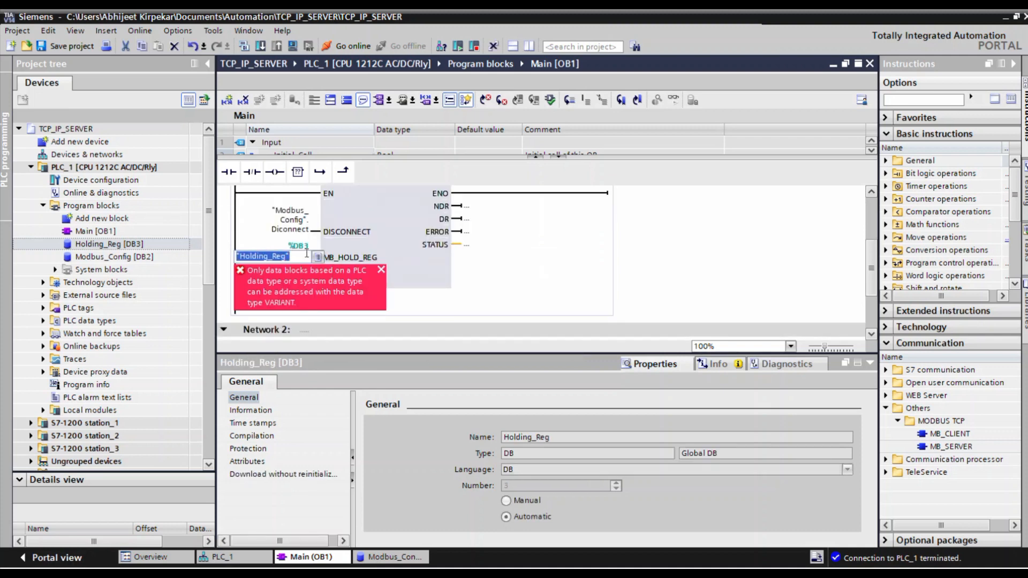
type("hol")
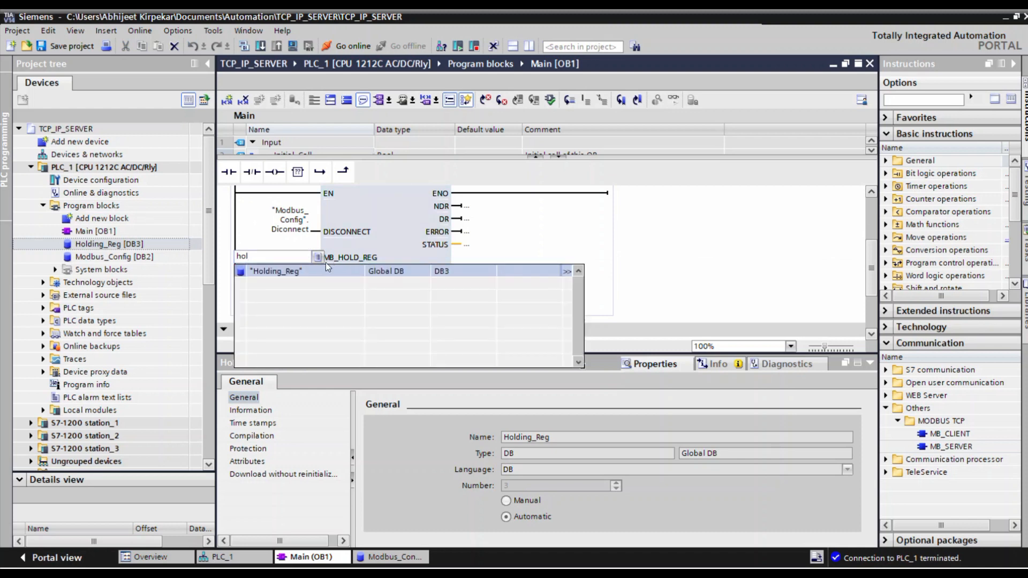
left_click(281, 272)
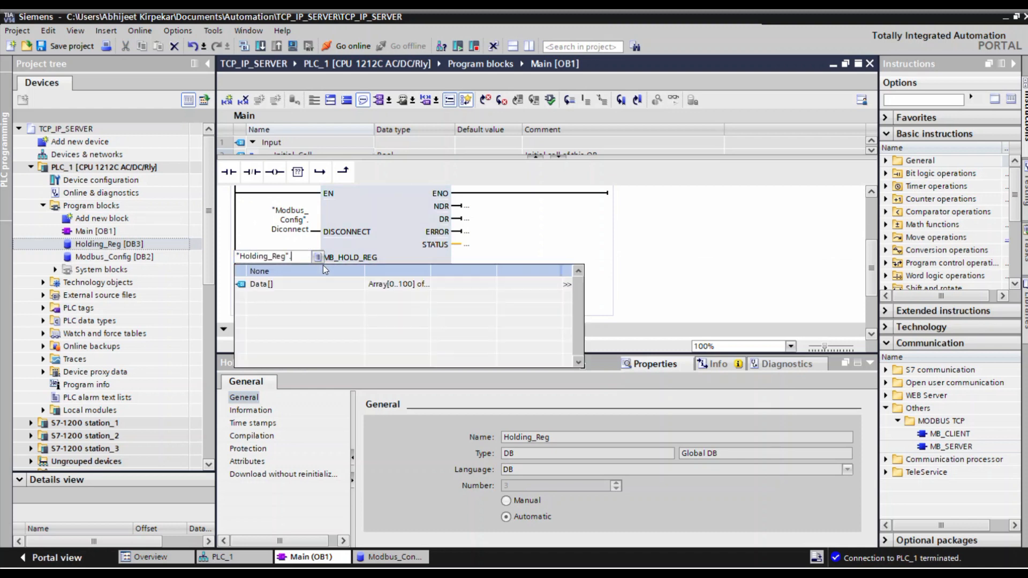
left_click(269, 284)
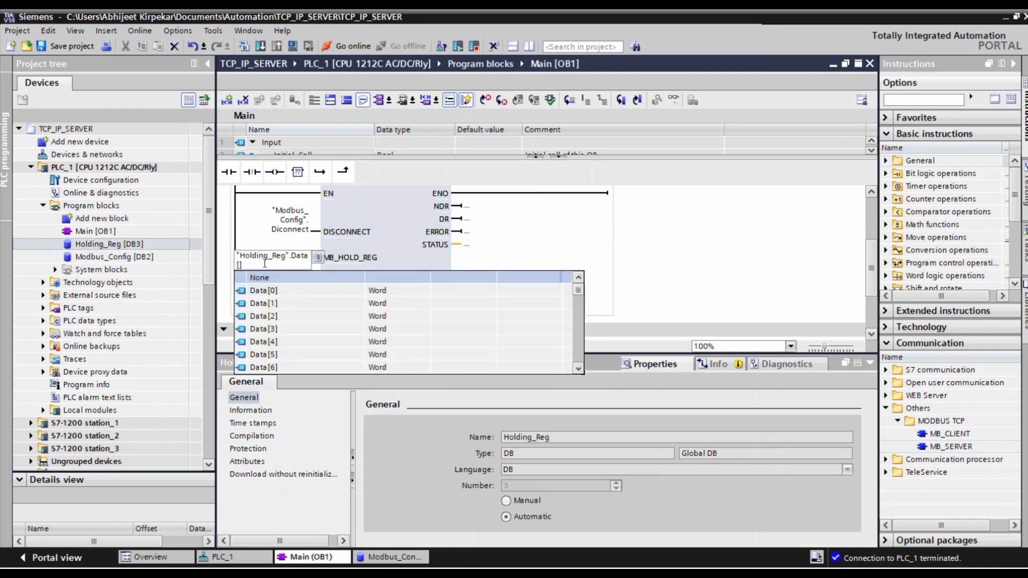
left_click(265, 263)
key("BackSpace")
key("BackSpace")
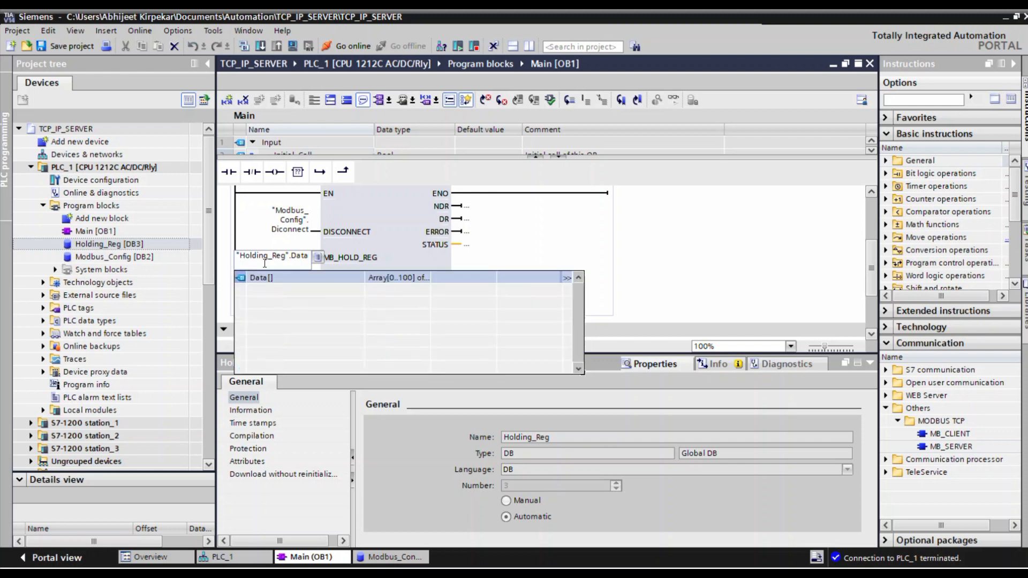
left_click(488, 236)
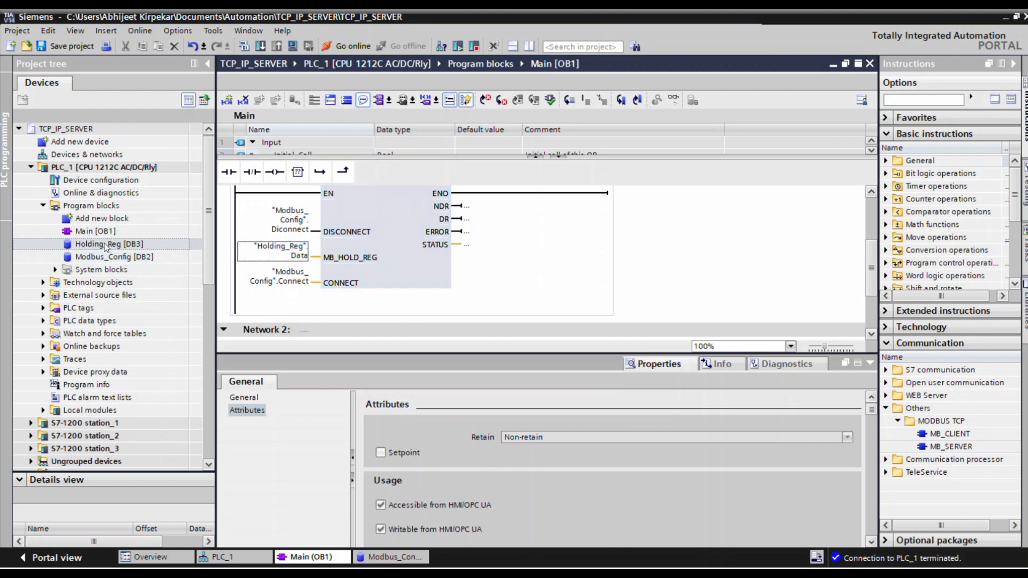
Add a static variable named DR with data type Bool below the Connect structure in Modbus_Config.
double_click(114, 257)
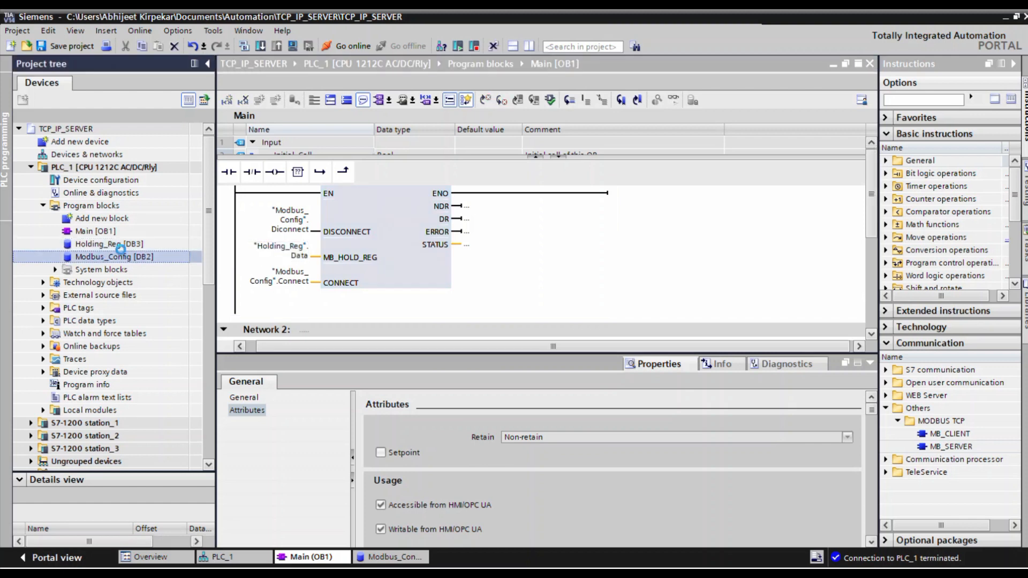
scroll(336, 247, "down", 1)
scroll(336, 246, "down", 1)
left_click(313, 259)
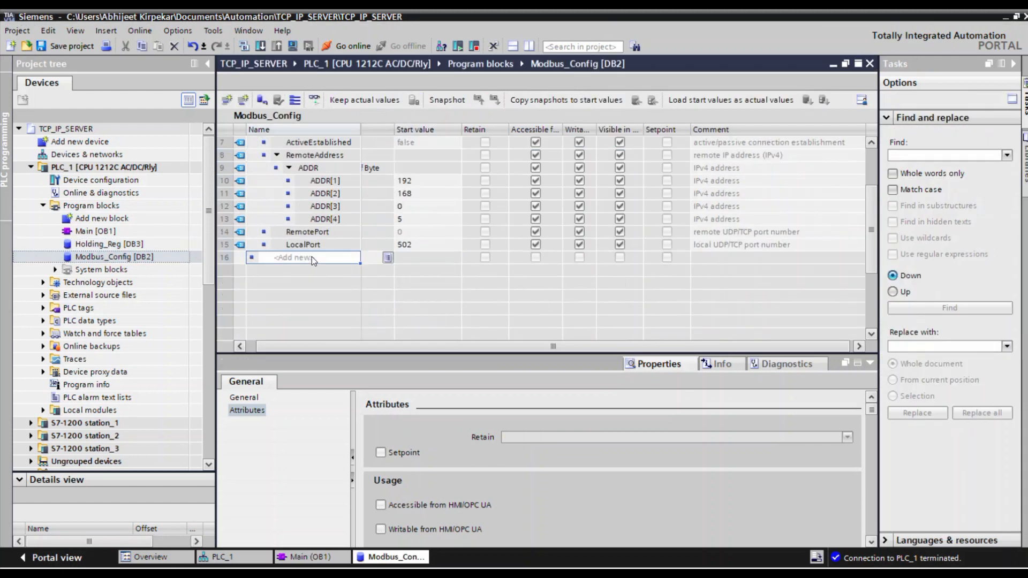
type("DR")
key("Return")
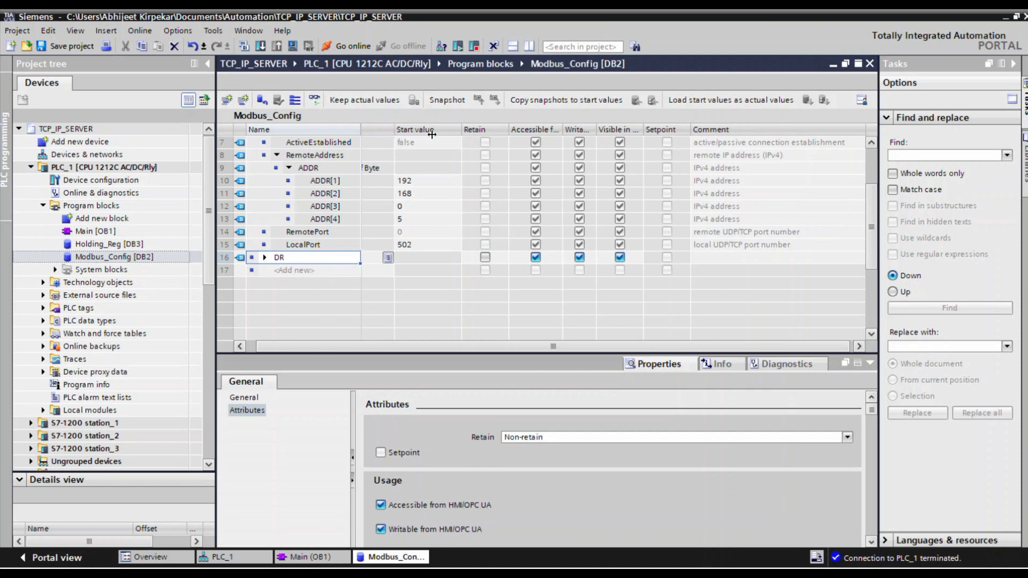
scroll(432, 134, "left", 2)
double_click(382, 258)
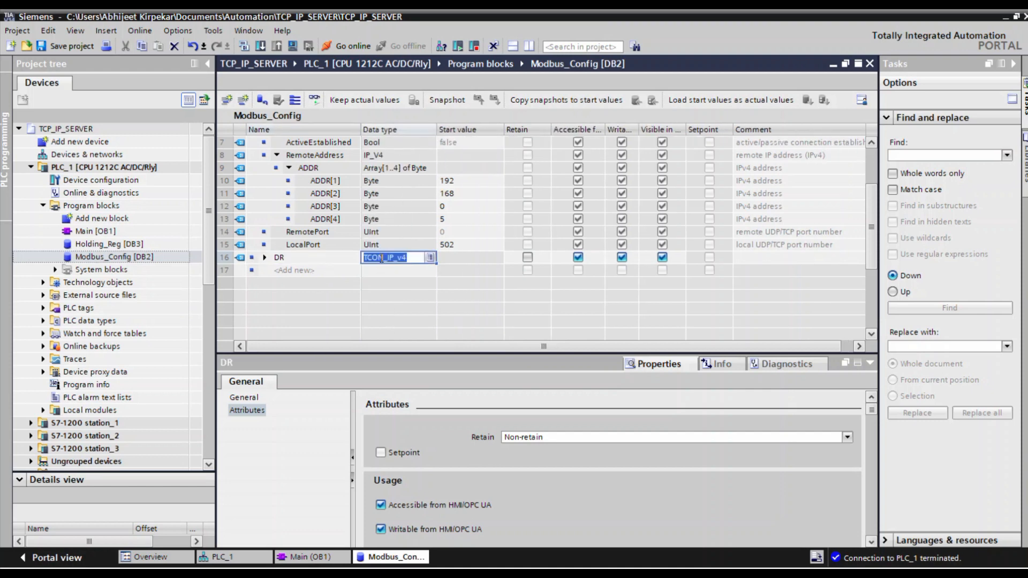
type("Bool")
key("Return")
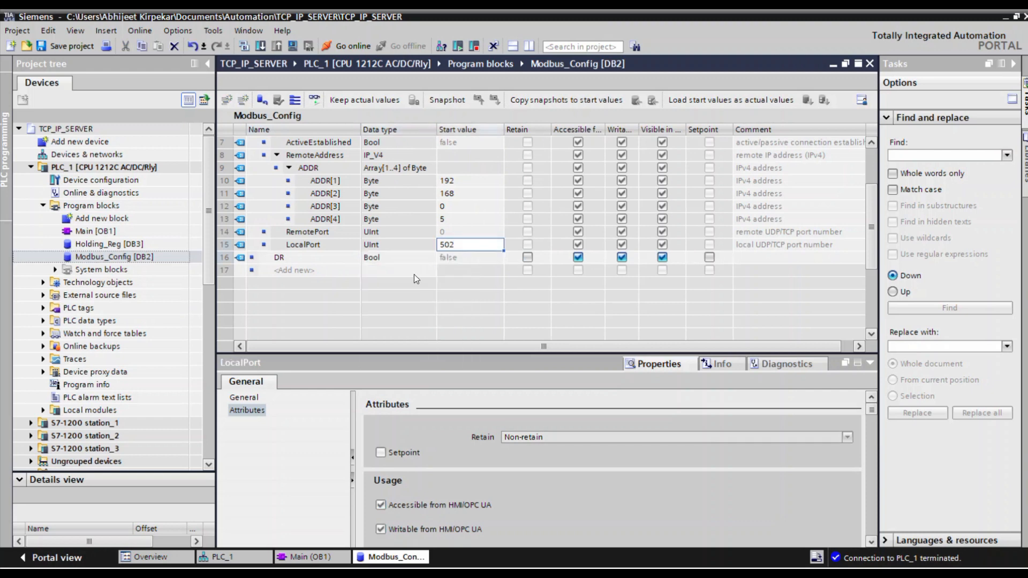
Add two more Bool variables named NDR and Error below DR in Modbus_Config.
left_click(273, 273)
type("NDR")
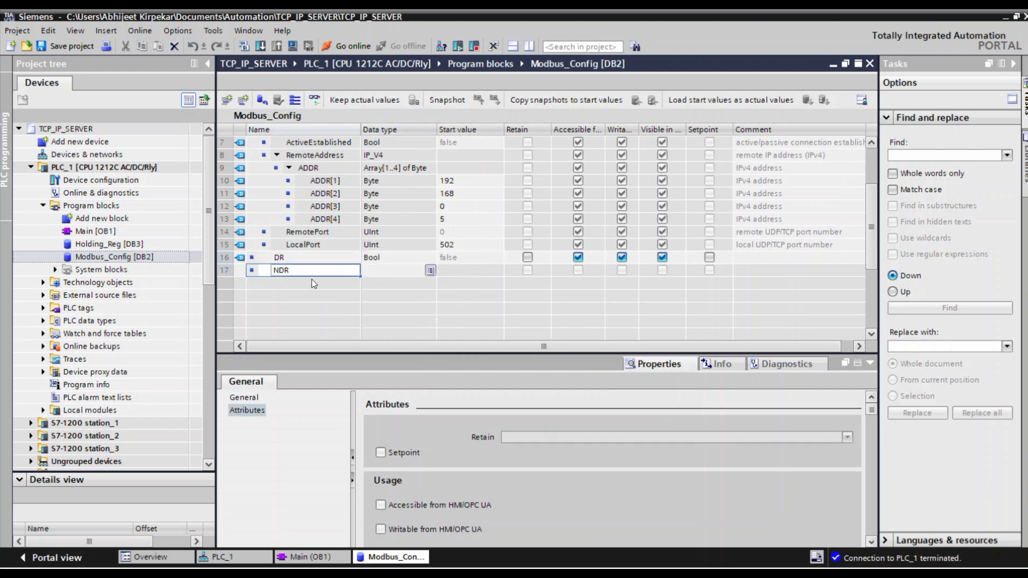
key("Return")
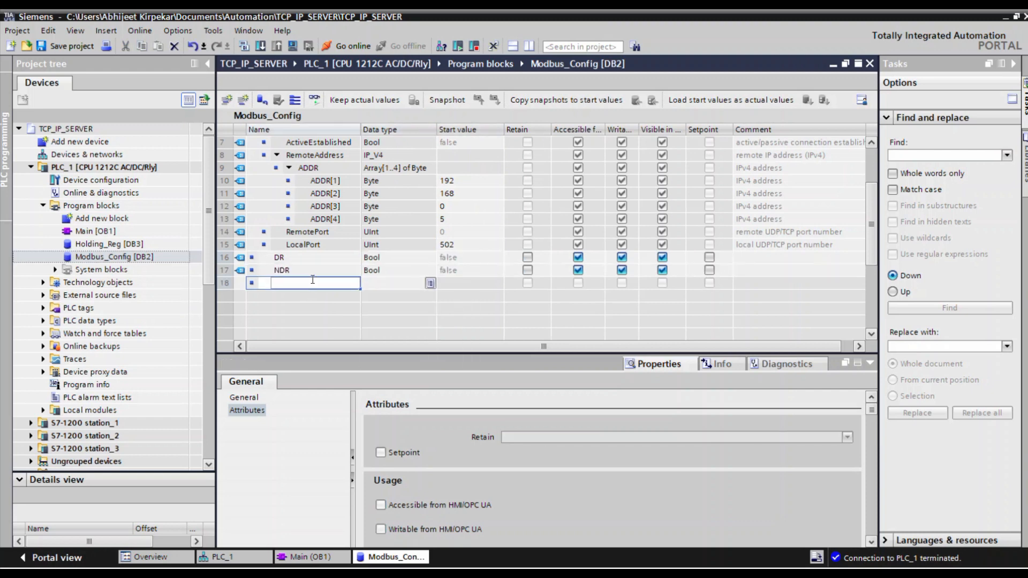
type("ER")
key("BackSpace")
type("rror")
key("Return")
Add a variable named Status with data type Word below Error in Modbus_Config.
type("Status")
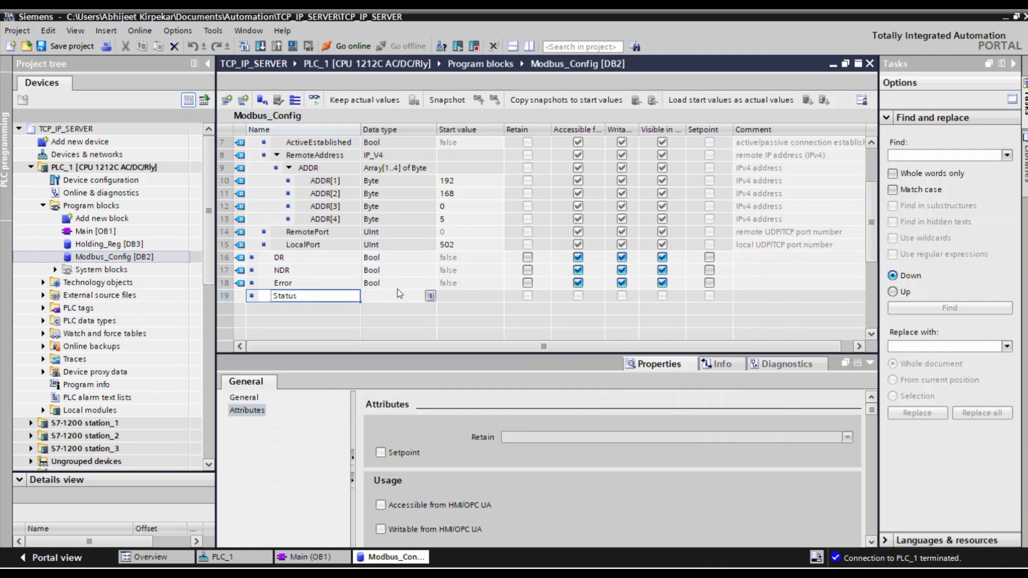
left_click(398, 289)
double_click(389, 297)
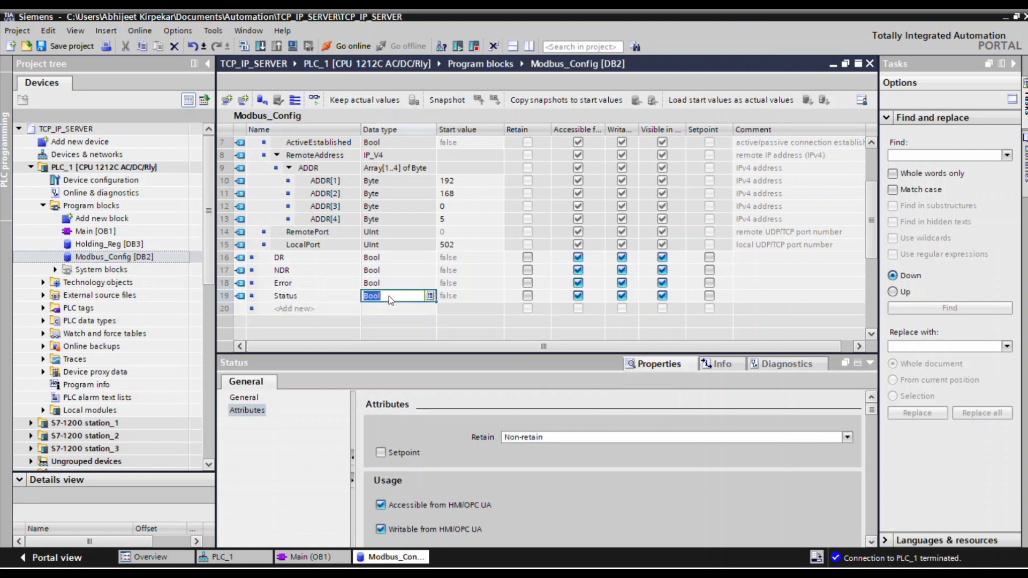
type("Word")
left_click(464, 274)
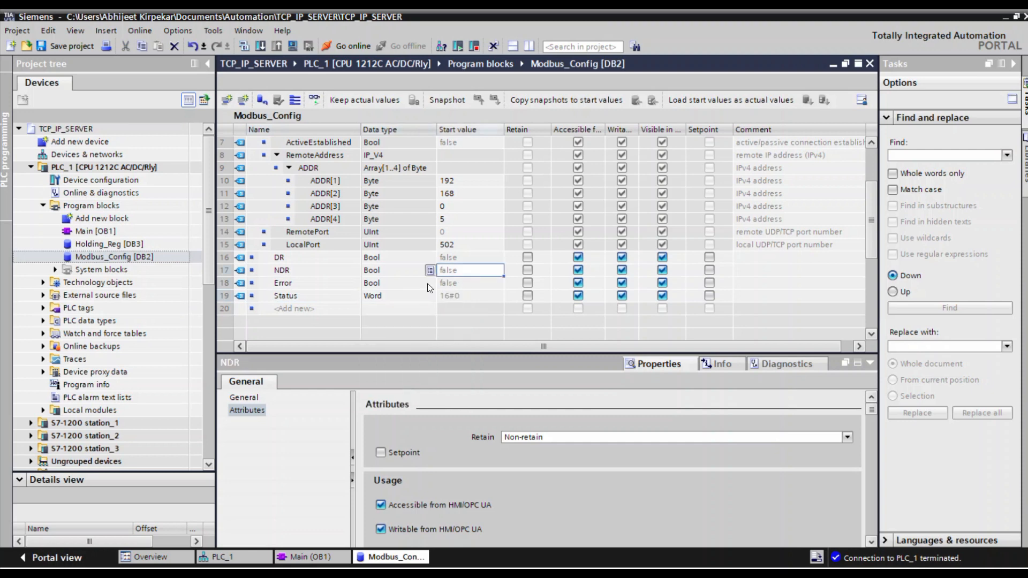
Close Modbus_Config and assign "Modbus_Config".DR to the NDR output of MB_SERVER in Main.
left_click(870, 64)
left_click(471, 208)
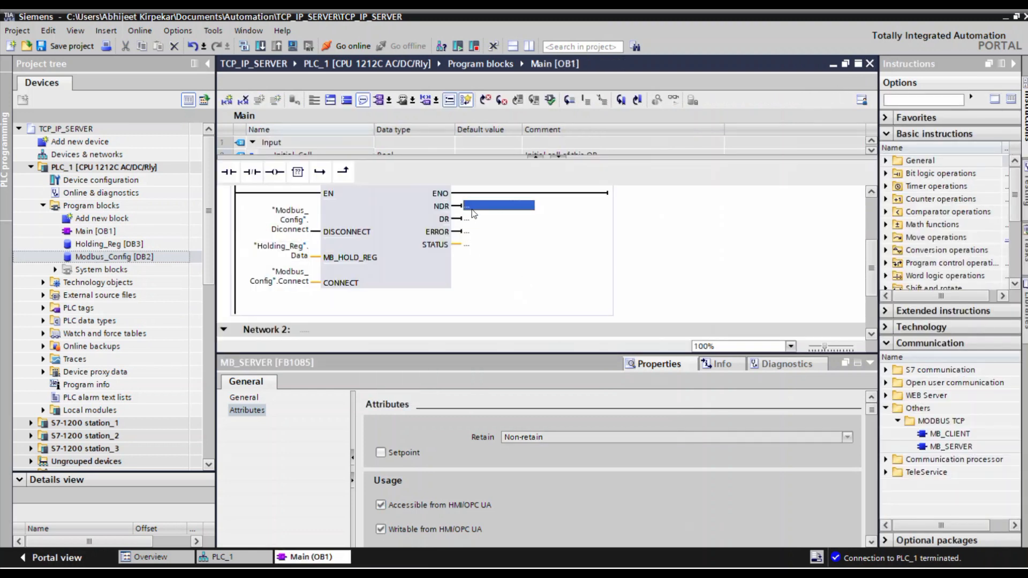
left_click(473, 208)
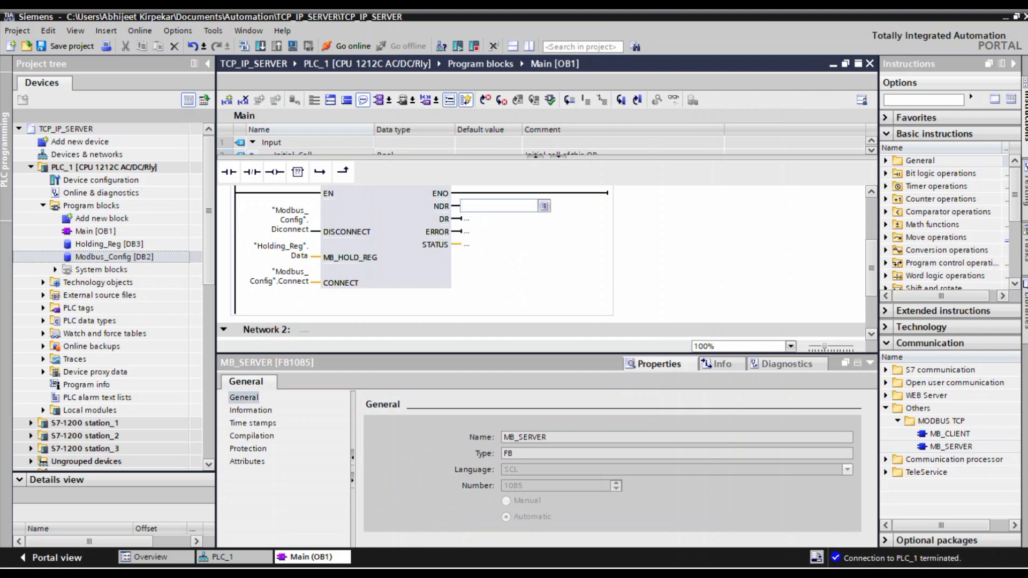
type("mod")
left_click(484, 224)
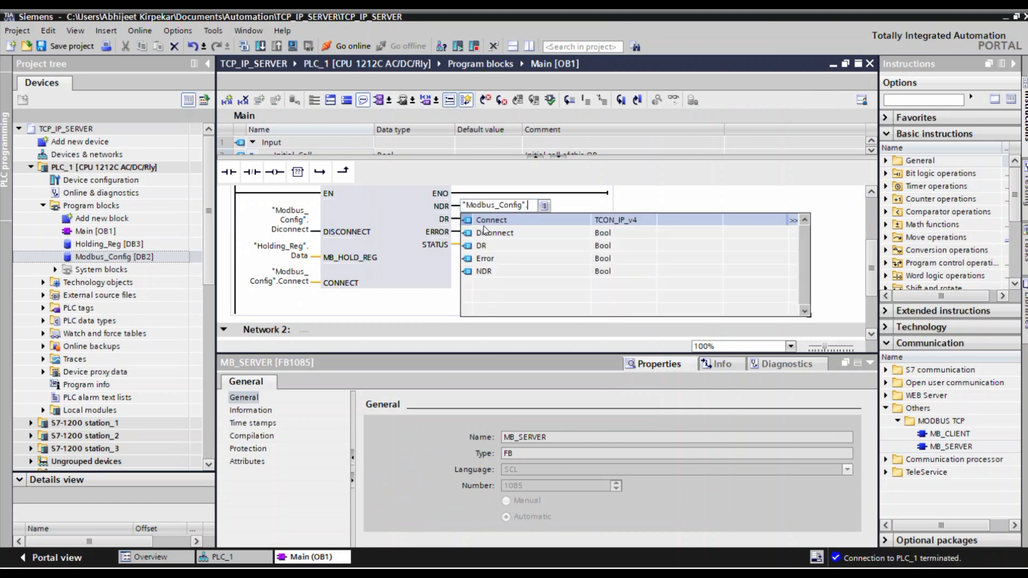
left_click(481, 245)
key("Return")
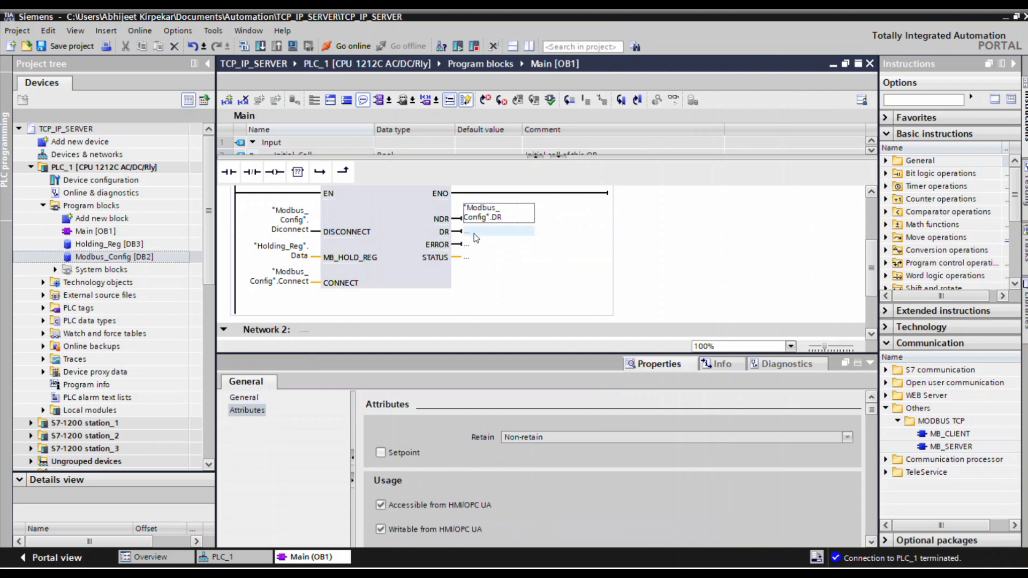
Assign "Modbus_Config".NDR to the DR output of the MB_SERVER block.
type("mod")
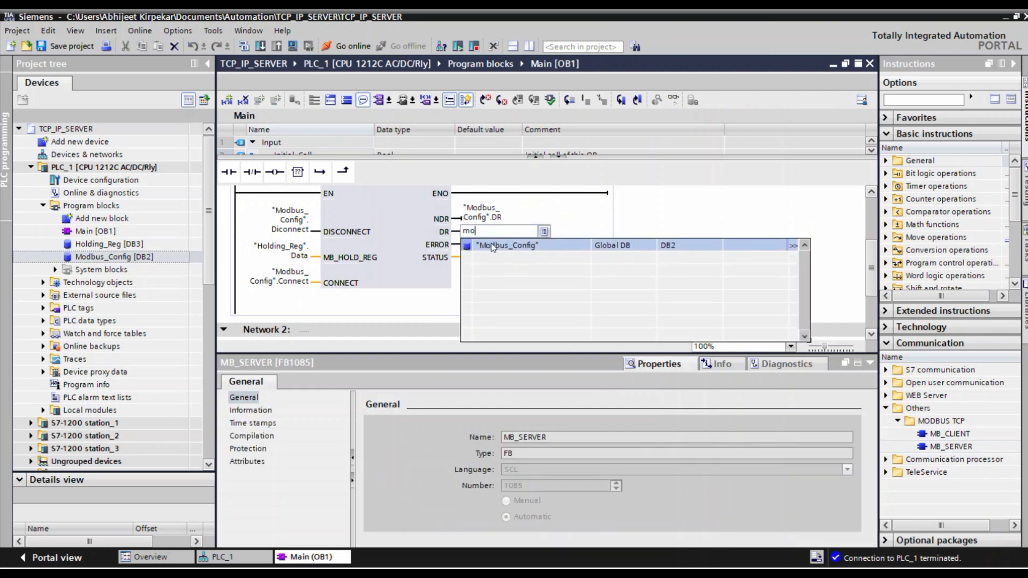
left_click(493, 245)
left_click(494, 275)
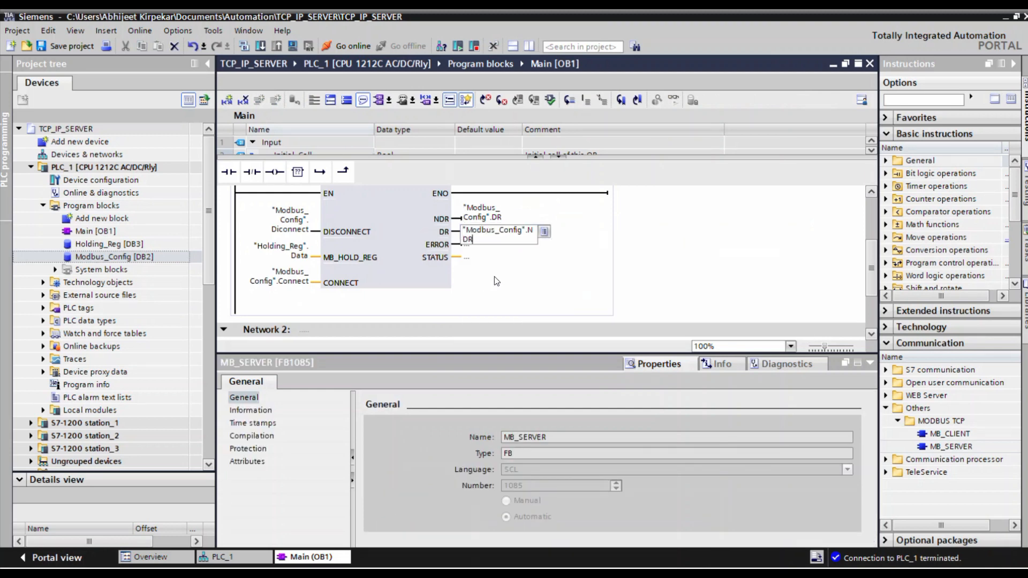
Confirm the DR assignment and assign "Modbus_Config".Error to the ERROR output of MB_SERVER.
key("Return")
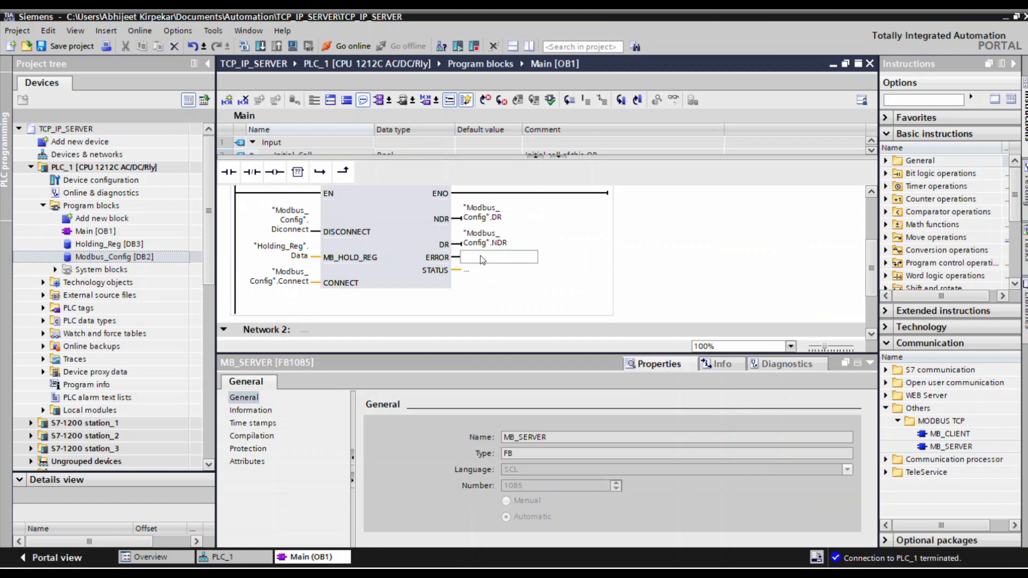
type("mod")
left_click(490, 271)
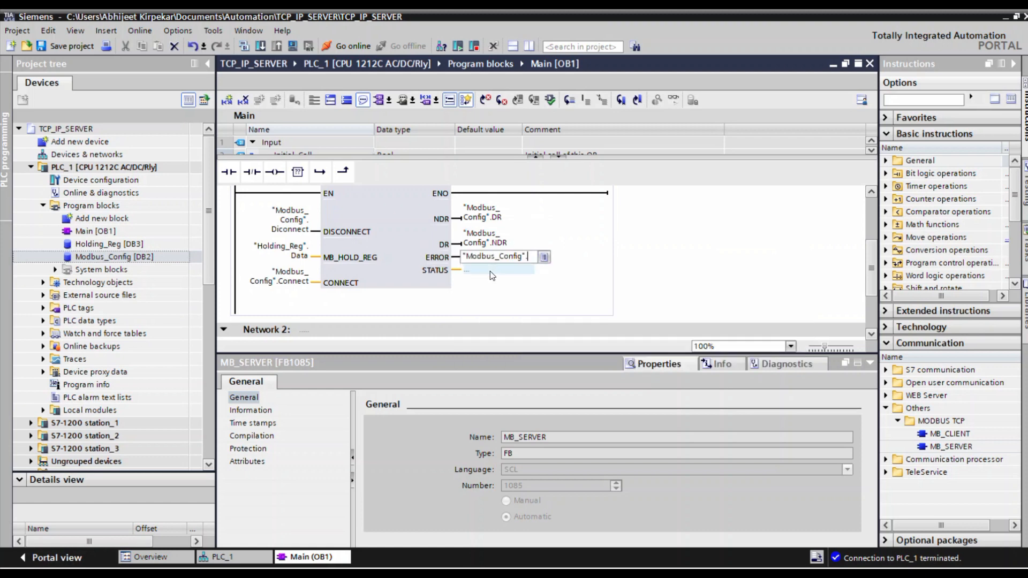
left_click(482, 311)
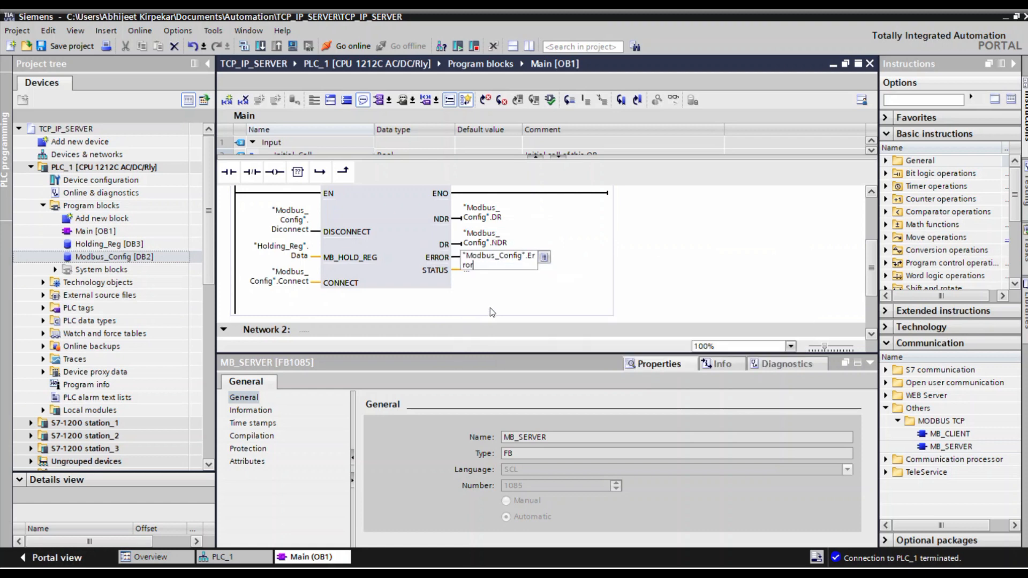
Assign "Modbus_Config".Status to the STATUS output of MB_SERVER and enlarge the program editor area.
left_click(471, 284)
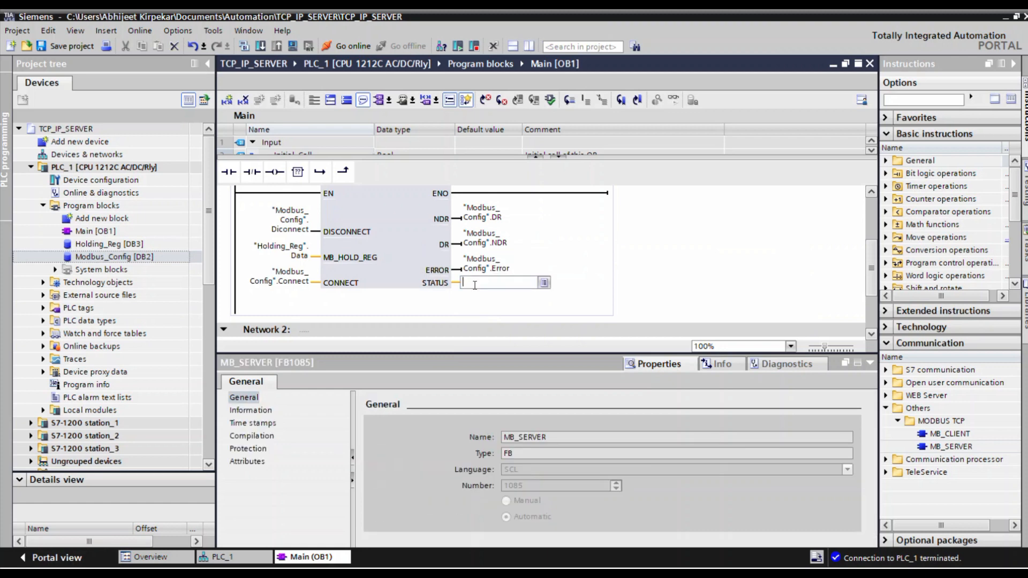
type("mod")
left_click(485, 298)
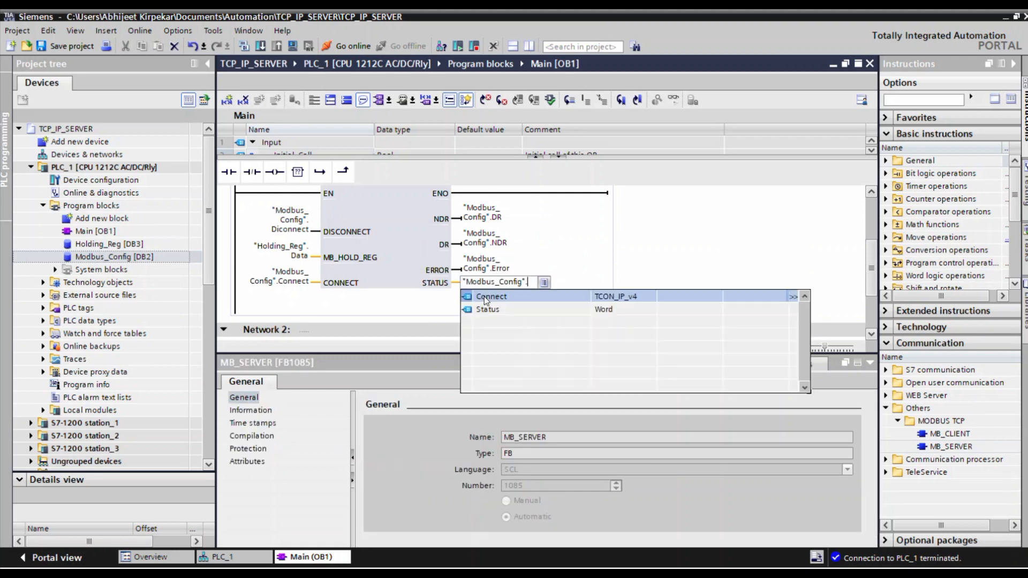
left_click(487, 309)
scroll(594, 262, "up", 2)
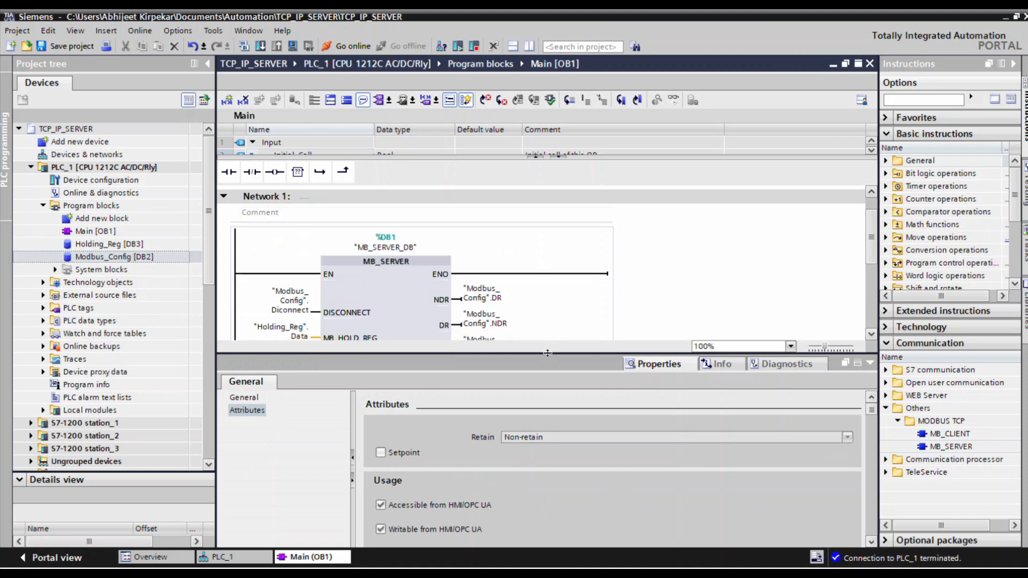
left_click_drag(547, 355, 545, 432)
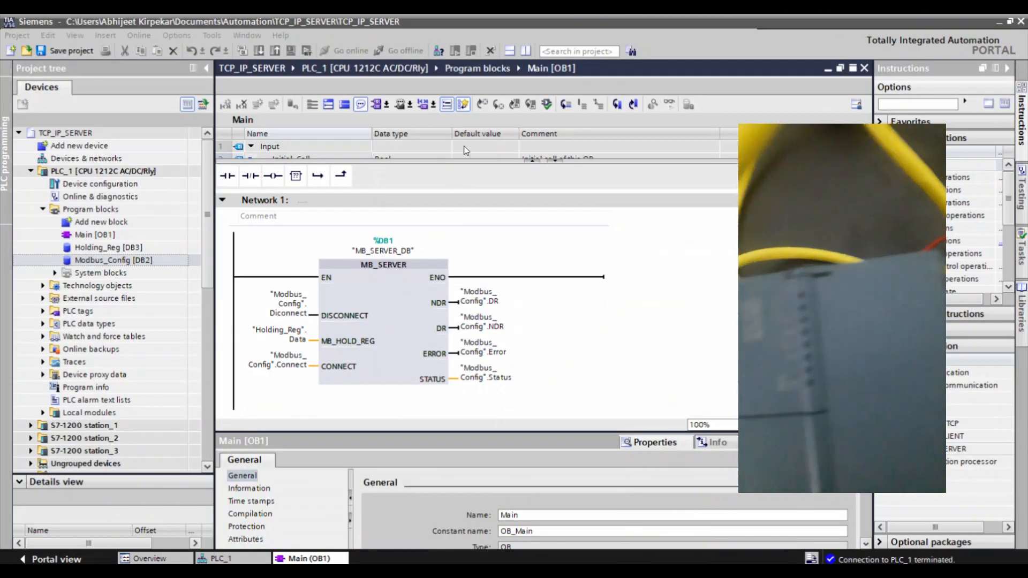
Start a download of Main to the device, search for compatible devices and load to PLC_1 at 192.168.0.1.
left_click(318, 233)
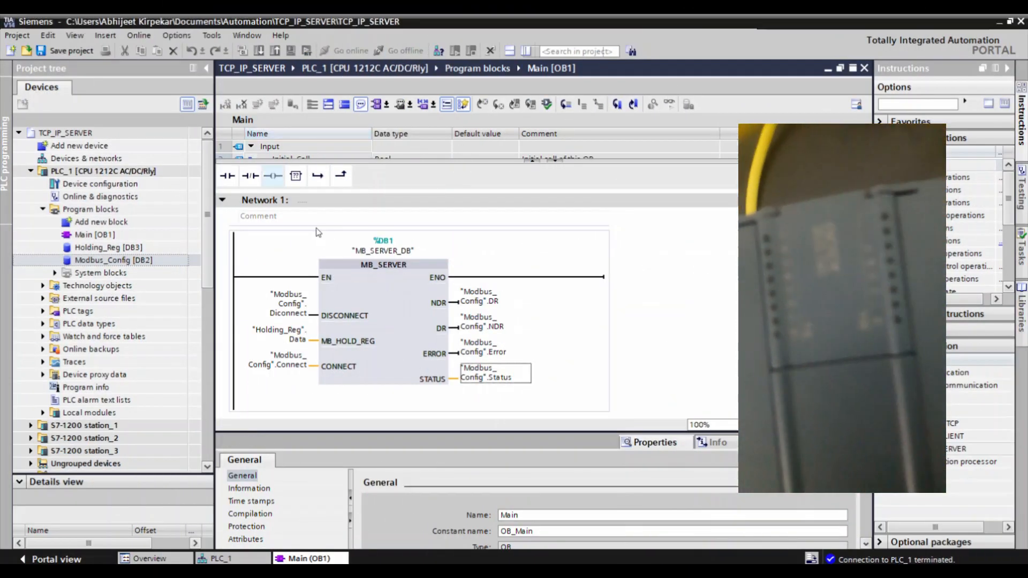
left_click(259, 51)
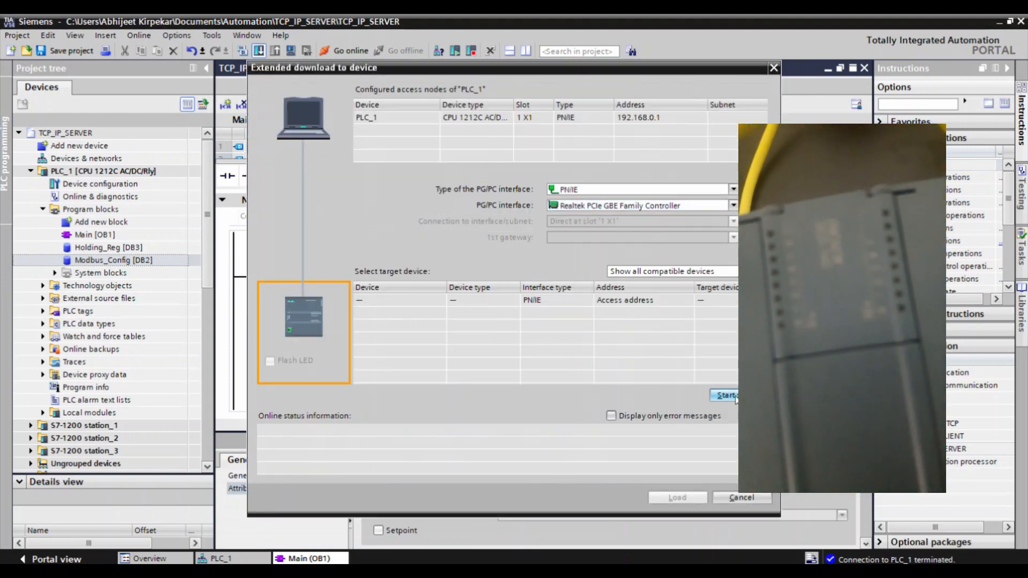
left_click(735, 398)
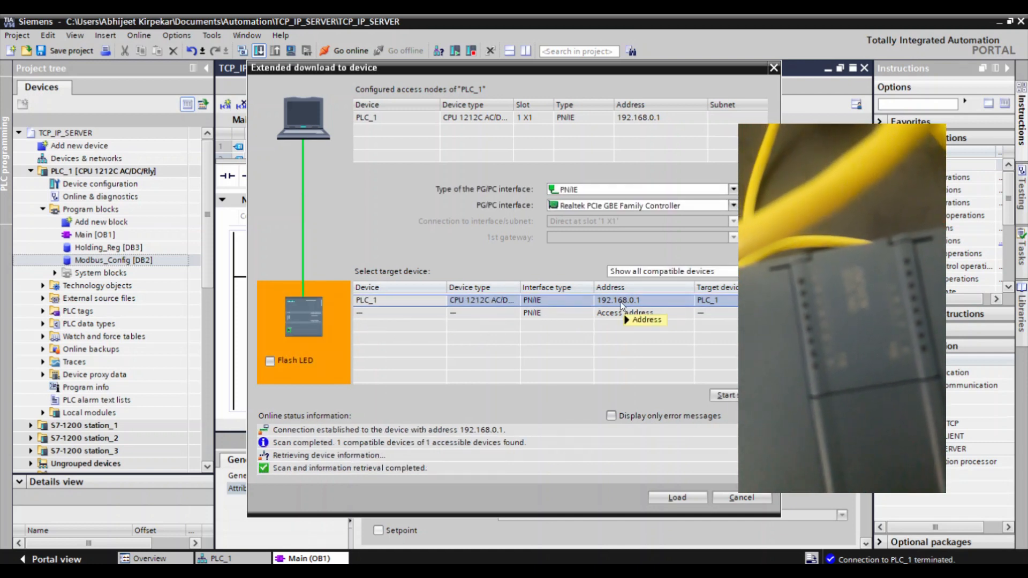
mouse_move(606, 310)
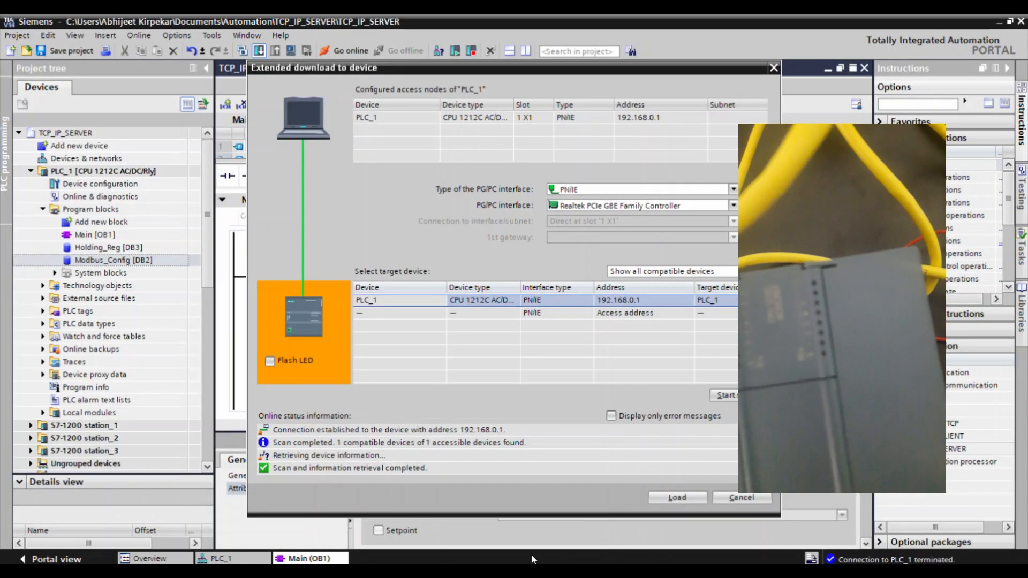
left_click(660, 497)
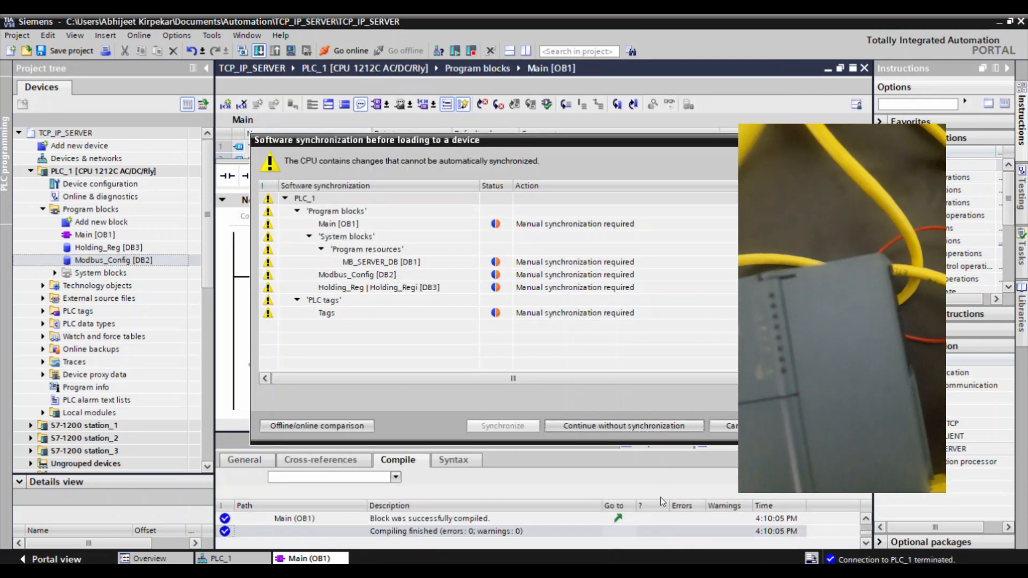
Continue without synchronization, set the Stop modules action to Stop all, load the program into PLC_1 and finish the download.
left_click(594, 434)
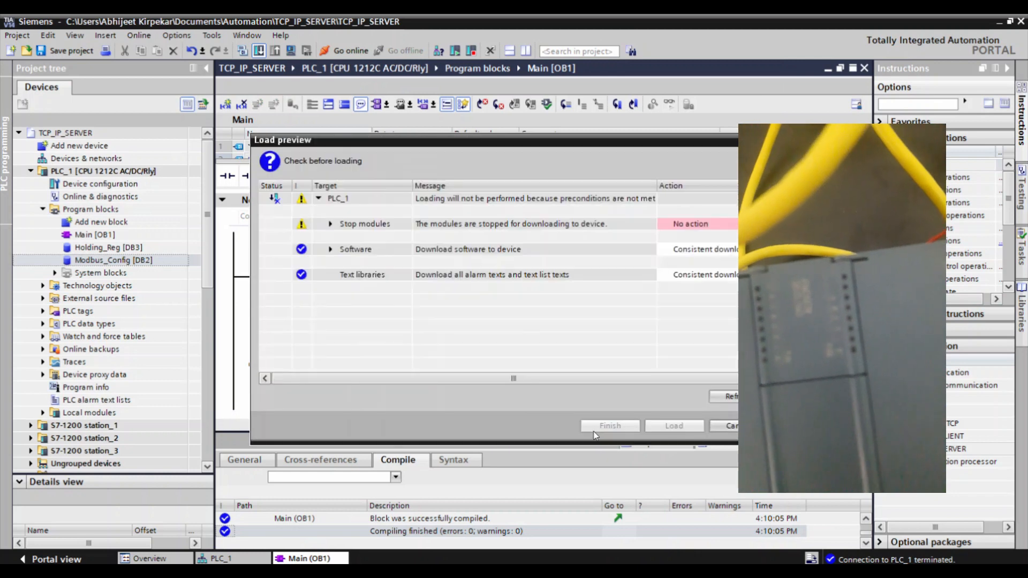
left_click(693, 223)
left_click(692, 250)
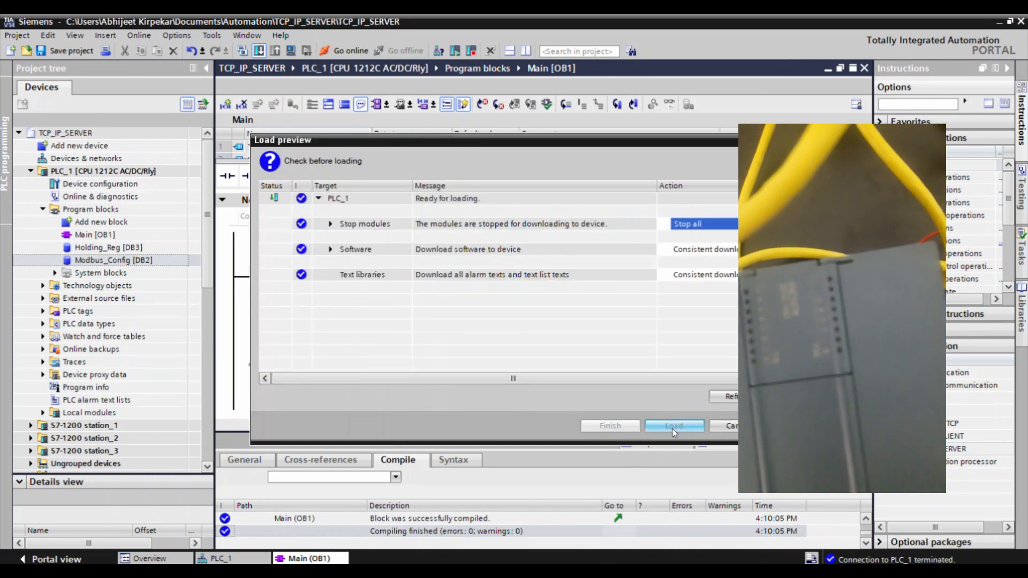
left_click(673, 427)
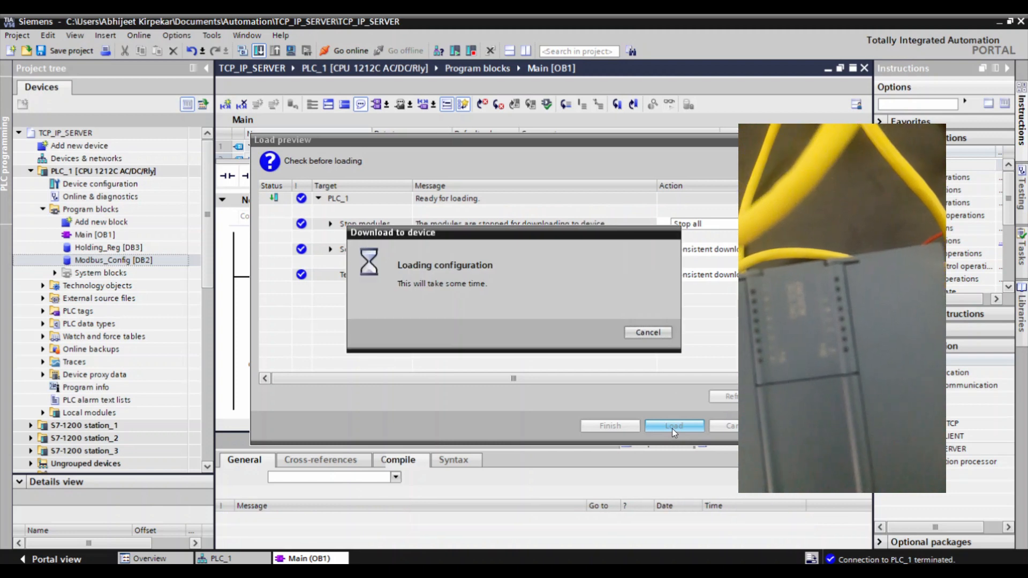
left_click(623, 423)
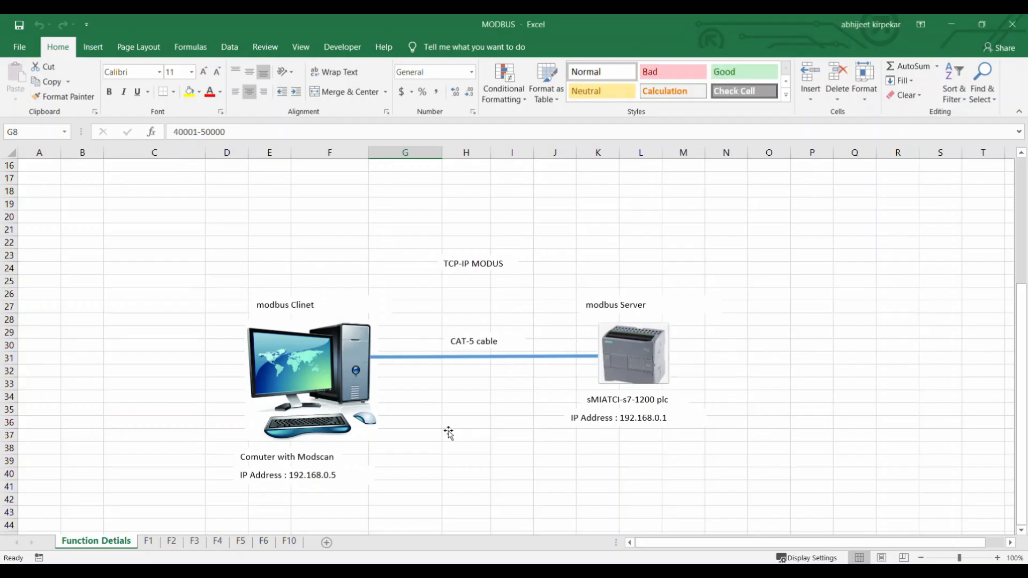
Examine the Modbus command and function code table in the Function Detials sheet of the MODBUS workbook, especially Read Coil Status.
scroll(449, 432, "up", 5)
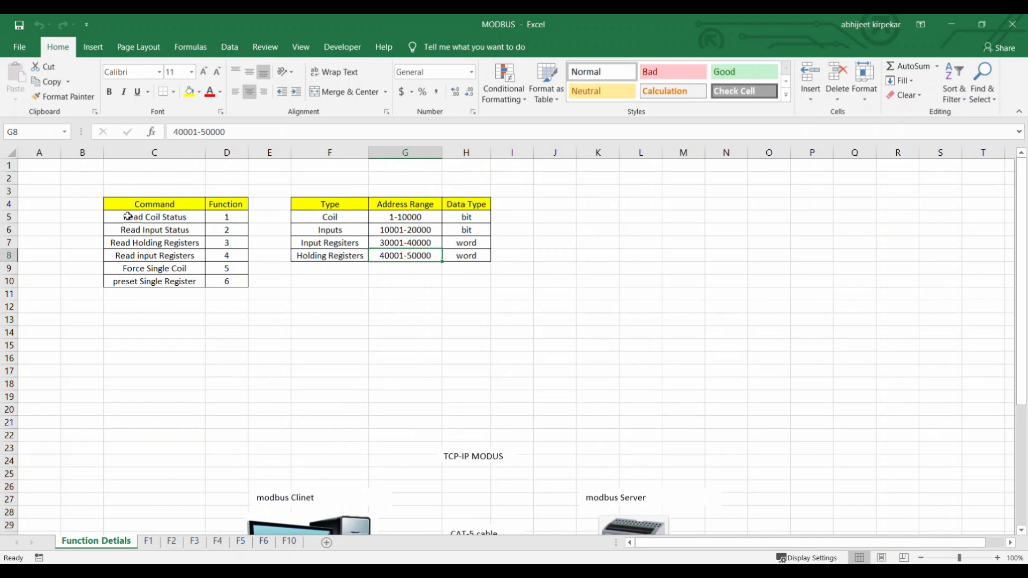
left_click(225, 220)
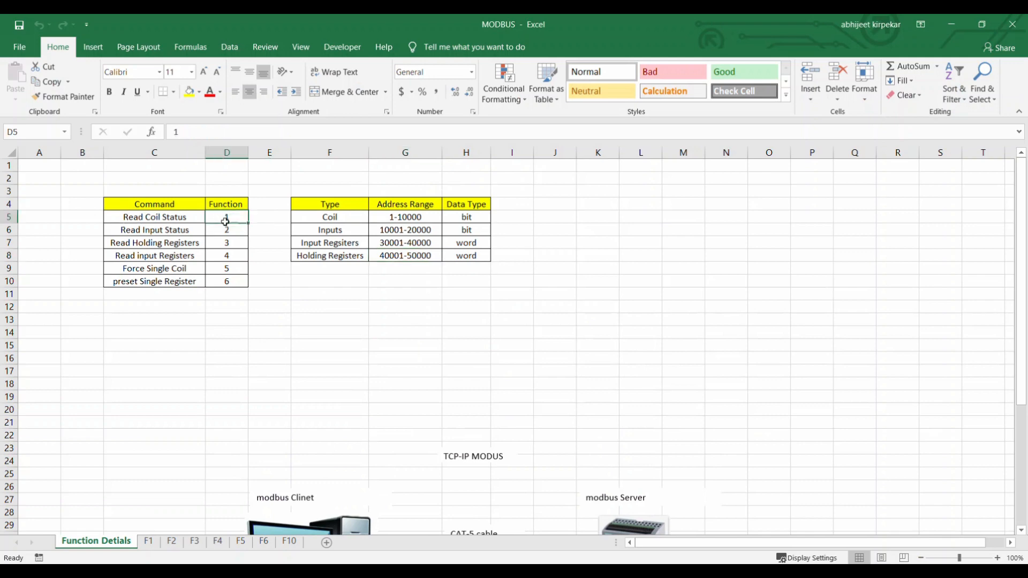
left_click_drag(225, 221, 228, 283)
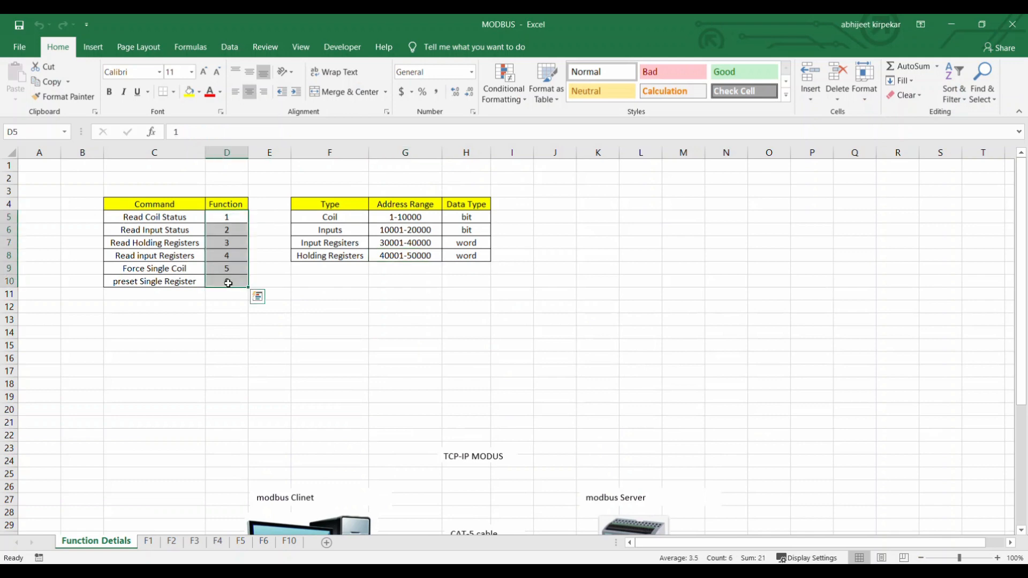
left_click(158, 220)
left_click(229, 220)
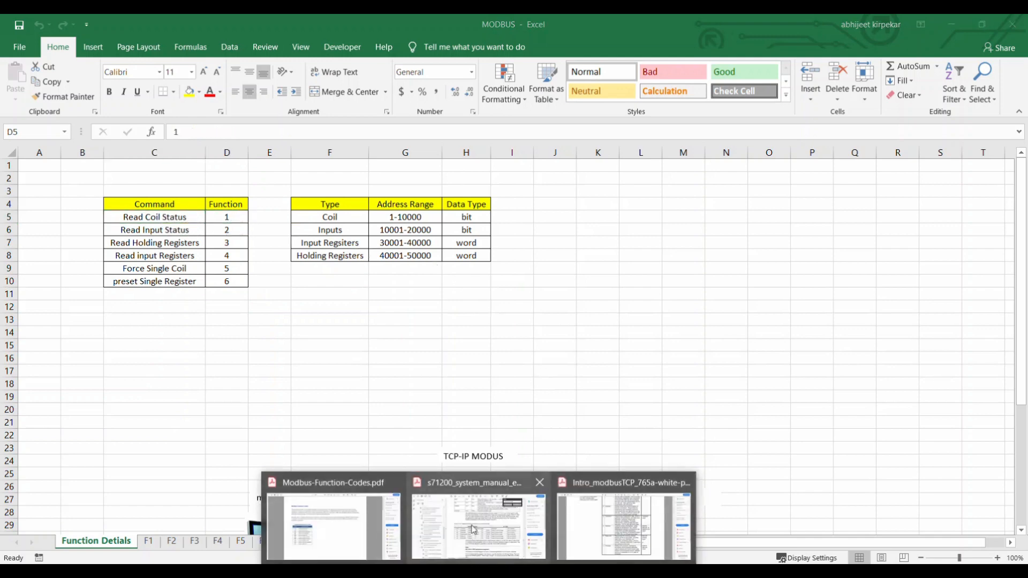
Switch to the S7-1200 system manual in Acrobat Reader and examine the address mapping for function code 01.
left_click(473, 522)
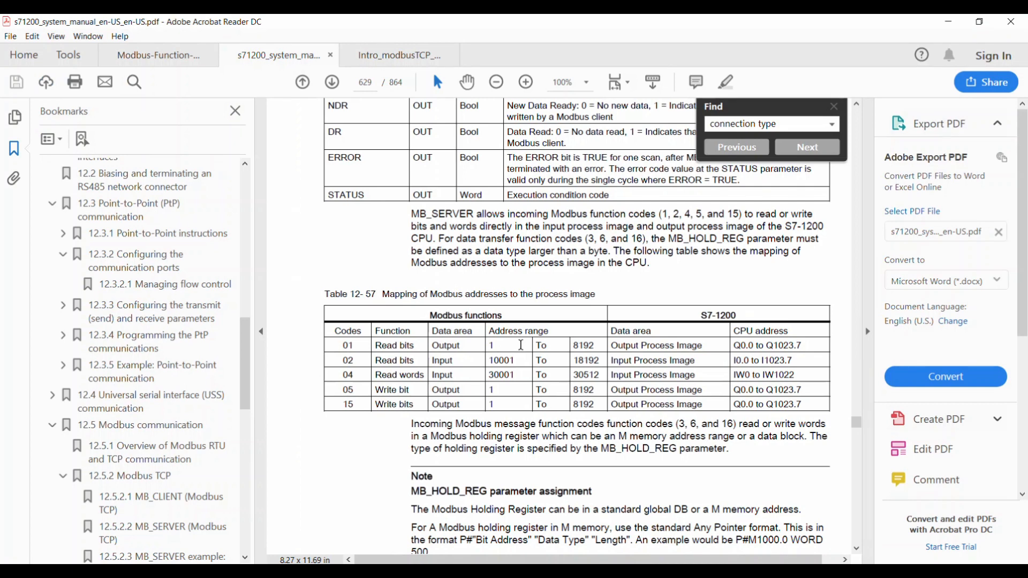
left_click_drag(734, 346, 802, 346)
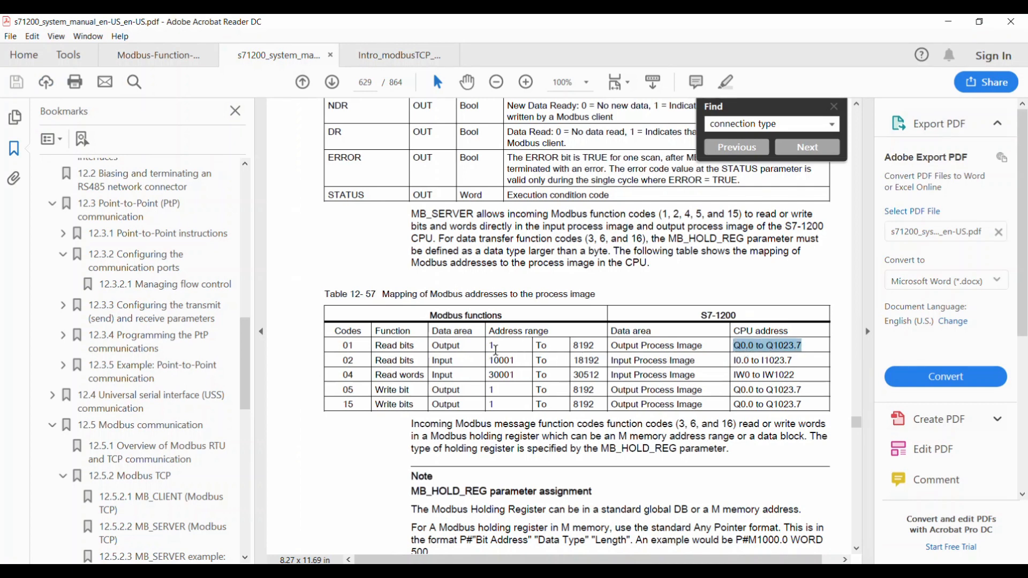
double_click(497, 346)
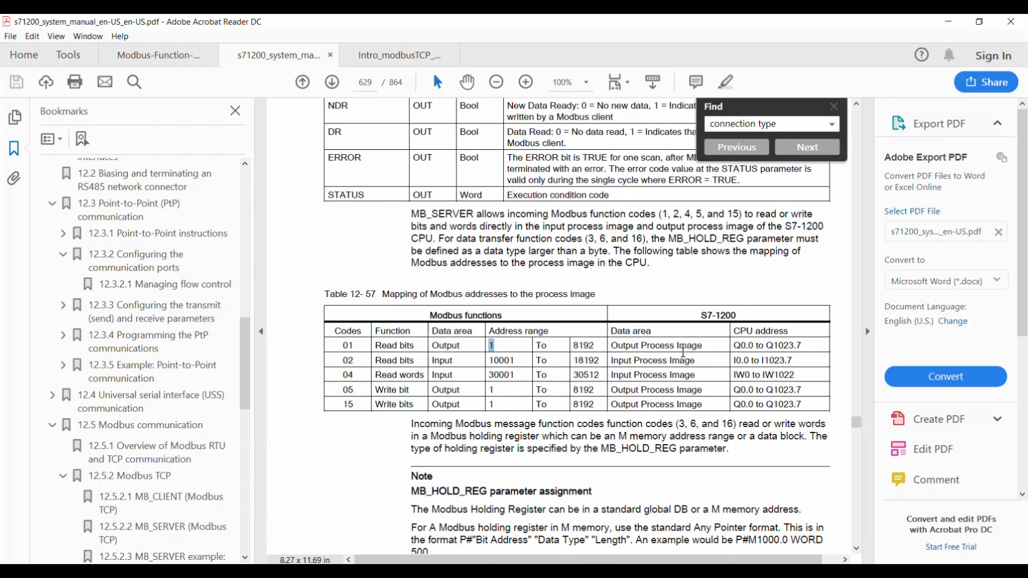
left_click_drag(737, 346, 768, 346)
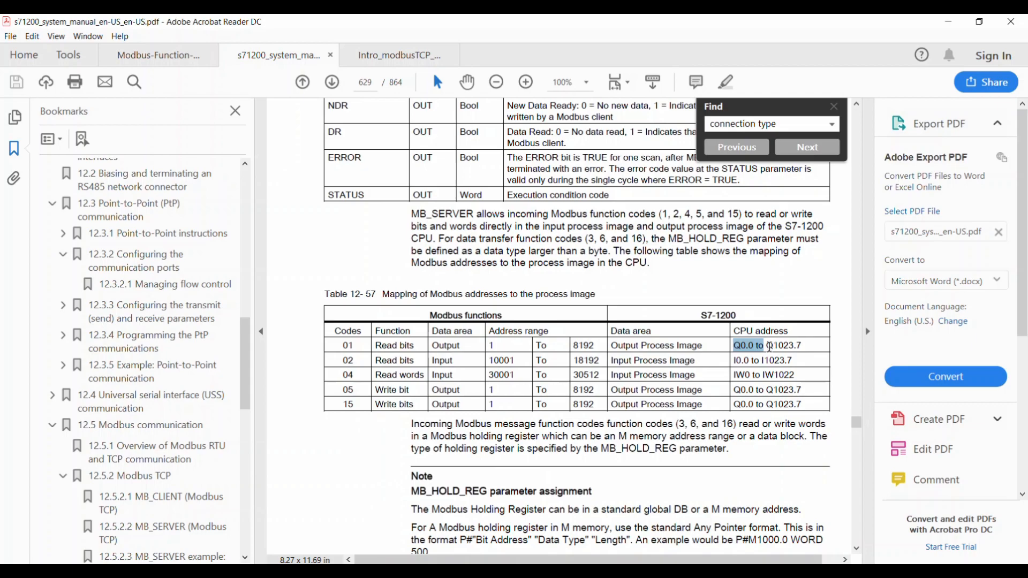
key("alt+Tab")
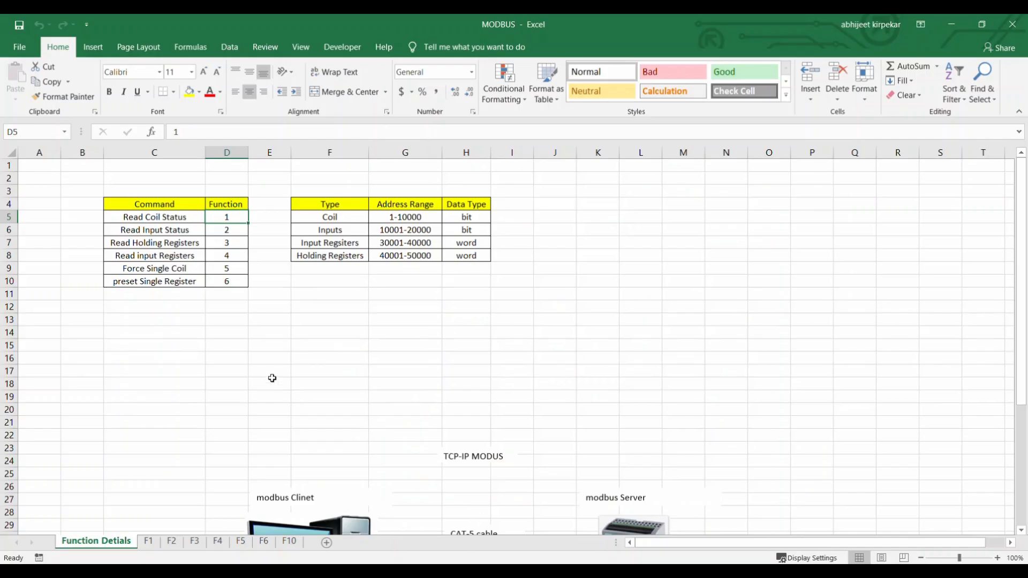
Check the coil address range in the MODBUS workbook, and compare coil addresses with S7-1200 output addresses on sheet F1.
left_click(384, 214)
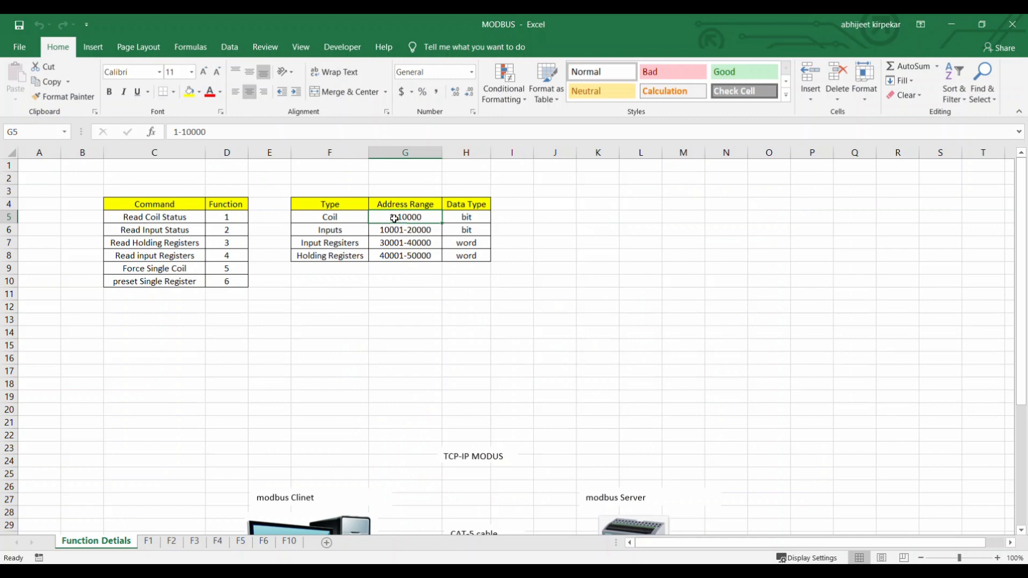
left_click(149, 542)
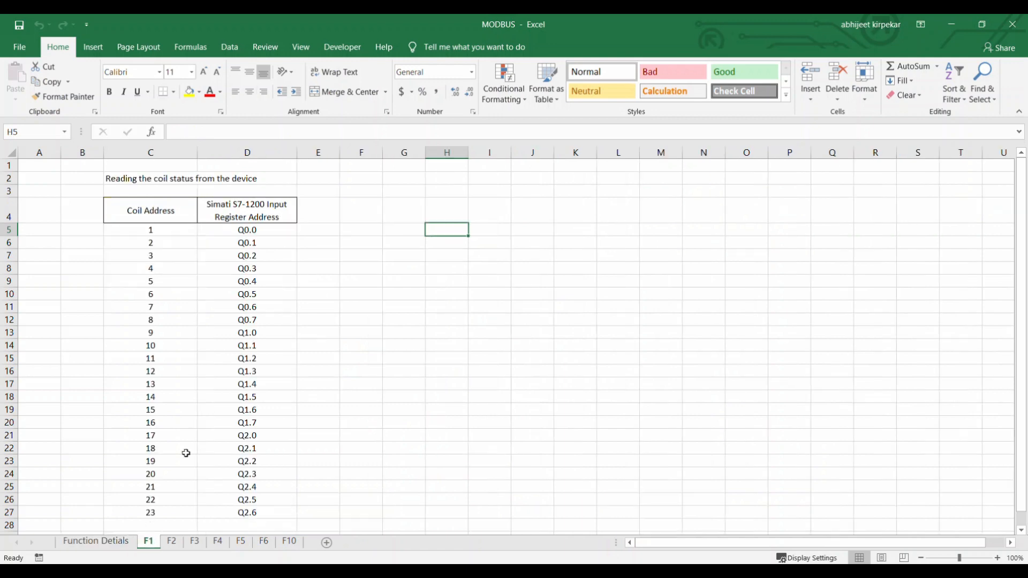
scroll(289, 338, "down", 2)
scroll(290, 338, "up", 2)
left_click_drag(147, 214, 144, 516)
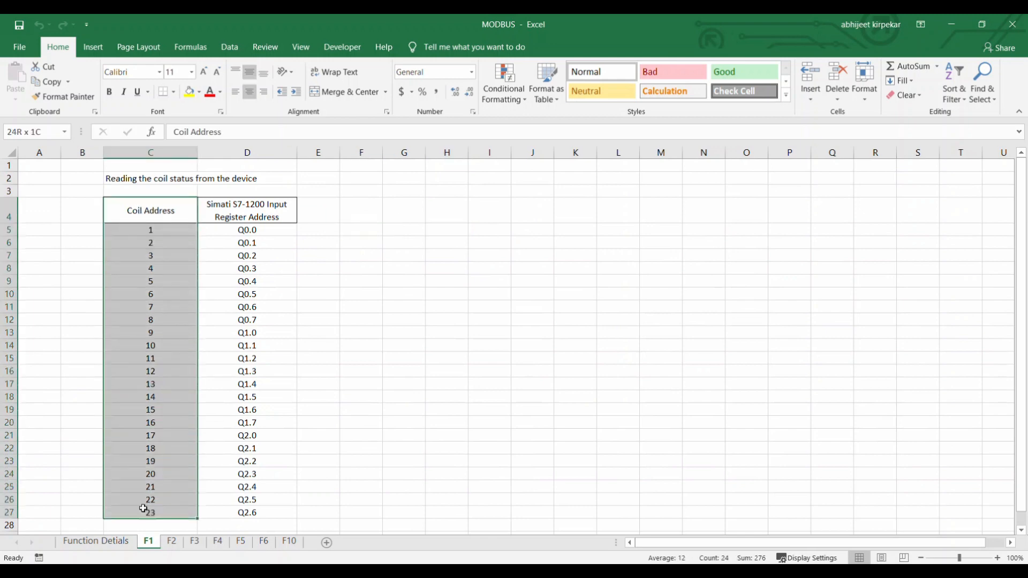
left_click(246, 210)
left_click_drag(244, 210, 230, 520)
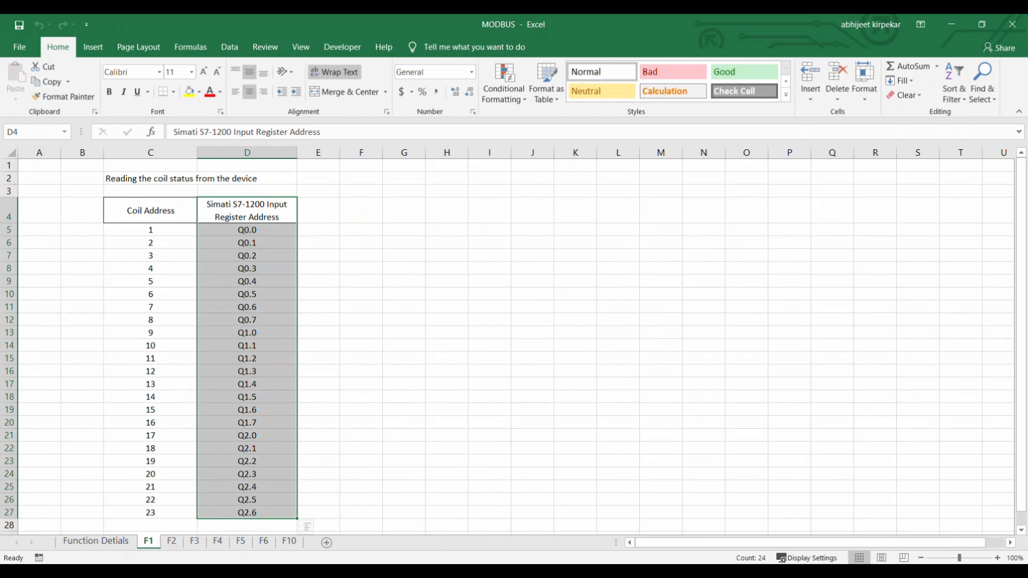
Switch to the Modscan32 folder in File Explorer and launch the MODSCAN3 application.
left_click(447, 574)
left_click(382, 527)
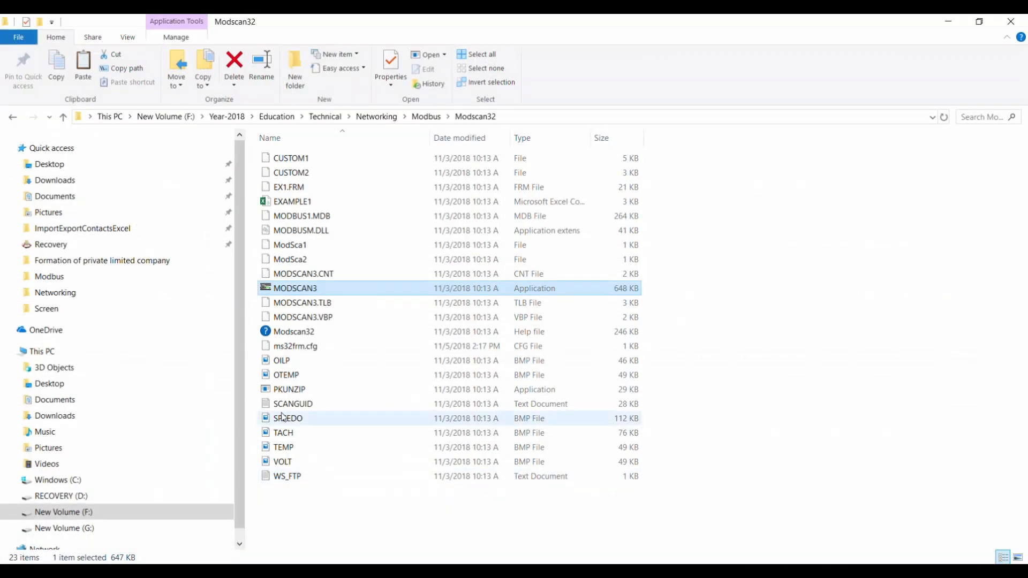
left_click(274, 289)
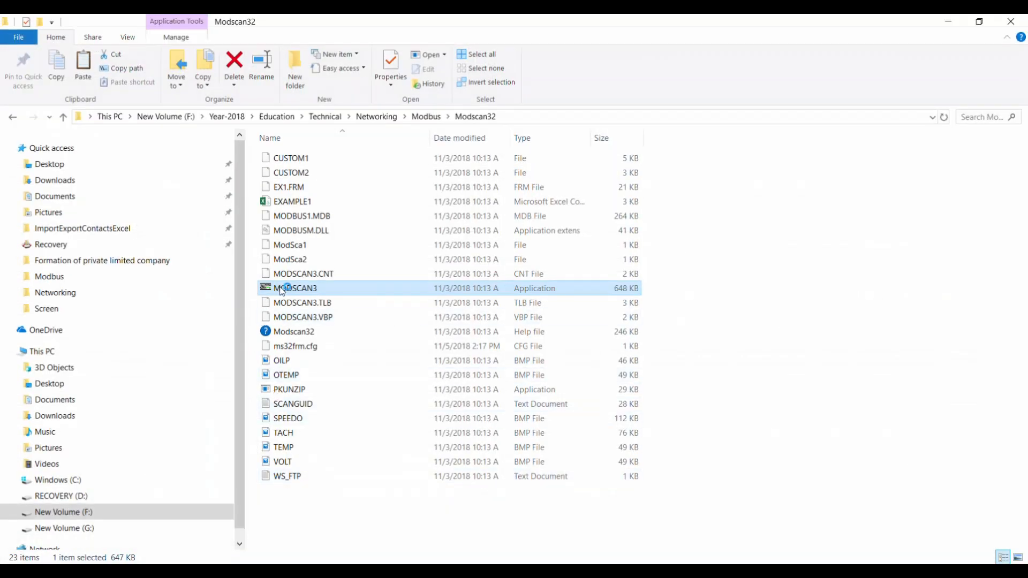
left_click(513, 327)
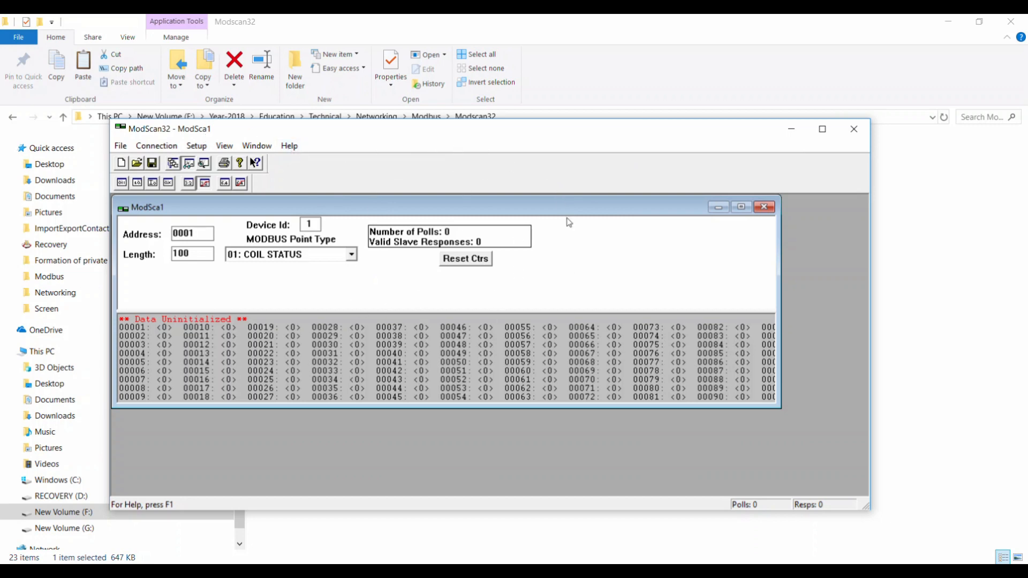
Connect ModScan32 using Remote TCP/IP Server with the IP address 192.168.0.1.
left_click(156, 145)
left_click(188, 167)
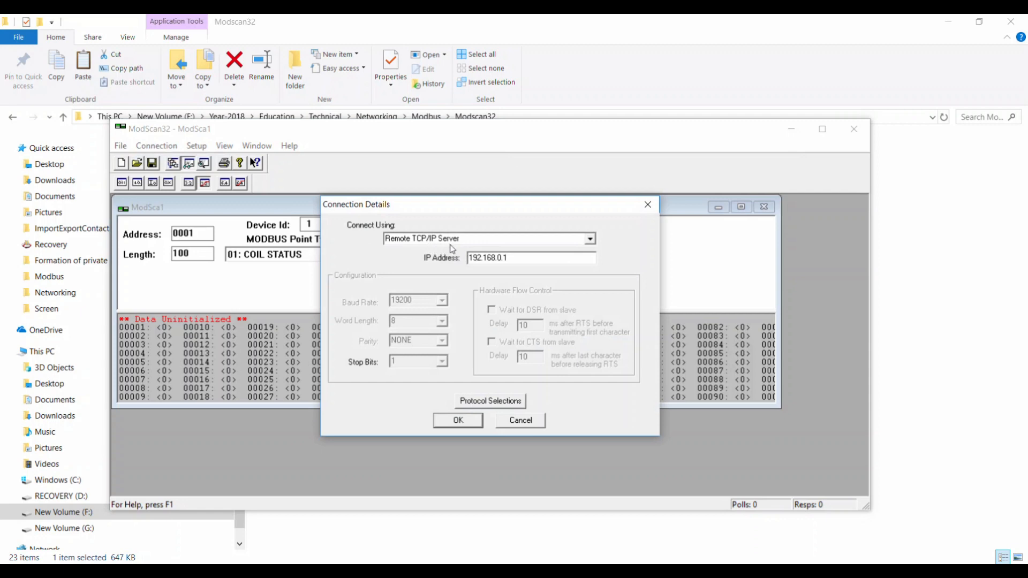
left_click(590, 239)
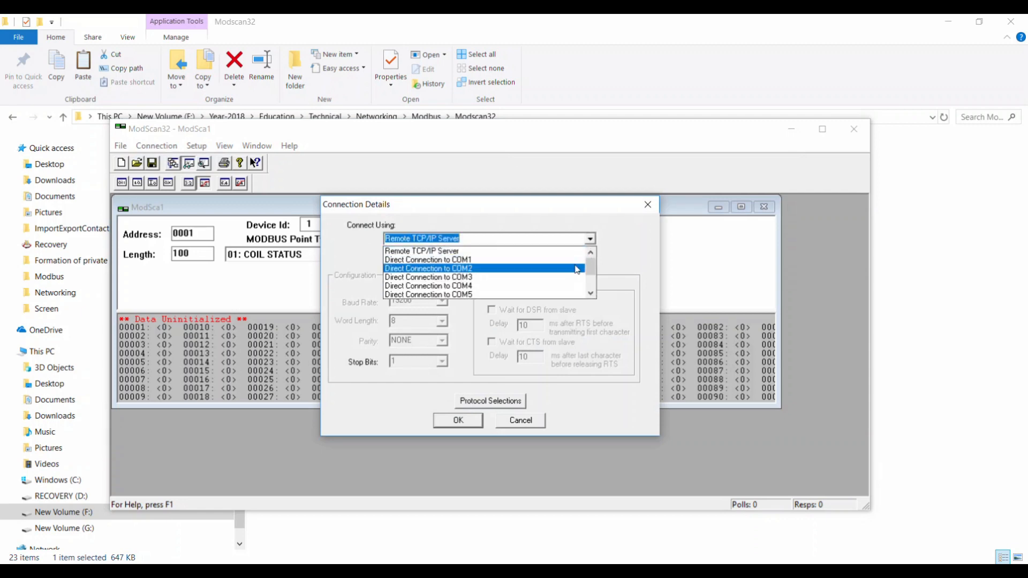
scroll(579, 272, "down", 1)
left_click(601, 280)
left_click(590, 239)
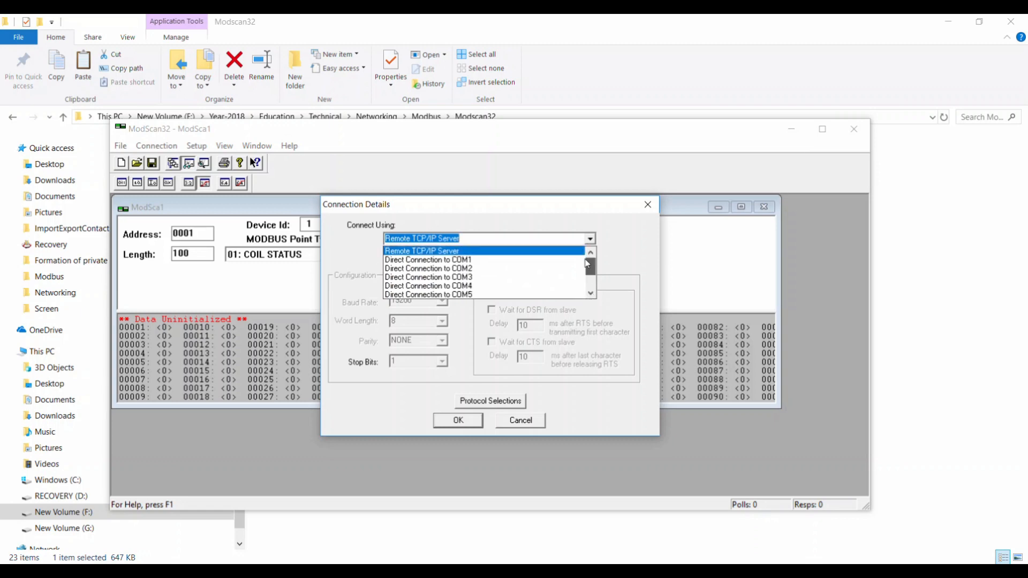
left_click(478, 254)
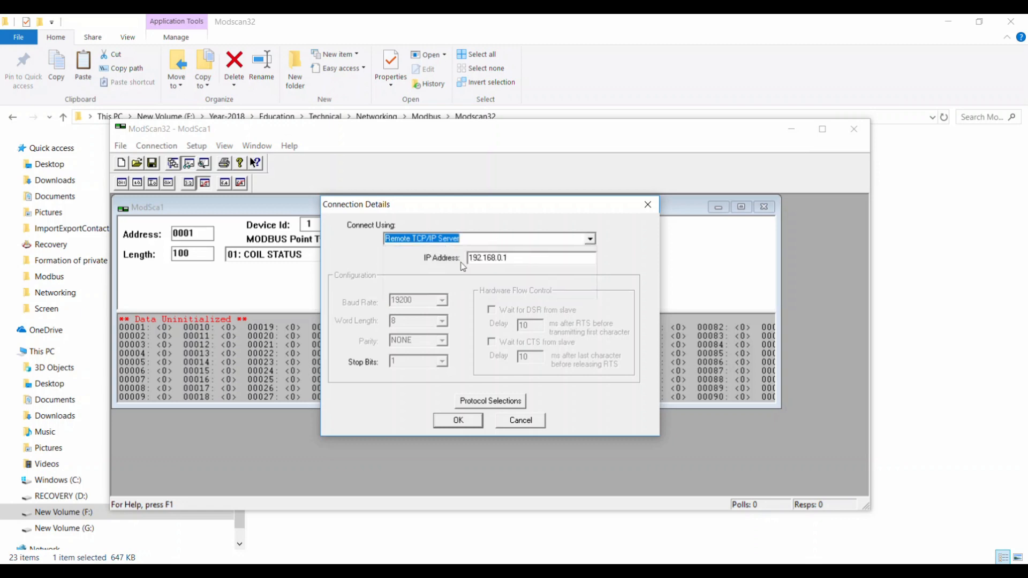
left_click_drag(506, 258, 454, 256)
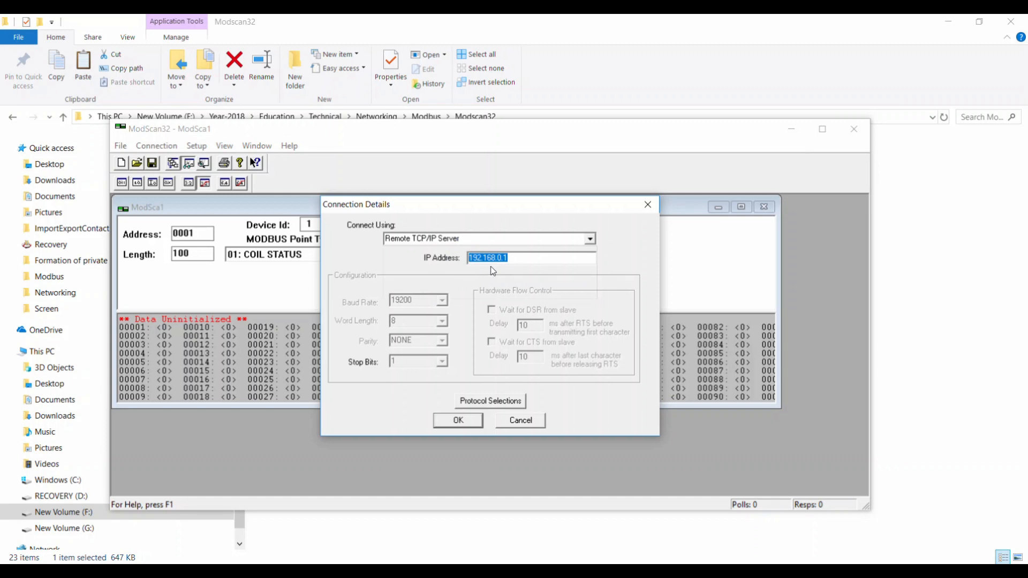
left_click(458, 423)
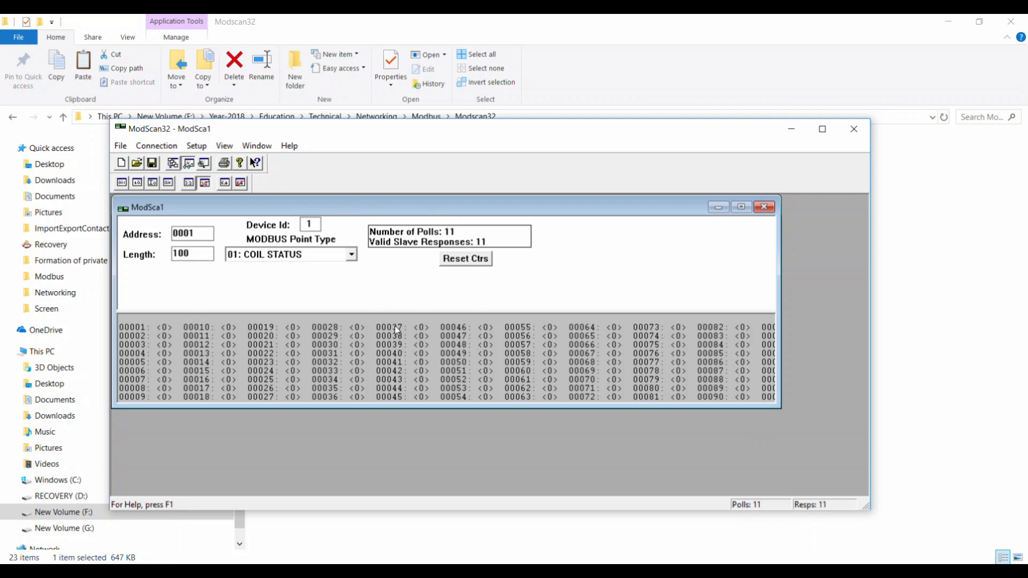
Select the point type 01: COIL STATUS and set the polled length to 50.
left_click(351, 255)
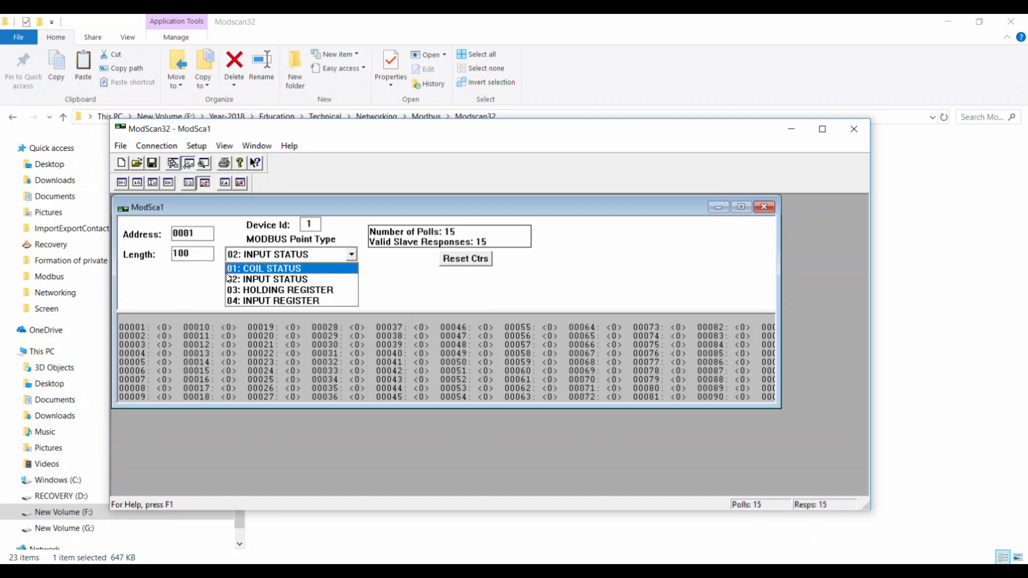
left_click(270, 273)
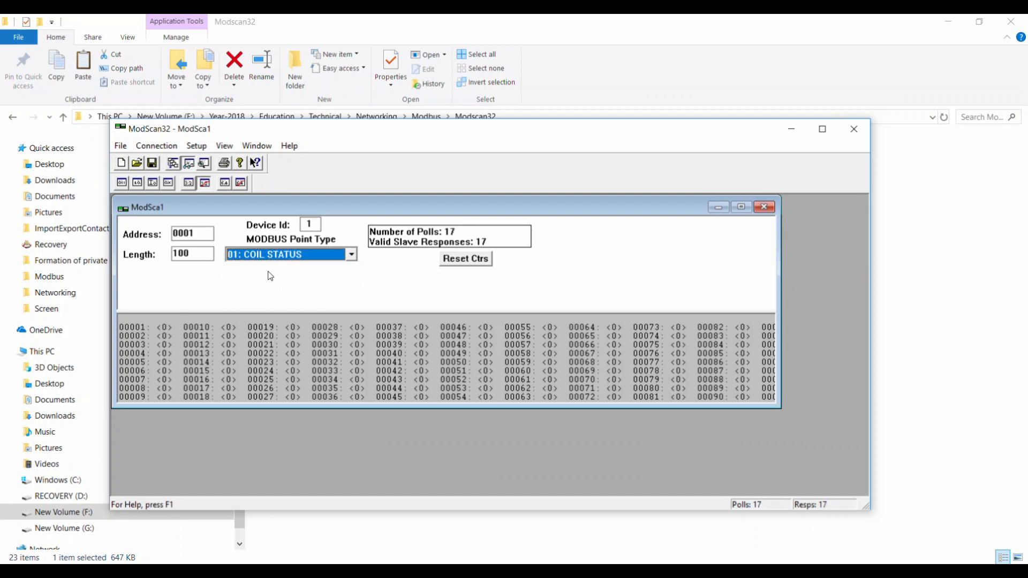
left_click_drag(197, 255, 136, 261)
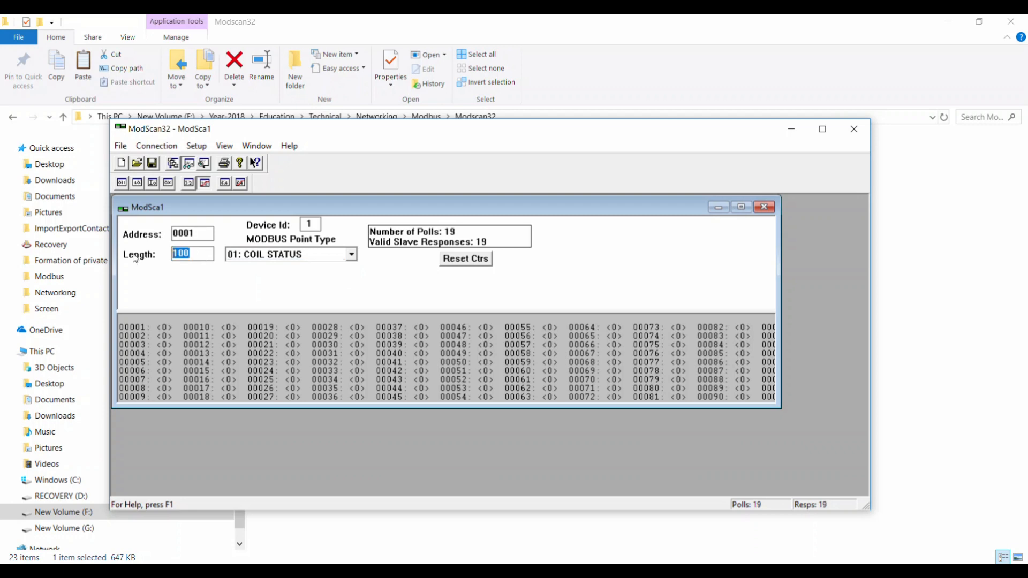
type("50")
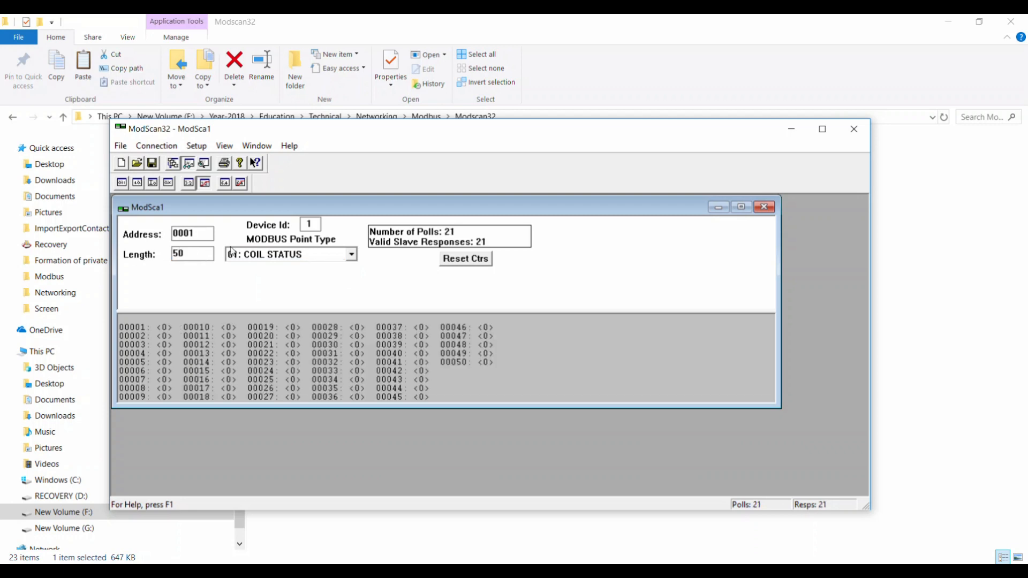
left_click_drag(197, 231, 172, 250)
left_click(141, 326)
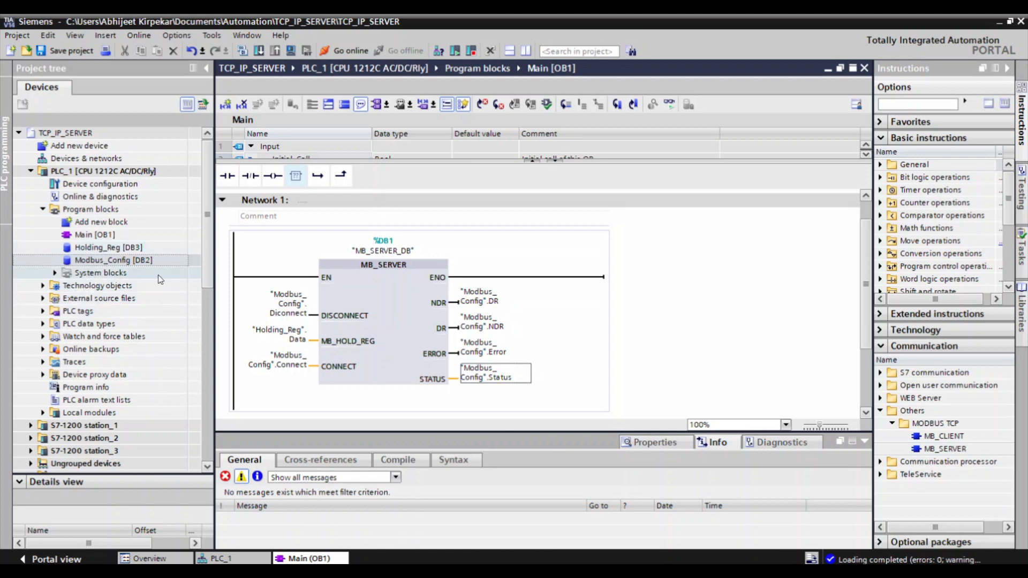
Switch to TIA Portal and add a new watch table to PLC_1.
mouse_move(212, 234)
left_mouse_down()
mouse_move(208, 263)
mouse_move(206, 239)
left_mouse_up()
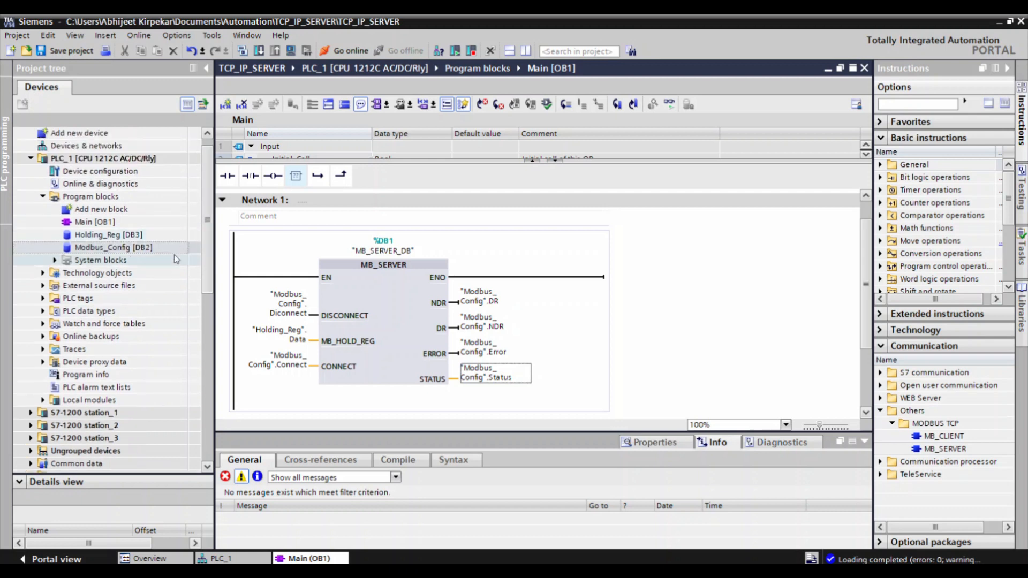
left_click(45, 325)
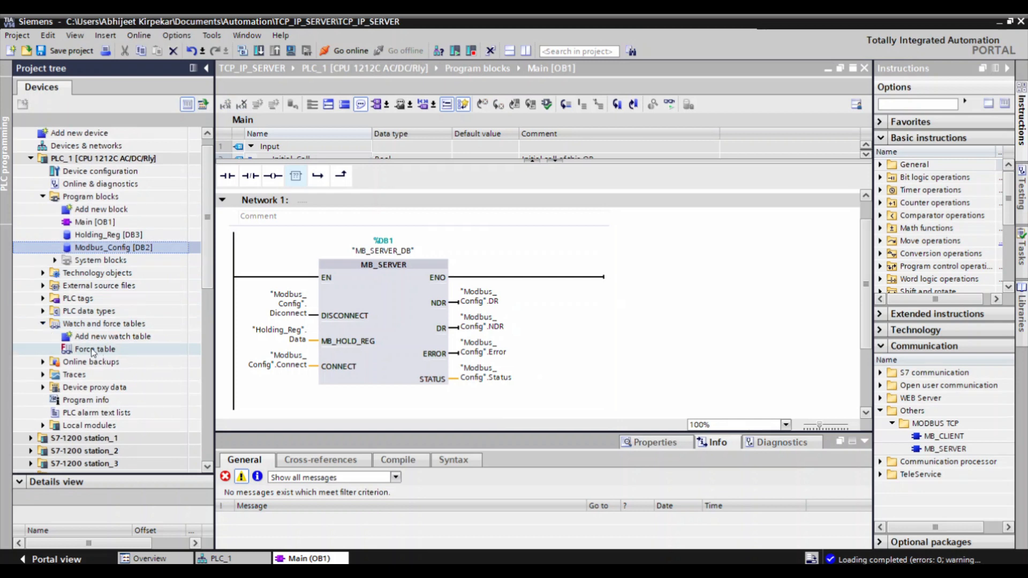
double_click(86, 336)
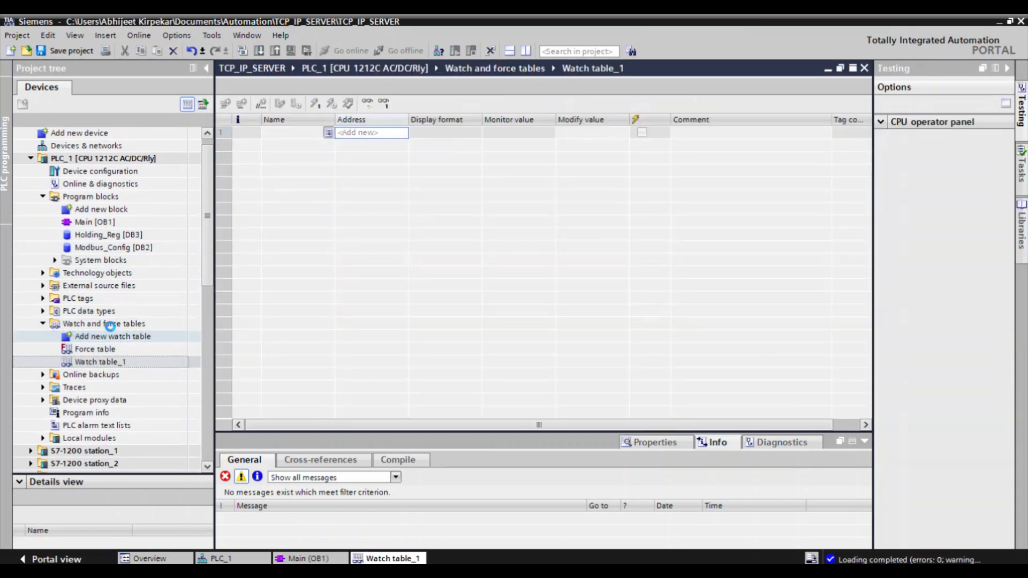
Enter address Q0.0 in the watch table's first row and fill consecutive output bit addresses down past Q2.6.
left_click(351, 136)
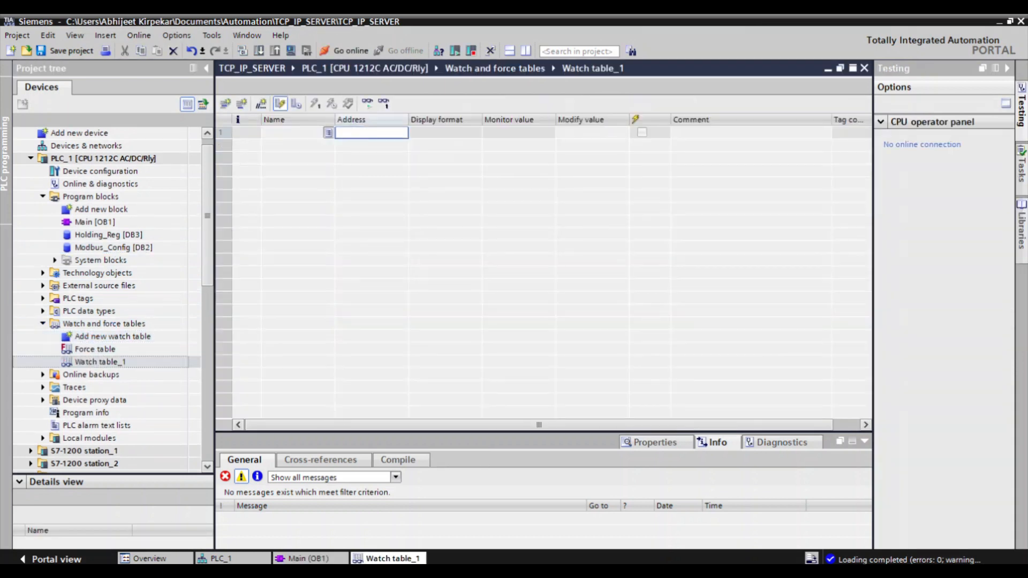
type("Q0.0")
key("Return")
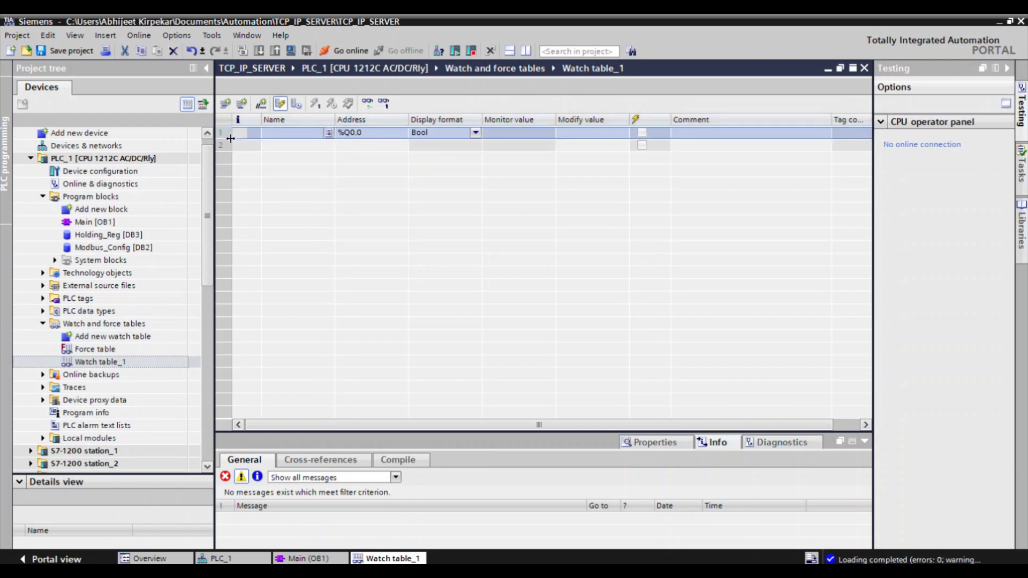
left_click_drag(233, 139, 272, 387)
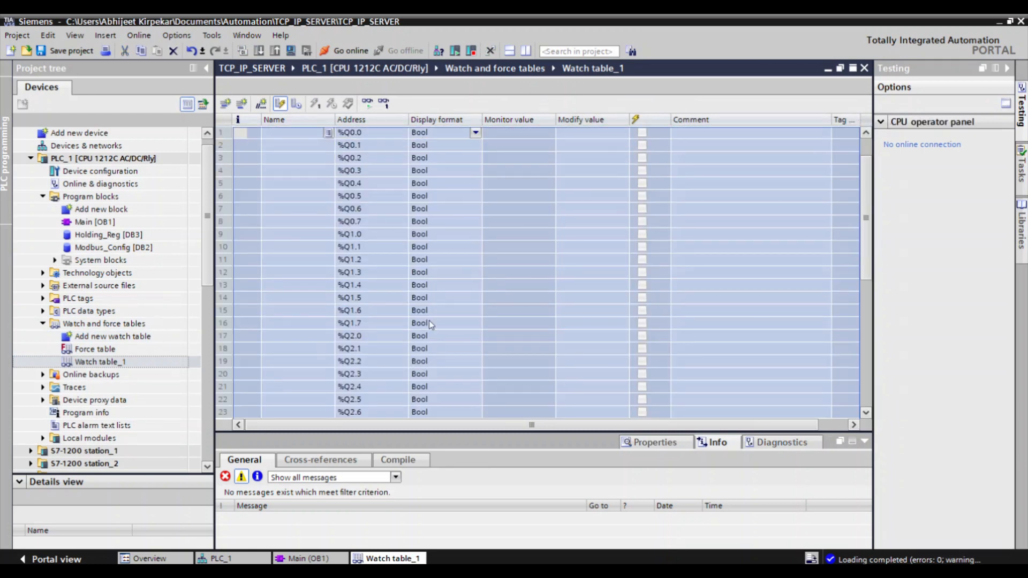
left_click(429, 321)
scroll(429, 320, "up", 2)
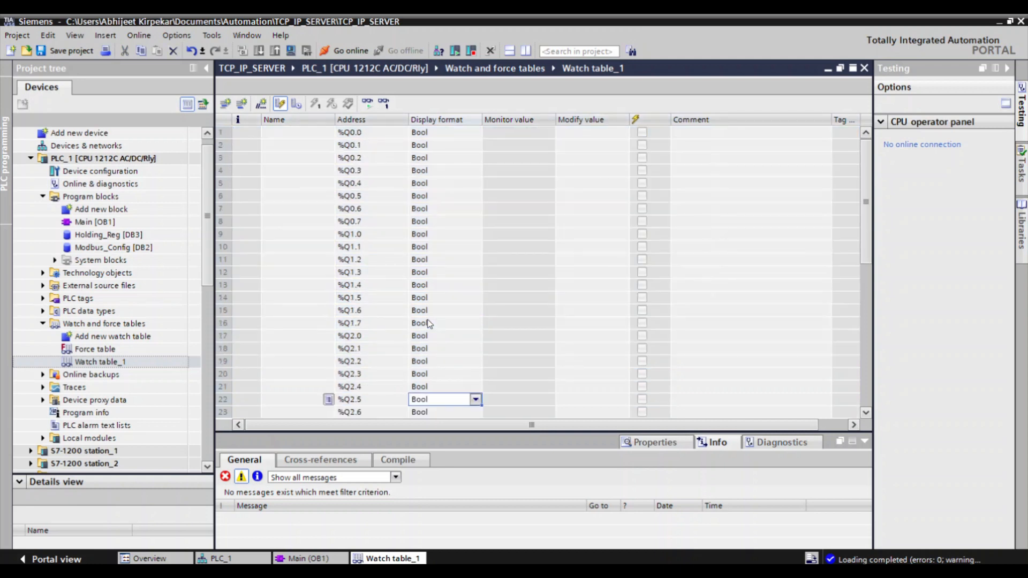
Compare the watch table's output addresses with the coil mapping on sheet F1 of the MODBUS workbook, especially coil 19 and Q2.2.
left_click(364, 132)
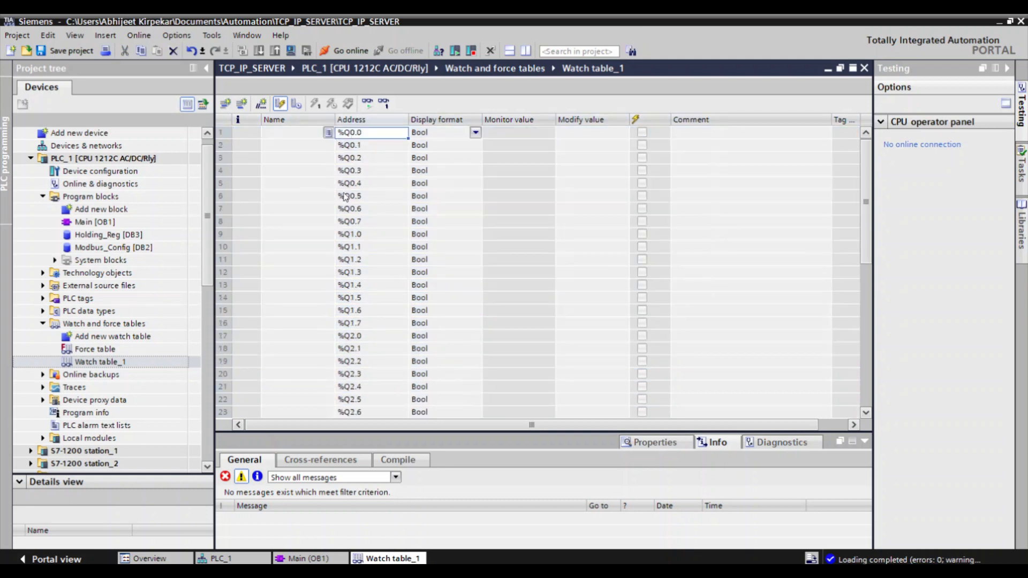
left_click(349, 211)
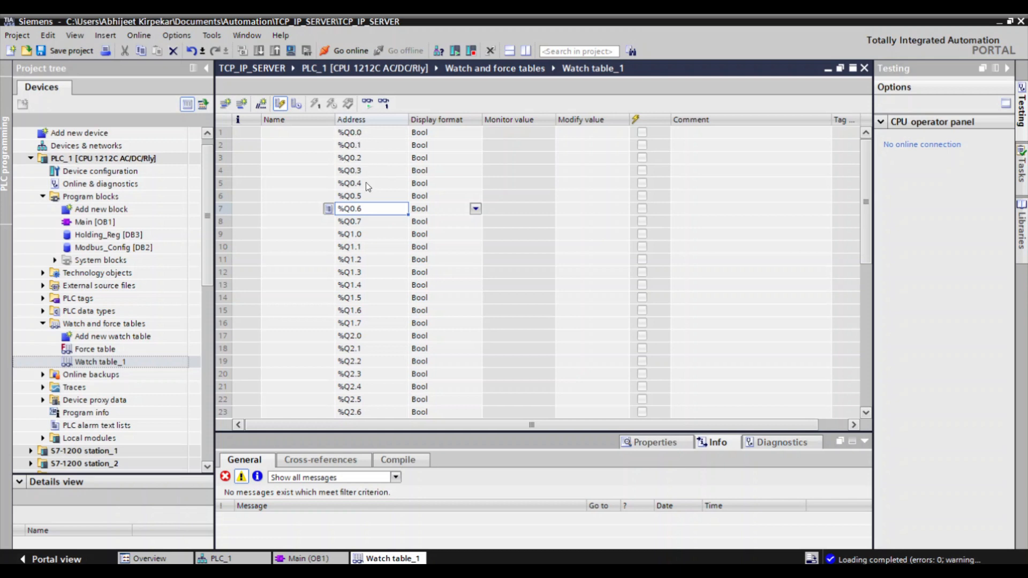
left_click(352, 225)
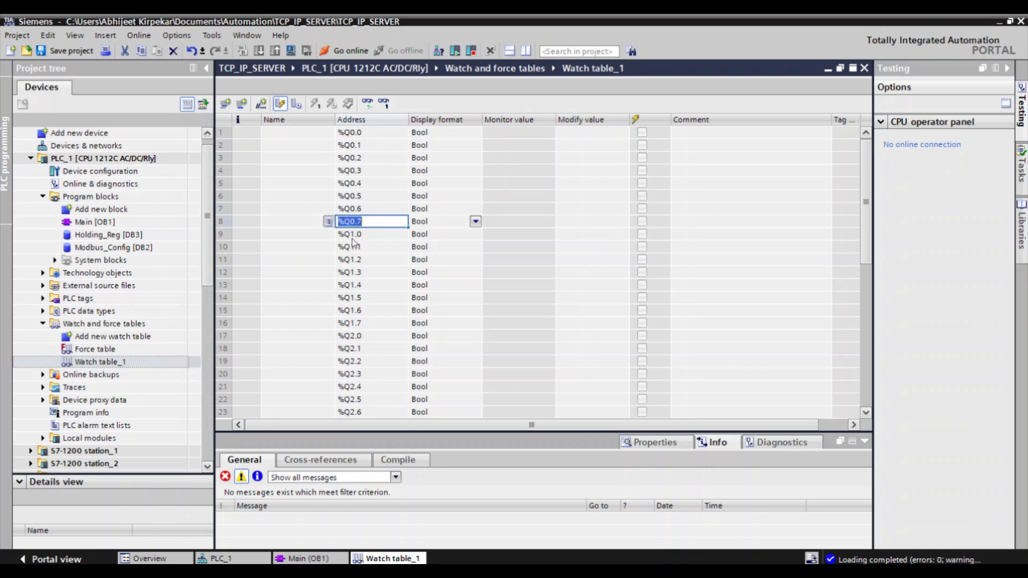
left_click(348, 239)
left_click(350, 226)
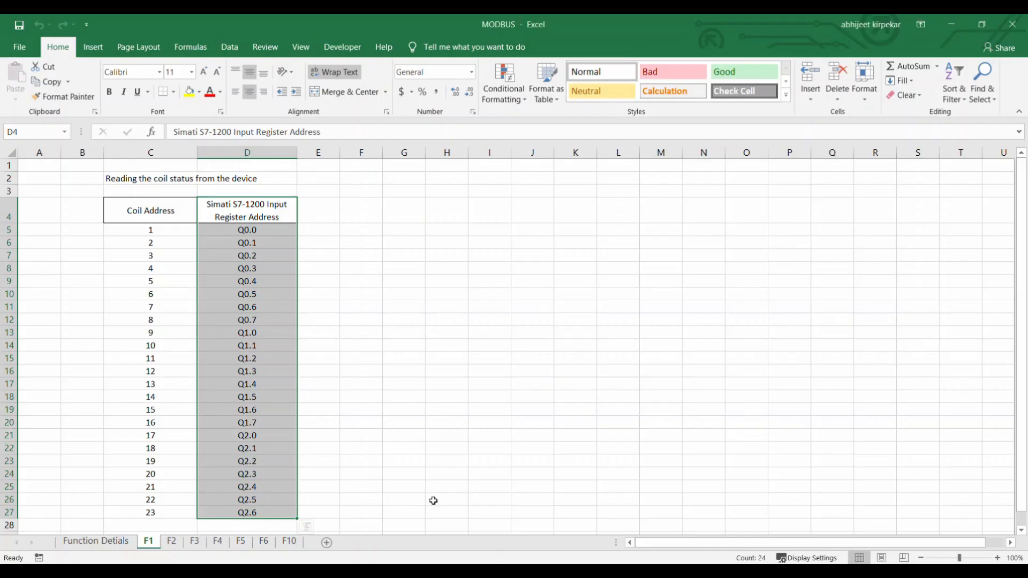
scroll(332, 418, "down", 1)
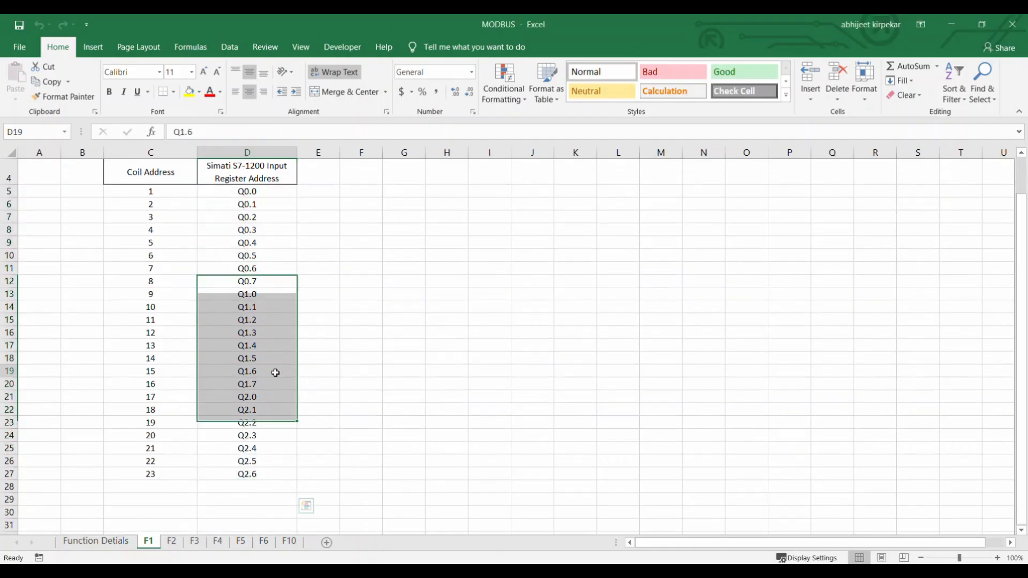
left_click(275, 372)
key("Down")
key("Down")
key("Down")
key("Down")
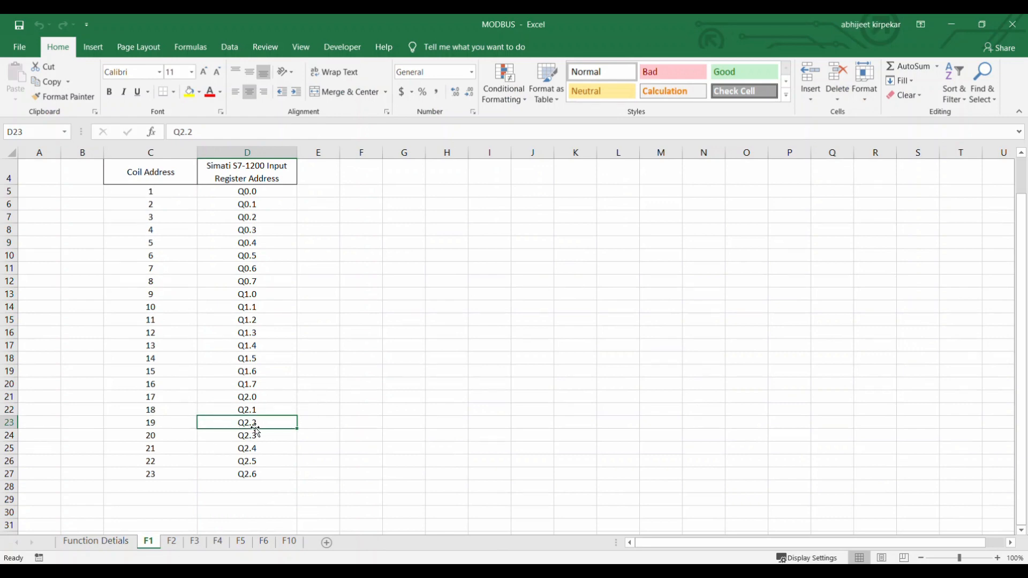
left_click(161, 426)
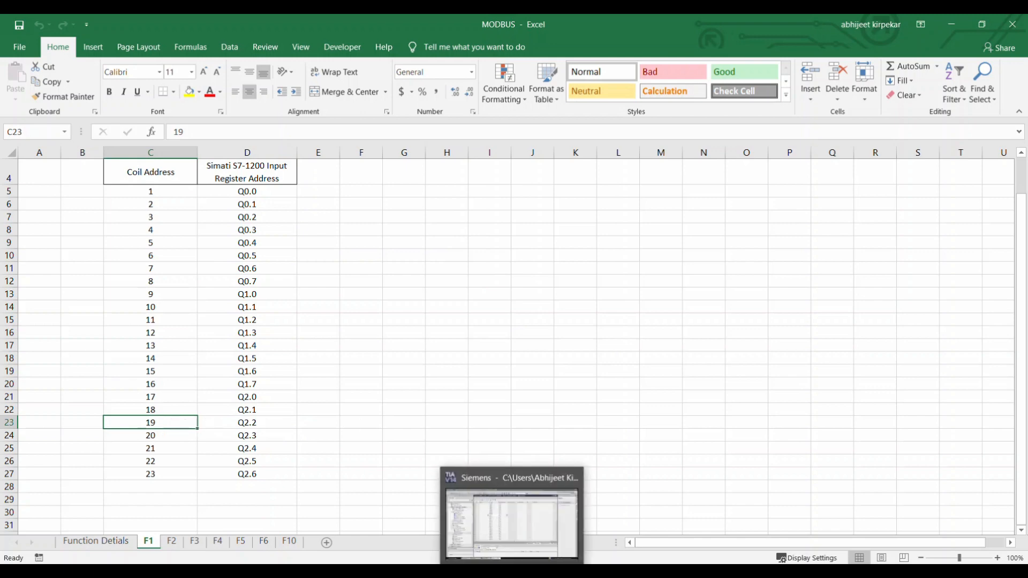
Switch back to TIA Portal and monitor all values in the watch table, with Q2.2 selected.
left_click(512, 528)
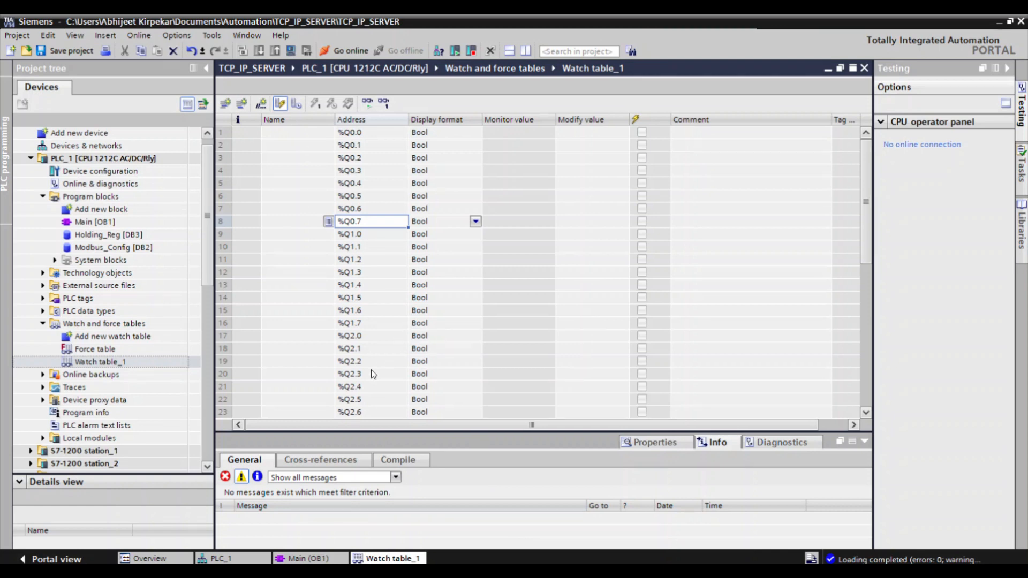
left_click(352, 362)
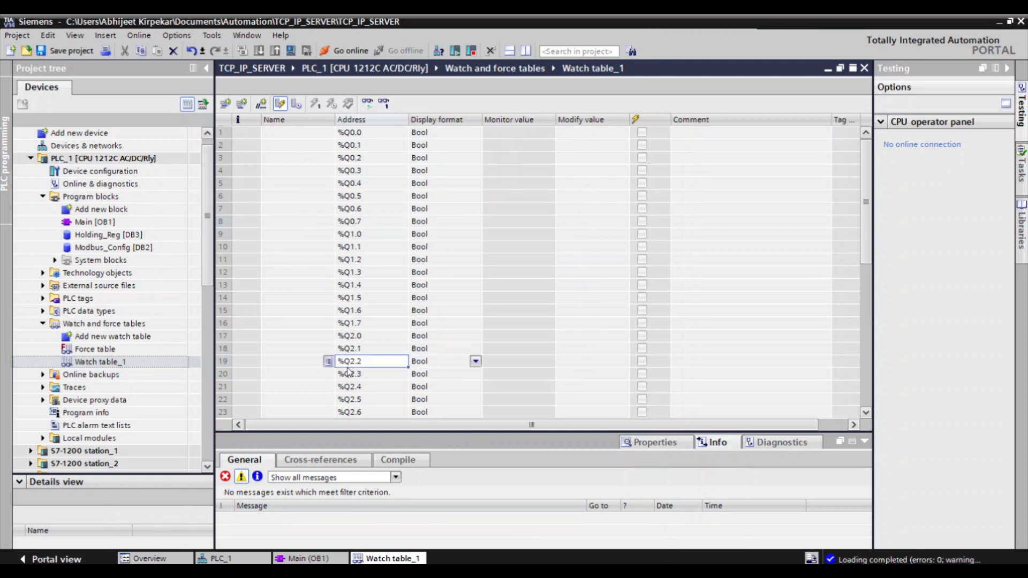
left_click(367, 103)
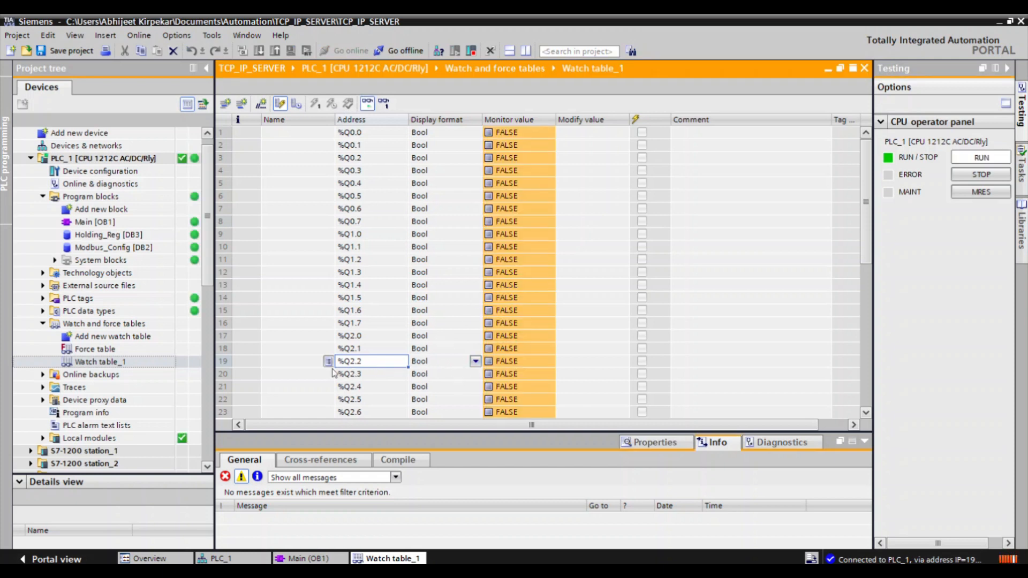
right_click(352, 364)
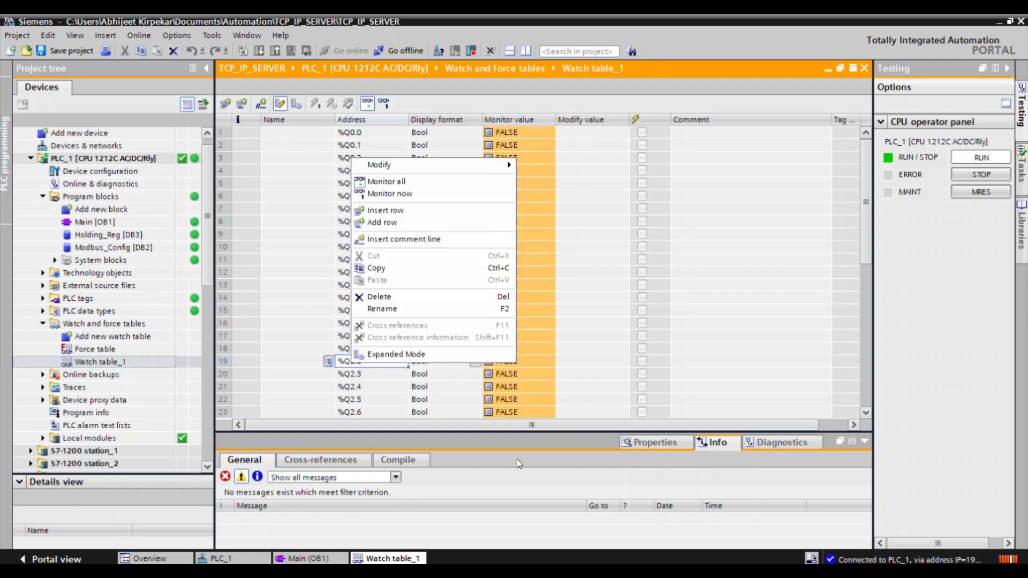
left_click(517, 464)
Check the coils in ModScan32, then switch to the MODBUS workbook and fill the coil 19 / Q2.2 row yellow.
left_click(596, 572)
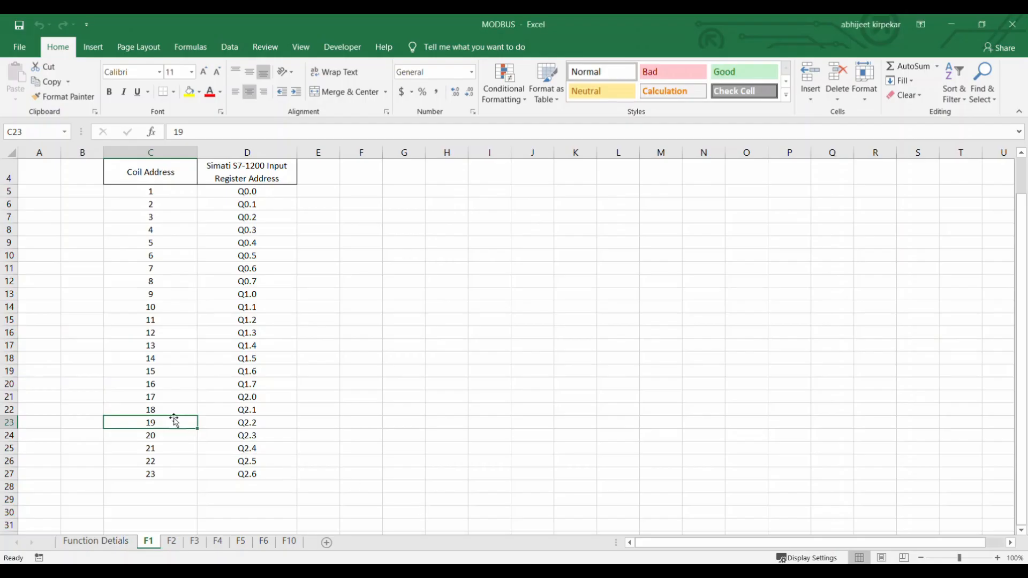
left_click_drag(161, 423, 247, 423)
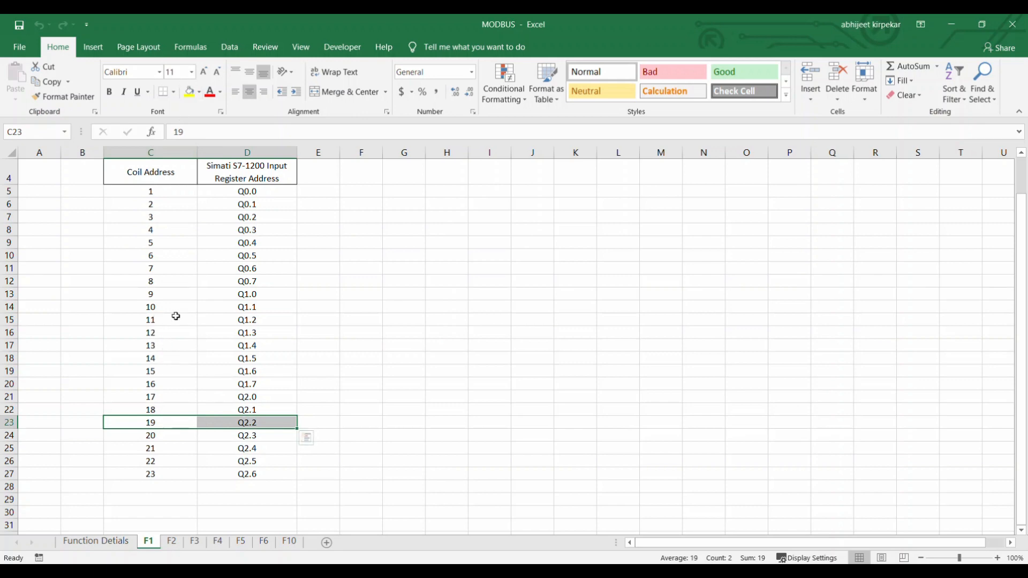
left_click(190, 92)
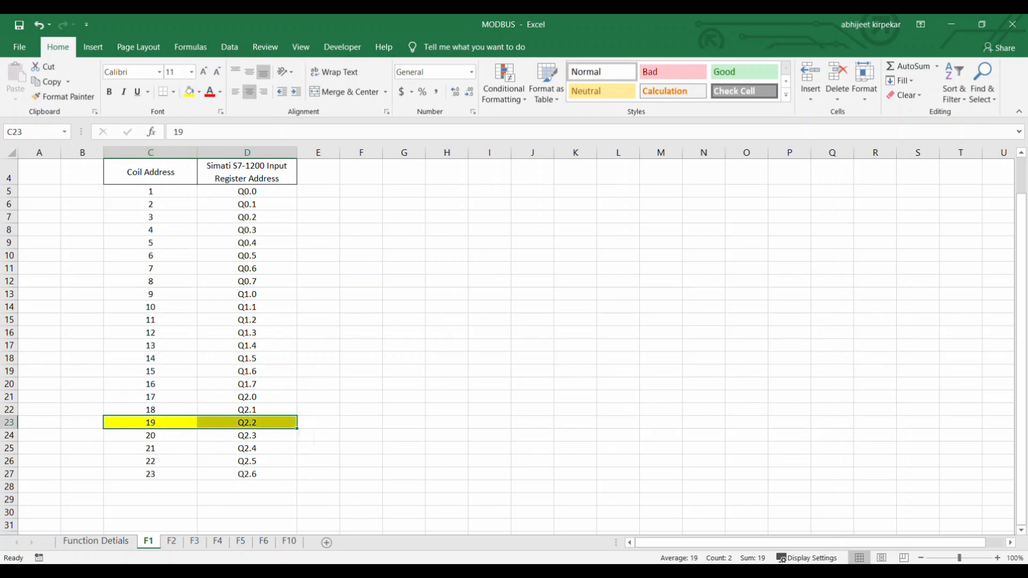
Check ModScan32, switch to TIA Portal and modify Q2.2 to 1 in the watch table, then check coil 19 in ModScan32.
key("alt+Tab")
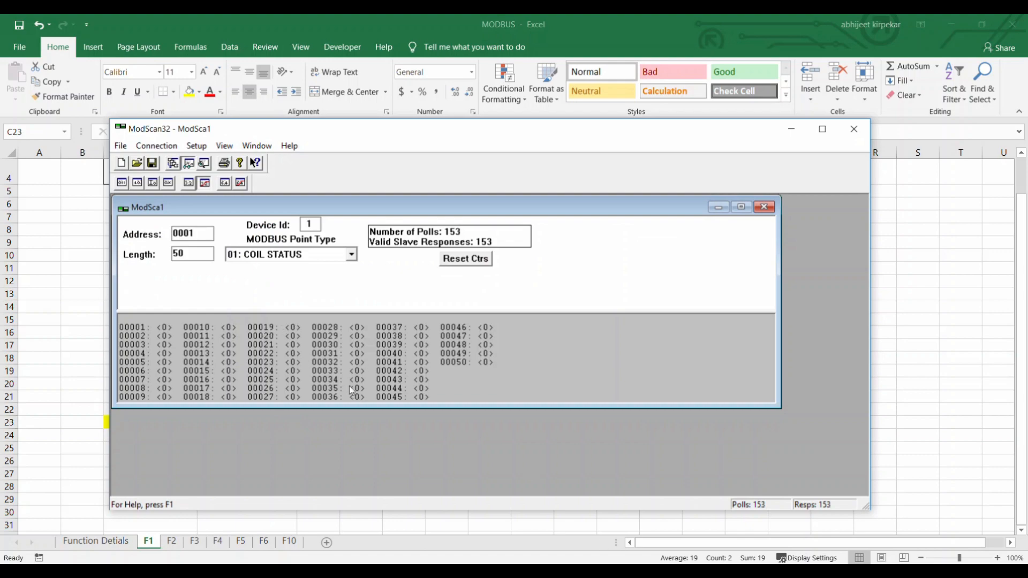
key("alt+Tab")
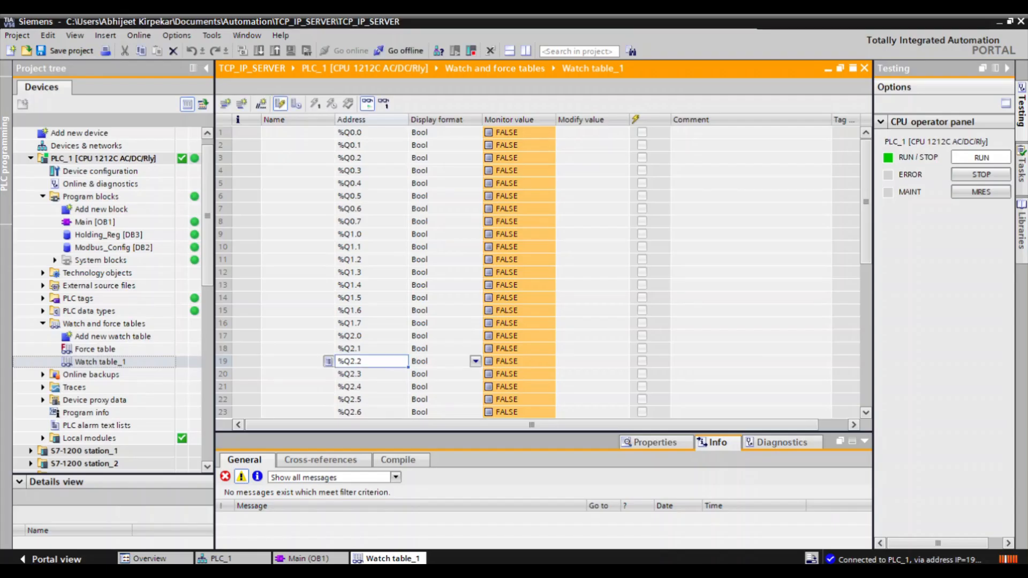
right_click(361, 365)
mouse_move(365, 367)
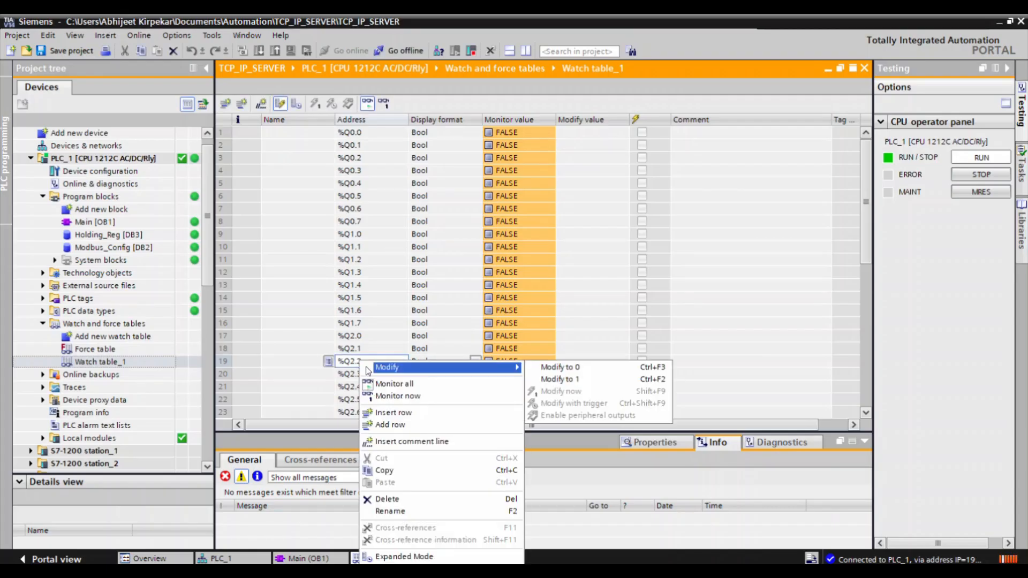
left_click(551, 380)
key("alt+Tab")
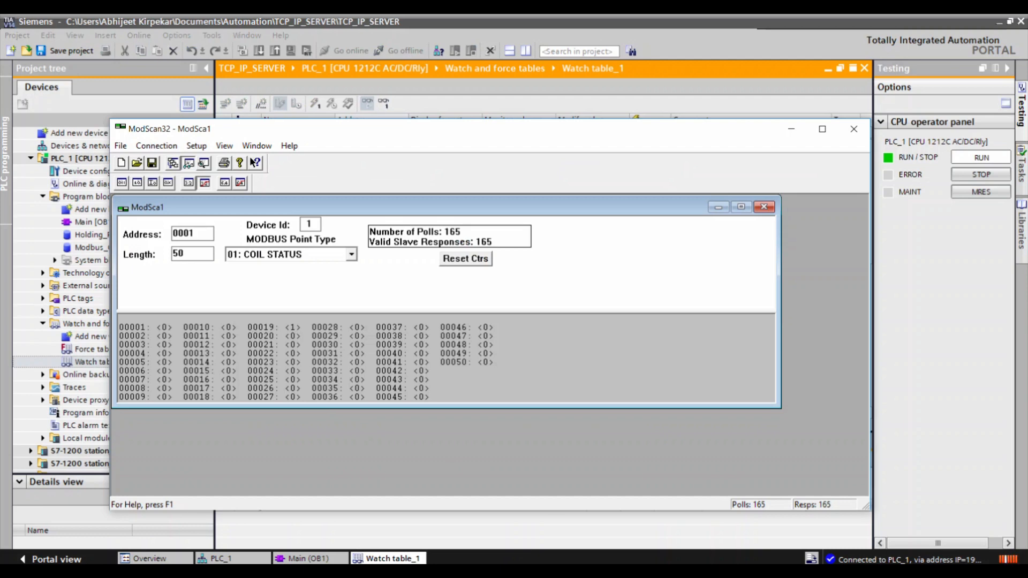
Return to TIA Portal and modify Q2.2 to 0 in the watch table, then check coil 19 again in ModScan32.
key("alt+Tab")
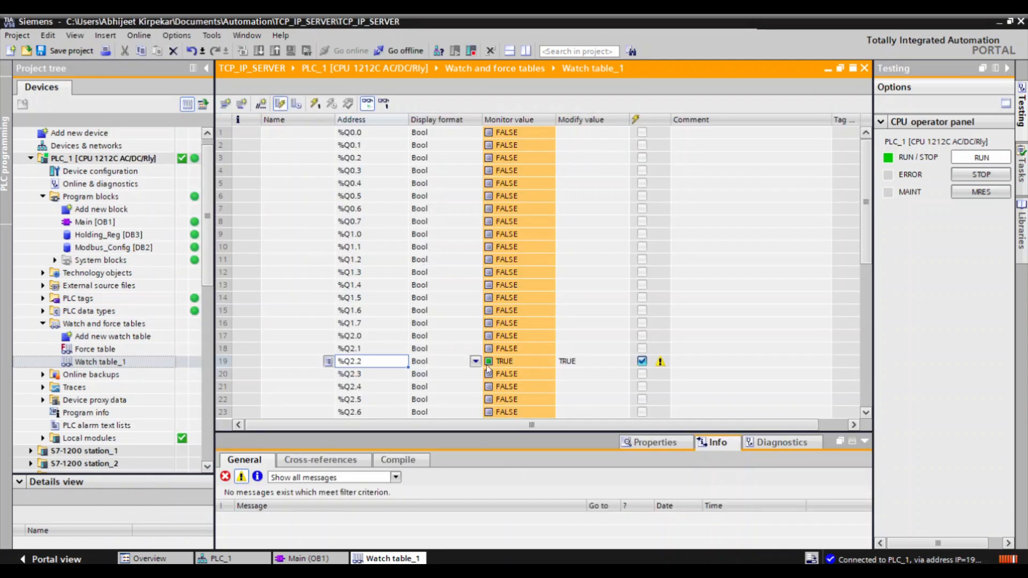
right_click(510, 370)
mouse_move(519, 161)
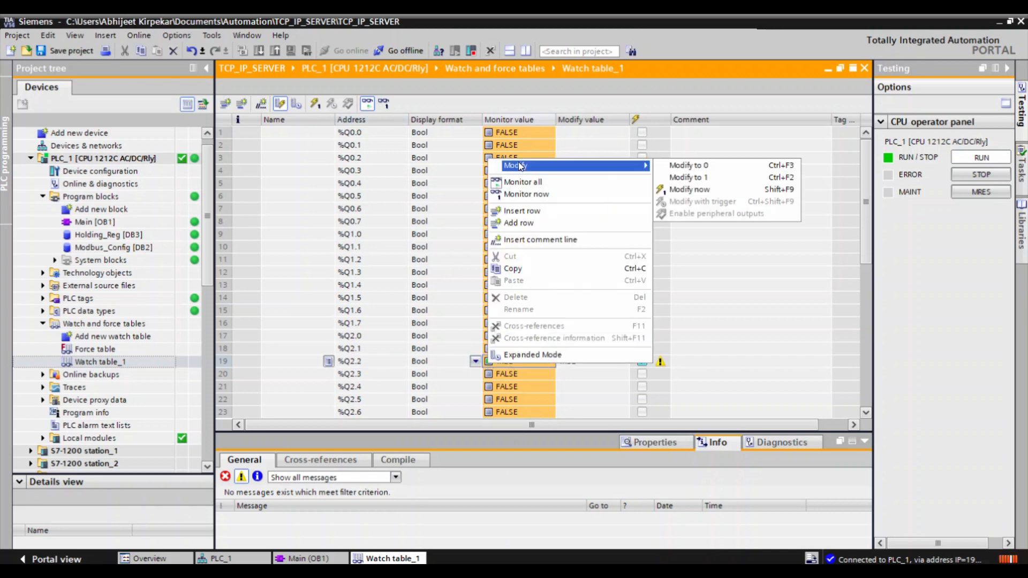
left_click(660, 163)
key("alt+Tab")
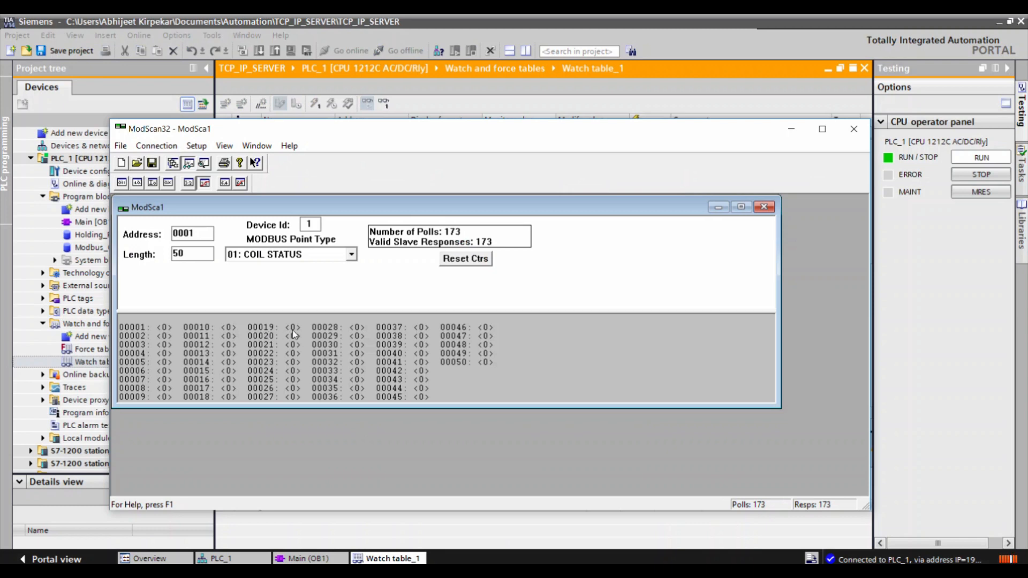
Switch back to TIA Portal and modify Q2.3 to 1 in the watch table.
key("alt+Tab")
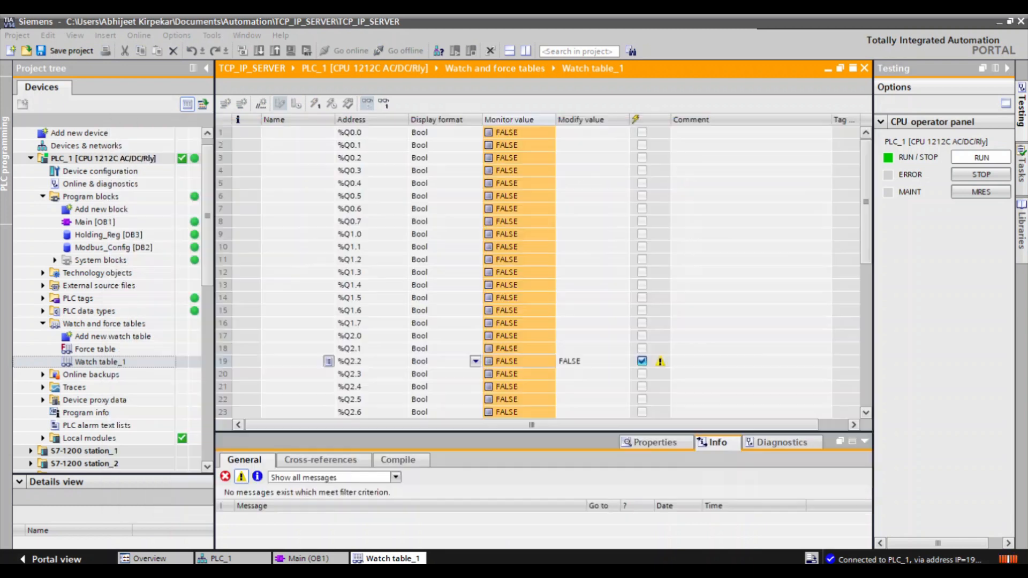
left_click(353, 375)
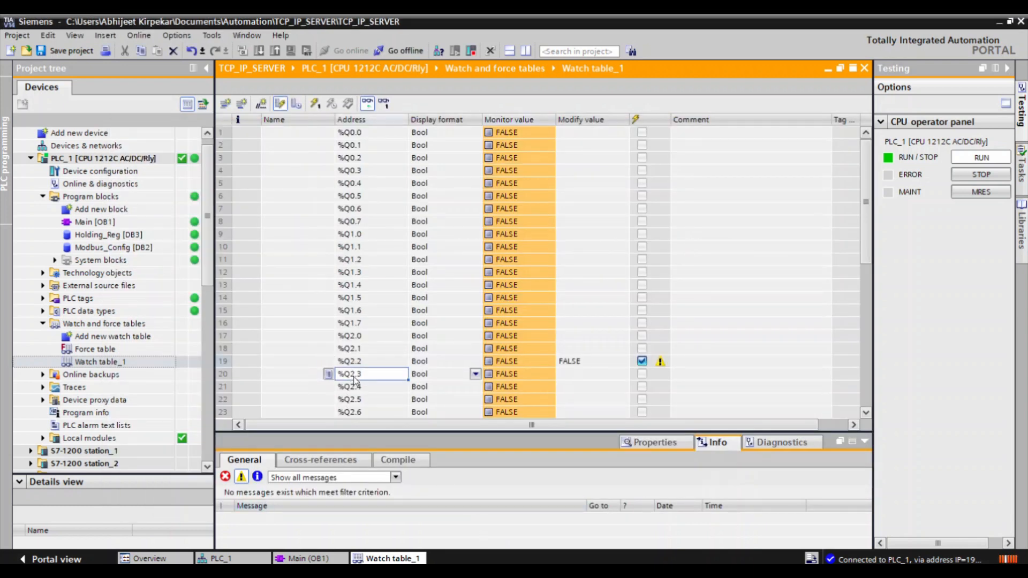
right_click(354, 380)
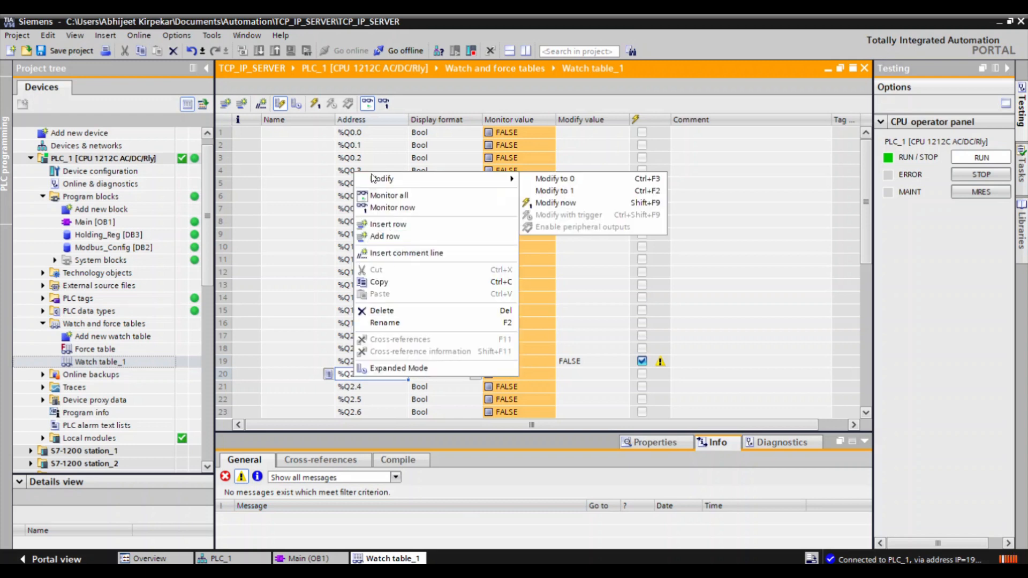
mouse_move(384, 180)
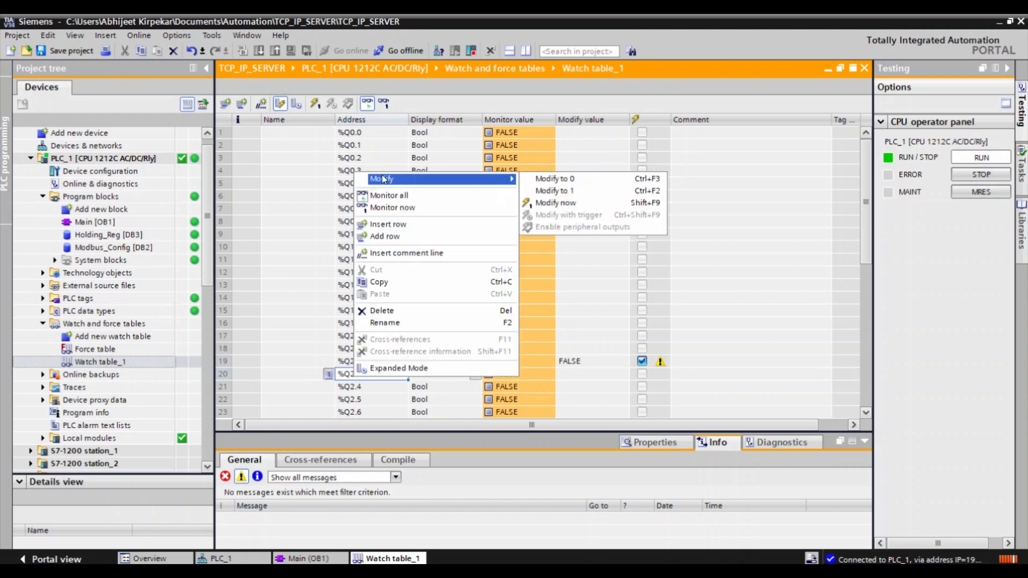
left_click(555, 191)
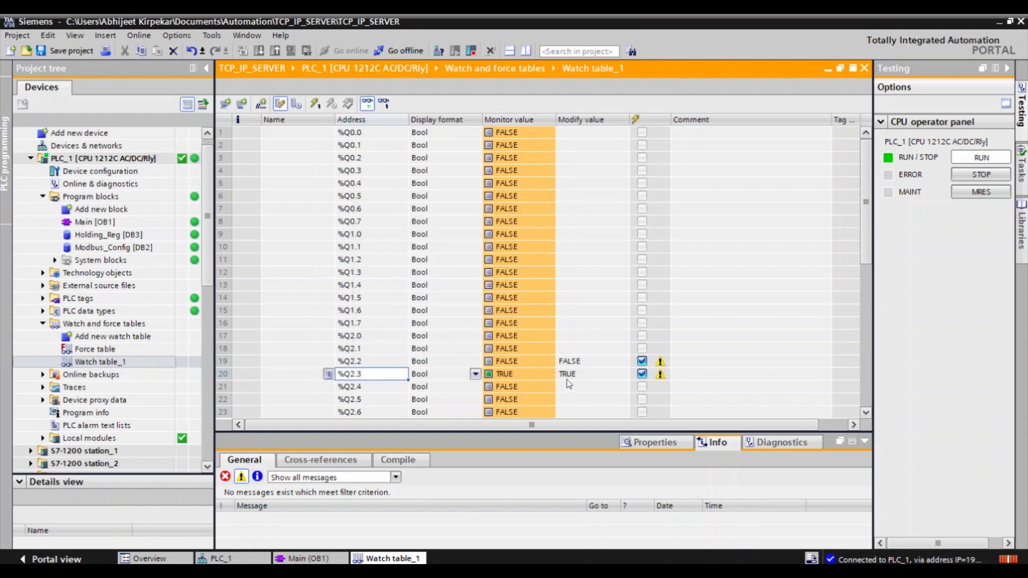
Switch to the MODBUS workbook and review the coil mapping on sheet F1 from coil address 1.
left_click(570, 571)
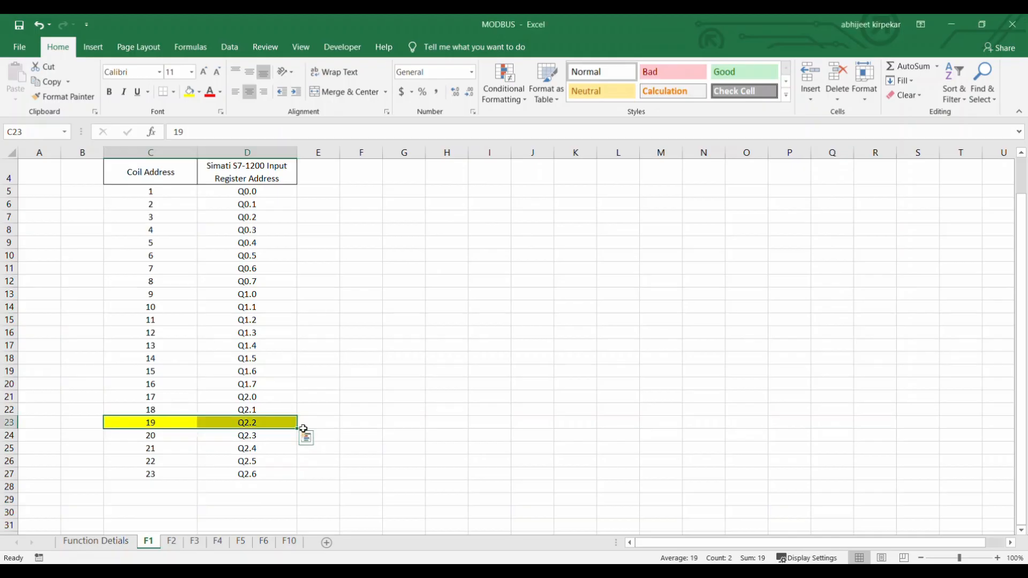
scroll(246, 280, "up", 1)
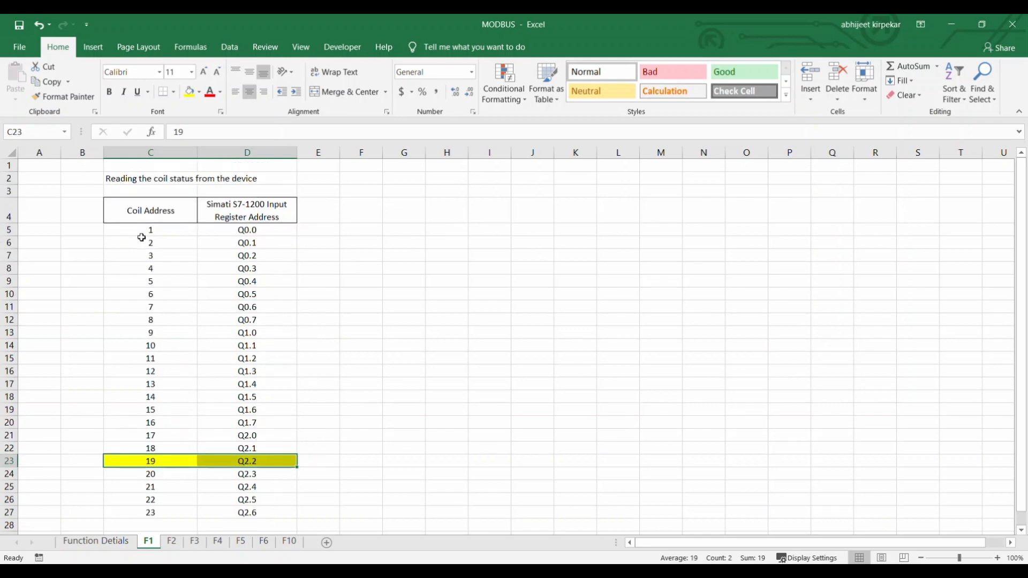
left_click(135, 228)
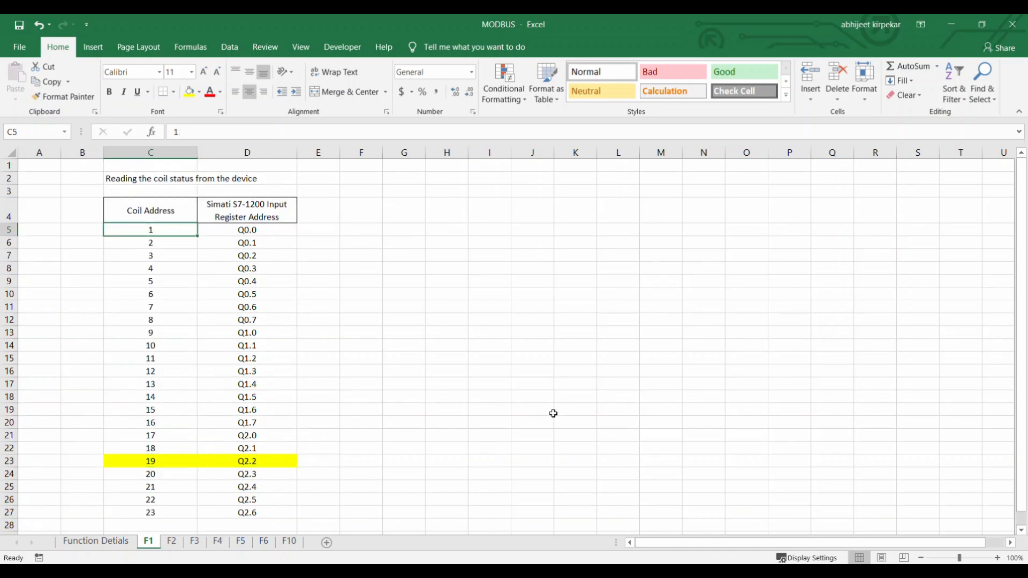
Check Q2.3 in TIA Portal and its coil in ModScan32, then view the raw Modbus traffic and return to the data display.
key("alt+Tab")
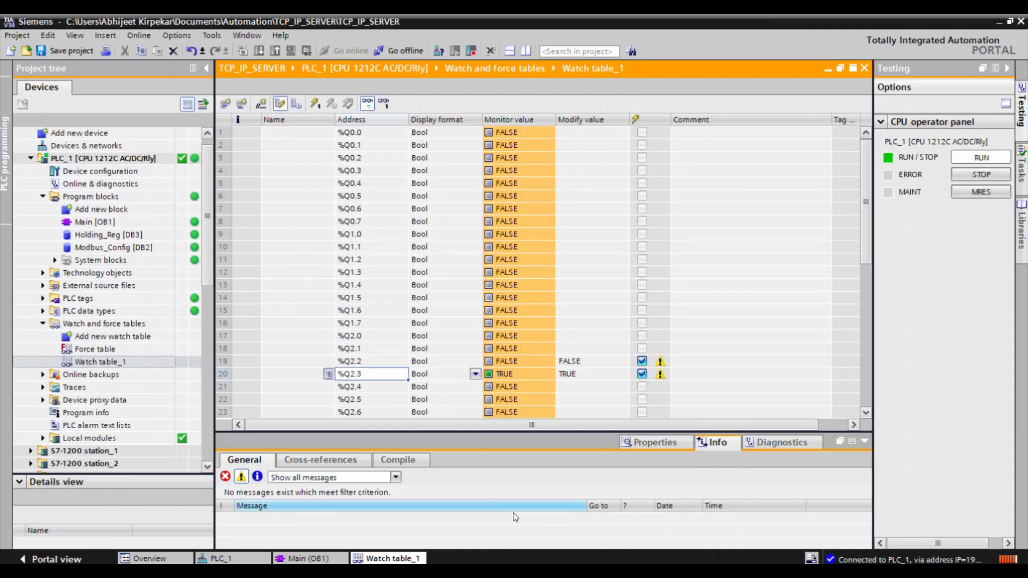
key("alt+Tab")
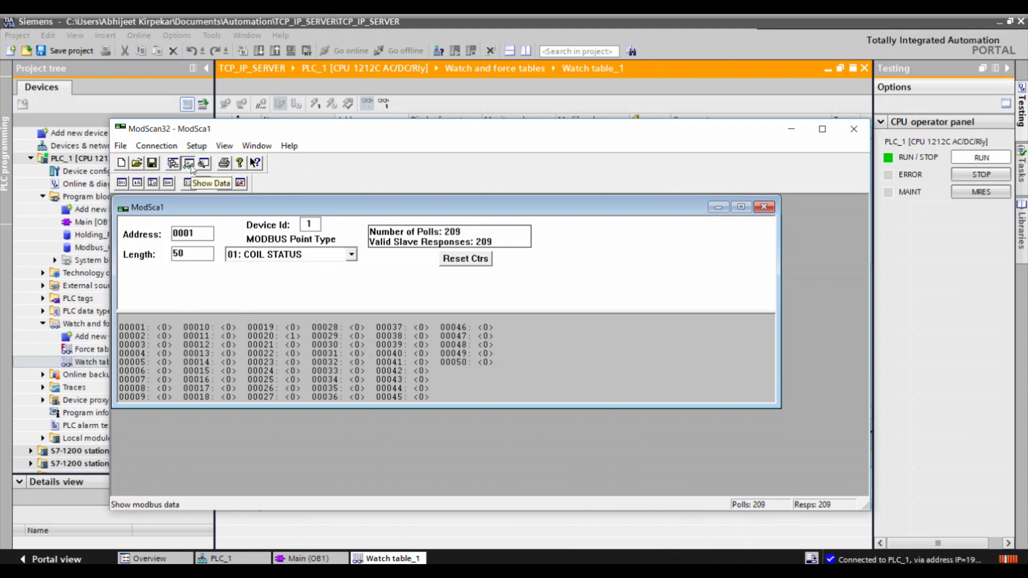
left_click(204, 163)
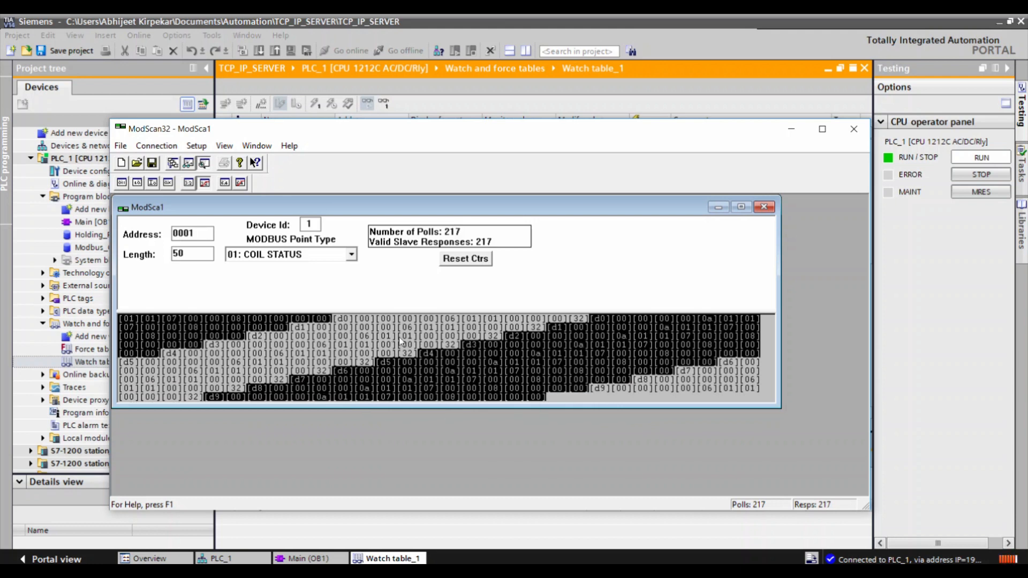
left_click(189, 164)
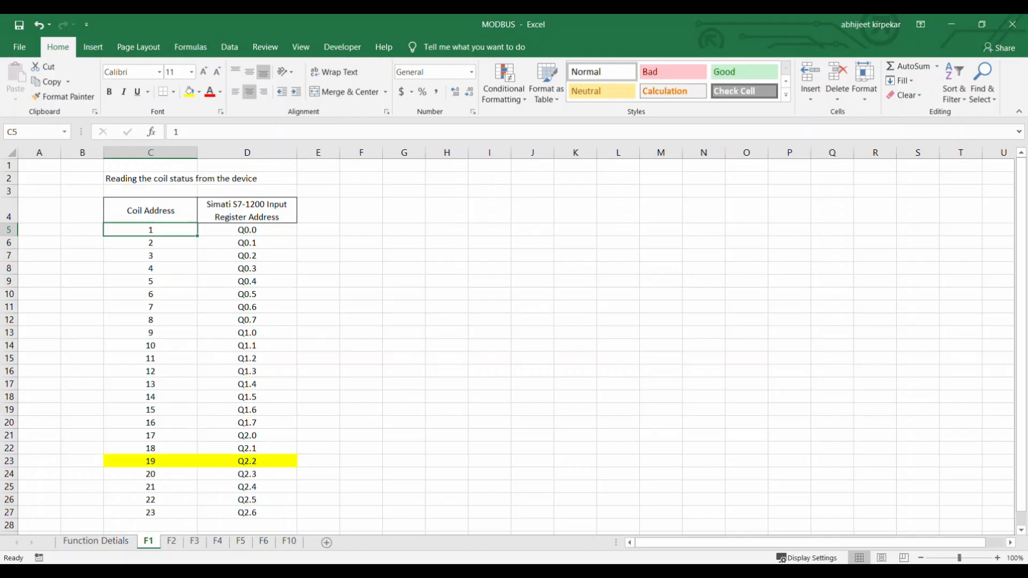
In the MODBUS workbook, open the Function Detials sheet and select the Read Input Status command with its function code 2.
left_click(118, 541)
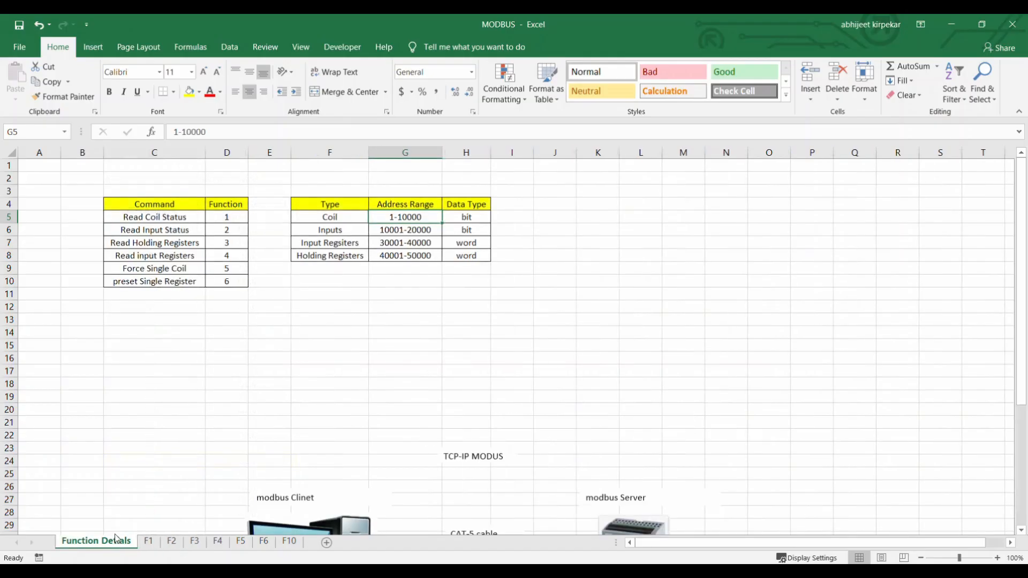
left_click_drag(163, 230, 227, 231)
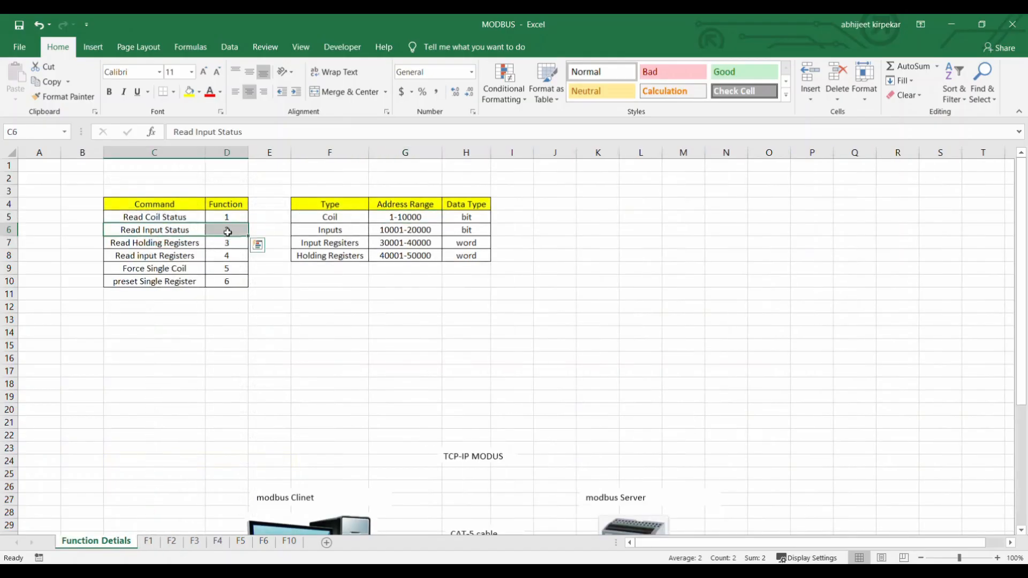
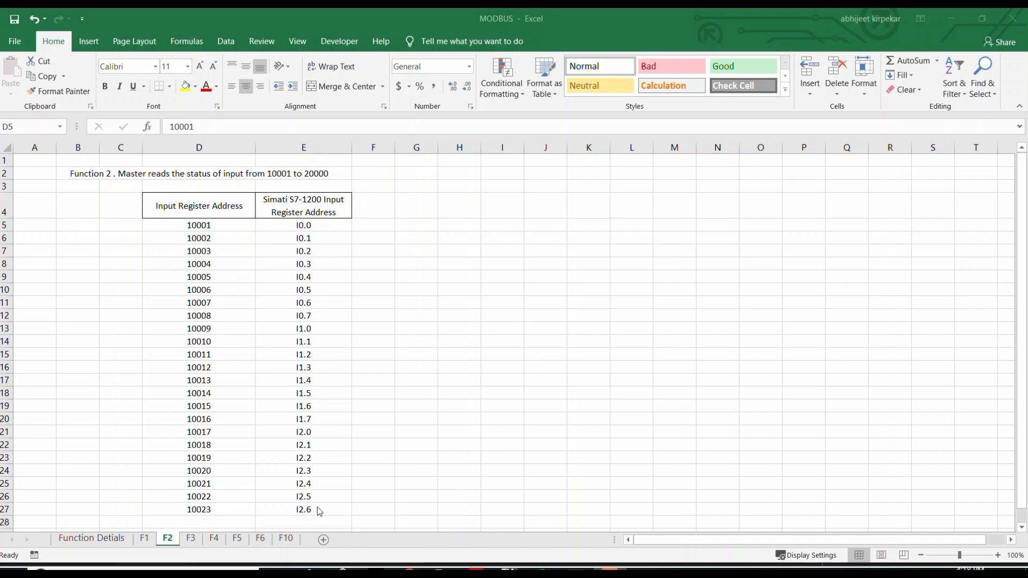
Open the Function Detials sheet and review the address range listed for the Inputs type.
left_click(119, 538)
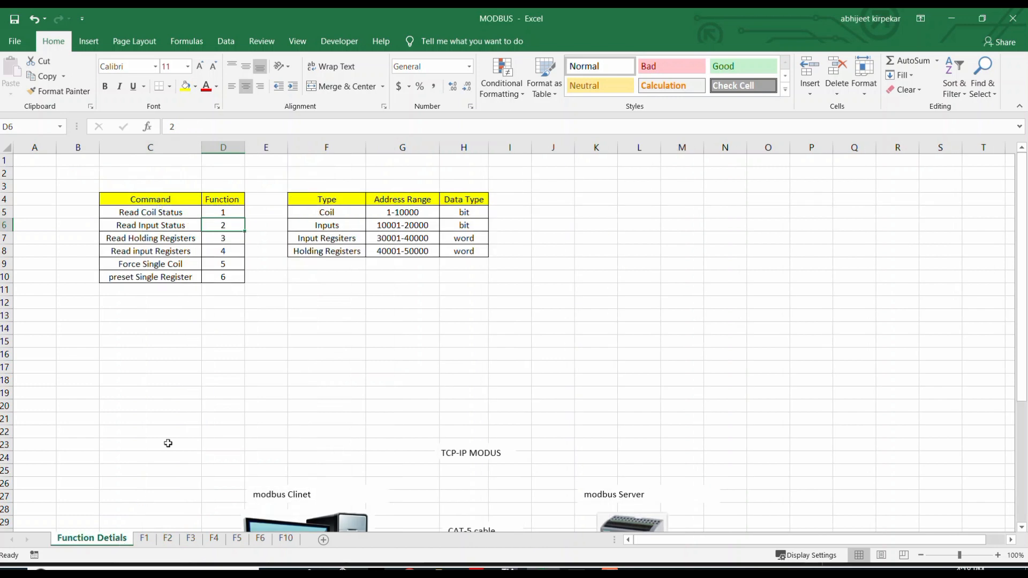
left_click(320, 227)
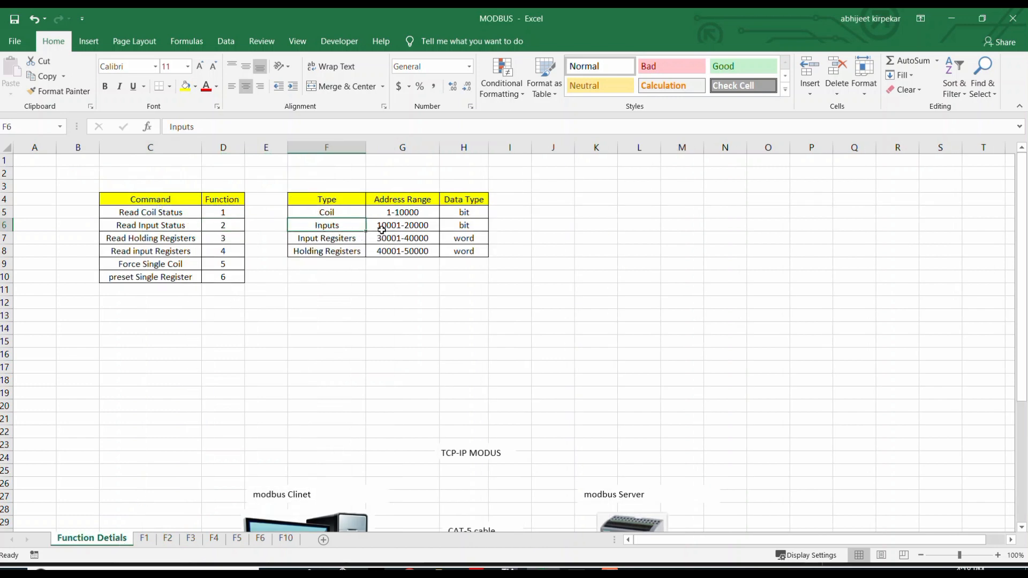
left_click(416, 233)
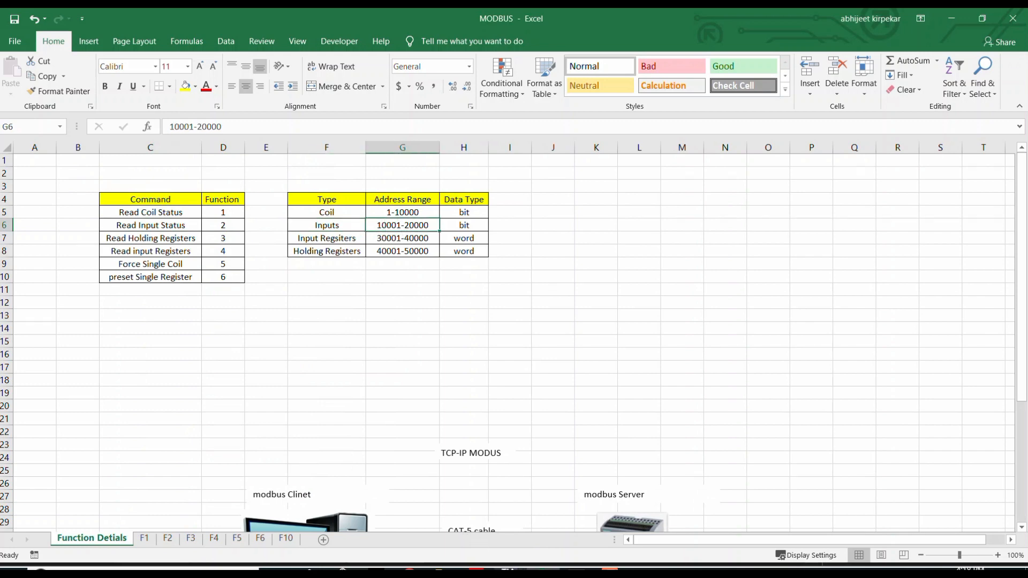
Switch to the S7-1200 system manual in Acrobat Reader and examine the Modbus and CPU address ranges for function code 02.
left_click(510, 571)
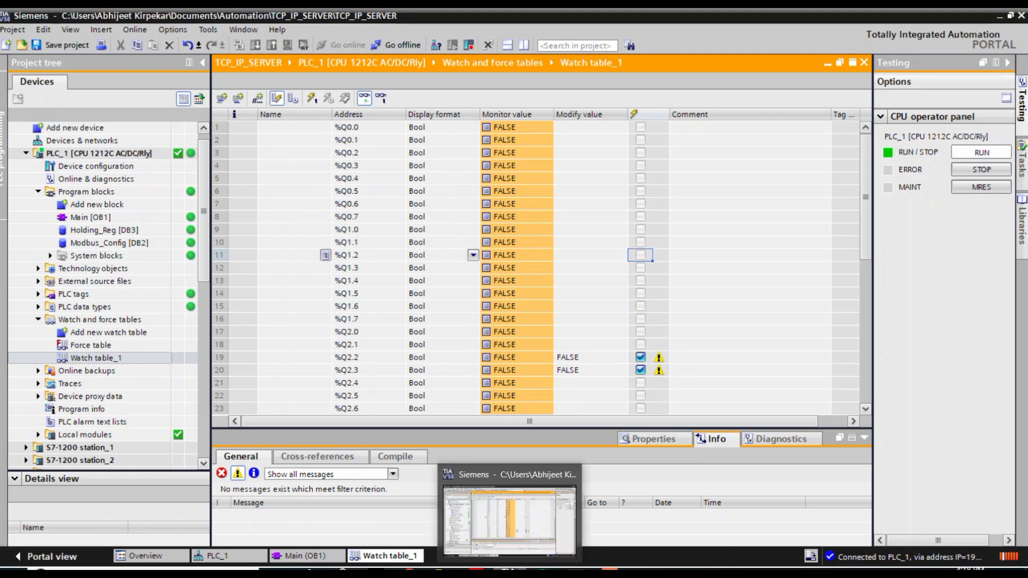
mouse_move(485, 574)
left_click(499, 542)
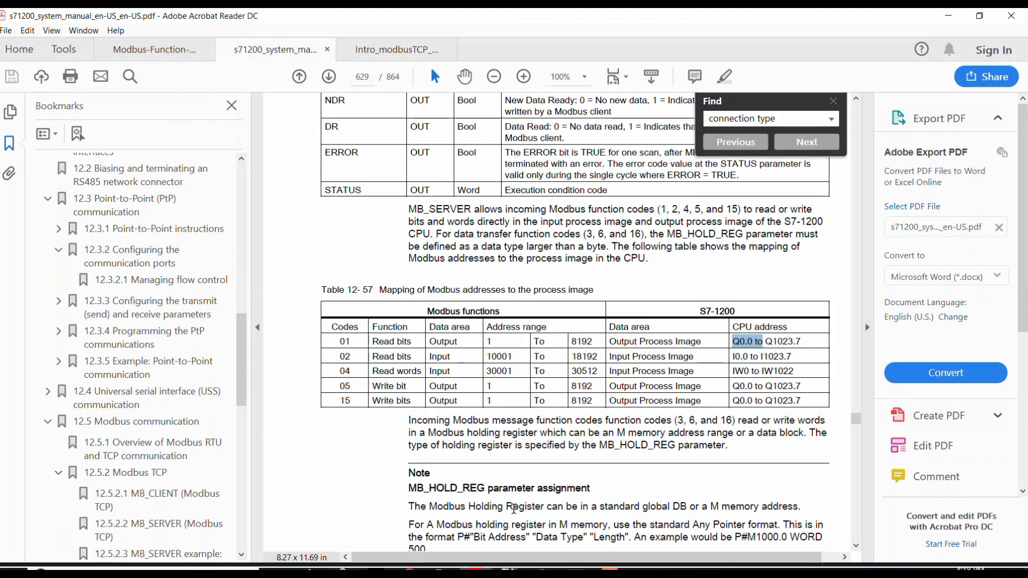
double_click(490, 357)
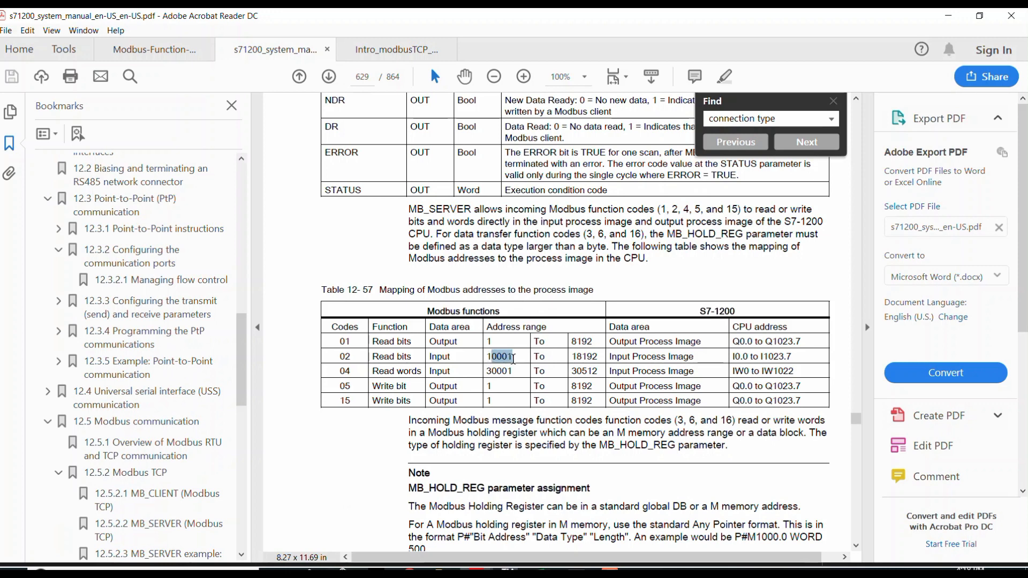
left_click_drag(572, 357, 601, 359)
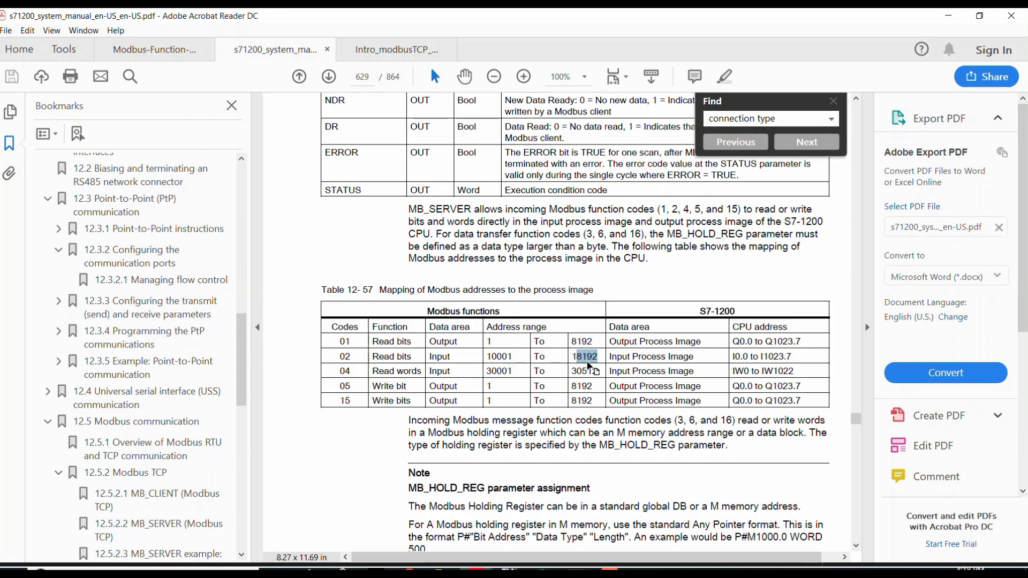
left_click(733, 358)
left_click_drag(733, 358, 738, 359)
left_click(763, 355)
left_click_drag(763, 355, 791, 359)
left_click(736, 363)
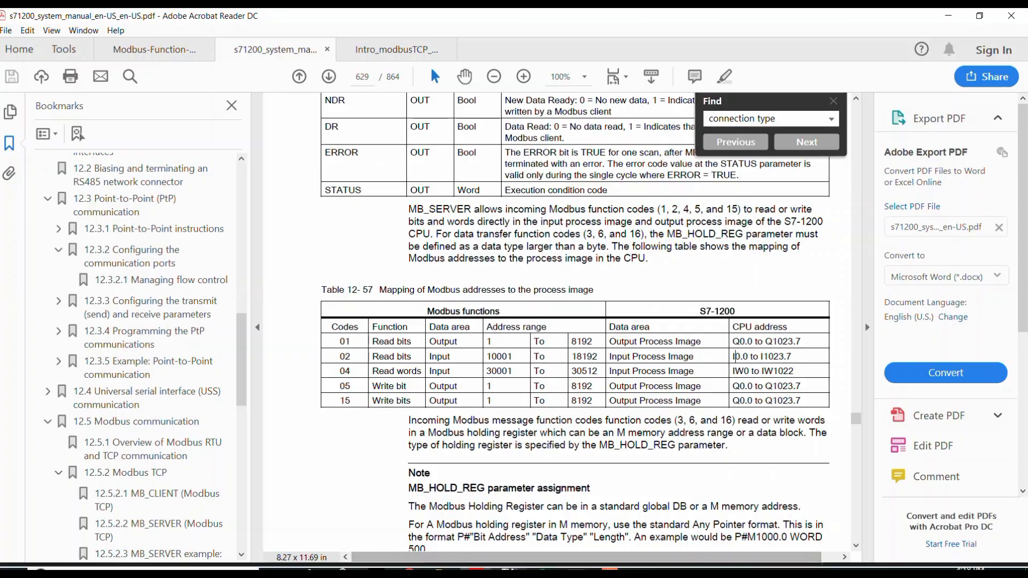
Switch to TIA Portal and change the first address in Watch table_1 to I0.0.
left_click(508, 571)
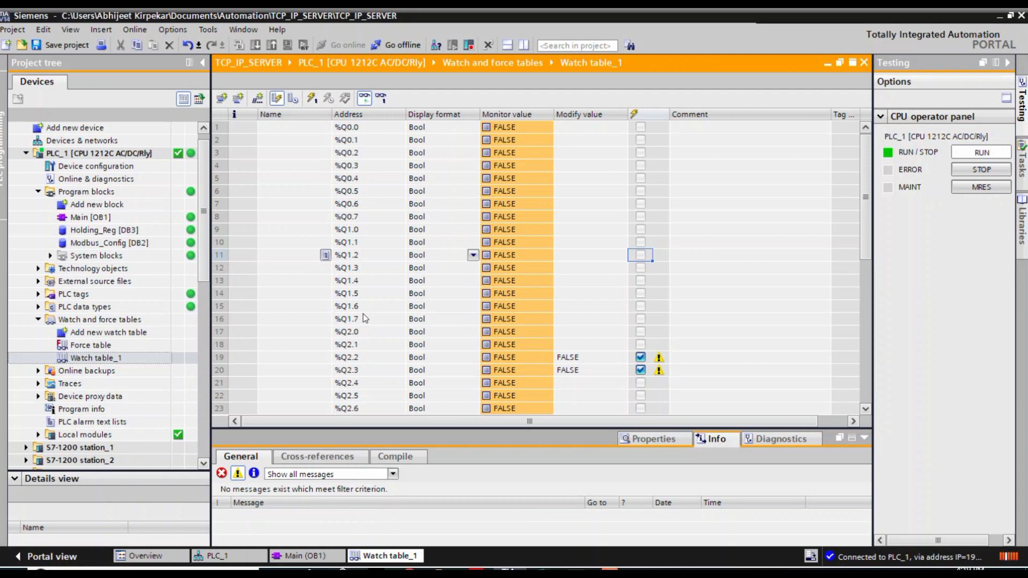
left_click_drag(378, 289, 381, 274)
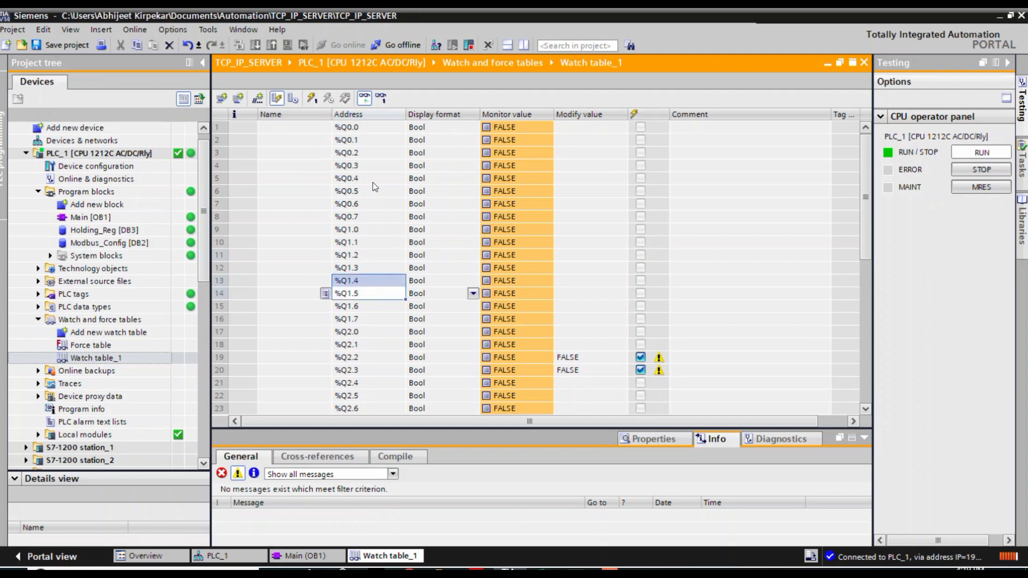
left_click(351, 127)
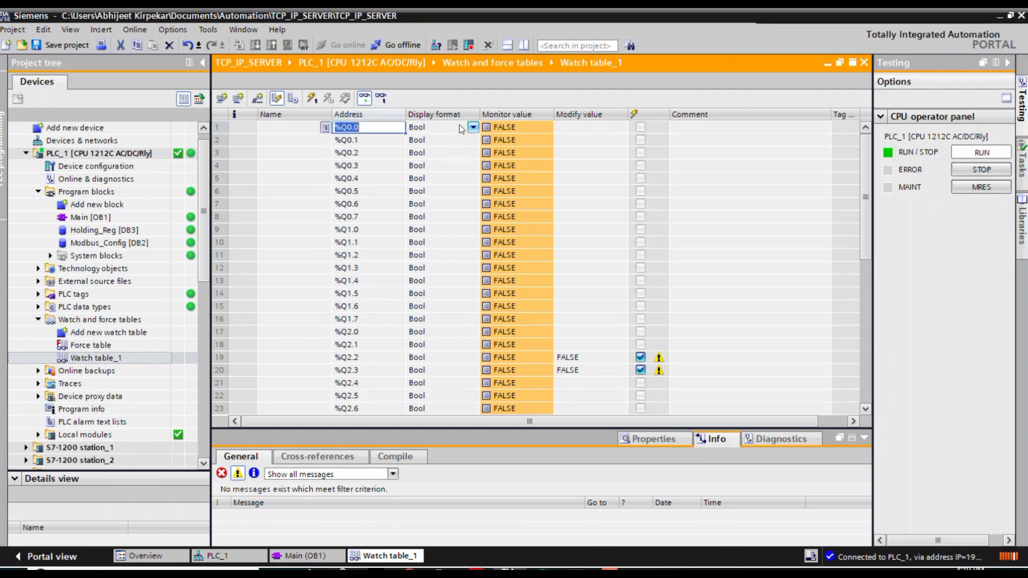
type("I0.0")
key("Return")
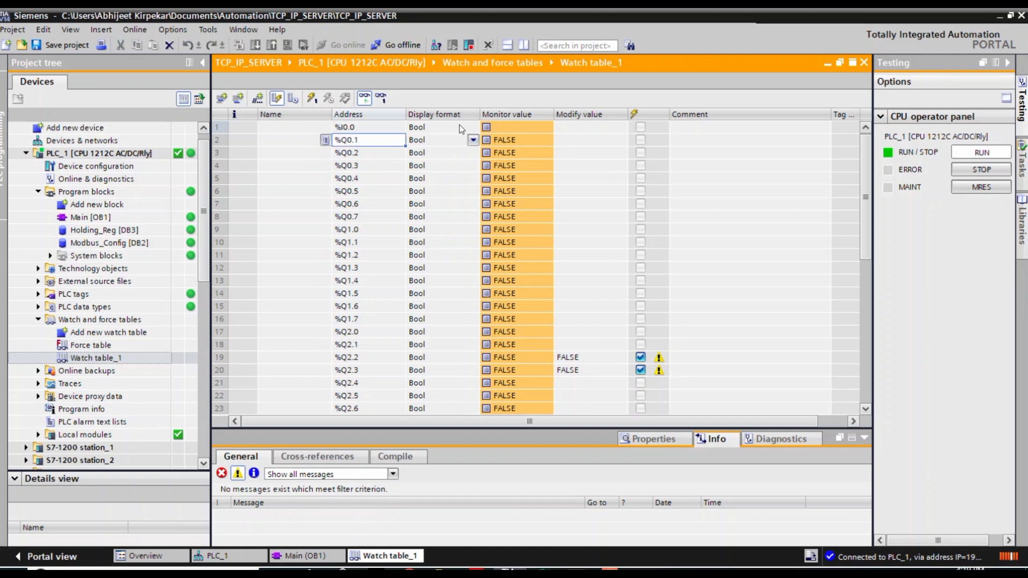
Autofill the watch table from the I0.0 row down through I2.6, overwriting the existing rows.
left_click(224, 129)
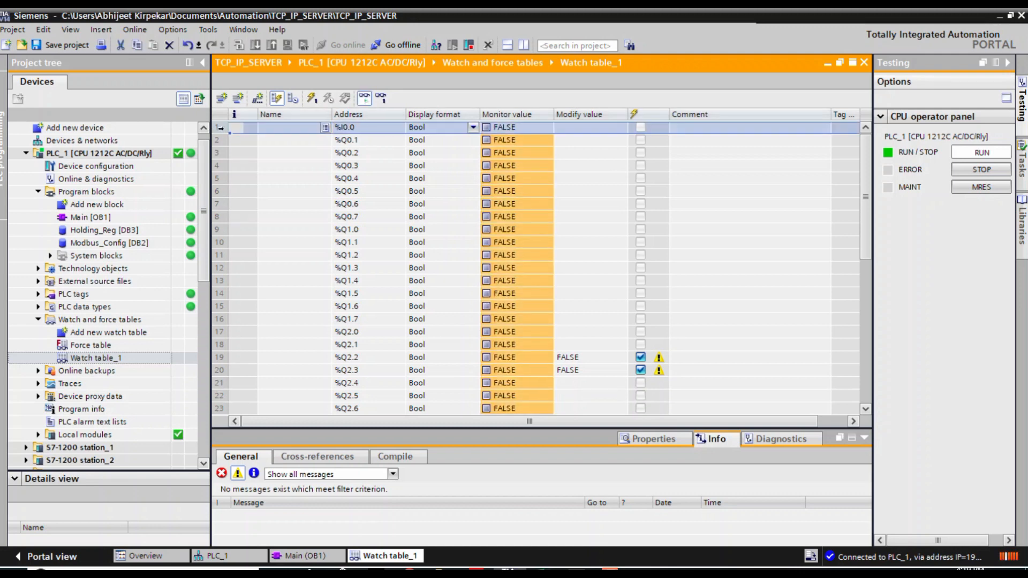
left_click_drag(230, 134, 291, 384)
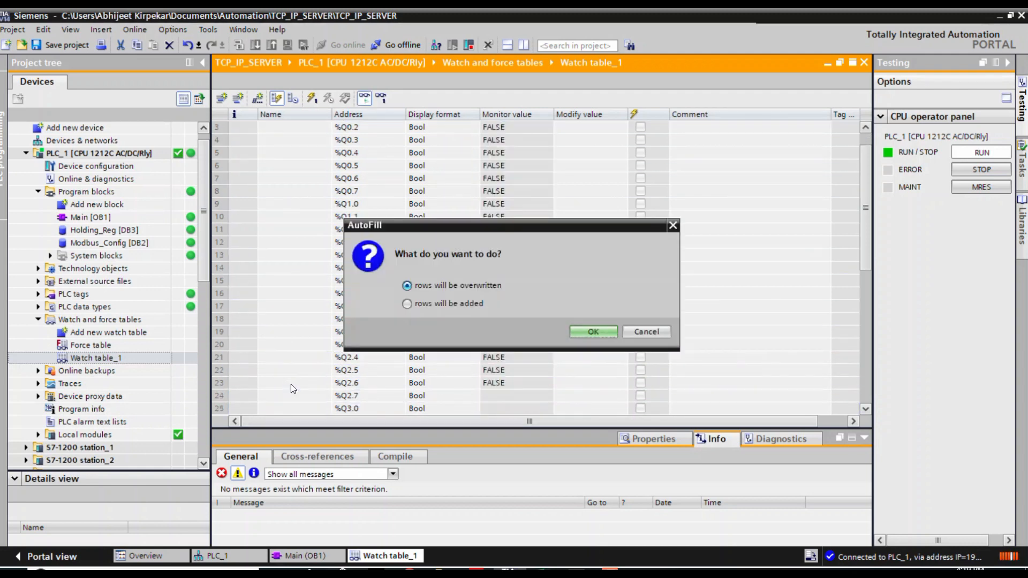
left_click(580, 333)
left_click(448, 309)
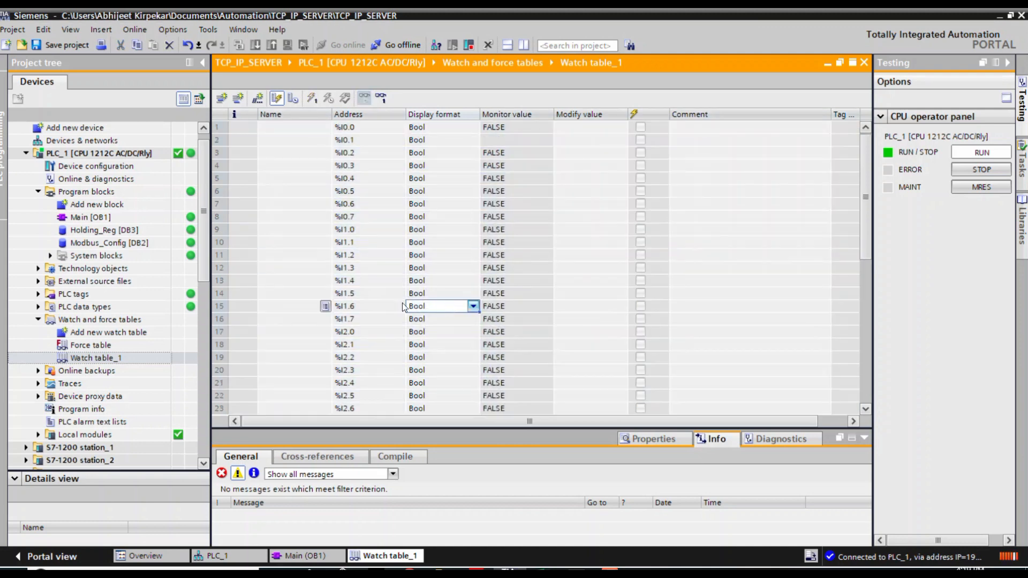
Extend the autofill from the I2.6 row to I3.3, overwriting the remaining output addresses.
scroll(399, 306, "down", 3)
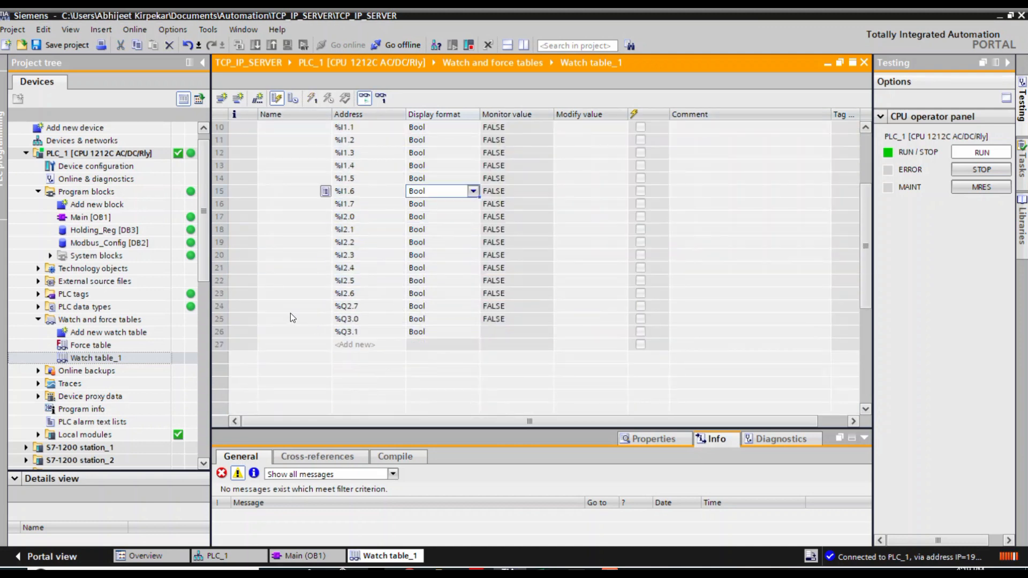
left_click(218, 294)
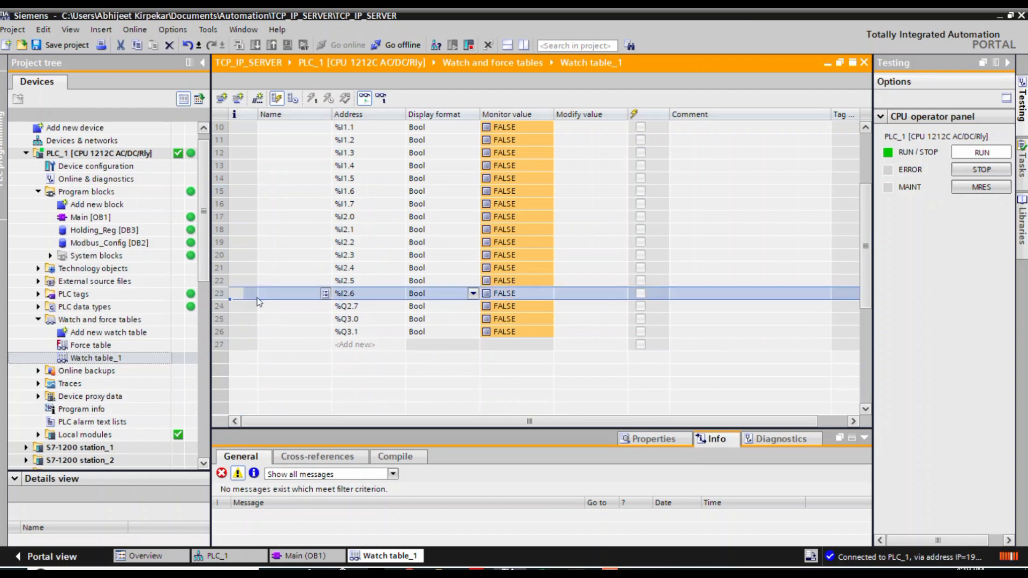
left_click_drag(231, 300, 231, 345)
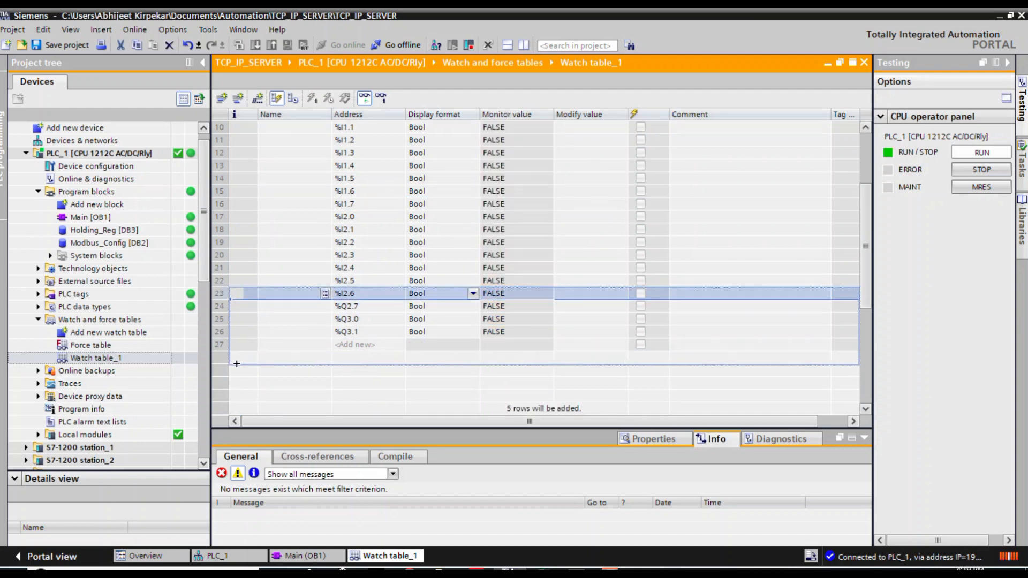
left_click(594, 332)
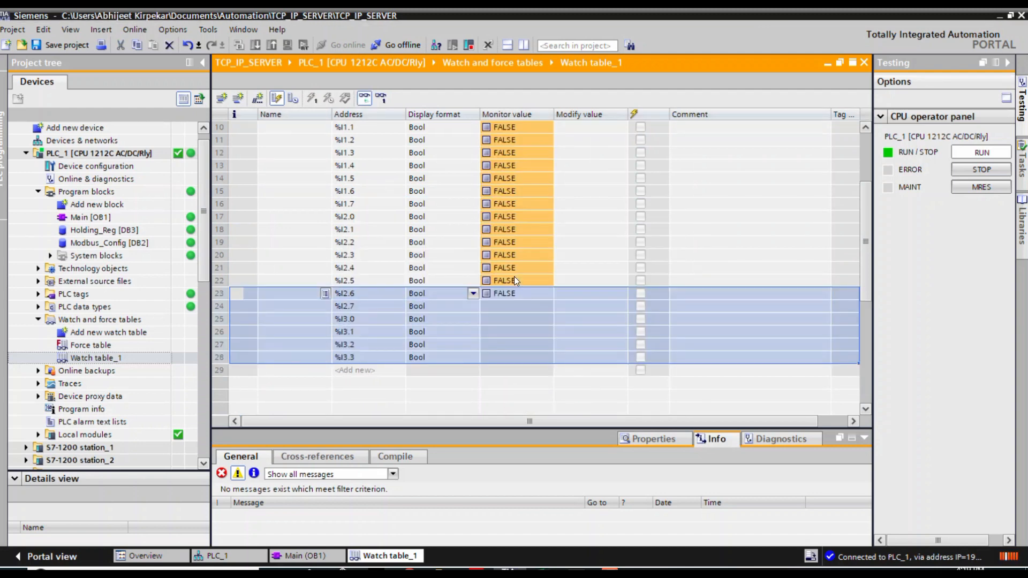
left_click(514, 279)
Switch to the MODBUS workbook and review the input address mapping on sheet F2, including I2.1 and its register 10018.
left_click(542, 571)
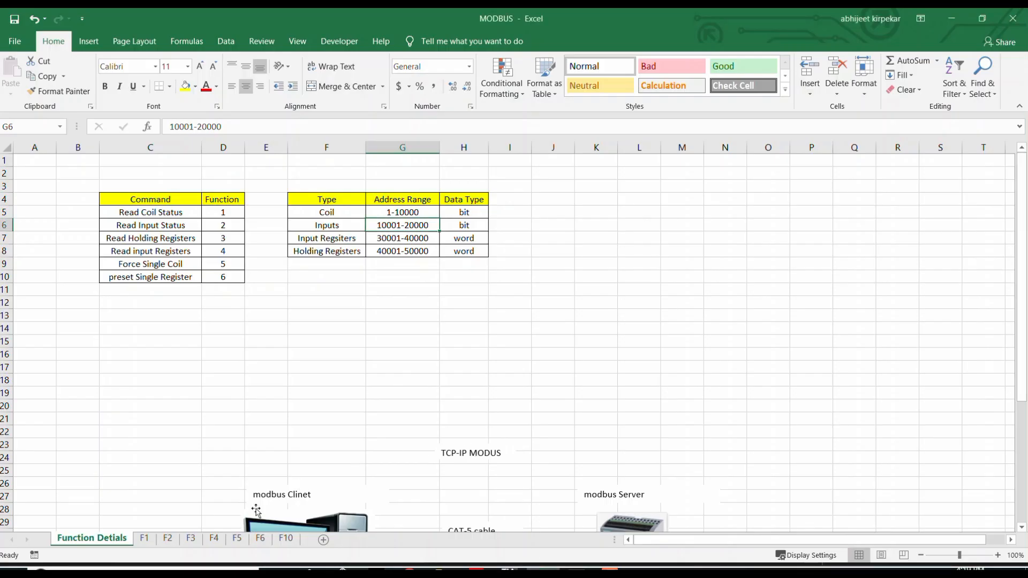
left_click(145, 539)
left_click(174, 539)
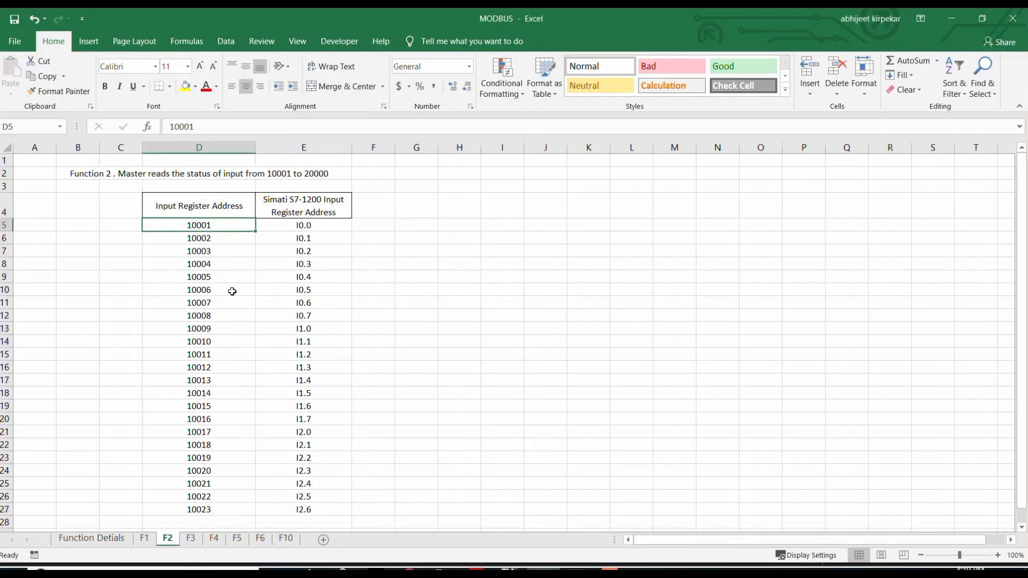
double_click(281, 224)
double_click(303, 226)
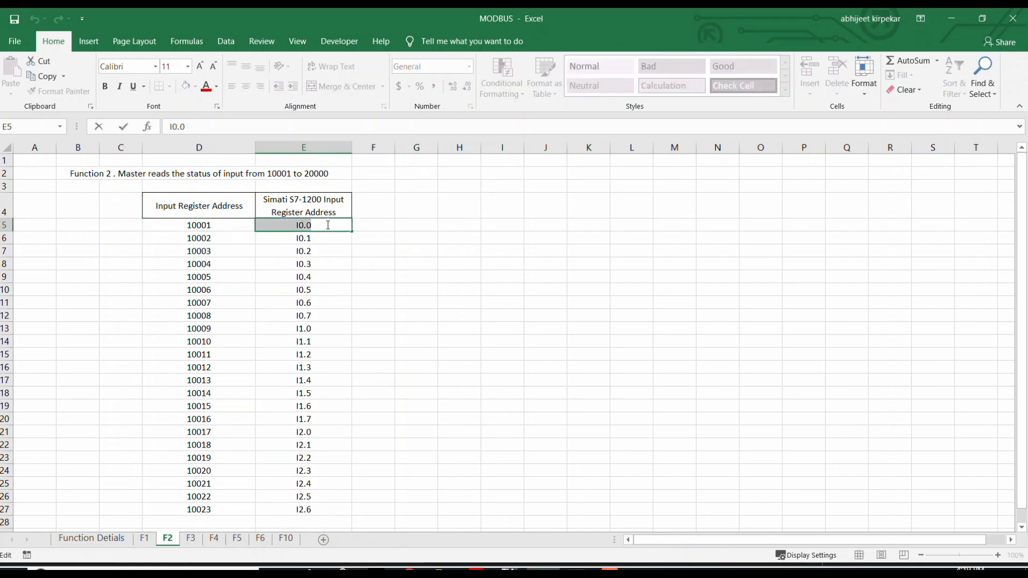
left_click(321, 264)
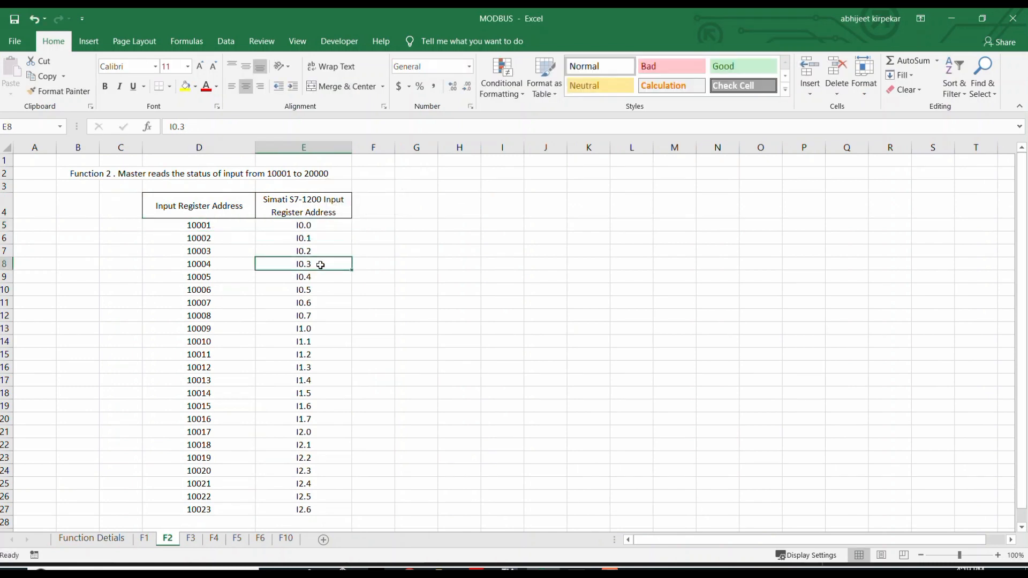
left_click_drag(291, 225, 287, 316)
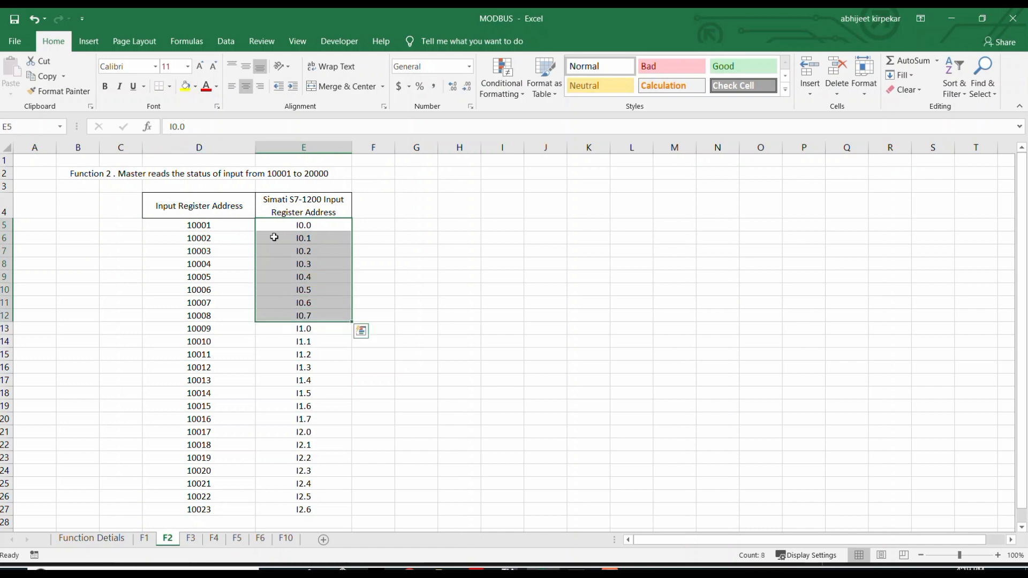
scroll(303, 289, "down", 1)
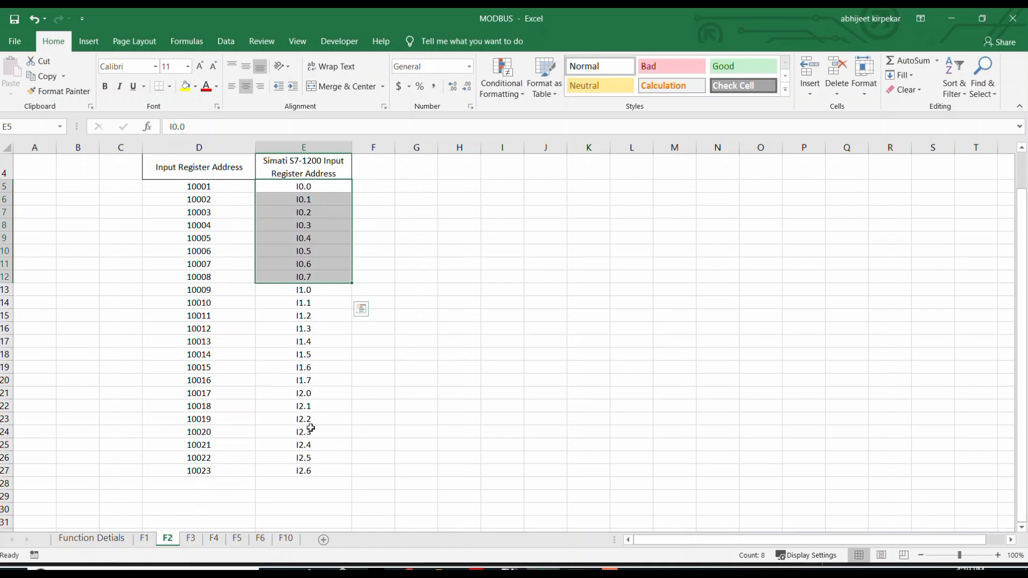
left_click(296, 408)
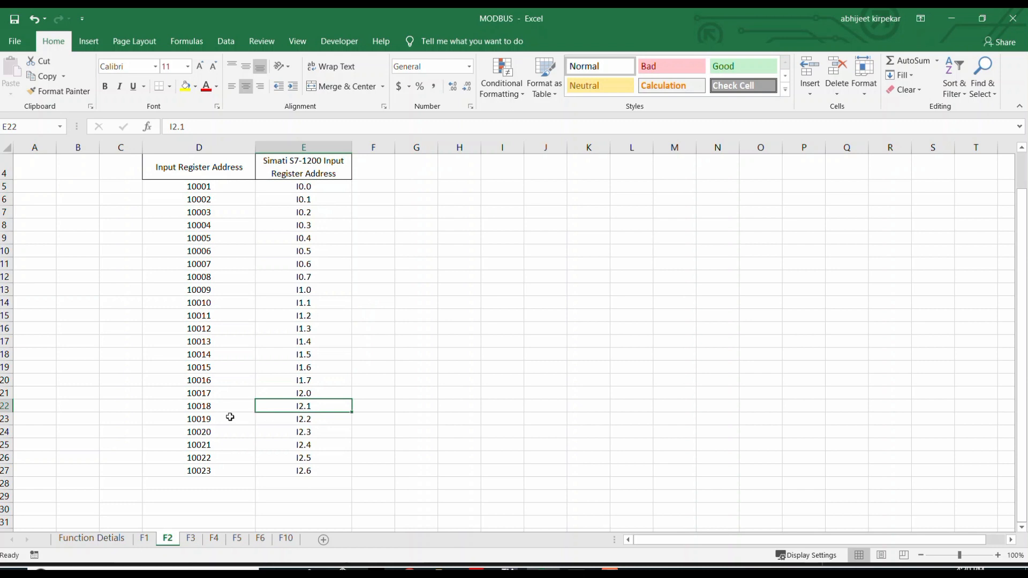
left_click(201, 409)
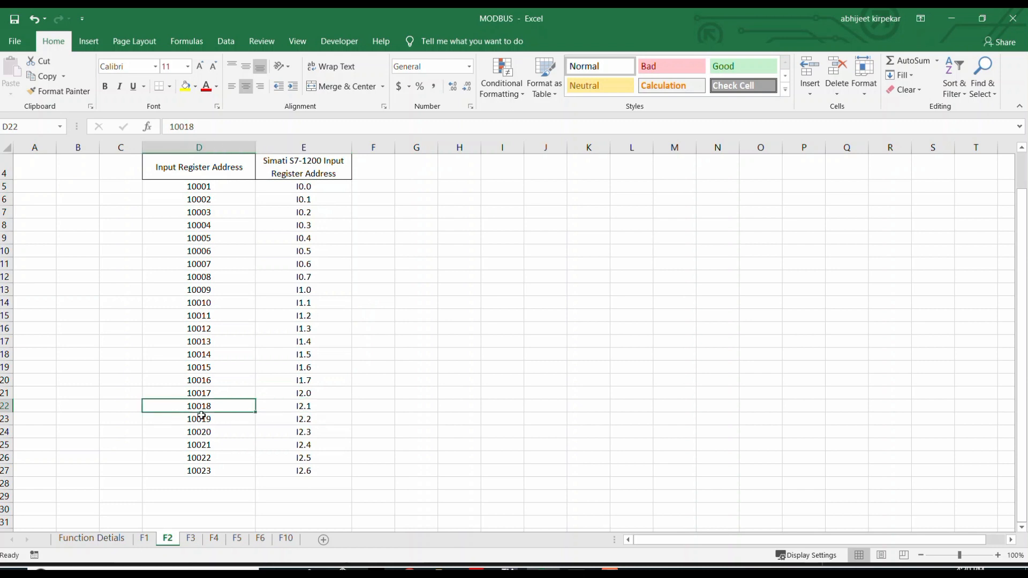
Switch to ModScan32 and set the MODBUS point type to 02: INPUT STATUS.
left_click(577, 570)
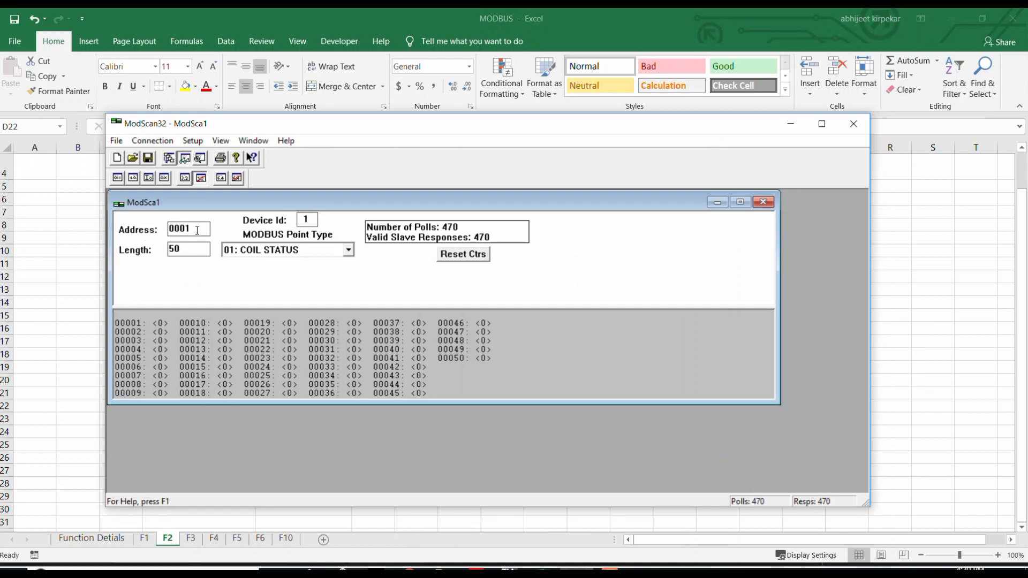
left_click(348, 250)
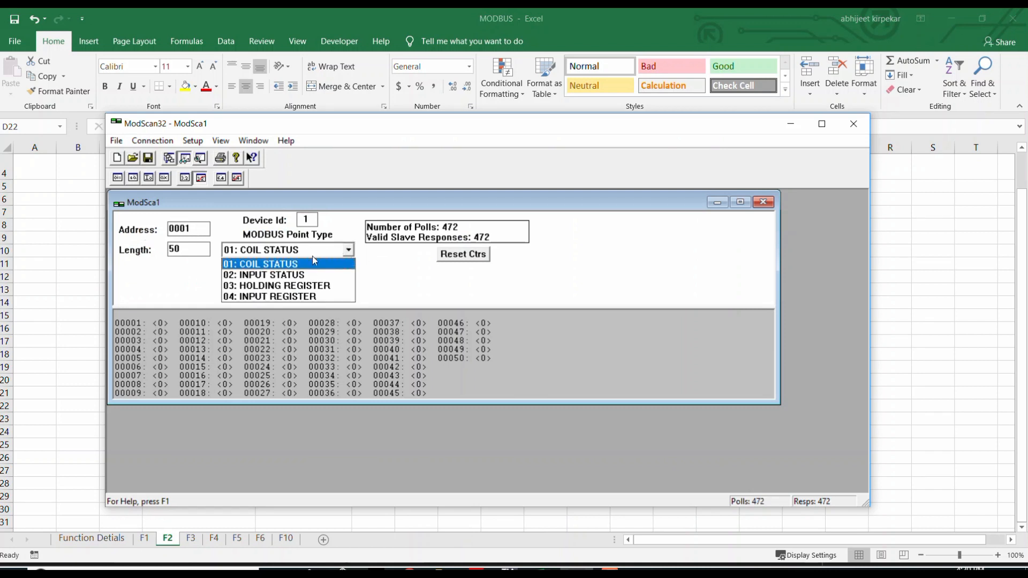
left_click(295, 276)
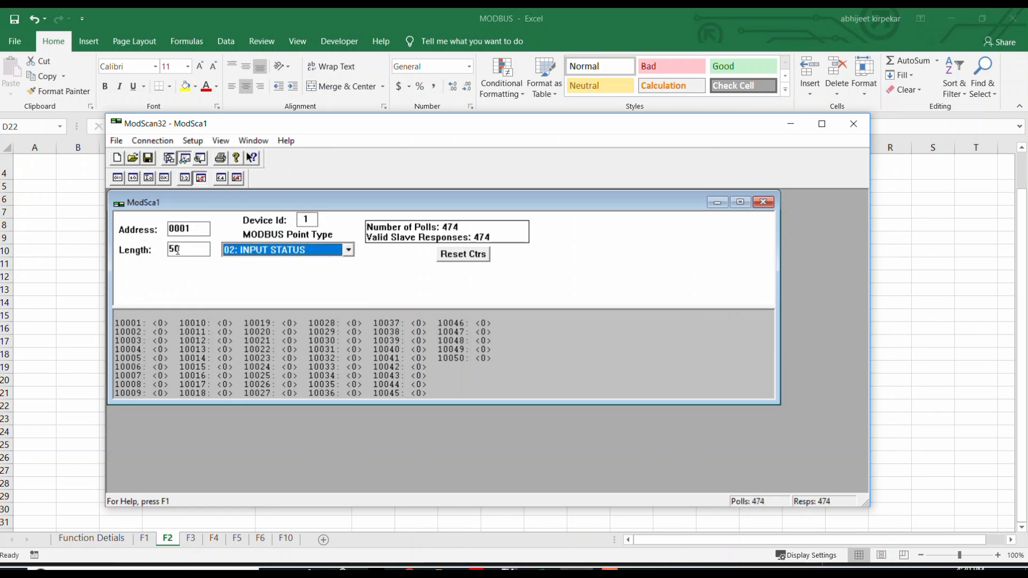
left_click_drag(194, 251, 160, 254)
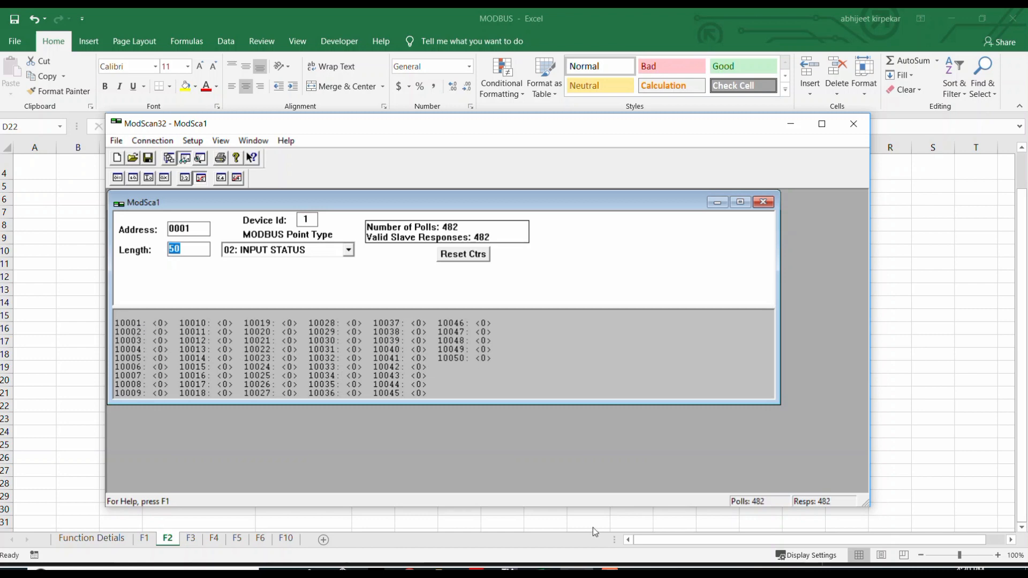
In the MODBUS workbook, highlight the 10018 and I2.1 cells in yellow on sheet F2, and return to ModScan32.
left_click(544, 572)
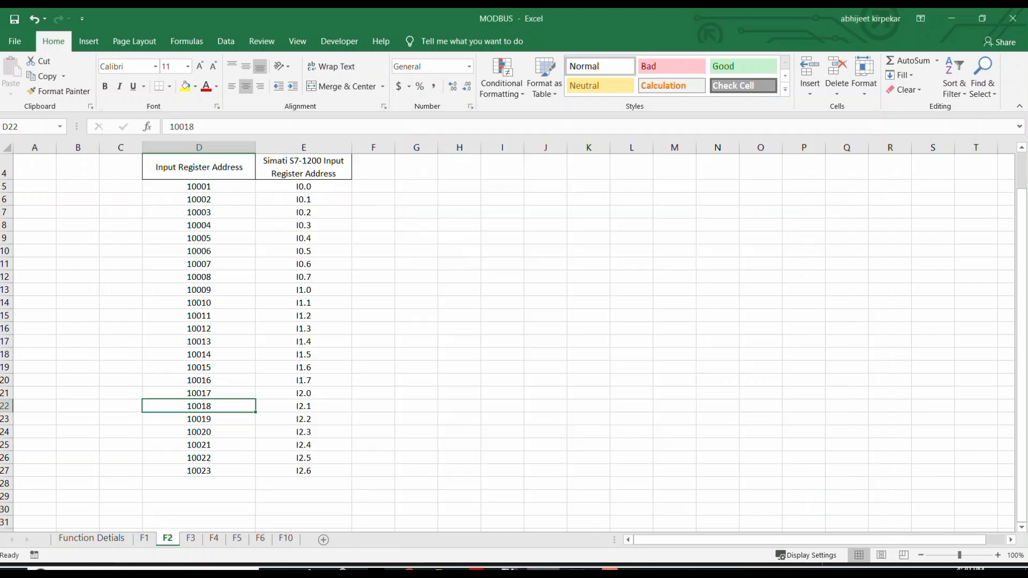
left_click_drag(203, 408, 283, 407)
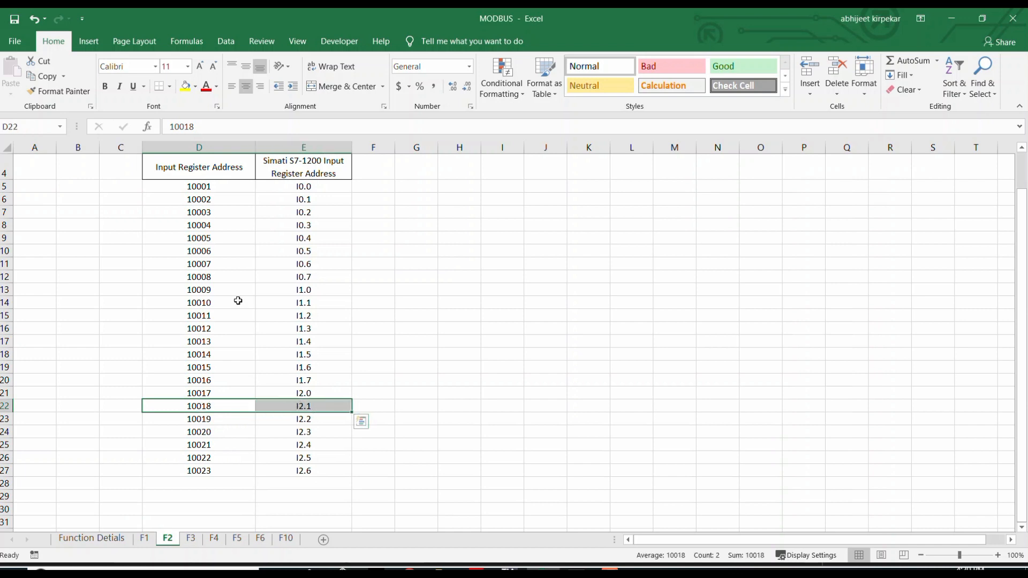
left_click(186, 86)
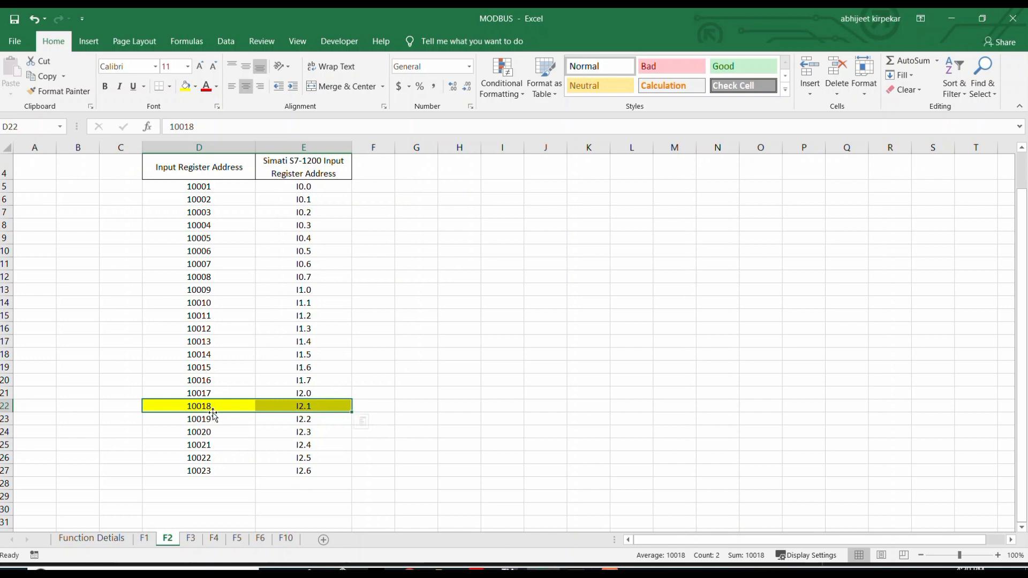
left_click(576, 571)
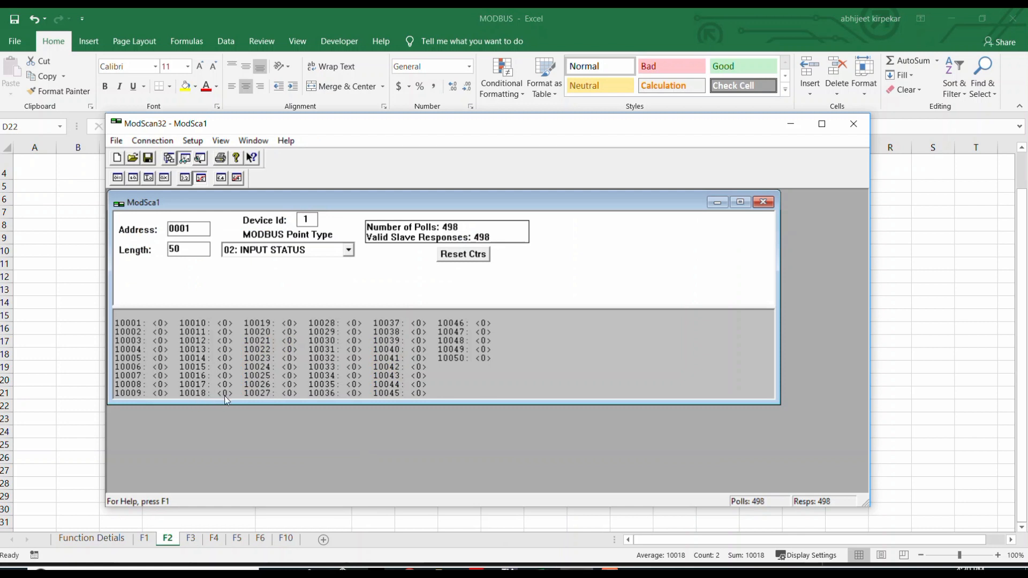
Switch to TIA Portal, modify %I2.1 to 1 in Watch_table_1, and return to ModScan32 to check input 10018.
left_click(510, 571)
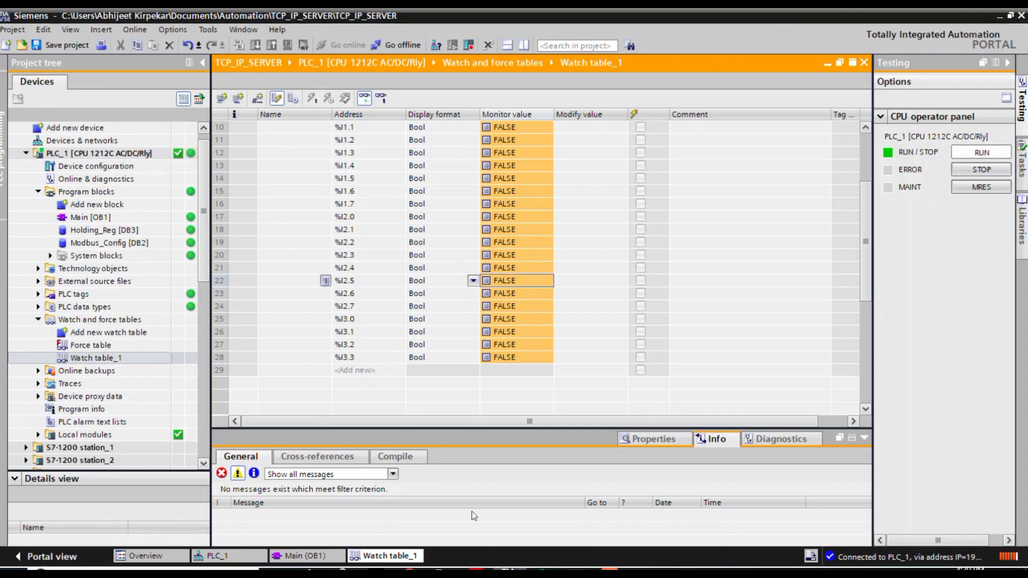
left_click(543, 571)
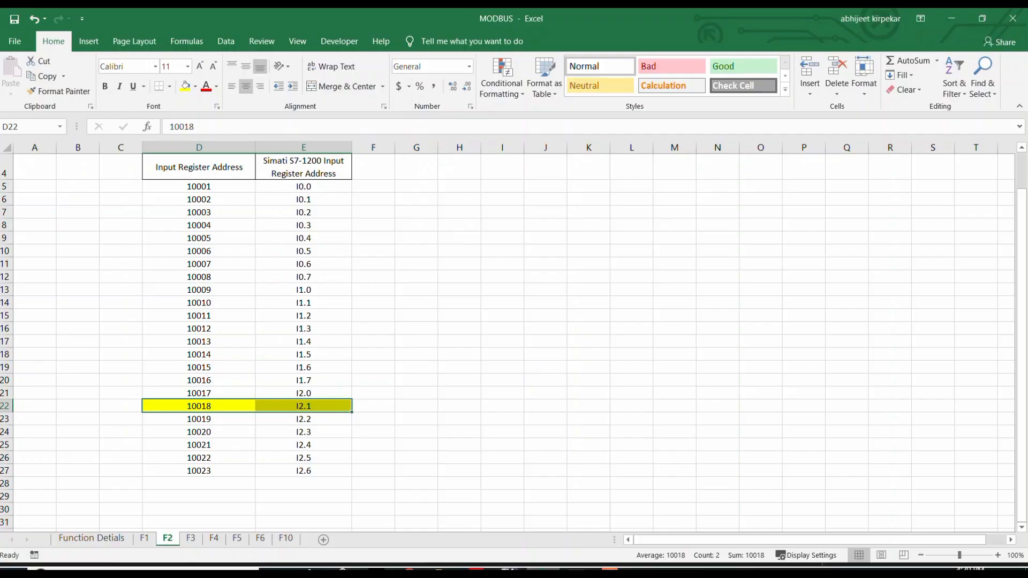
left_click(543, 571)
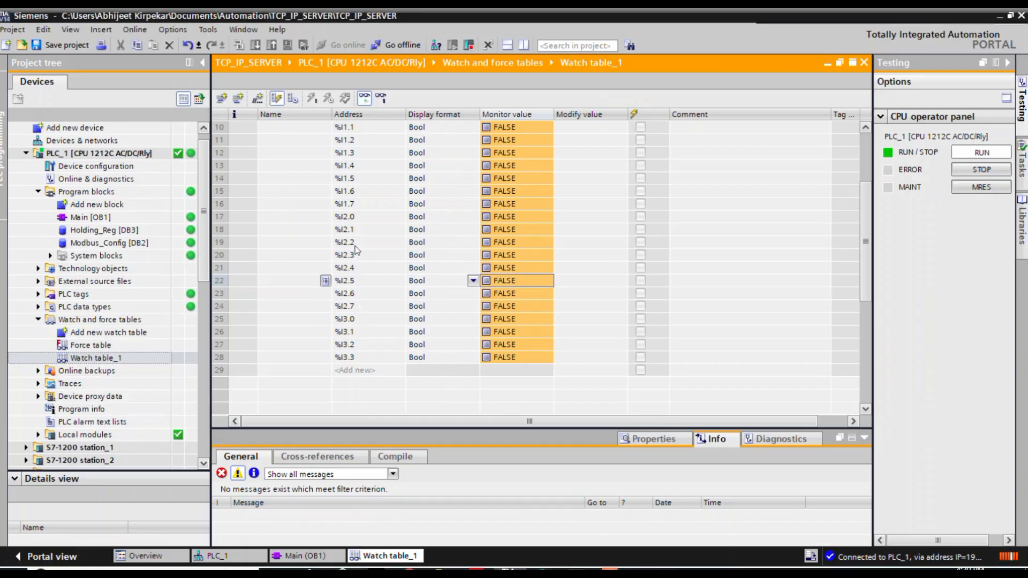
left_click(351, 229)
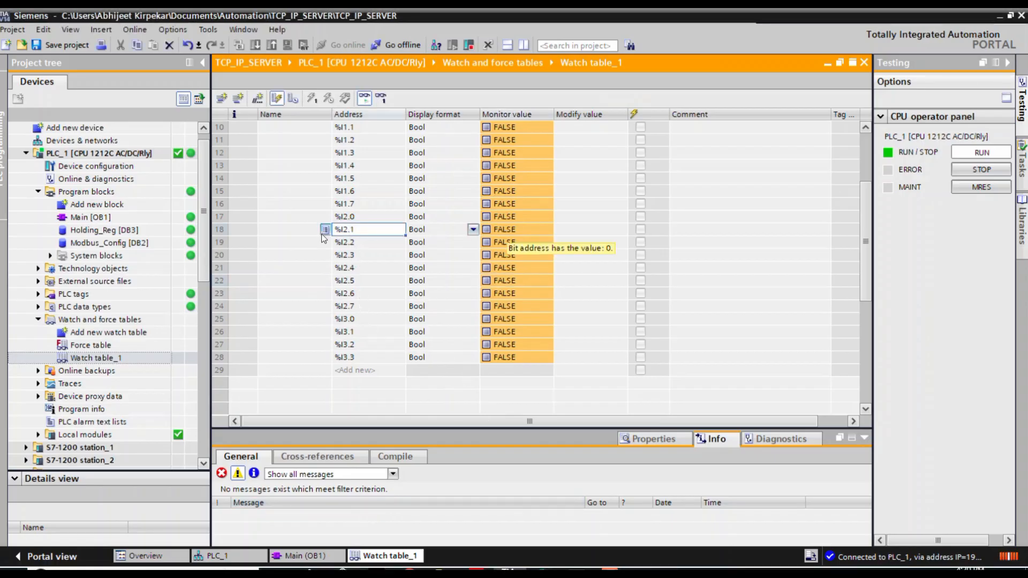
right_click(349, 233)
mouse_move(372, 242)
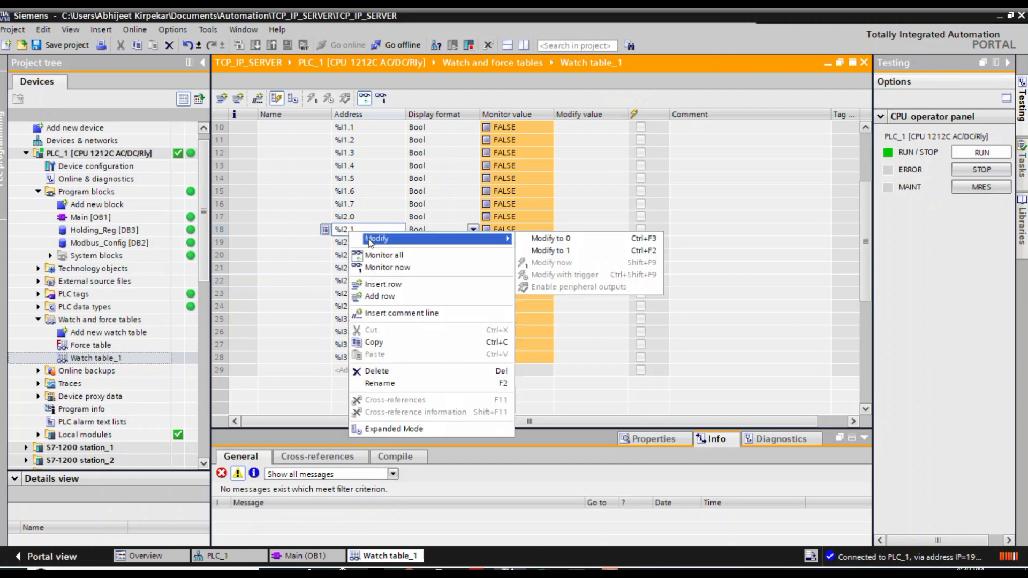
left_click(543, 252)
left_click(578, 574)
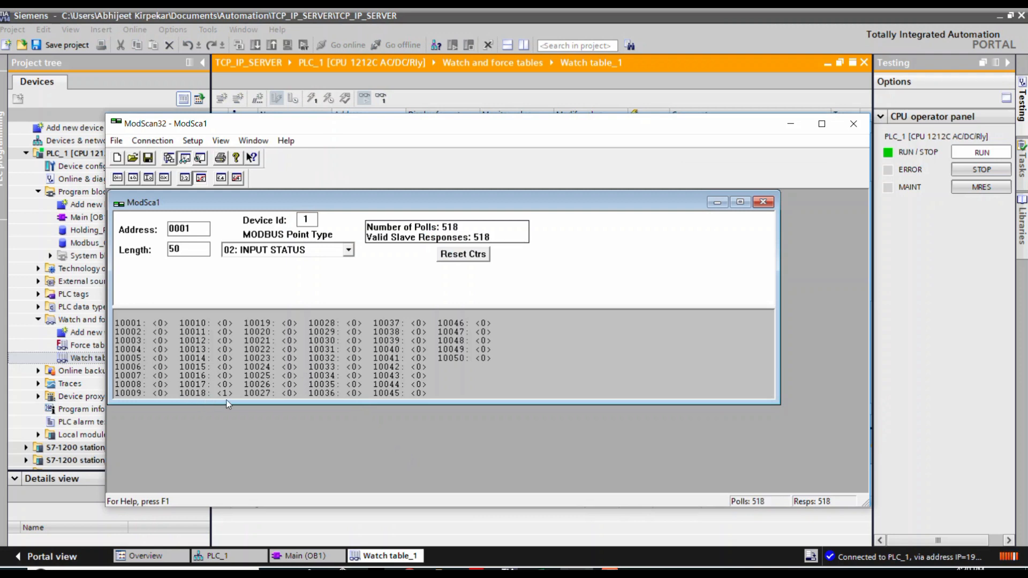
Modify %I2.1 to 0 in the TIA Portal watch table and check input 10018 in ModScan32 again.
key("alt+Tab")
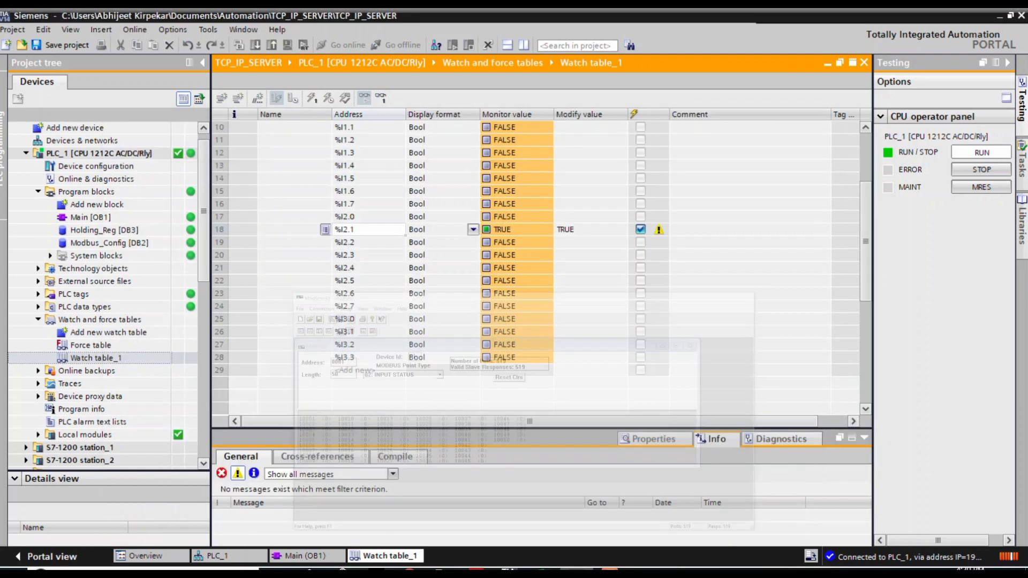
right_click(353, 234)
mouse_move(482, 238)
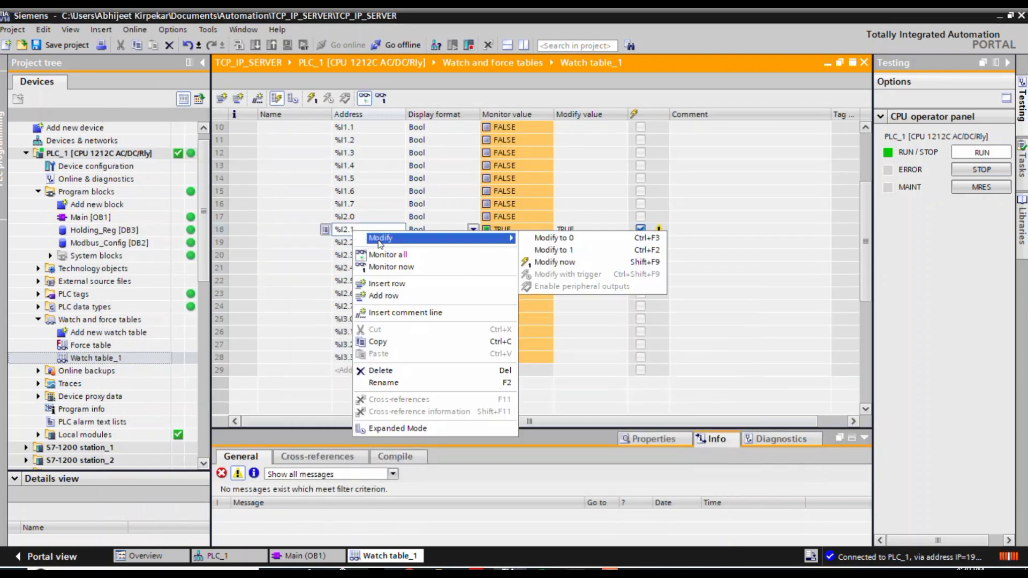
left_click(555, 240)
left_click(572, 571)
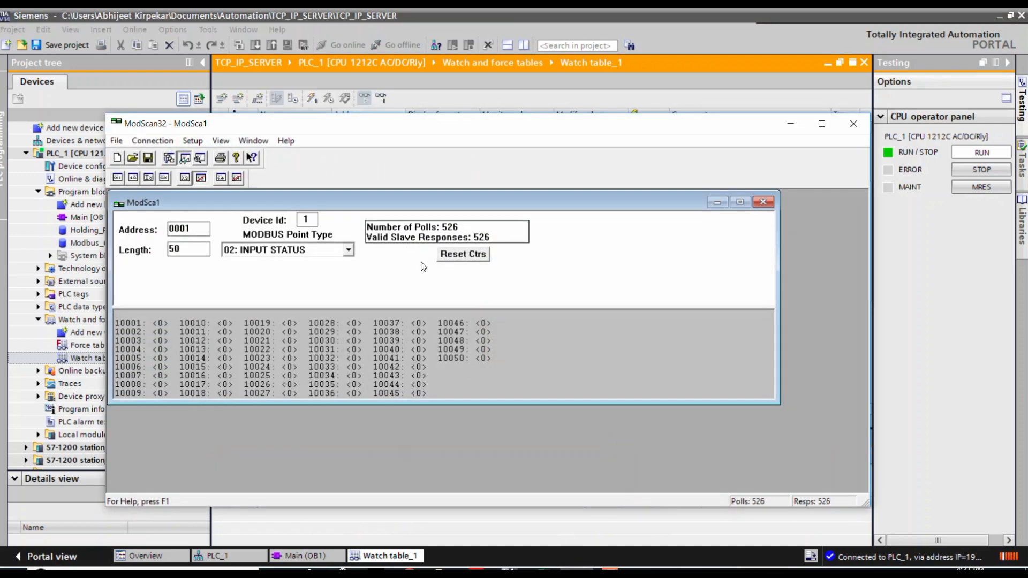
Move and resize the ModScan32 window and its ModSca1 document so they sit beside the watch table's monitor values.
left_click_drag(393, 134, 578, 80)
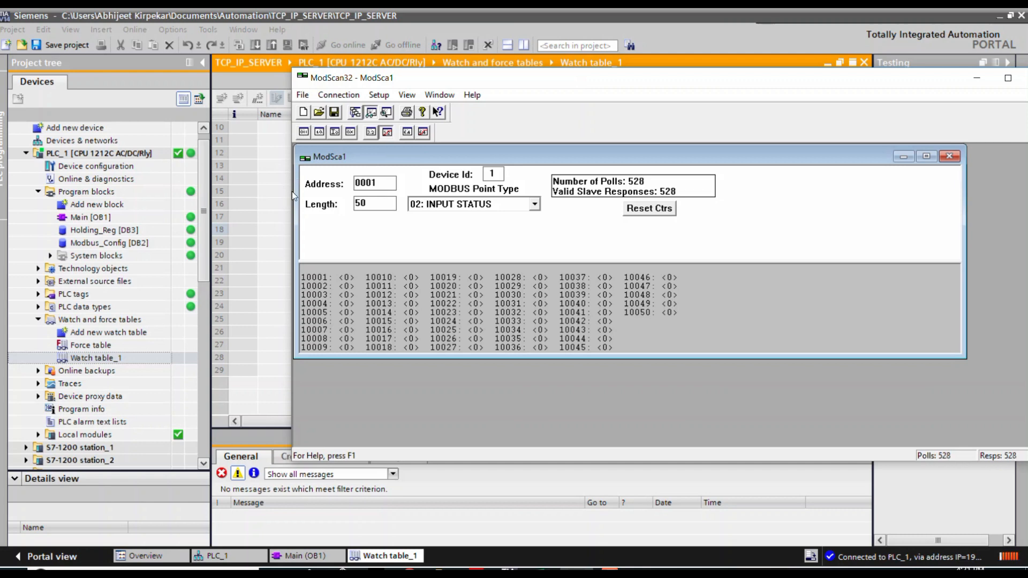
left_click_drag(294, 192, 615, 194)
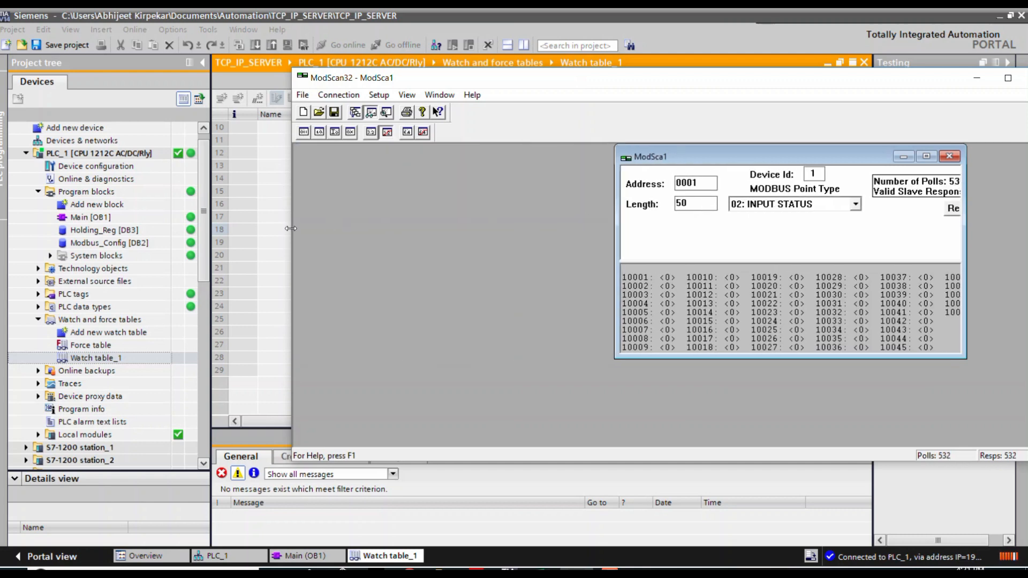
left_click_drag(291, 229, 601, 229)
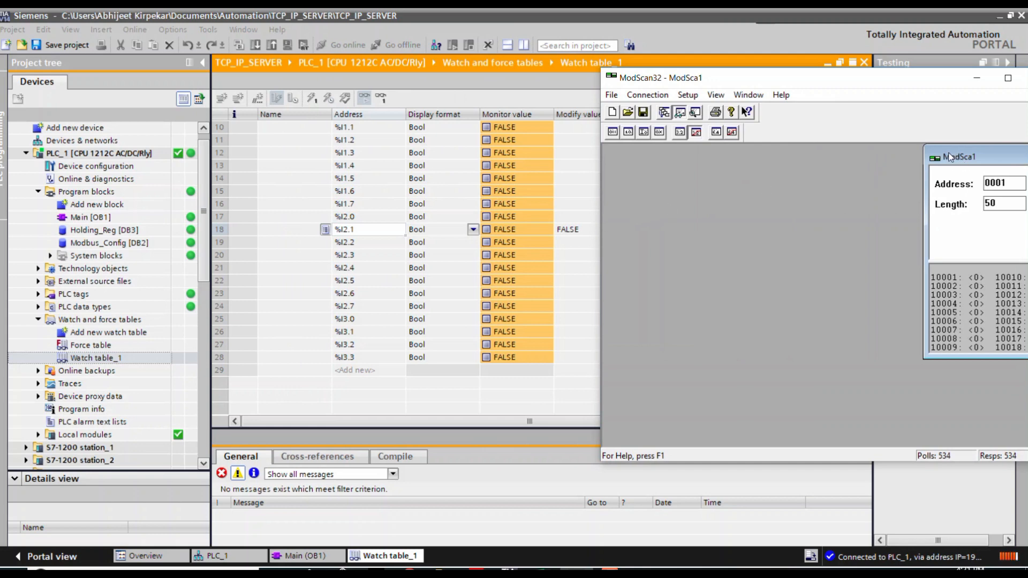
left_click_drag(950, 157, 625, 164)
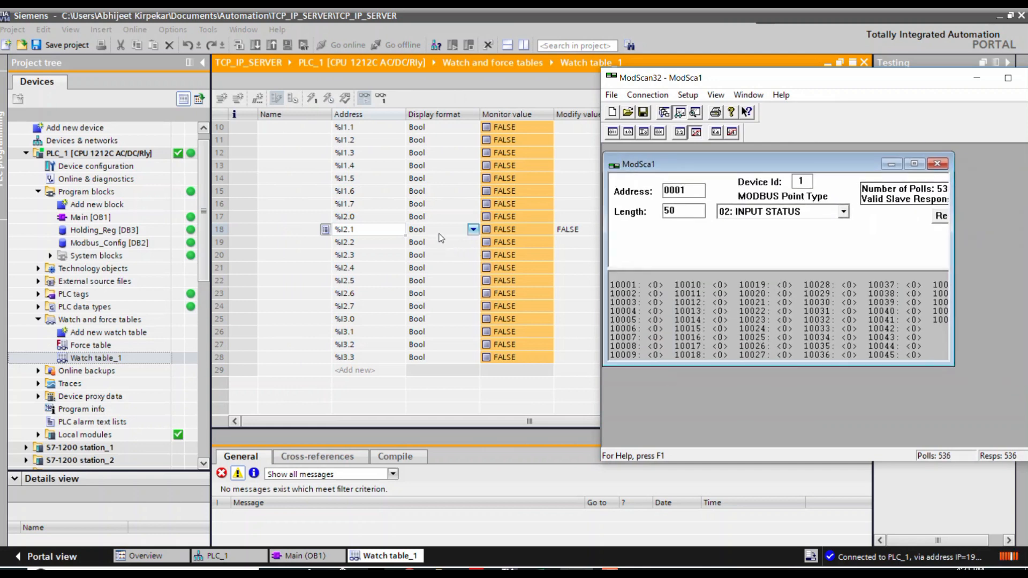
Modify %I2.1 to 1 in the watch table and bring ModScan32 forward to compare input 10018 side by side.
right_click(441, 238)
mouse_move(480, 246)
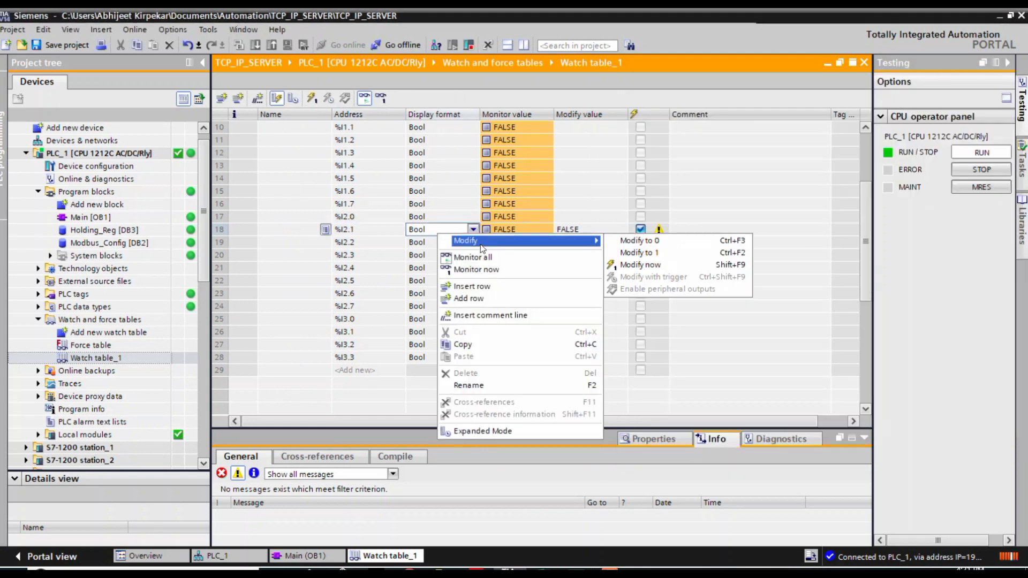
left_click(639, 252)
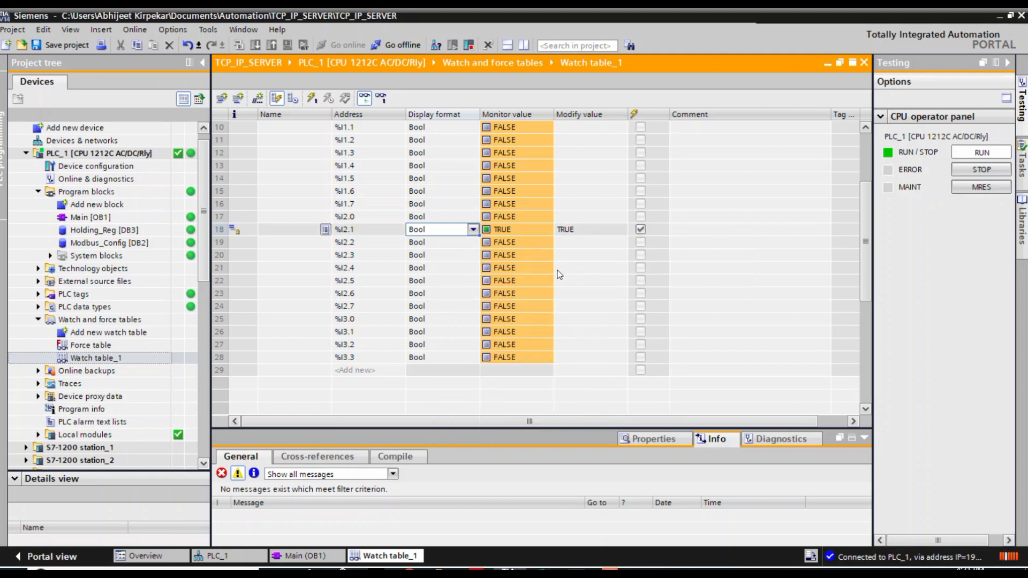
left_click(576, 573)
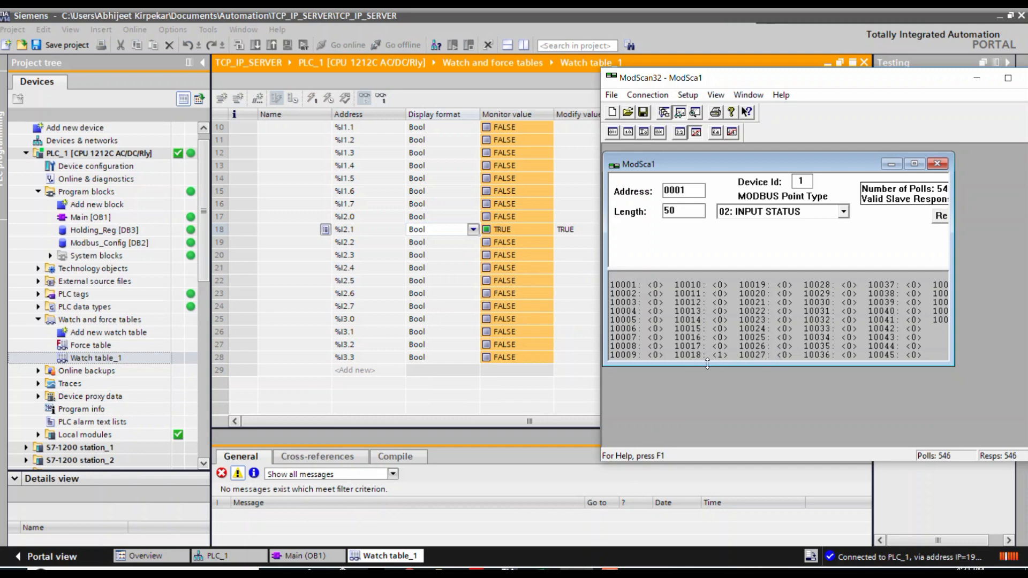
Modify %I2.1 back to 0 in the TIA Portal watch table.
left_click(433, 230)
right_click(433, 230)
mouse_move(455, 231)
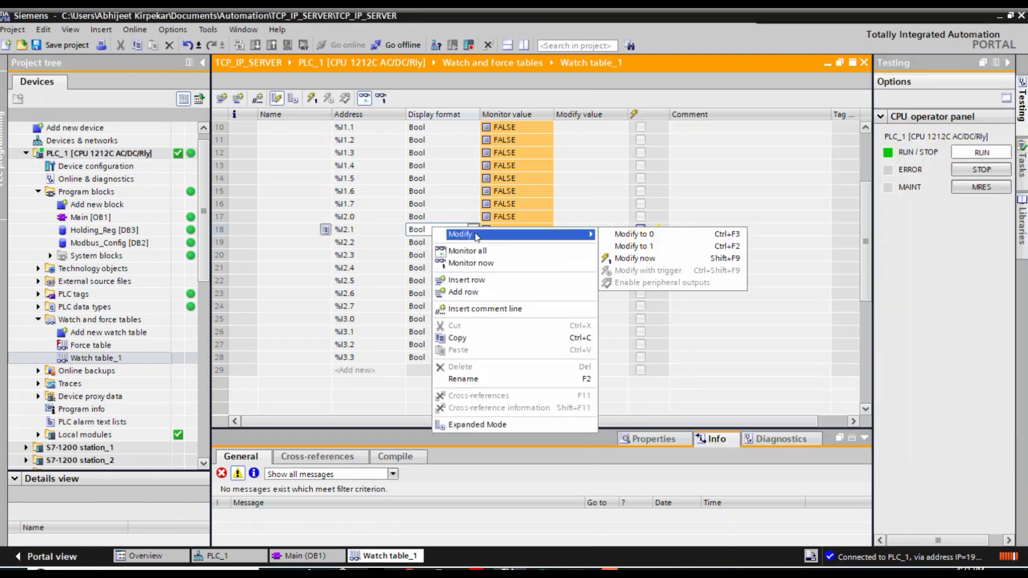
left_click(635, 232)
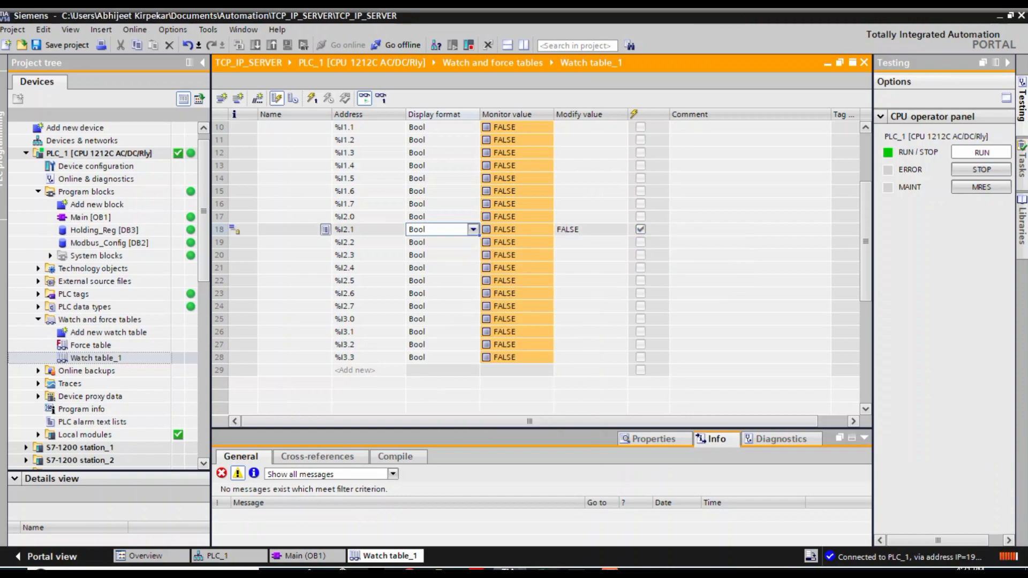
Switch to the MODBUS workbook and review the Read Holding Registers command and its function number on the Function Detials sheet.
left_click(510, 569)
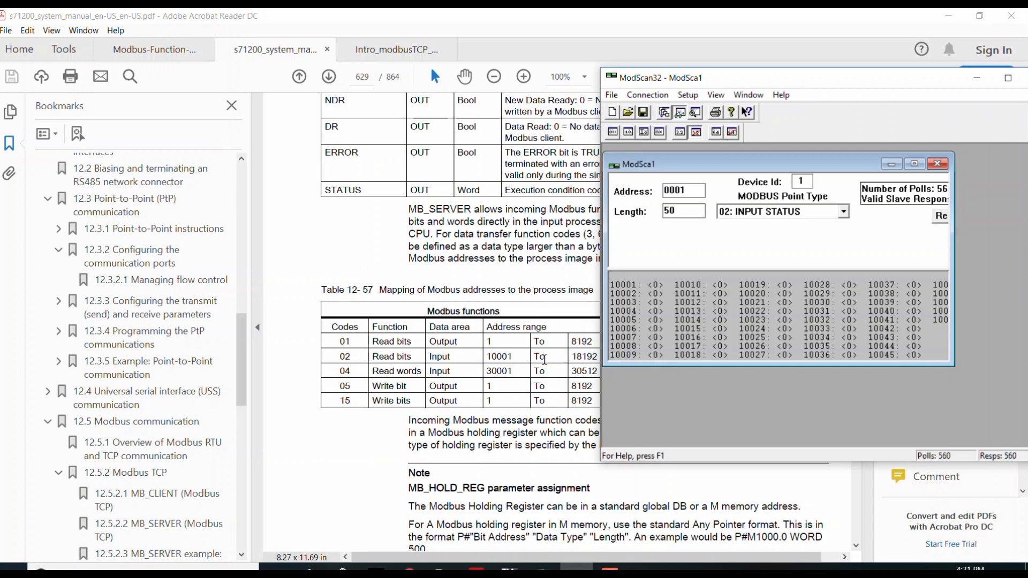
left_click(543, 570)
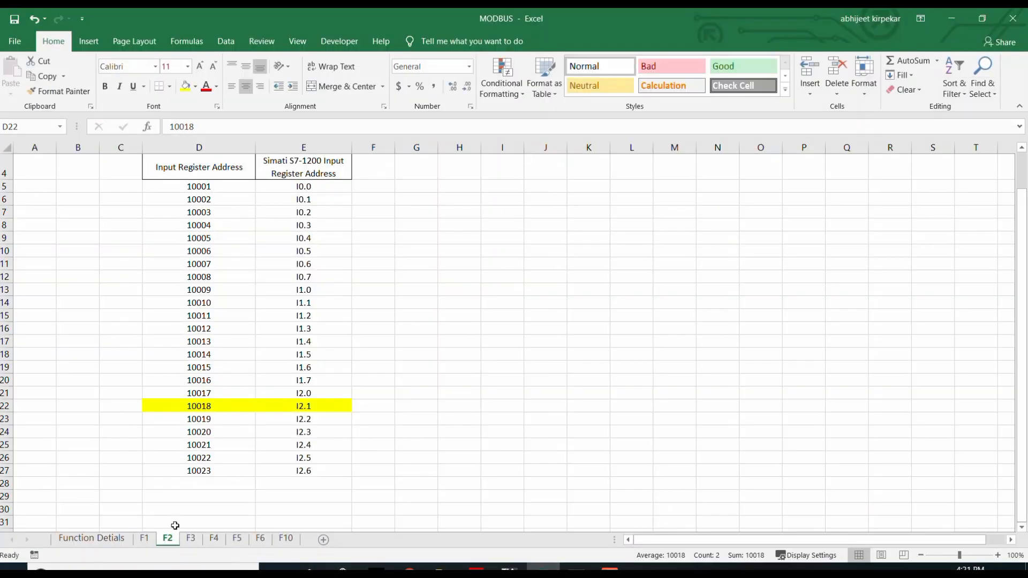
left_click(111, 539)
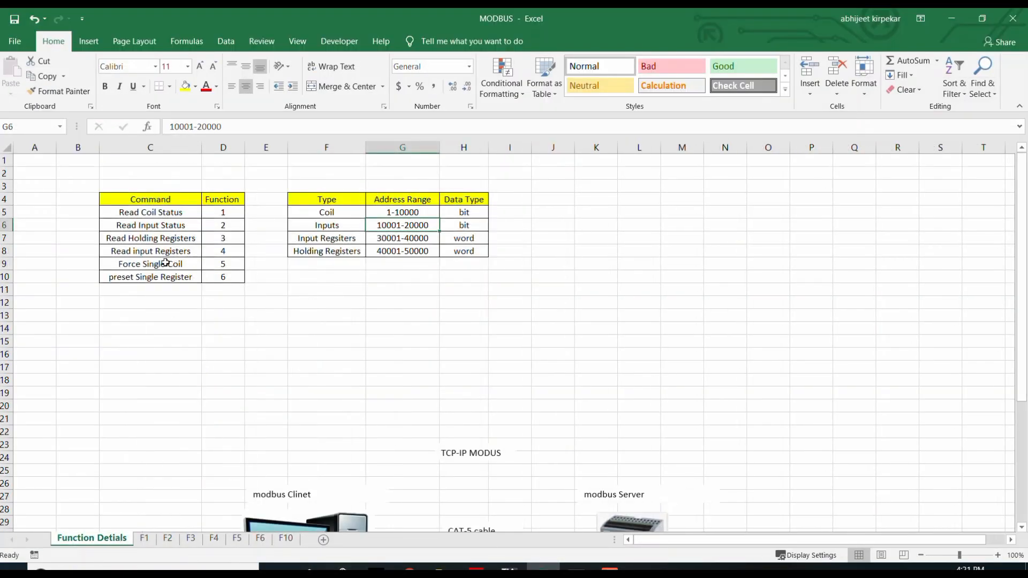
left_click(123, 239)
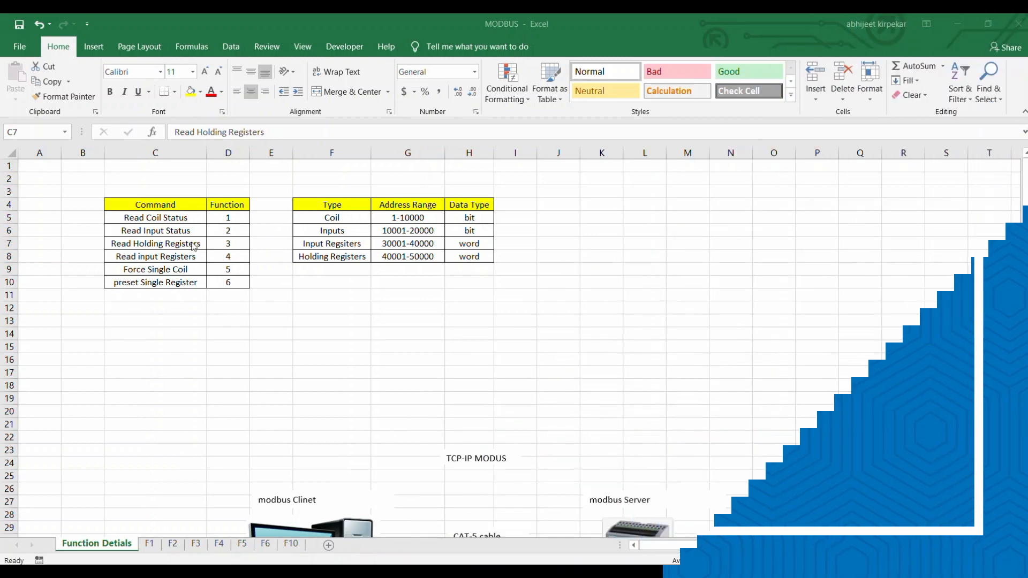
key("shift+Right")
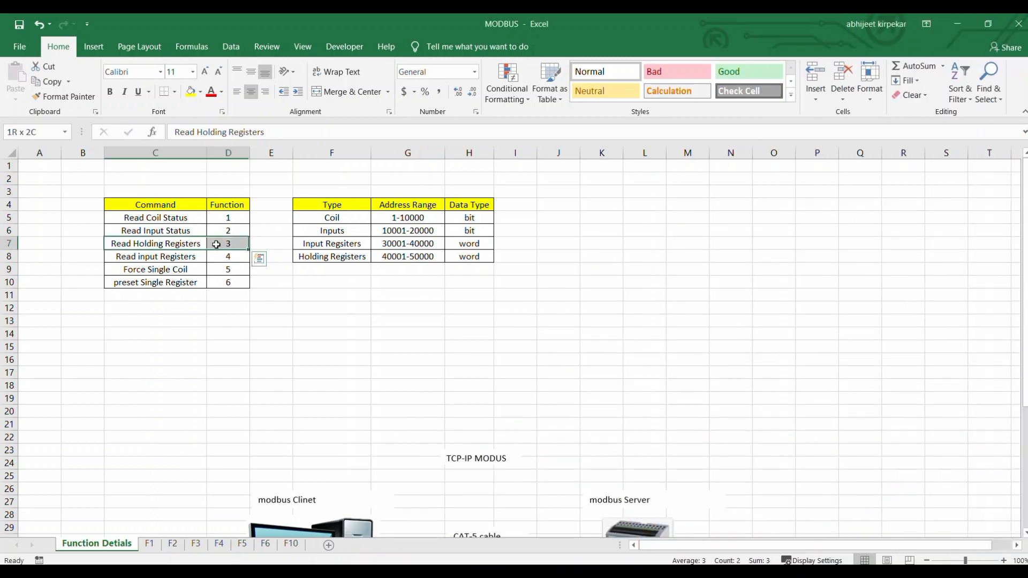
Examine the address range and data type of the Holding Registers row in the type table.
left_click(323, 257)
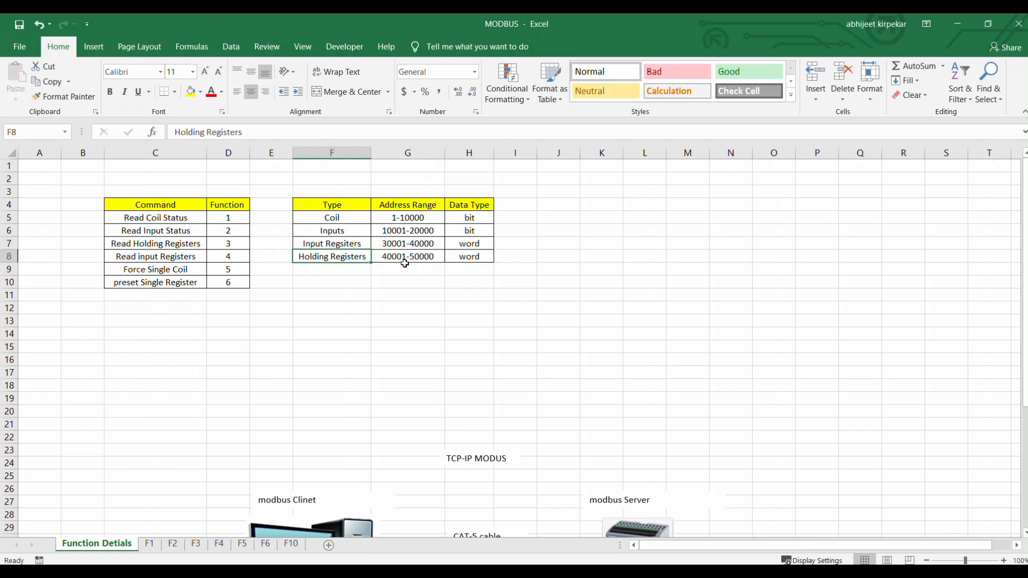
left_click(425, 262)
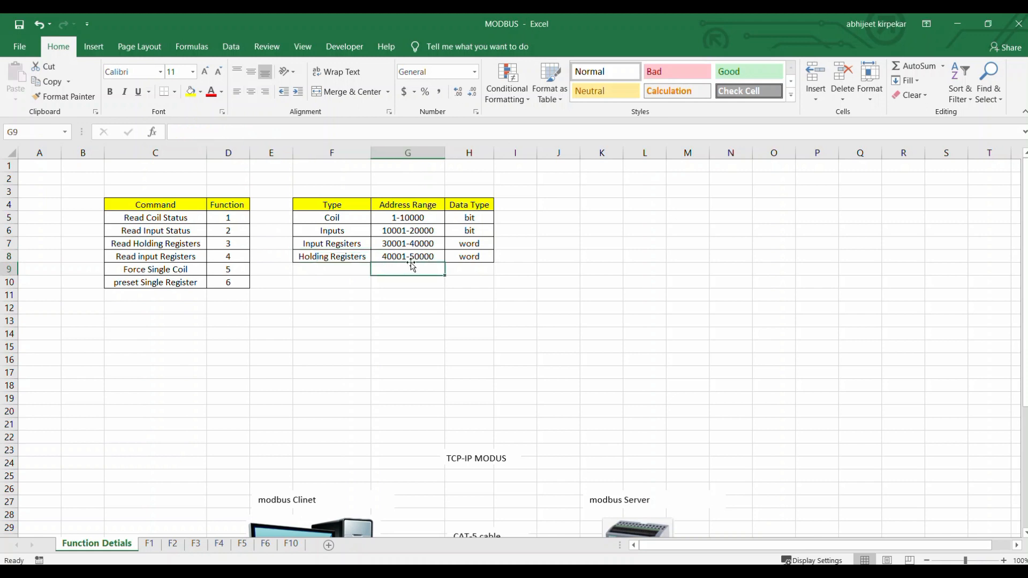
left_click(338, 257)
left_click_drag(338, 257, 395, 257)
left_click(474, 258)
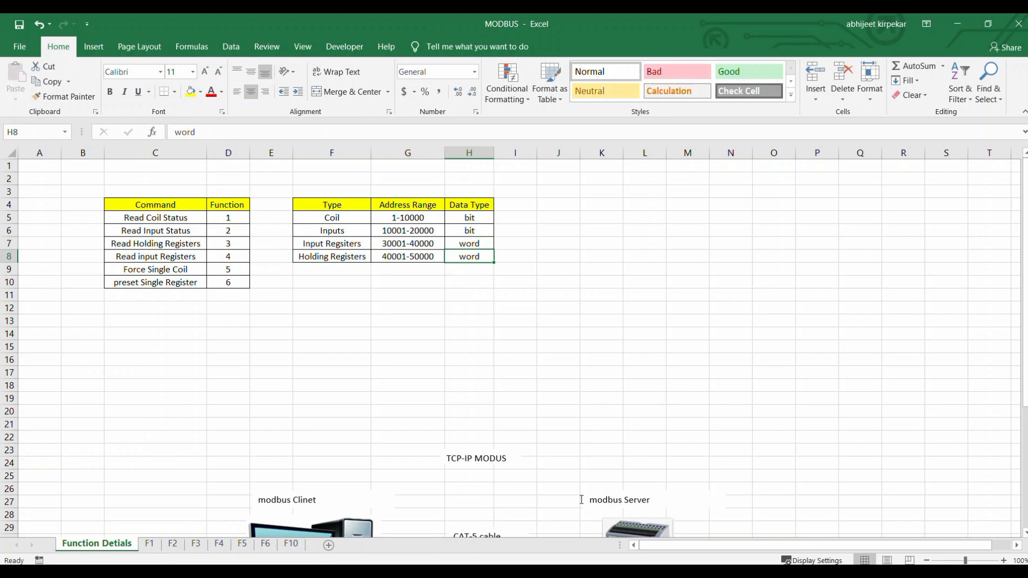
Switch to the S7-1200 system manual in Acrobat Reader and select the "MB_HOLD_REG parameter assignment" note heading on page 629.
mouse_move(465, 571)
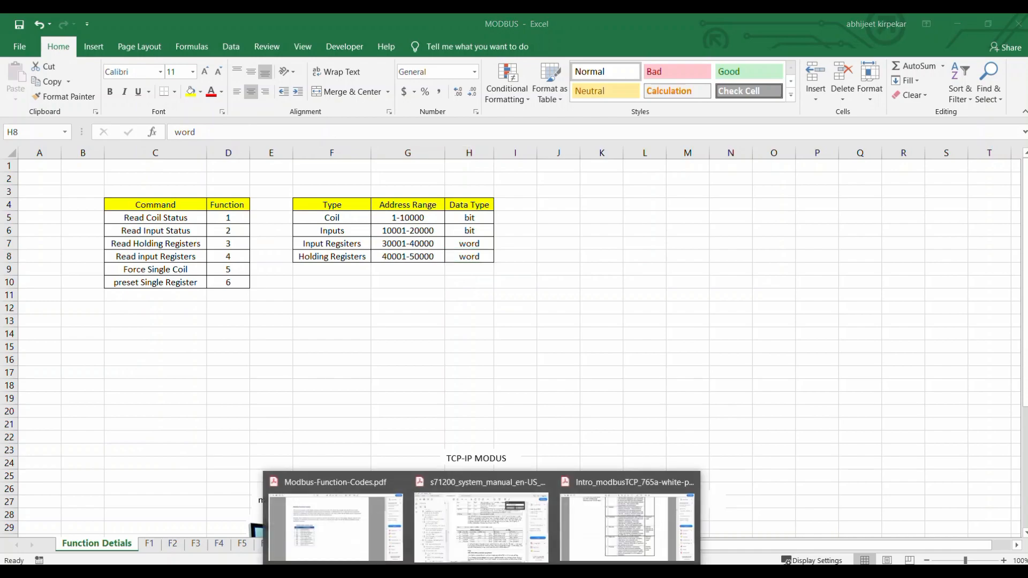
left_click(466, 530)
scroll(493, 460, "down", 2)
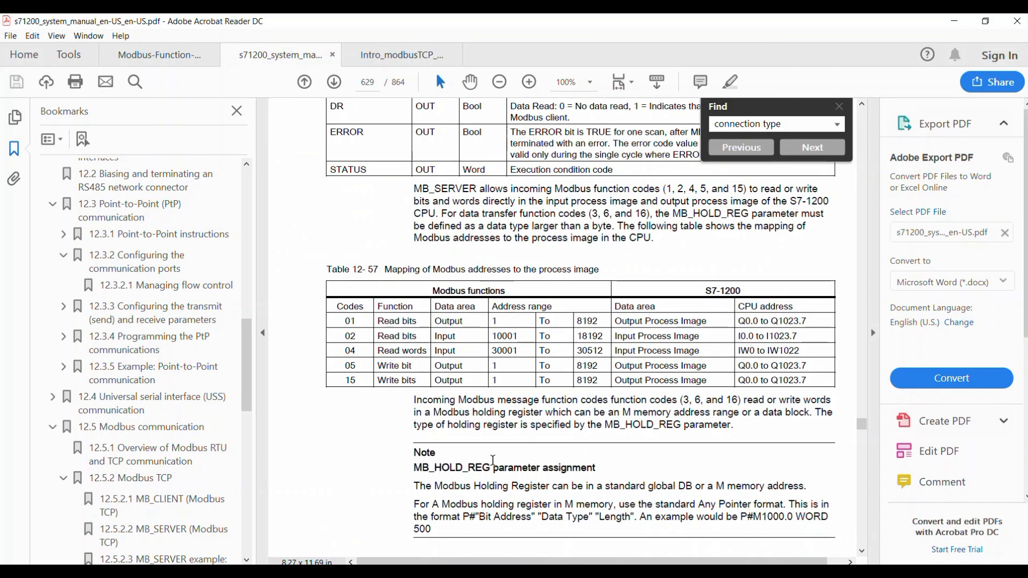
left_click_drag(411, 442, 595, 442)
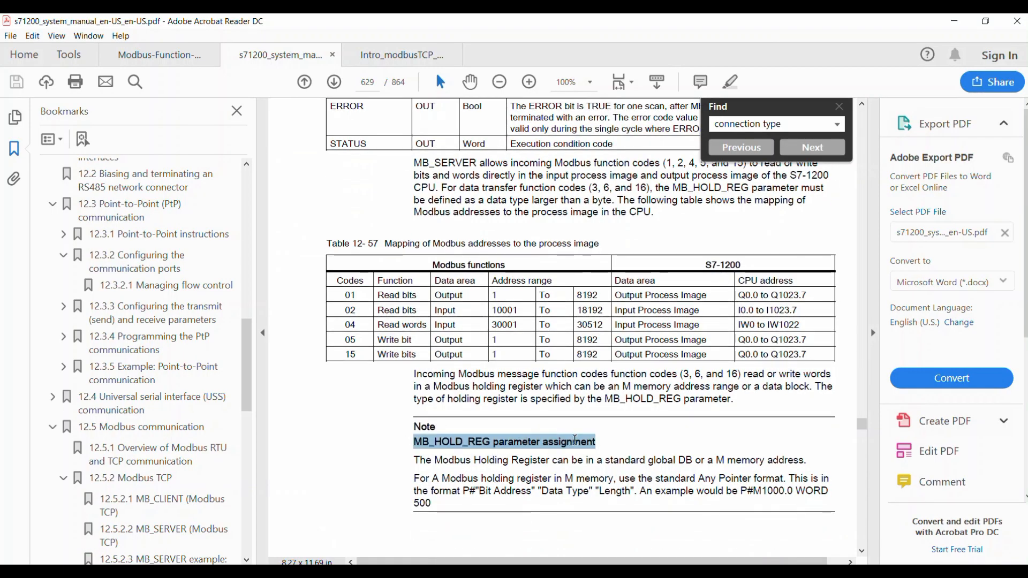
Switch to TIA Portal, open Main [OB1], and inspect the data type of the MB_SERVER block's MB_HOLD_REG parameter.
left_click(498, 570)
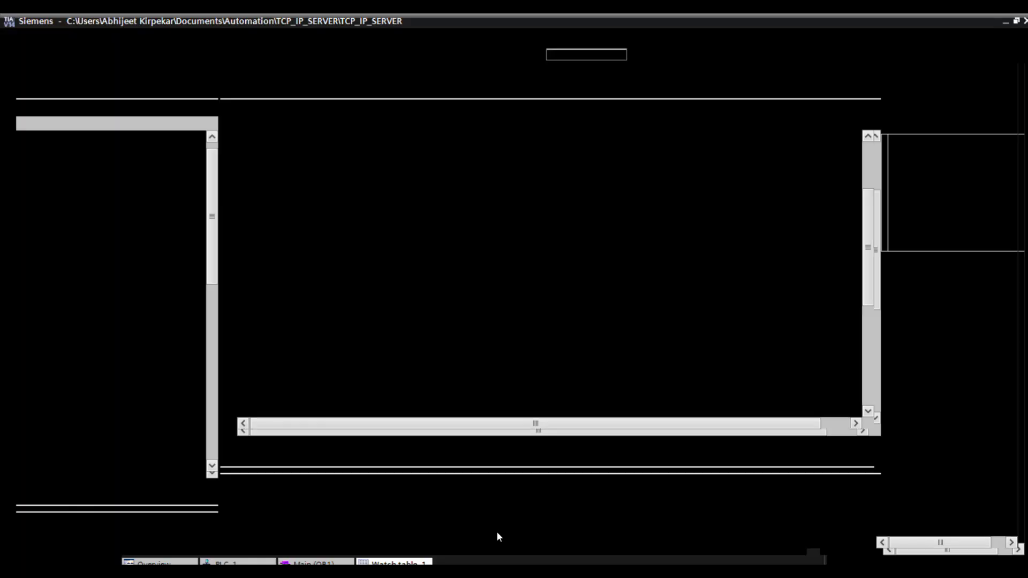
double_click(103, 251)
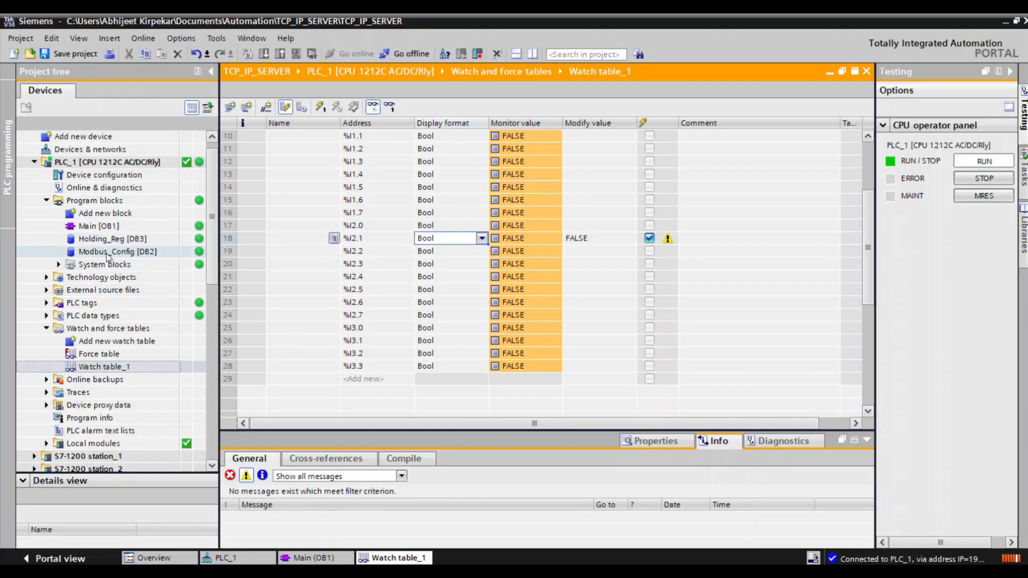
double_click(99, 226)
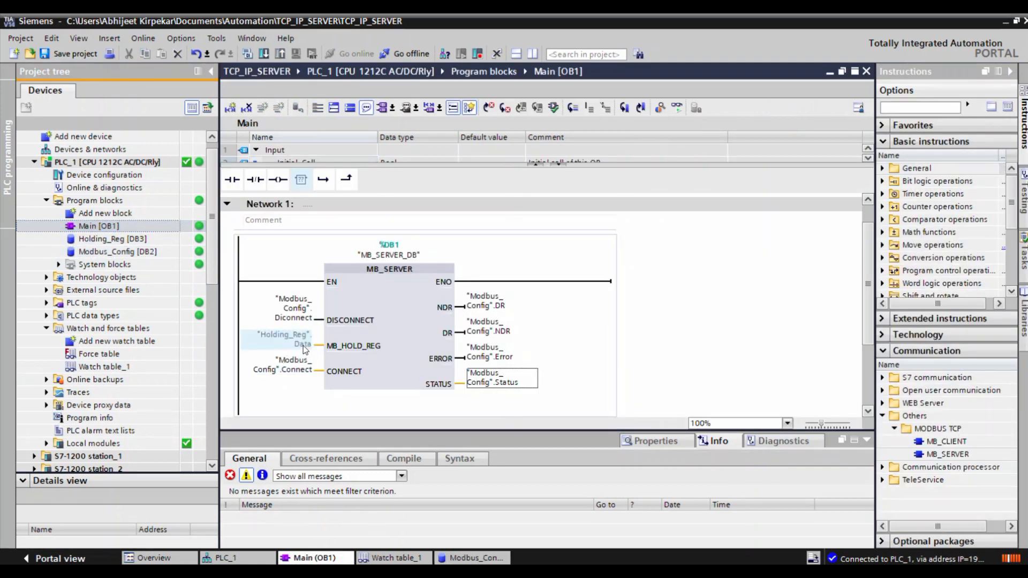
mouse_move(307, 345)
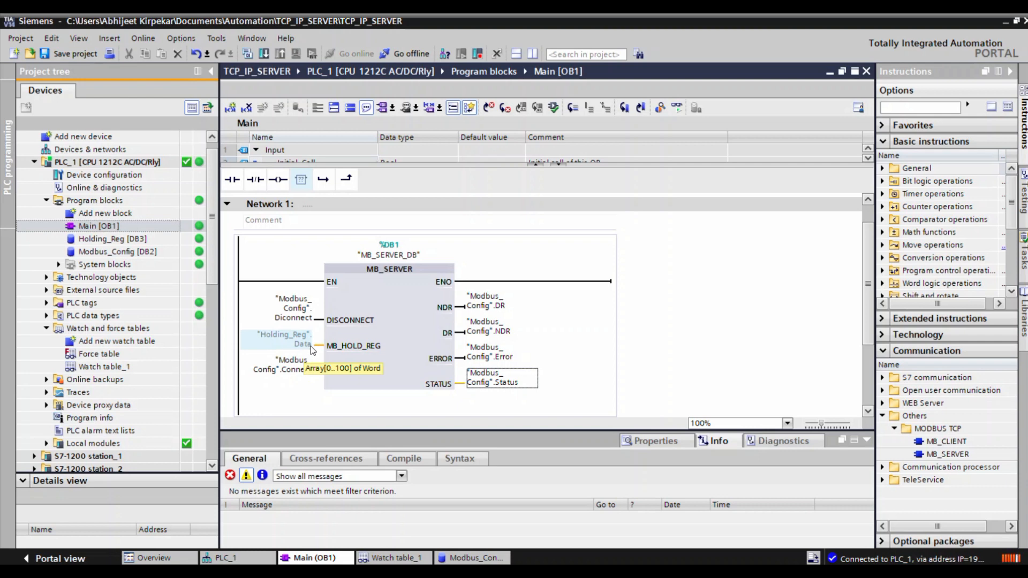
Open the Holding_Reg [DB3] data block and expand the Data array to examine its word elements.
left_click(106, 239)
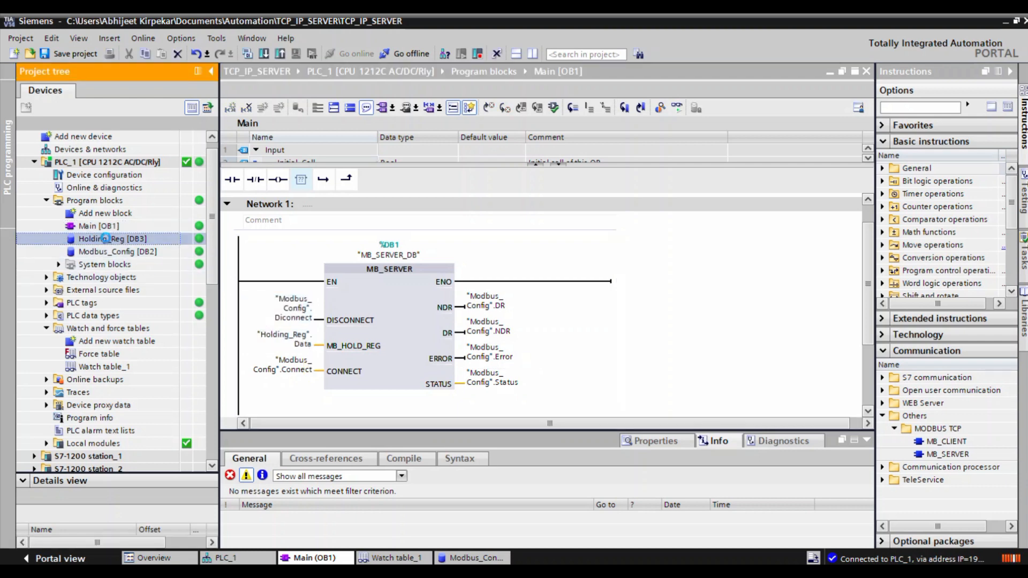
double_click(106, 239)
left_click(269, 164)
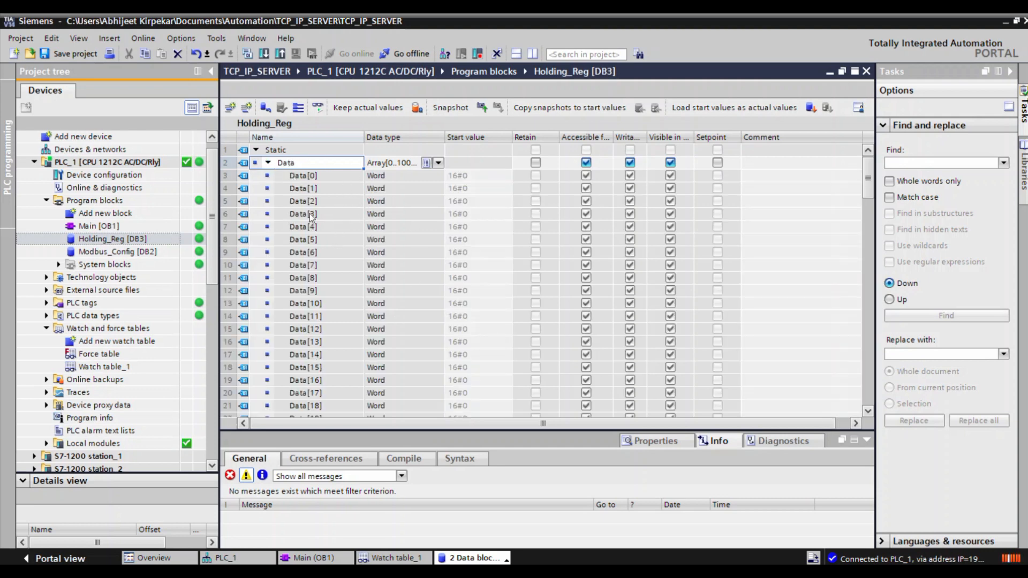
Examine the Data array of Holding_Reg from its first to its last word element and the start value of Data[0].
scroll(329, 291, "down", 6)
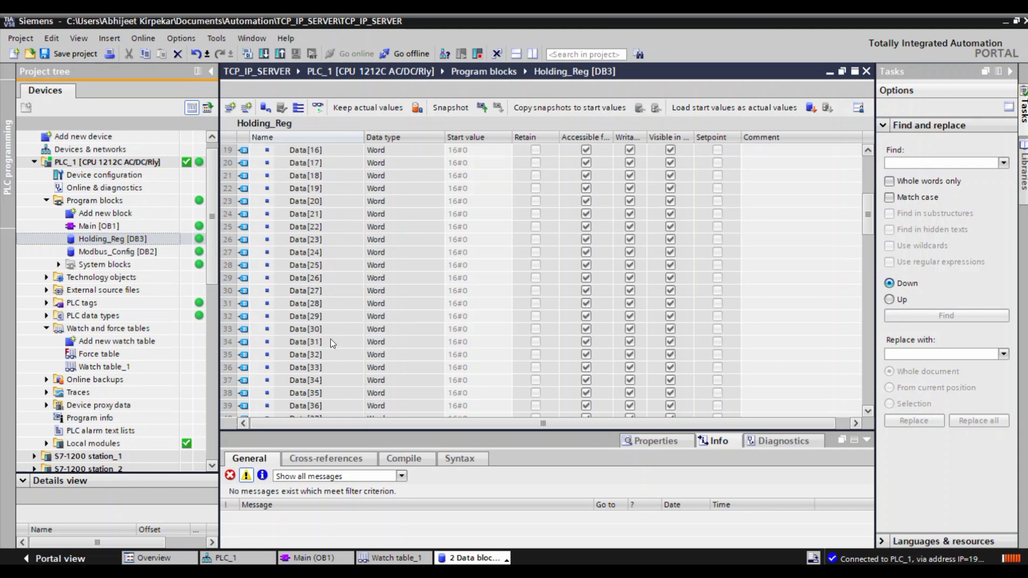
scroll(330, 343, "down", 20)
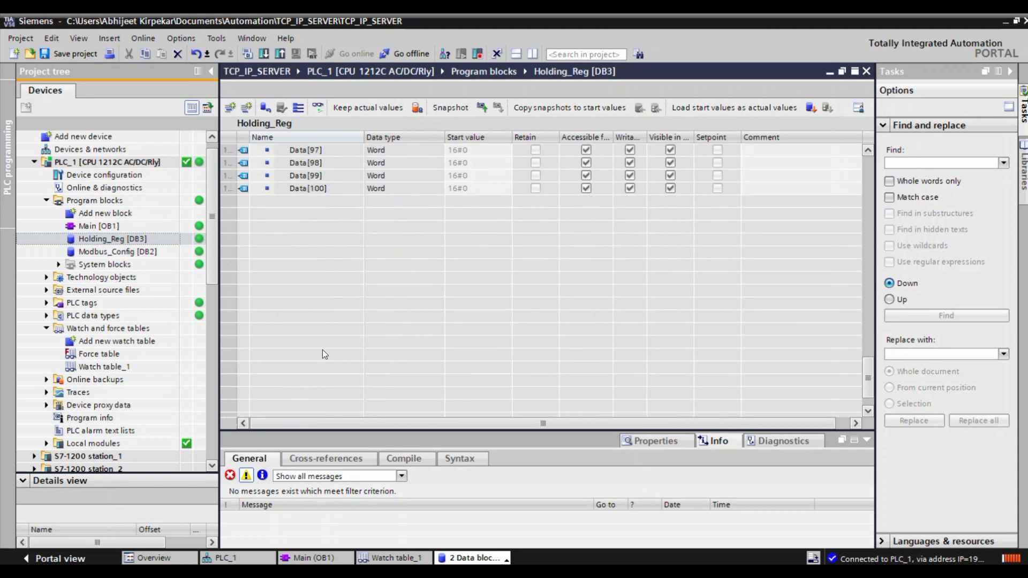
scroll(322, 346, "up", 20)
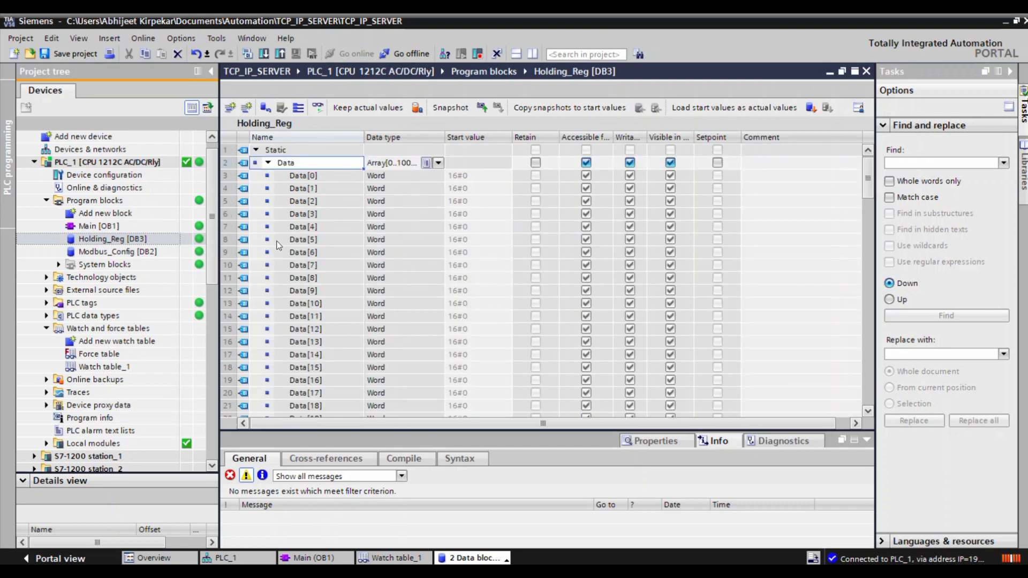
left_click(306, 181)
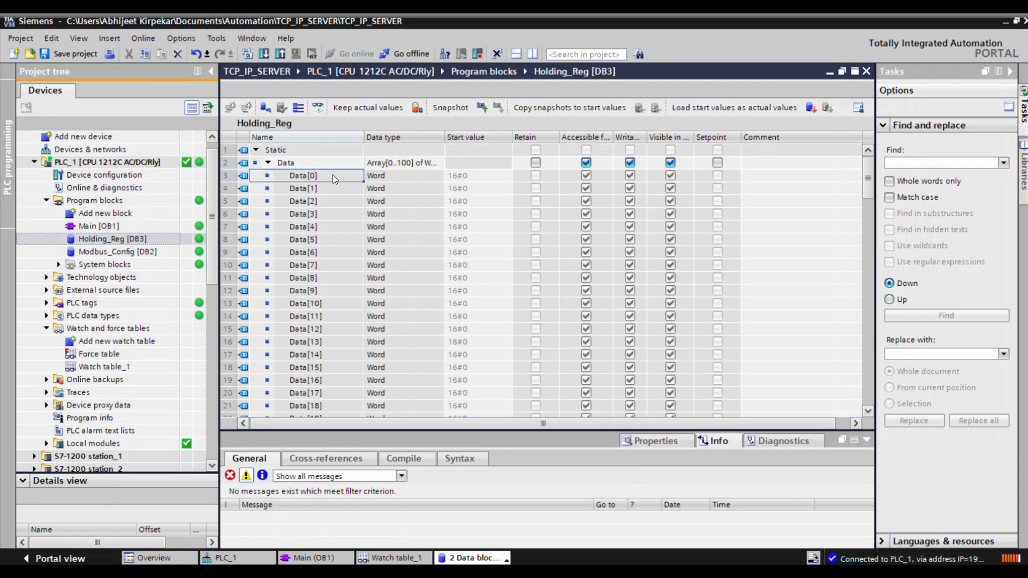
left_click(461, 177)
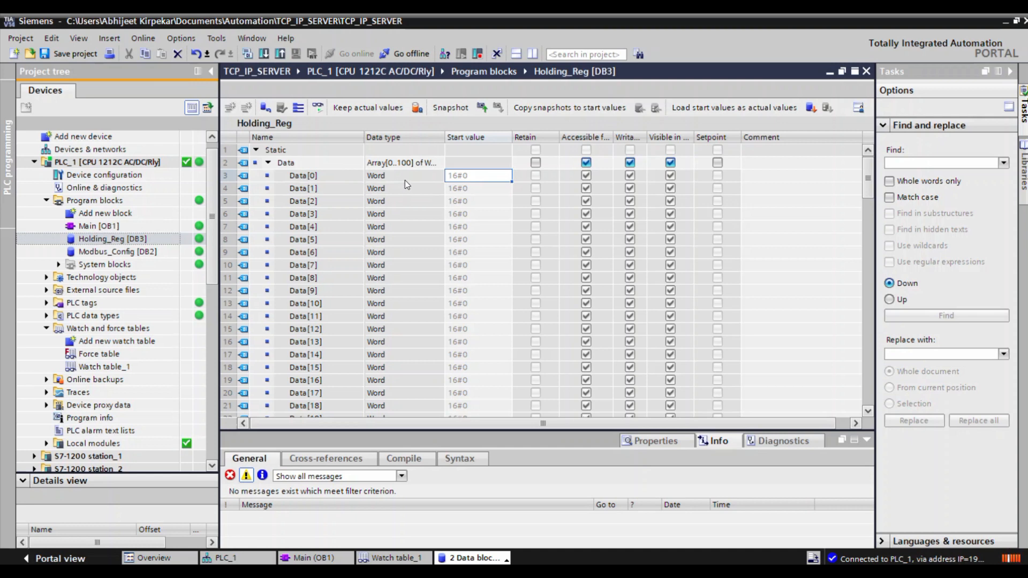
Switch to ModScan32 and set the Modbus point type to 03: HOLDING REGISTER with a length of 5.
key("alt+Tab")
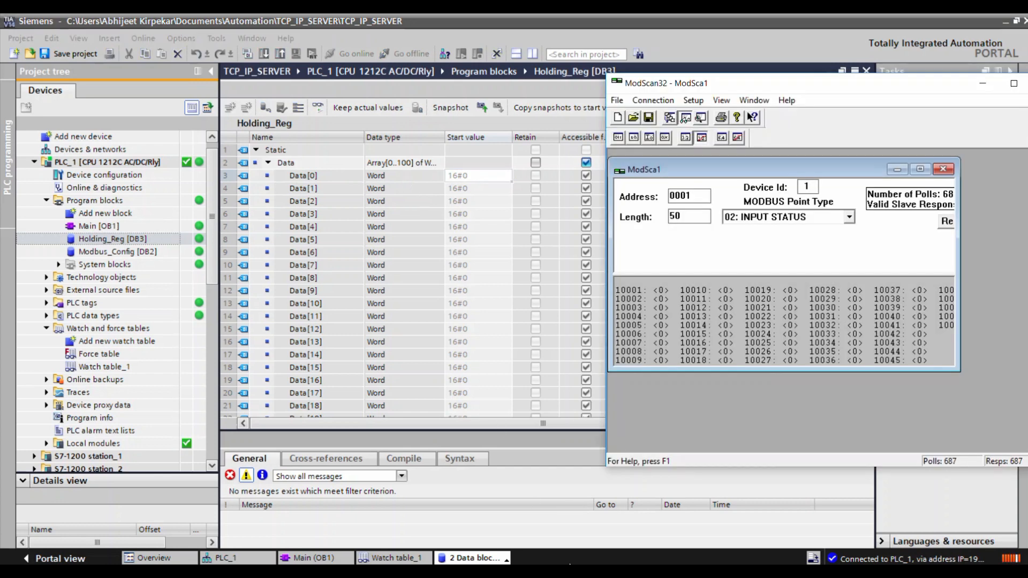
left_click(746, 215)
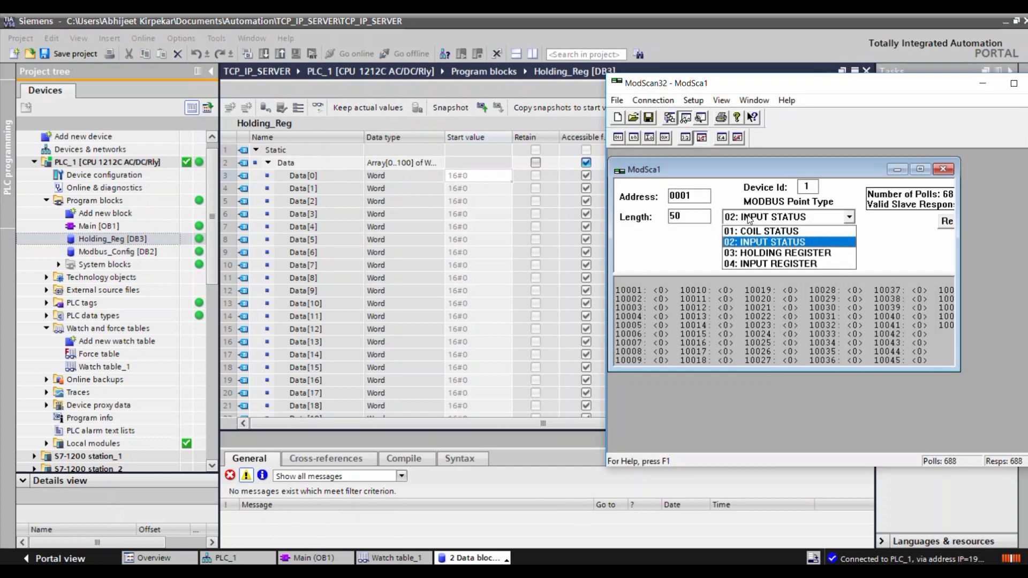
left_click(758, 252)
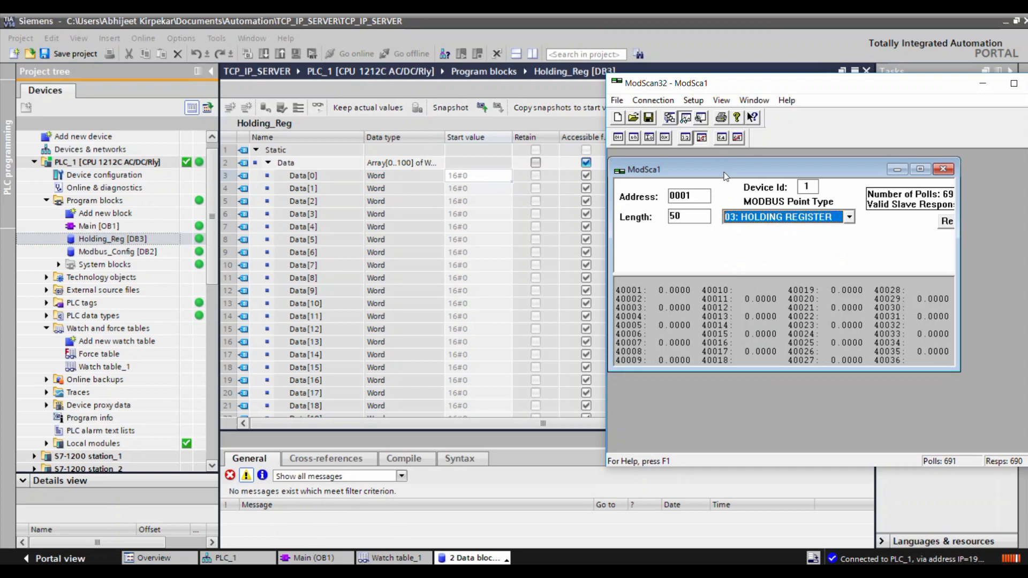
left_click_drag(726, 171, 744, 178)
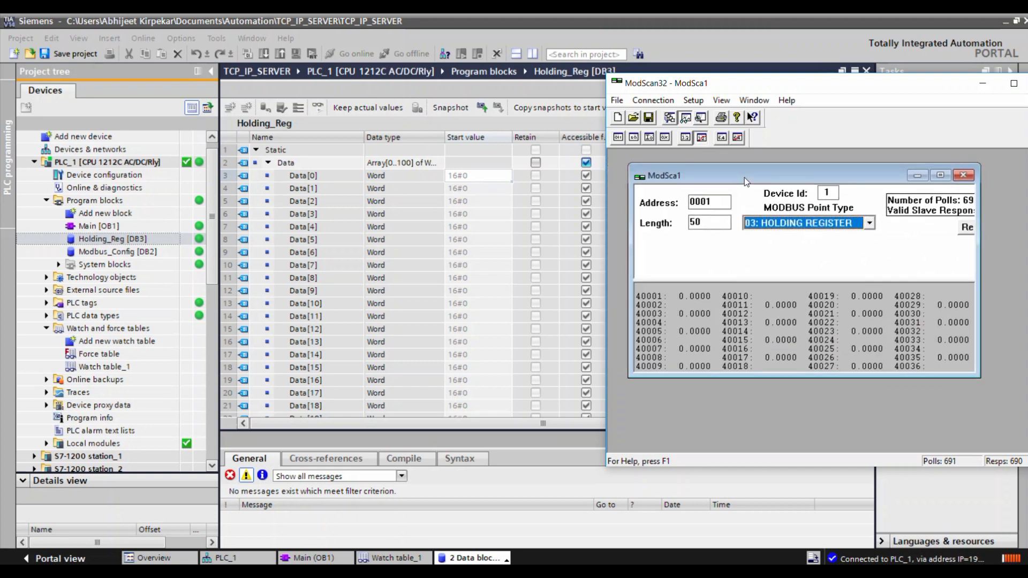
double_click(698, 223)
type("5")
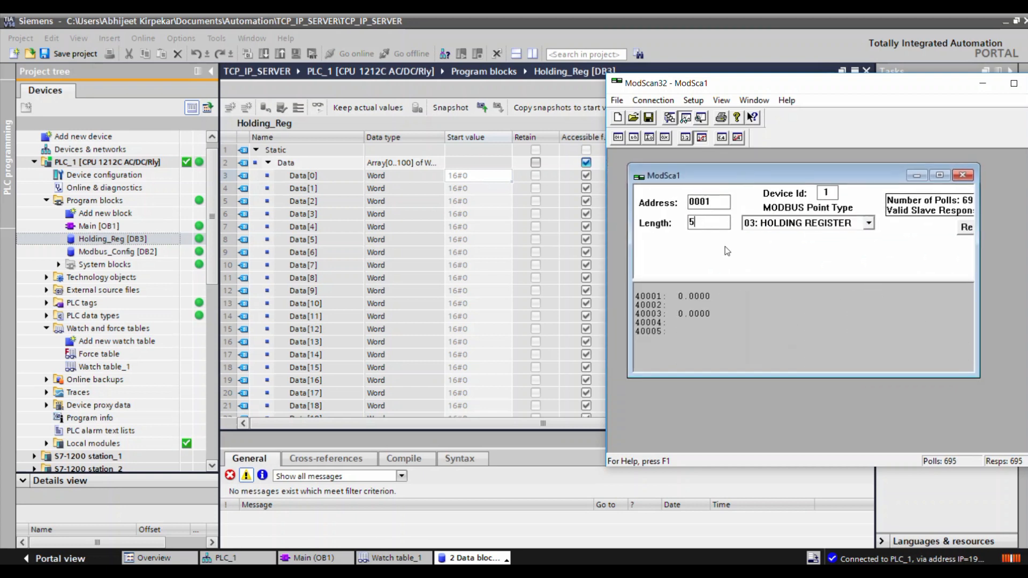
Display the register values as decimal integers and move the ModScan32 window over the middle of TIA Portal.
left_click(684, 139)
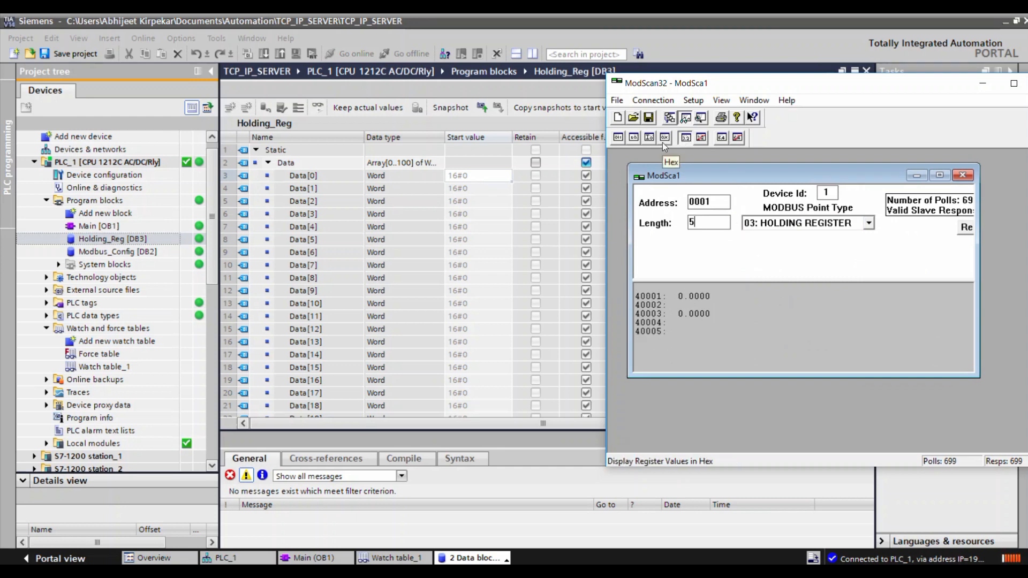
left_click(635, 138)
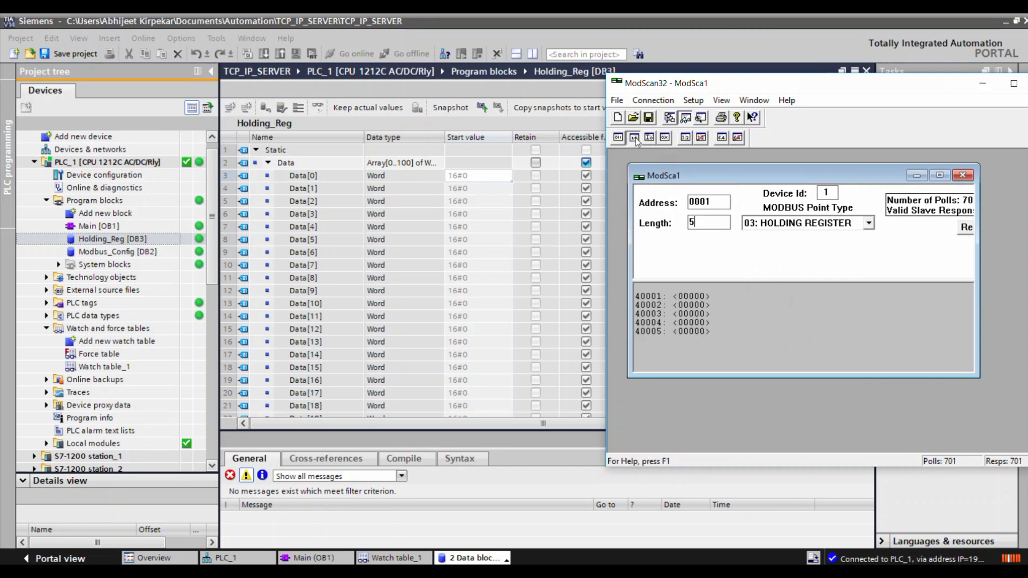
left_click_drag(745, 170, 763, 158)
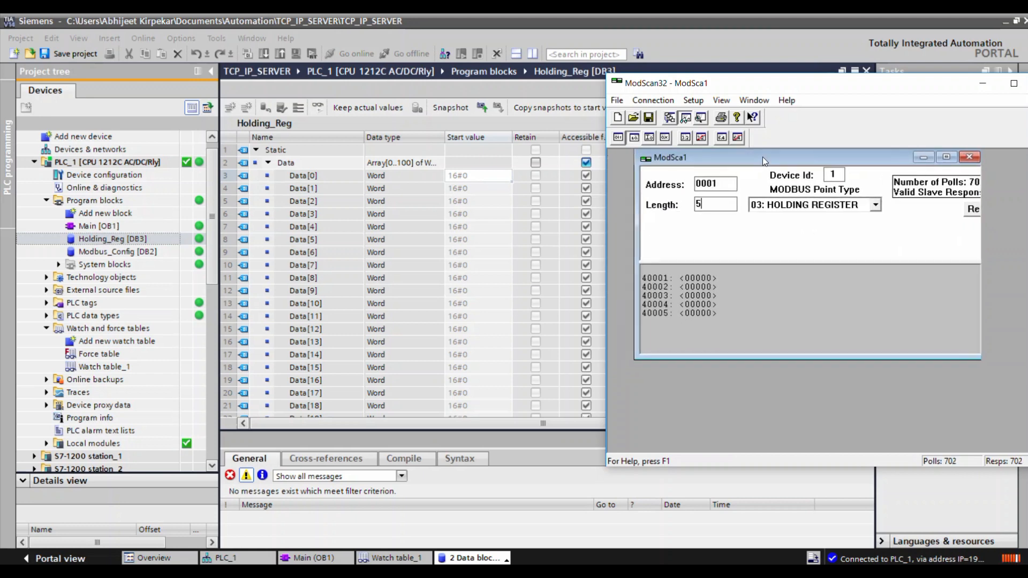
left_click_drag(754, 86, 595, 80)
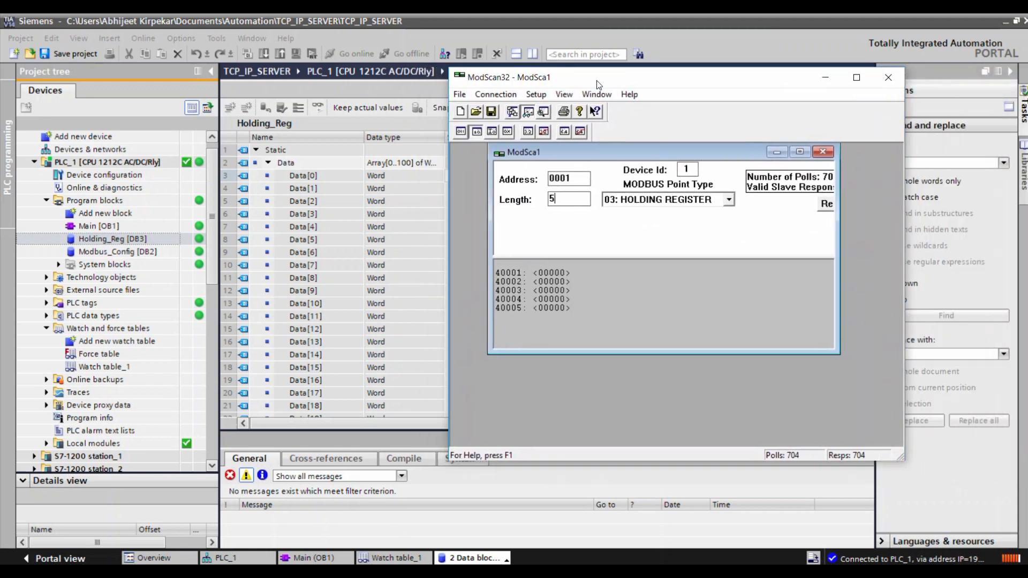
Switch to TIA Portal, open Watch table_1, and add the tag "Holding_Reg".Data[0] in row 29.
left_click(431, 279)
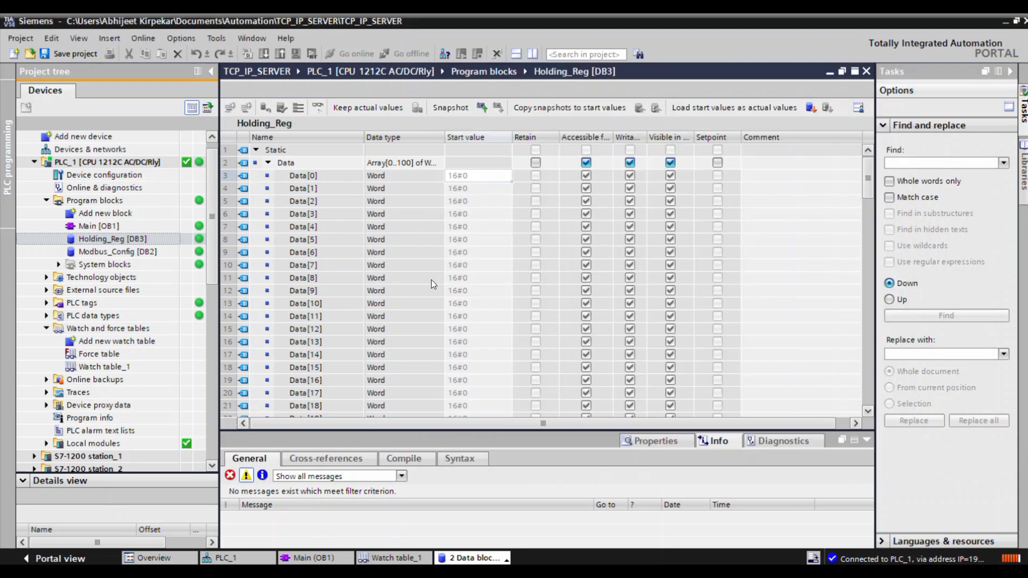
double_click(99, 367)
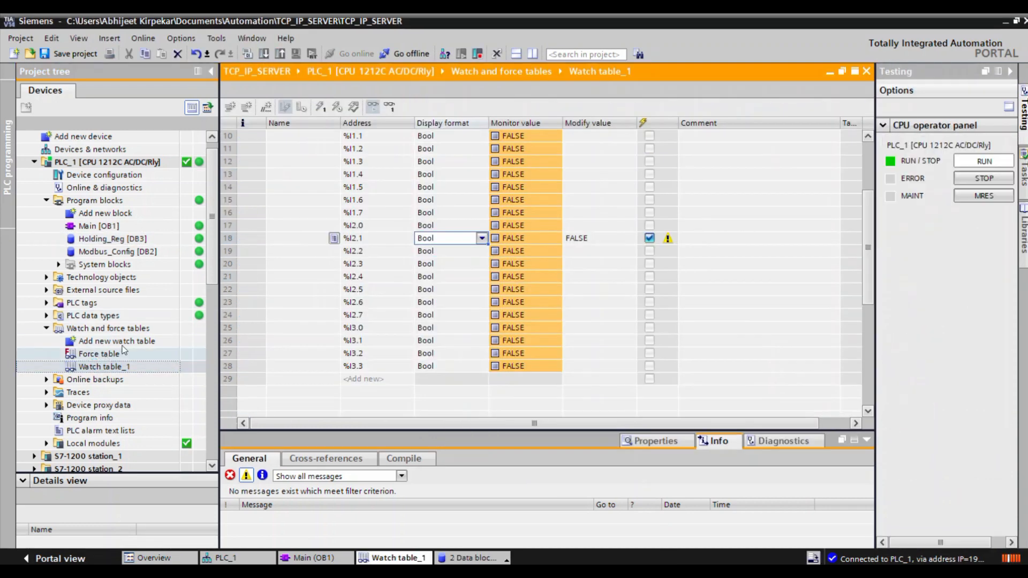
left_click(361, 342)
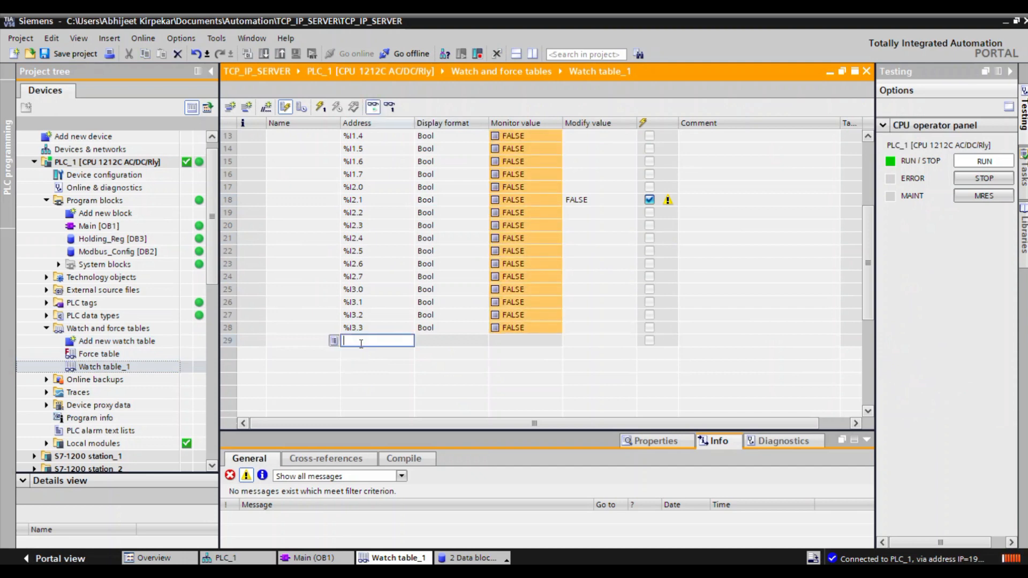
left_click(304, 336)
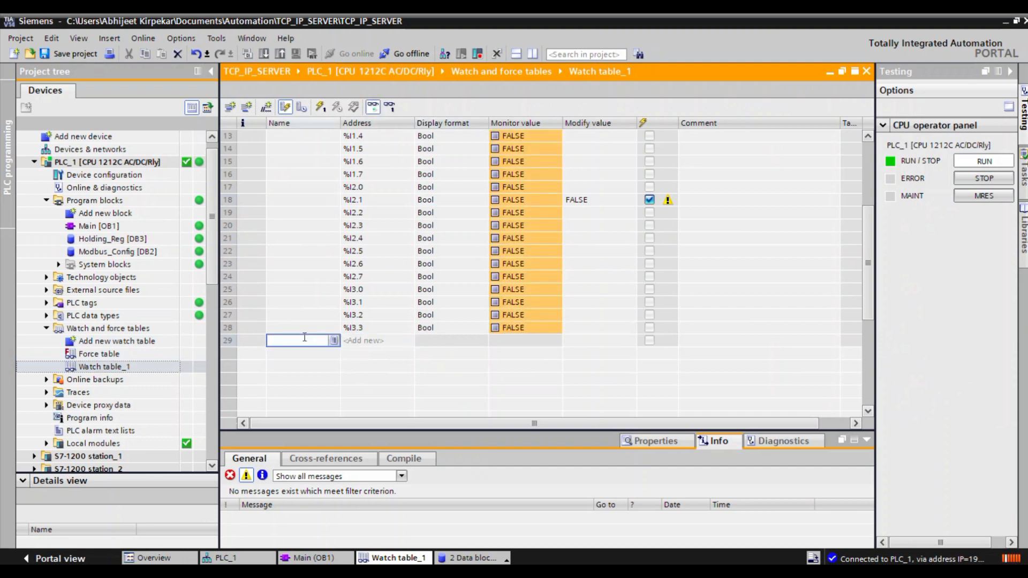
type("hol")
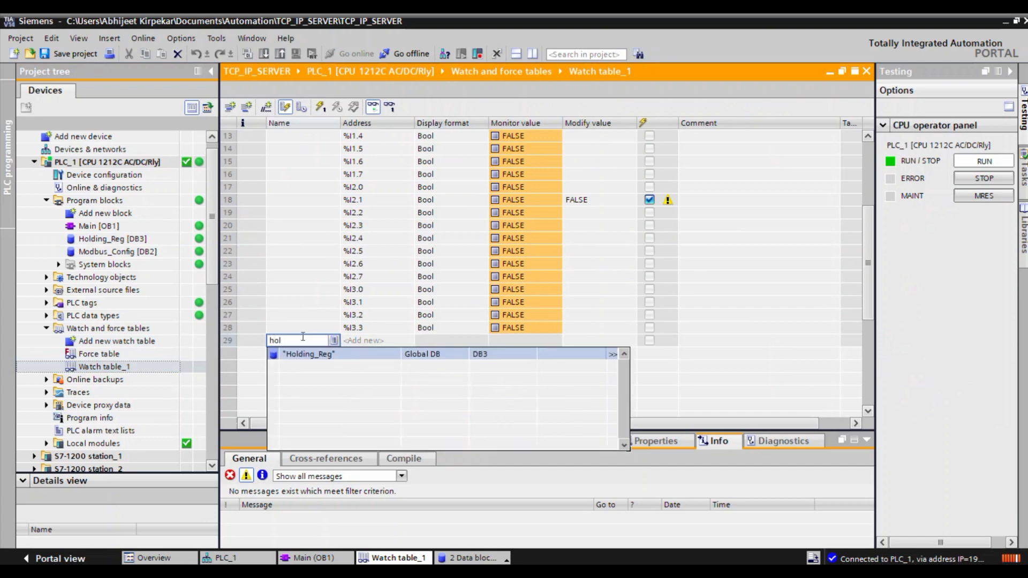
left_click(320, 353)
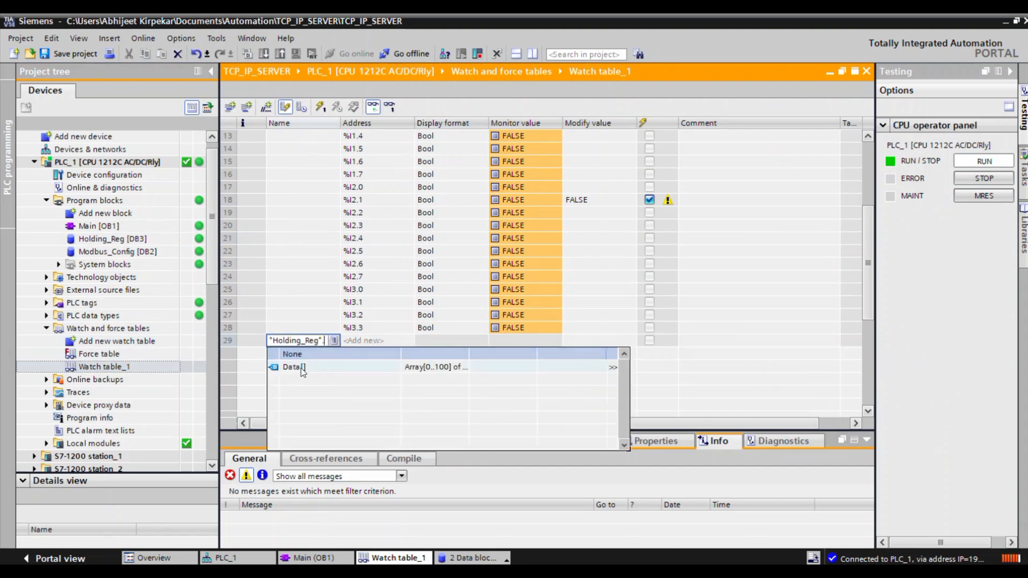
left_click(303, 368)
left_click(315, 366)
key("Return")
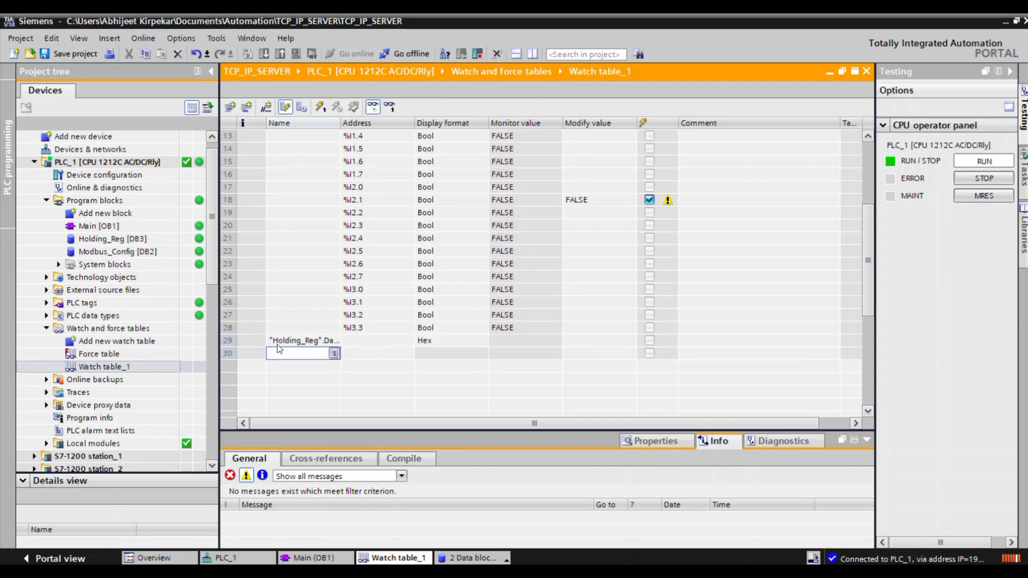
Extend the "Holding_Reg".Data[0] entry down to row 34 to add Data[1] through Data[5].
left_click(240, 345)
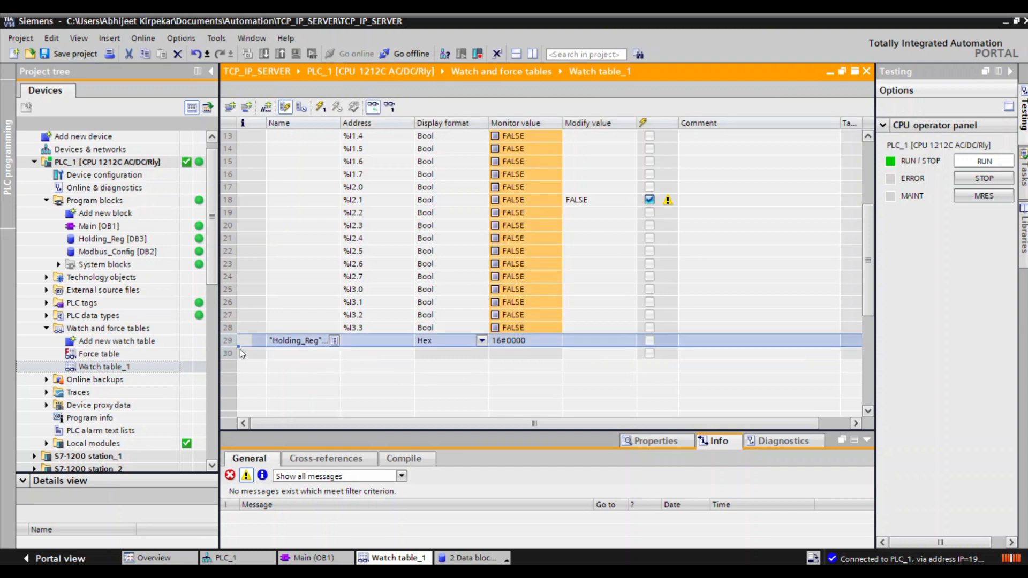
left_click_drag(240, 347, 246, 400)
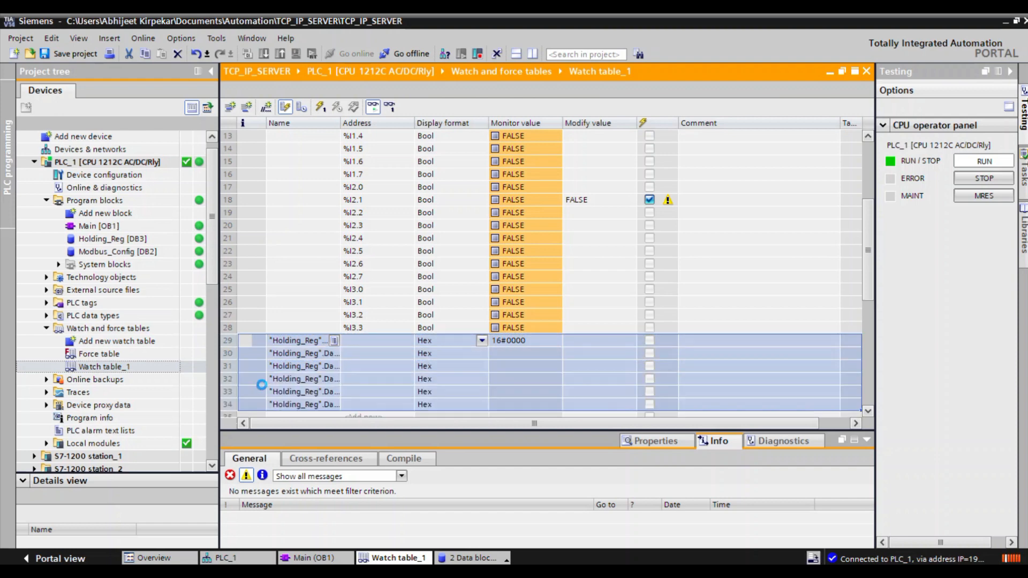
scroll(266, 380, "down", 1)
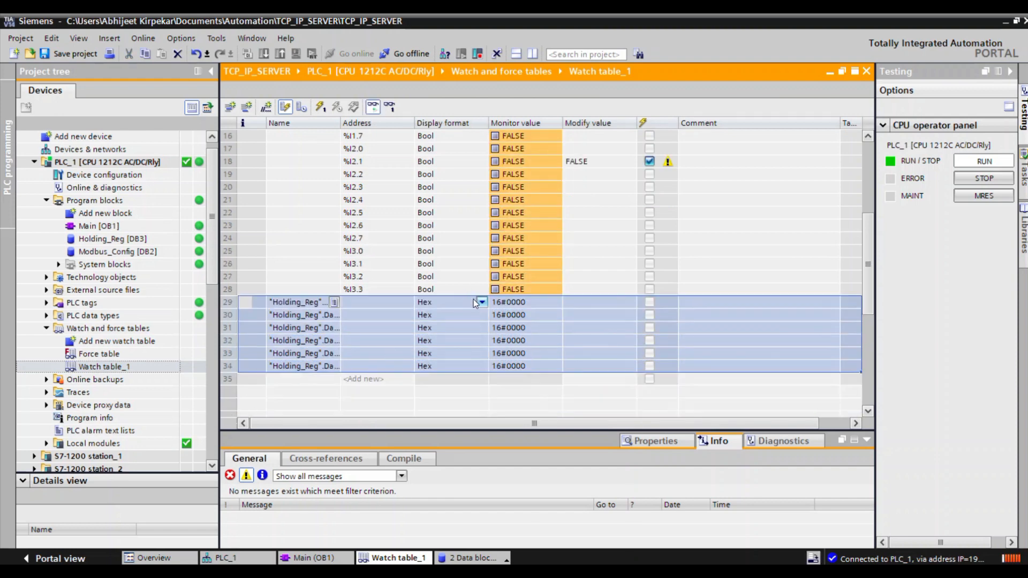
Set the display format of all six Holding_Reg rows to DEC.
left_click(474, 301)
left_click(482, 302)
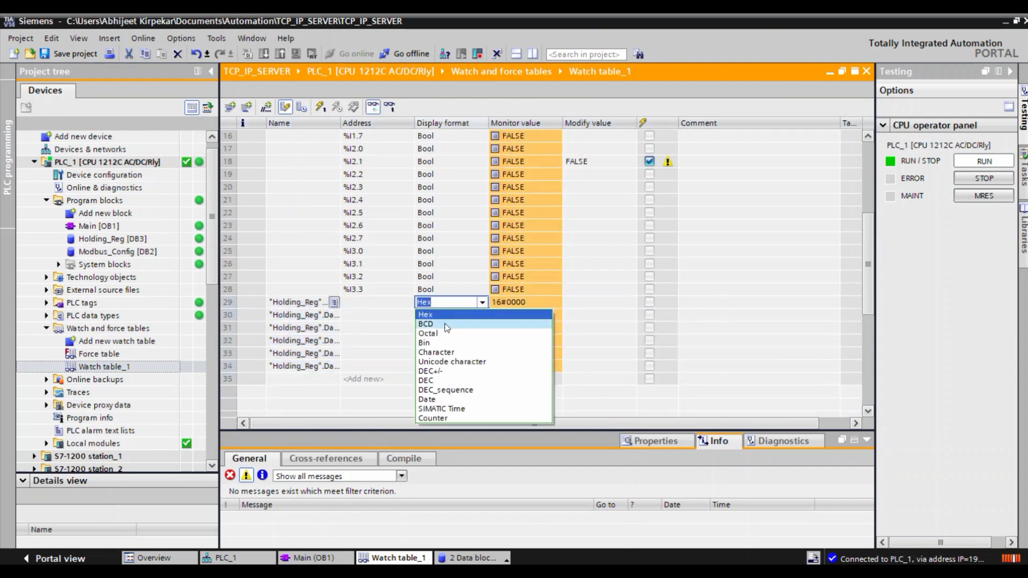
left_click(436, 380)
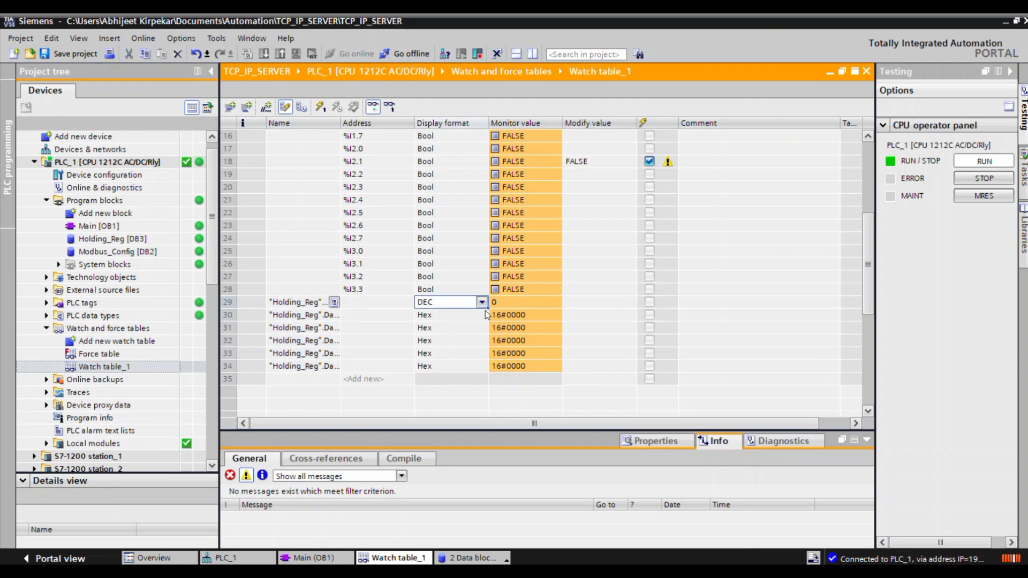
left_click(482, 303)
left_click(468, 306)
left_click_drag(490, 309, 485, 361)
left_click(587, 315)
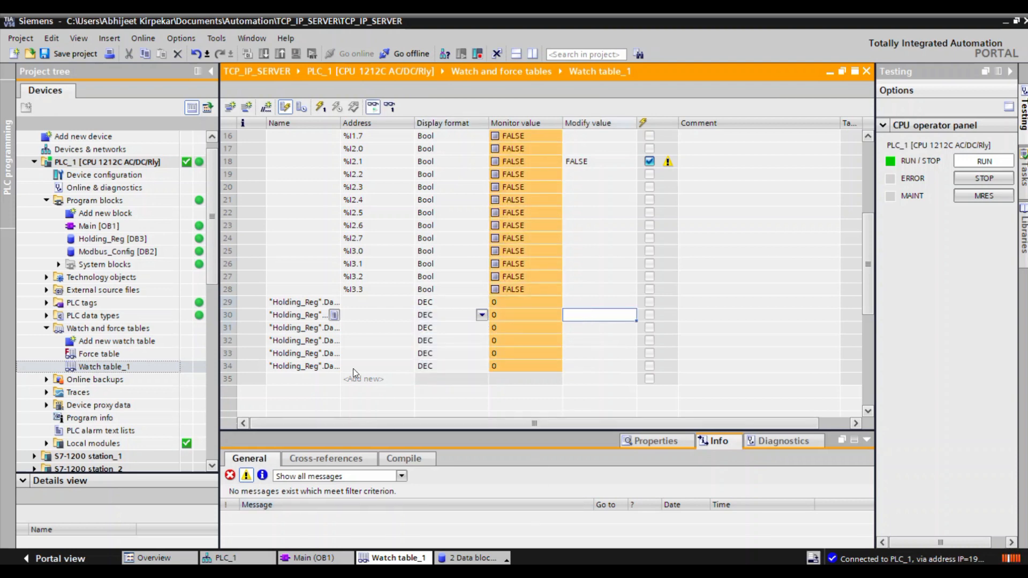
Widen the Name column to show the full tag names, and check the monitor values of Data[0] through Data[5].
left_click(300, 303)
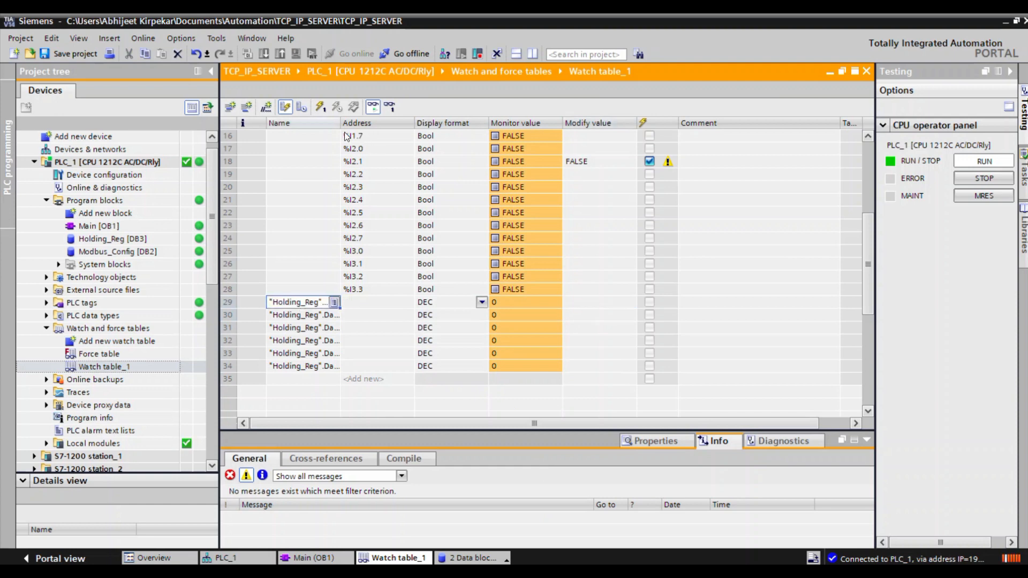
left_click_drag(341, 123, 362, 126)
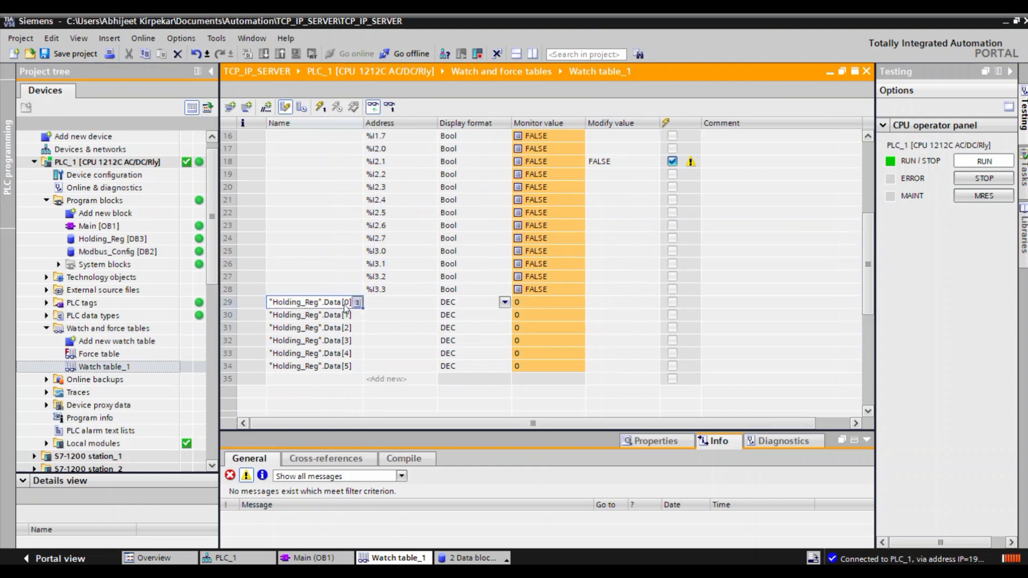
left_click(348, 367)
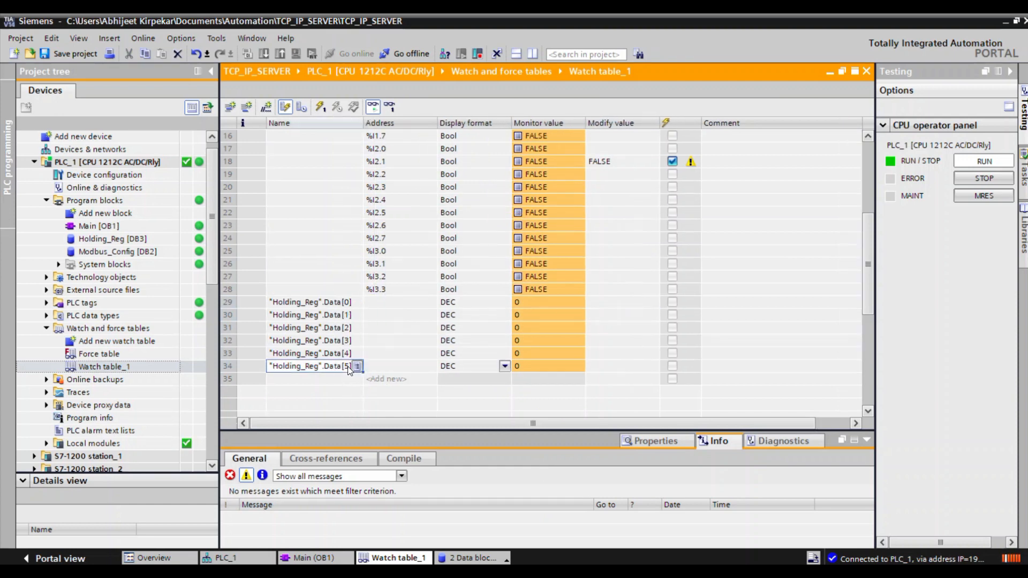
left_click_drag(519, 303, 519, 371)
left_click(520, 369)
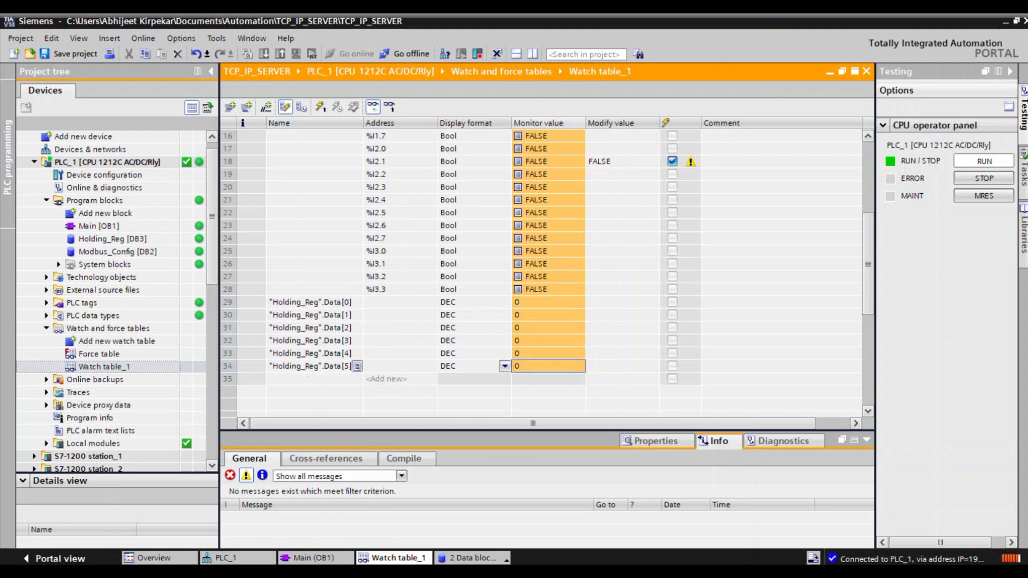
Switch to ModScan32 and set the holding register length to 6.
key("alt+Tab")
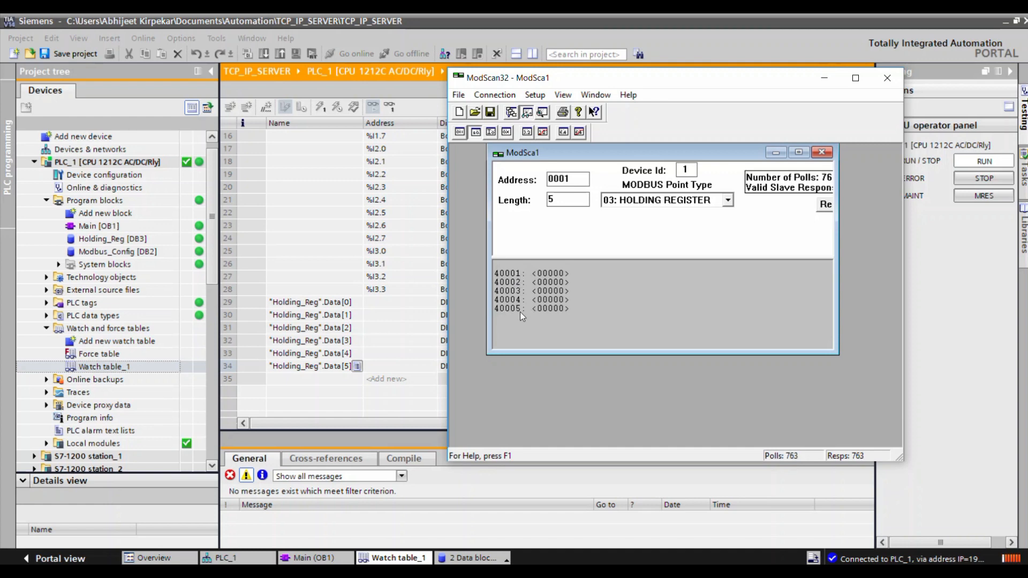
left_click(560, 199)
double_click(562, 207)
type("6")
Return to the TIA Portal watch table and set the modify values of "Holding_Reg".Data[0] through Data[3] to 1, 2, 3 and 4.
left_click(407, 356)
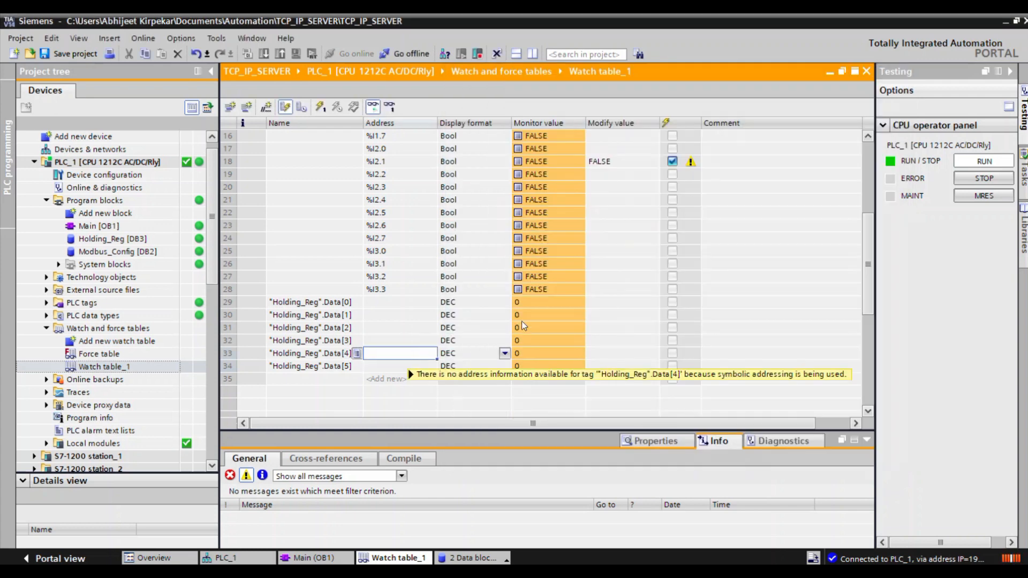
left_click(602, 301)
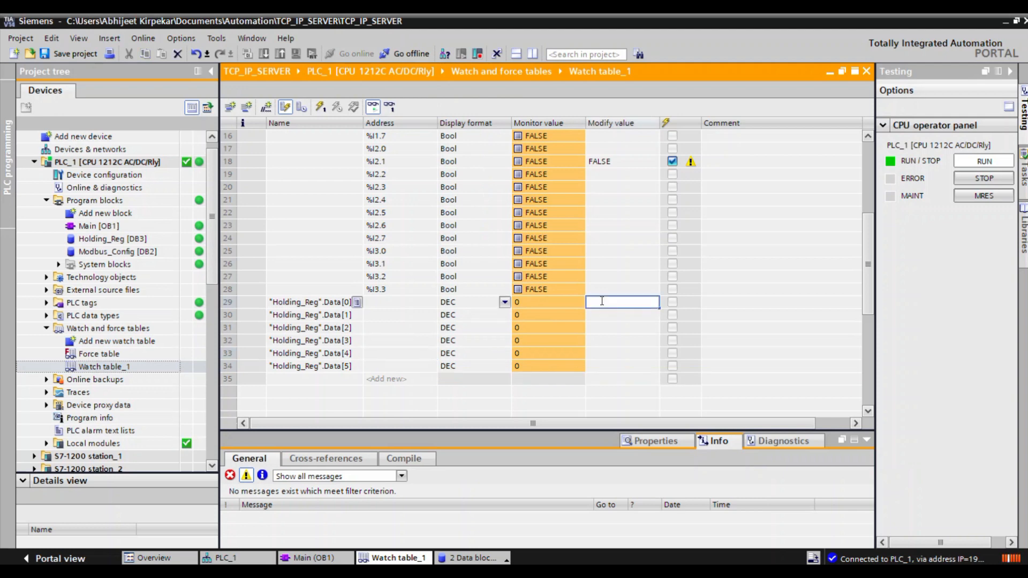
type("1")
left_click(597, 316)
type("2")
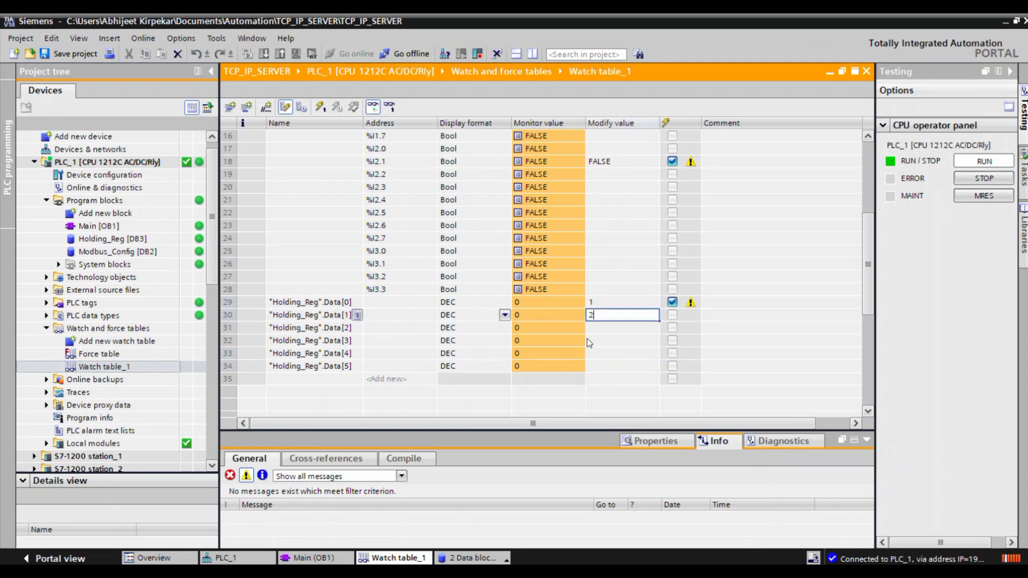
left_click(589, 329)
type("3")
left_click(599, 344)
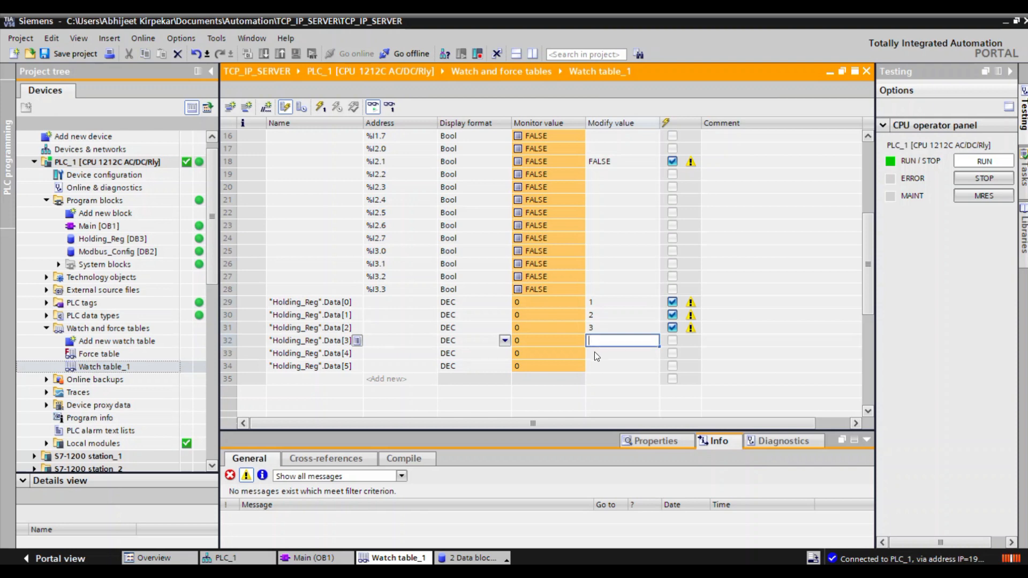
type("4")
Set the modify value of "Holding_Reg".Data[4] to 5 and of Data[5] to 6.
left_click(598, 356)
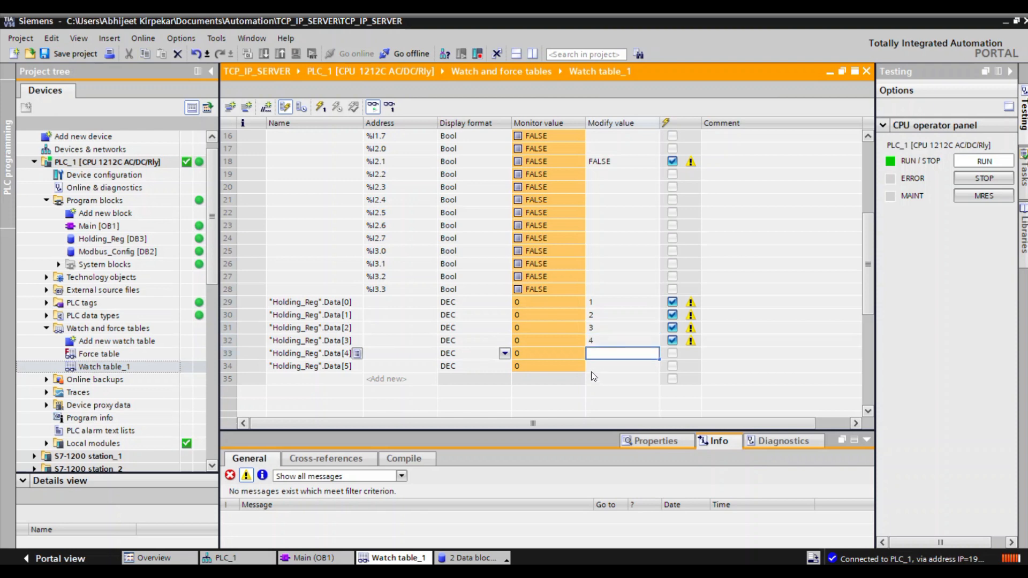
left_click(593, 366)
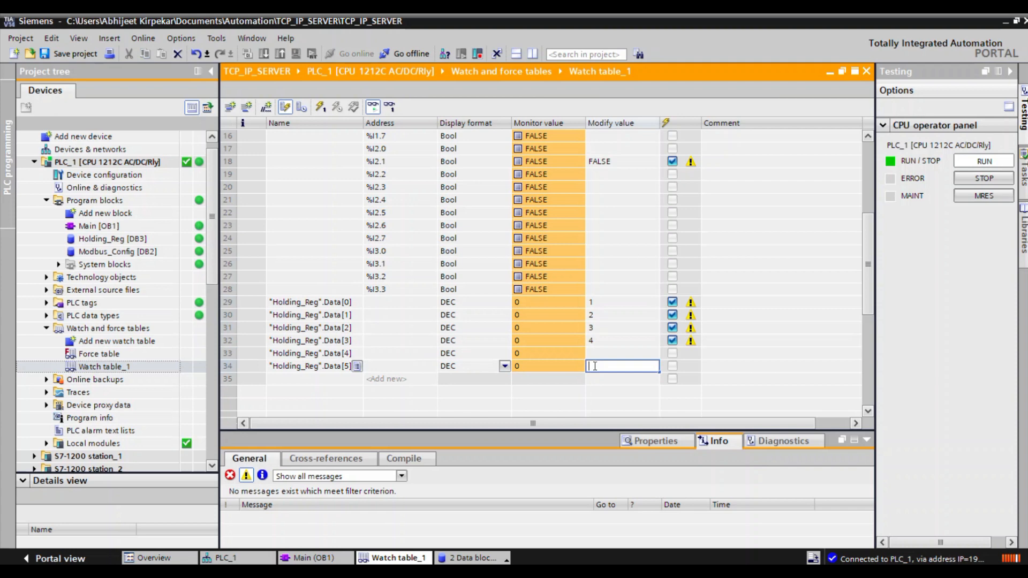
type("5")
left_click(594, 353)
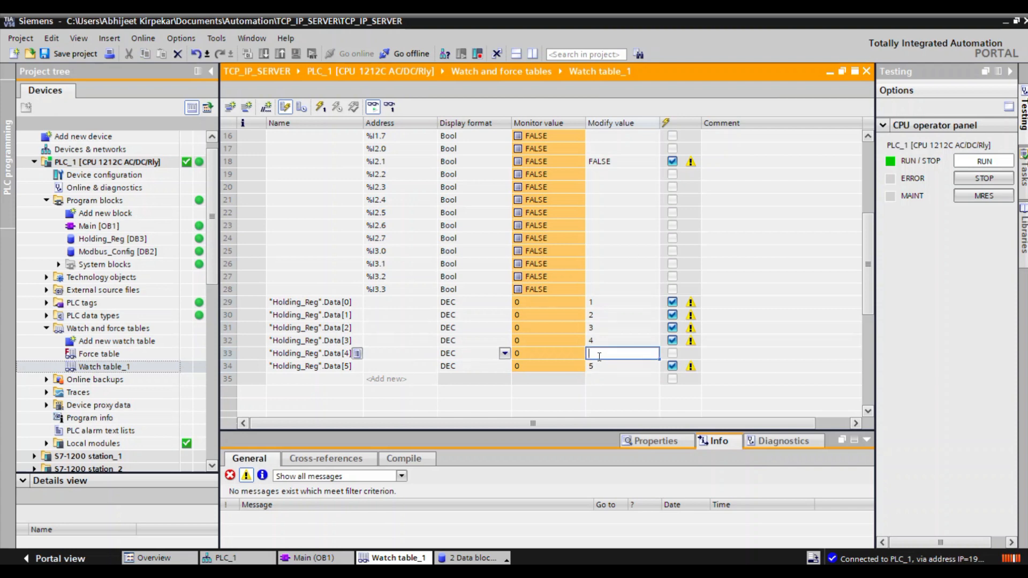
left_click(599, 368)
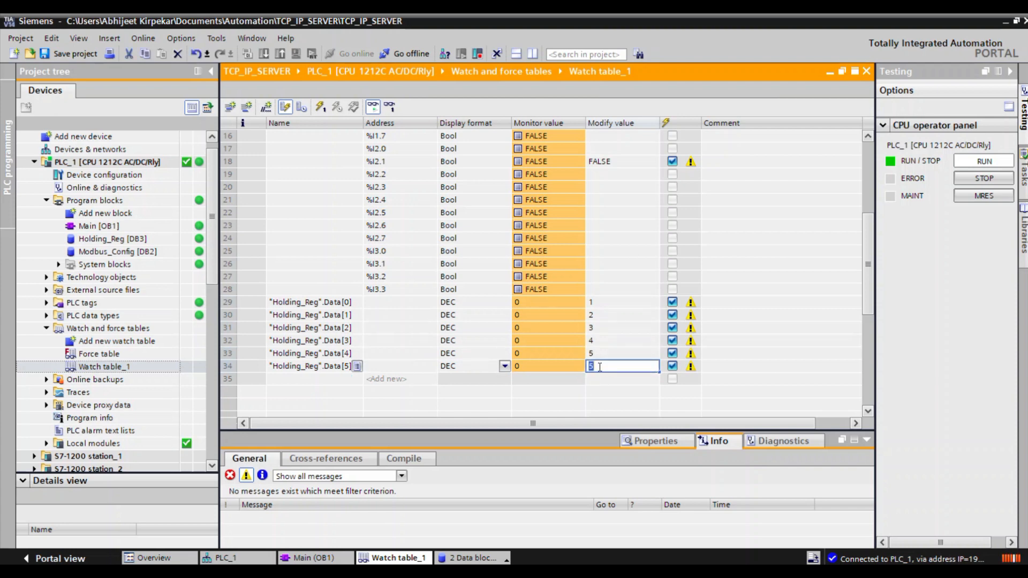
type("6")
Write the modify values to the PLC once and check holding registers 40001 to 40006 in ModScan32.
key("alt+Tab")
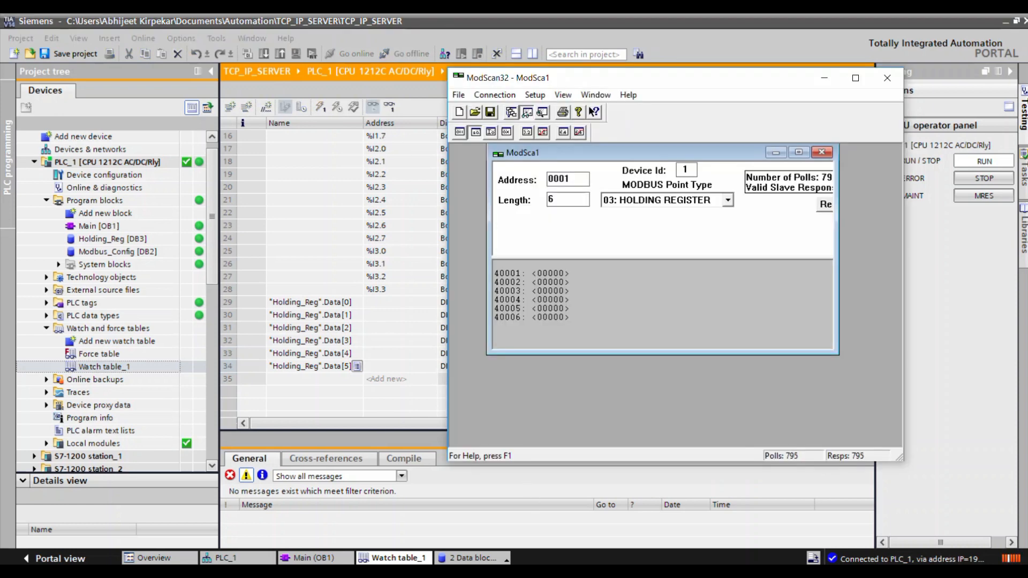
key("alt+Tab")
left_click(378, 205)
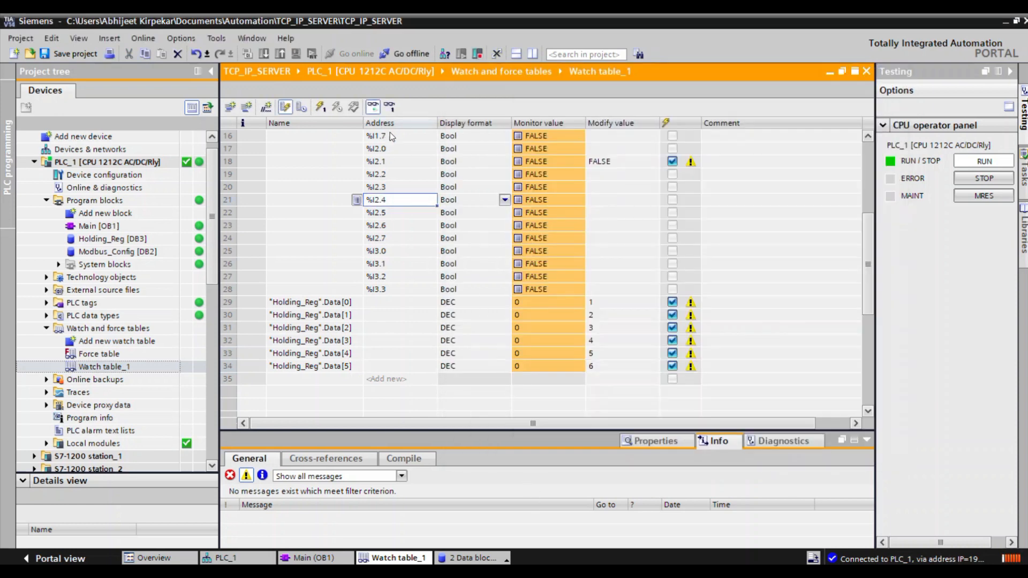
left_click(319, 110)
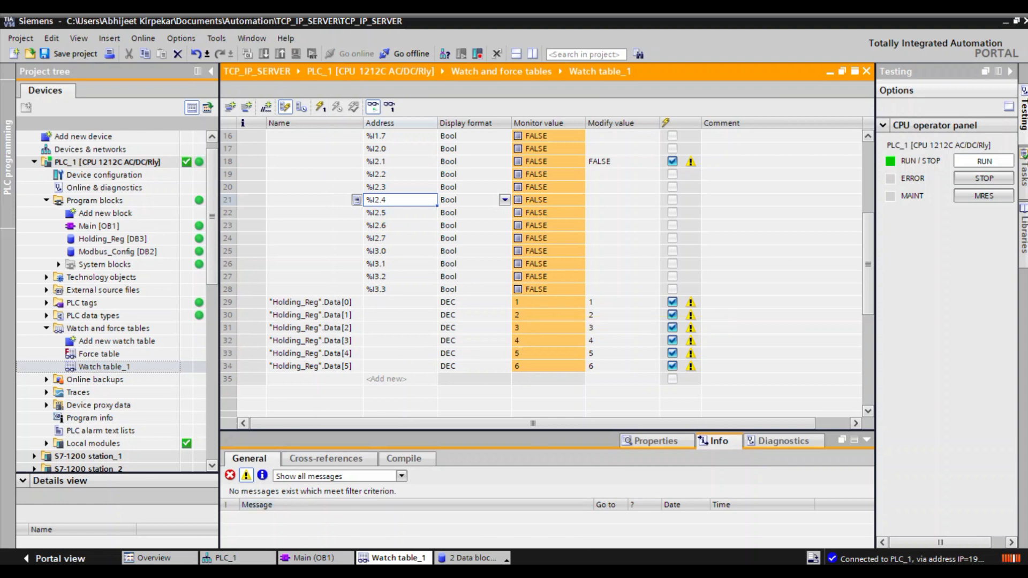
key("alt+Tab")
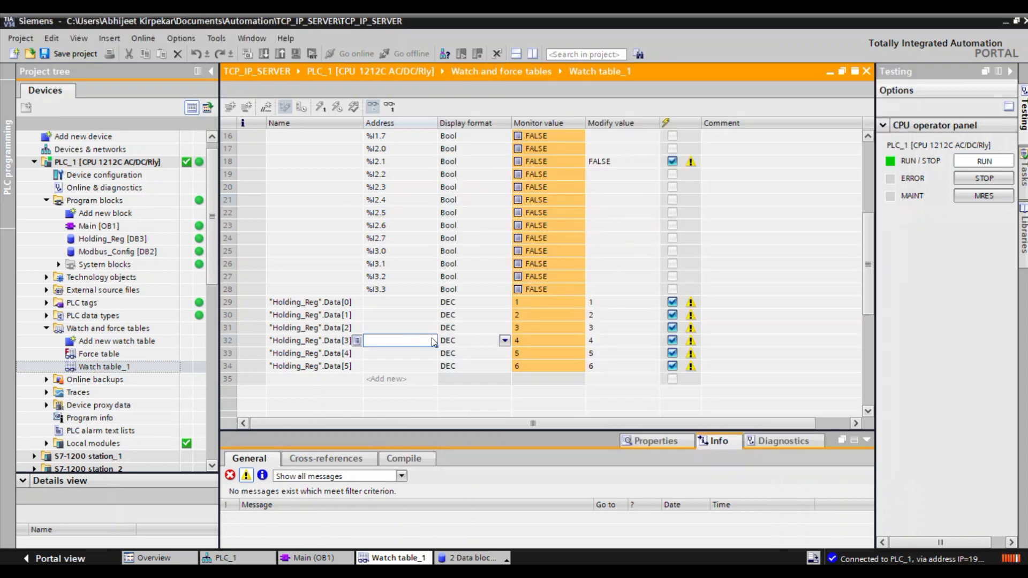
Back in the TIA Portal watch table, set the modify values of "Holding_Reg".Data[1], Data[2] and Data[3] to 1231, 2122 and 111.
left_click(435, 316)
left_click(527, 315)
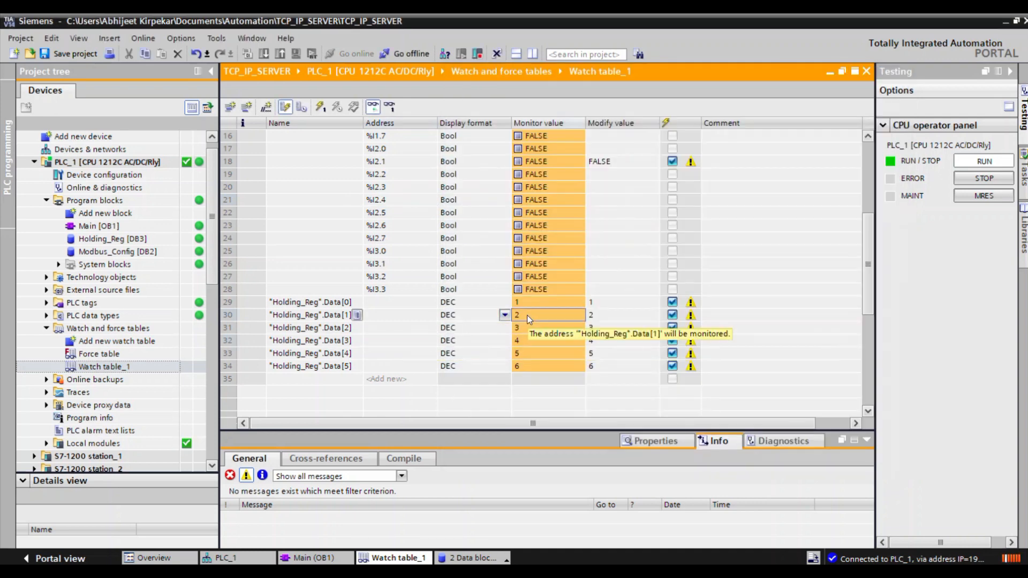
left_click(597, 315)
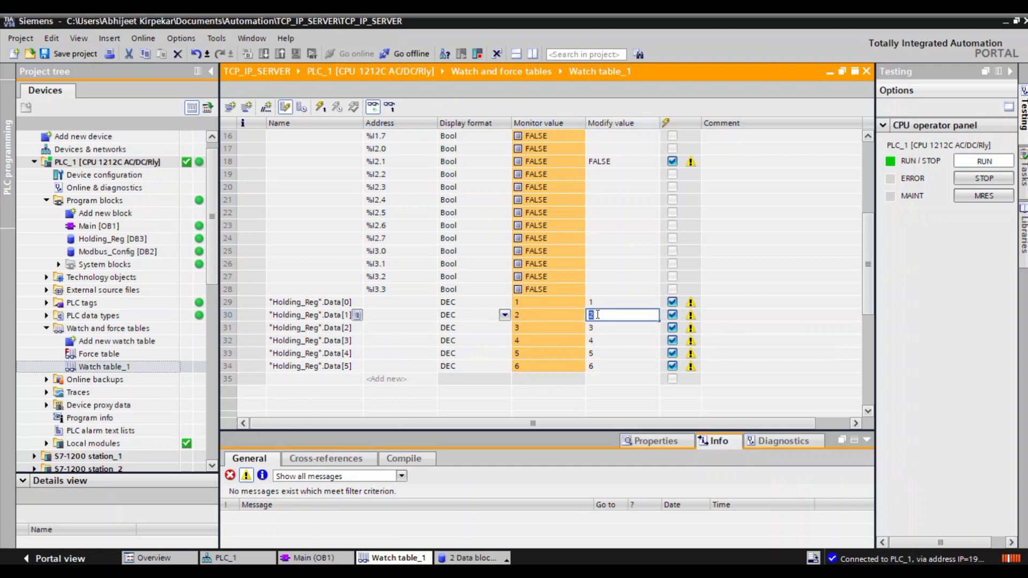
key("BackSpace")
type("1231")
key("Return")
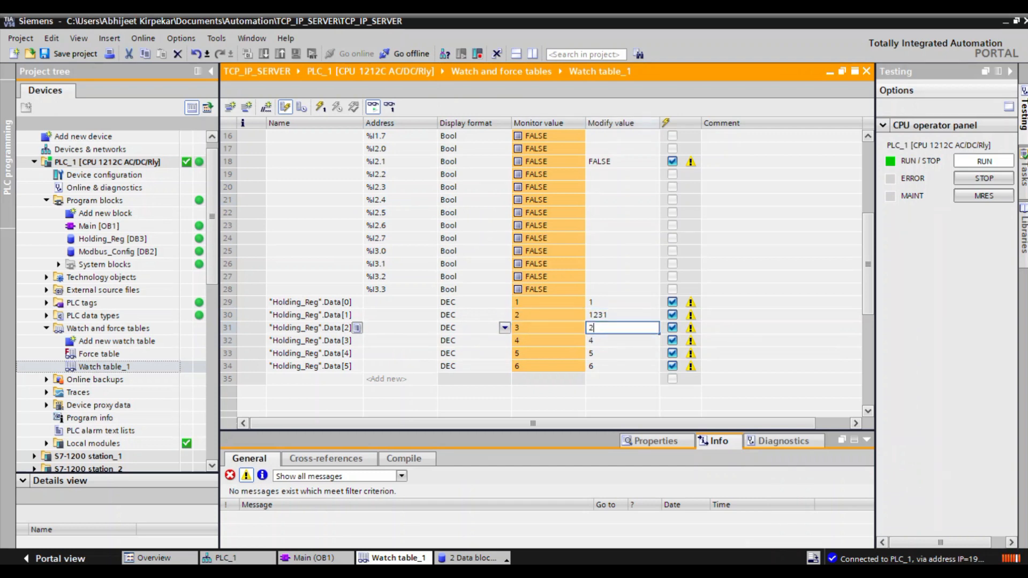
type("2122")
key("Return")
type("111")
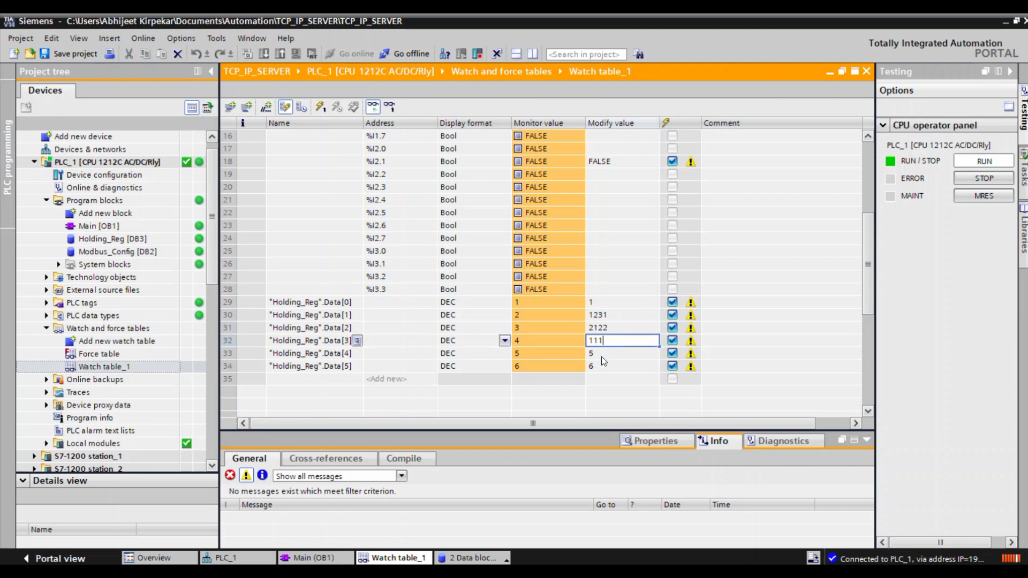
key("Return")
Write the new modify values to the PLC and compare the ModScan32 registers side by side with the watch table's monitor values.
left_click(321, 108)
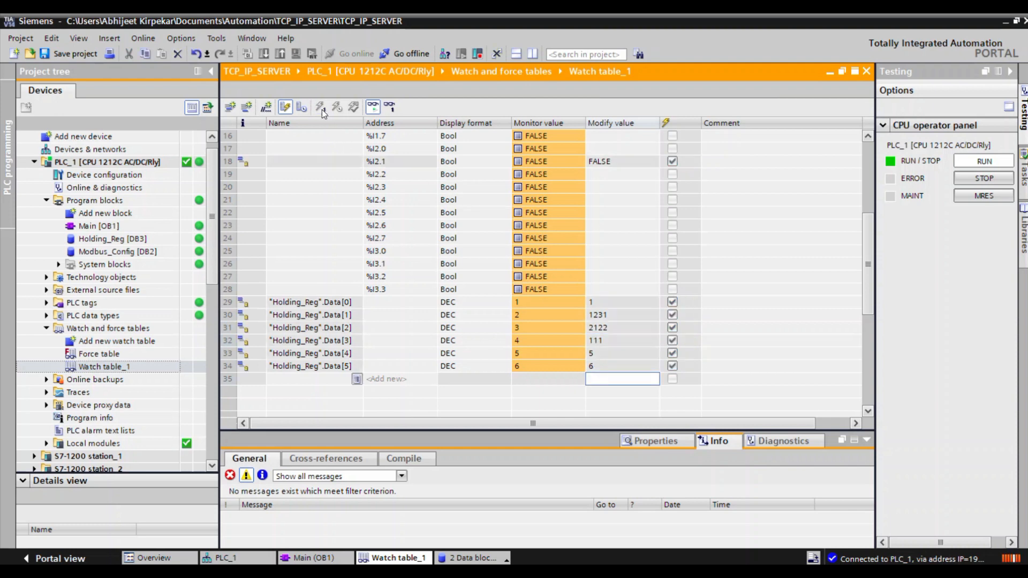
left_click(585, 570)
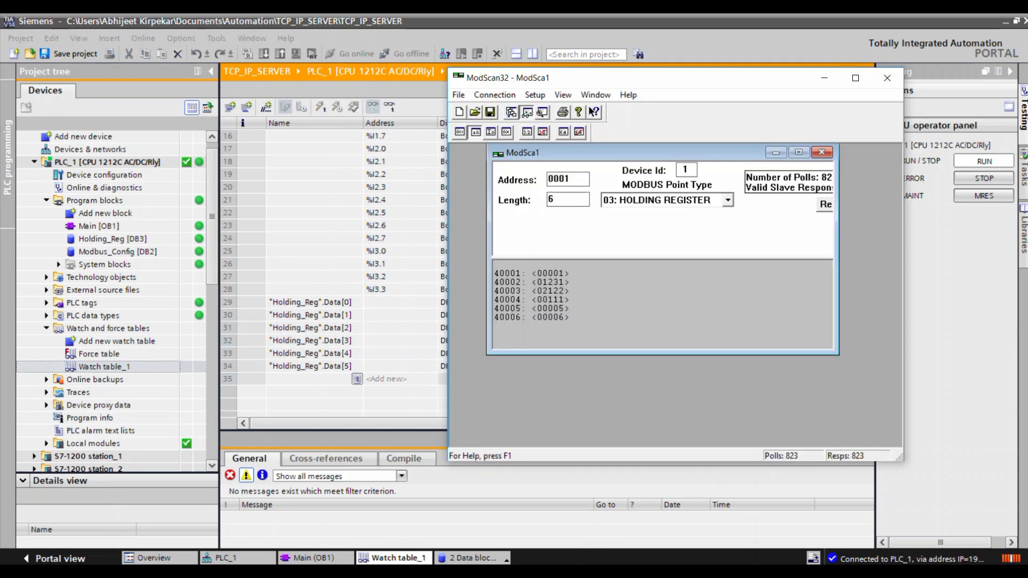
left_click_drag(591, 83, 729, 90)
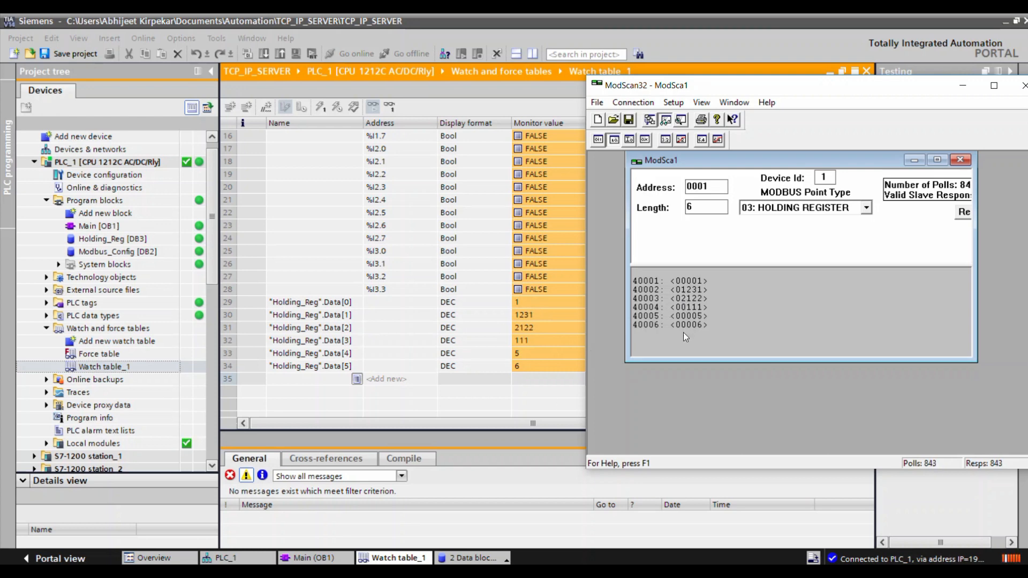
left_click(532, 340)
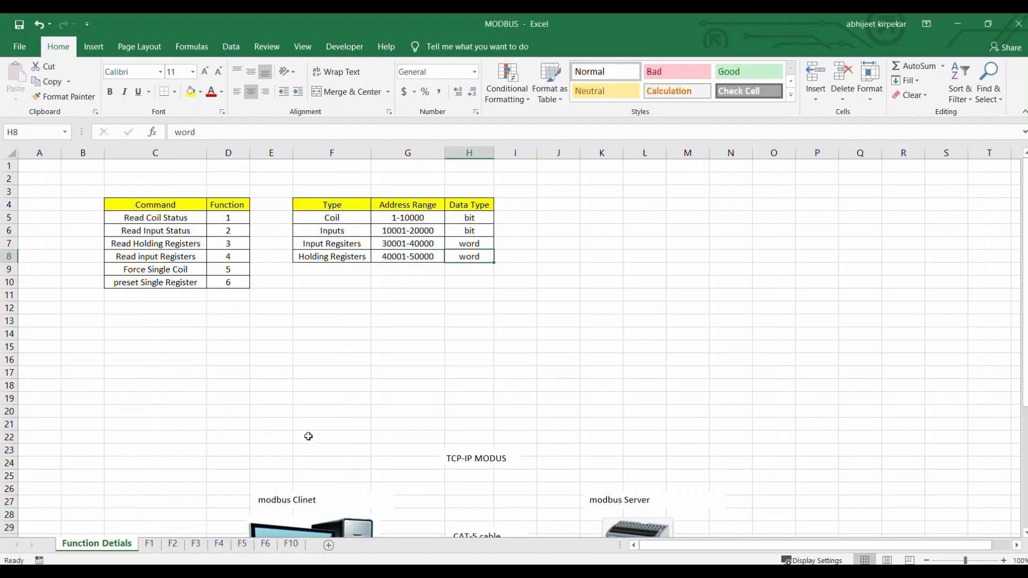
In the MODBUS Excel workbook, examine the Read input Registers command and its S7-1200 address mapping on sheet F4.
left_click(343, 370)
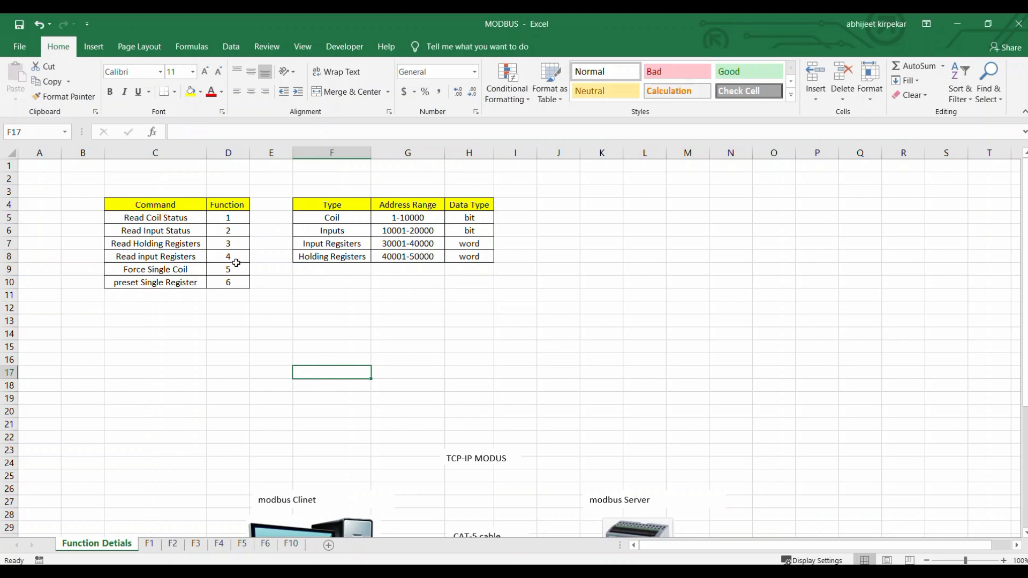
left_click(234, 258)
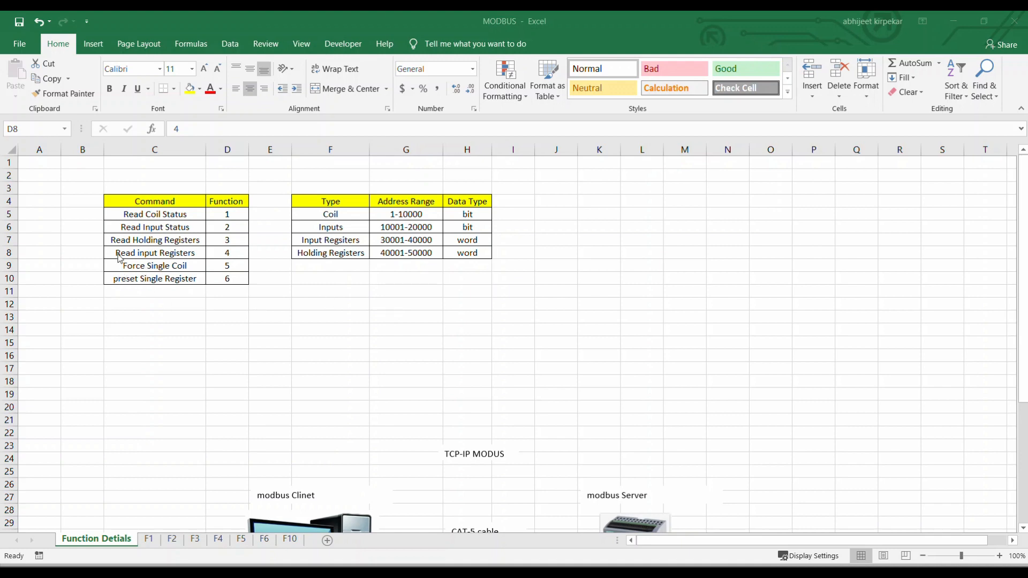
left_click(141, 253)
left_click_drag(197, 253, 236, 252)
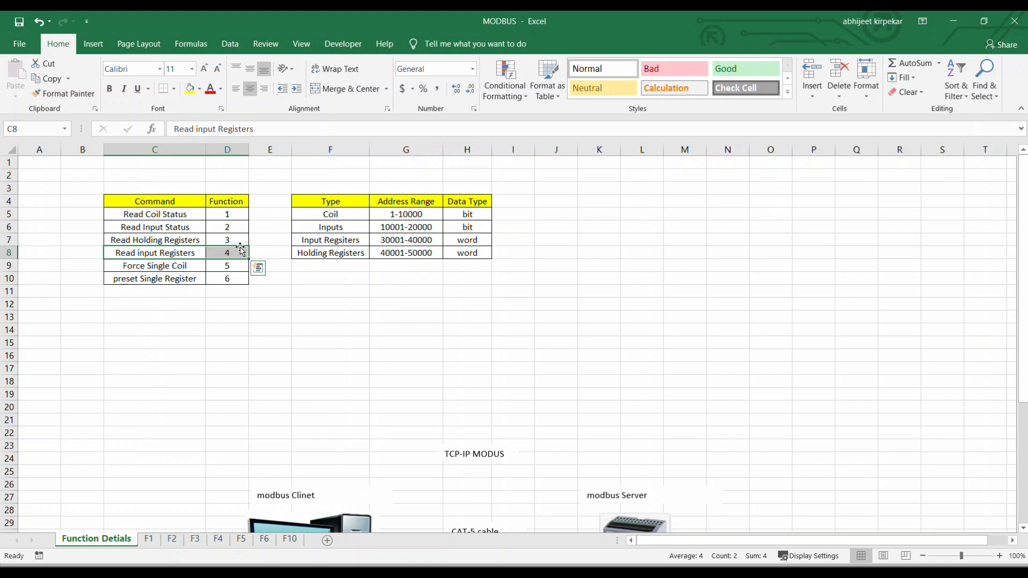
left_click(218, 540)
scroll(385, 413, "down", 1)
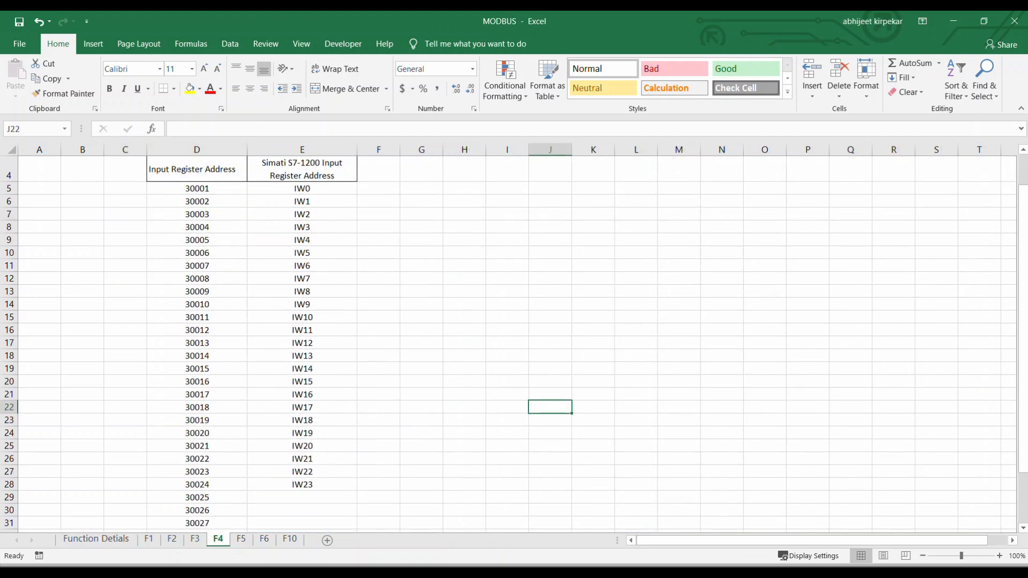
Open the S7-1200 system manual in Acrobat Reader and examine the data area and Modbus address range for function code 04.
left_click(479, 572)
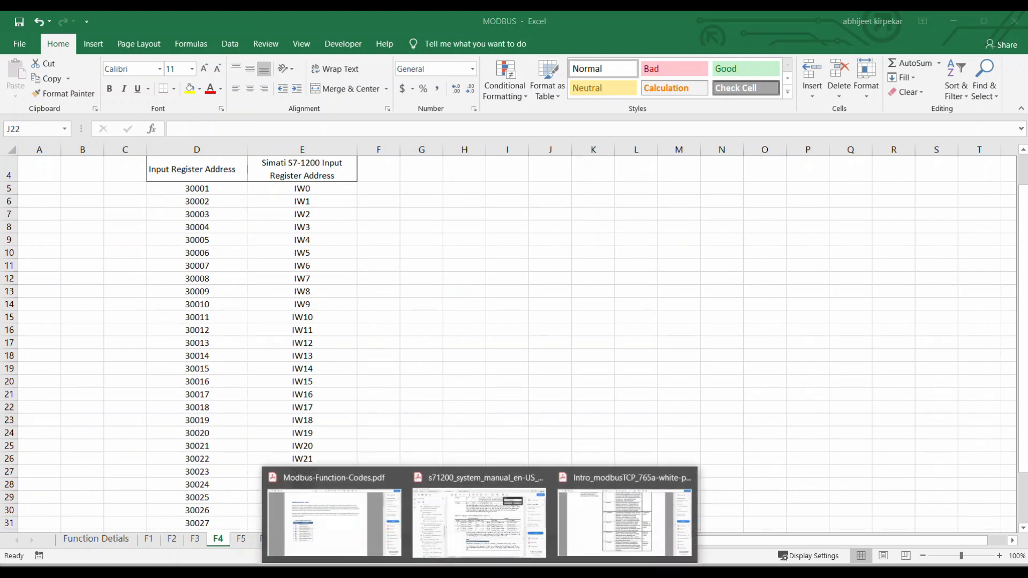
left_click(489, 524)
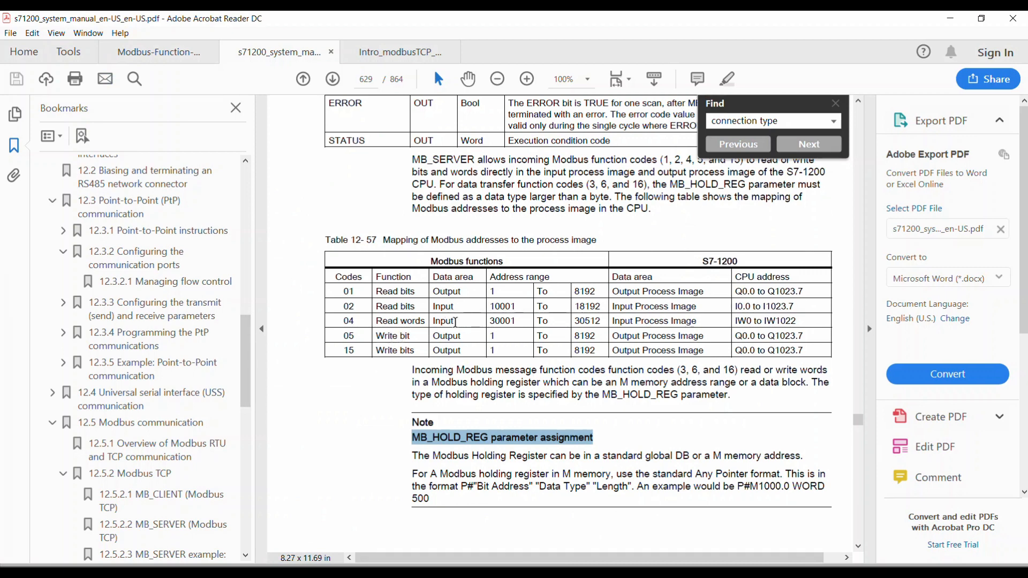
left_click_drag(459, 320, 432, 321)
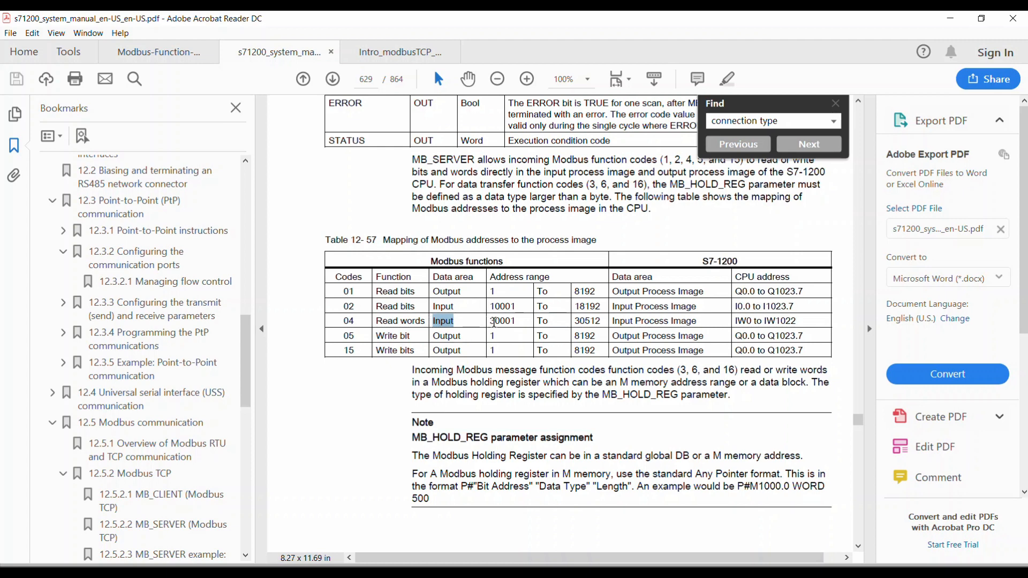
left_click(487, 322)
left_click_drag(487, 322, 523, 322)
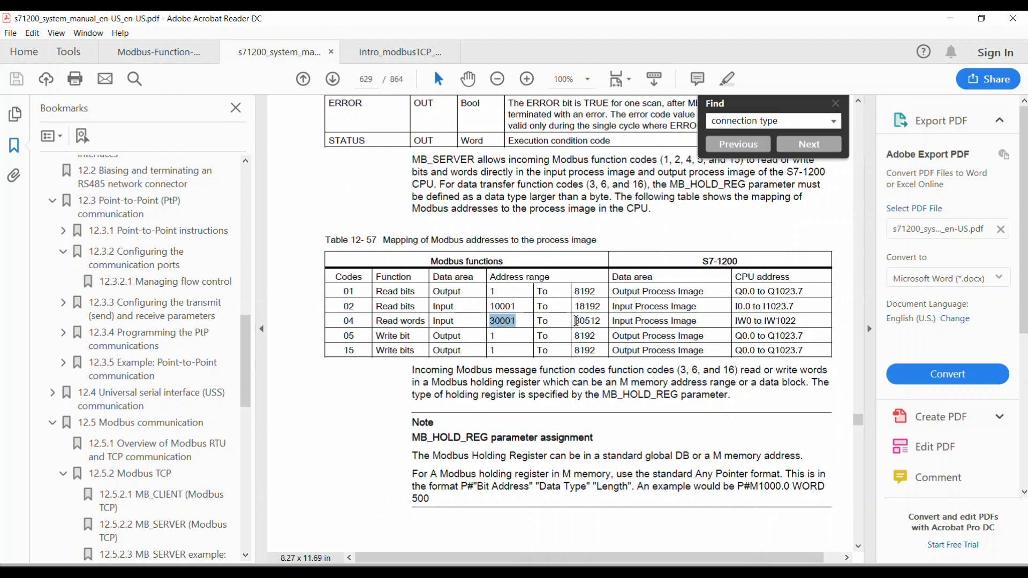
left_click(578, 321)
left_click_drag(578, 321, 602, 322)
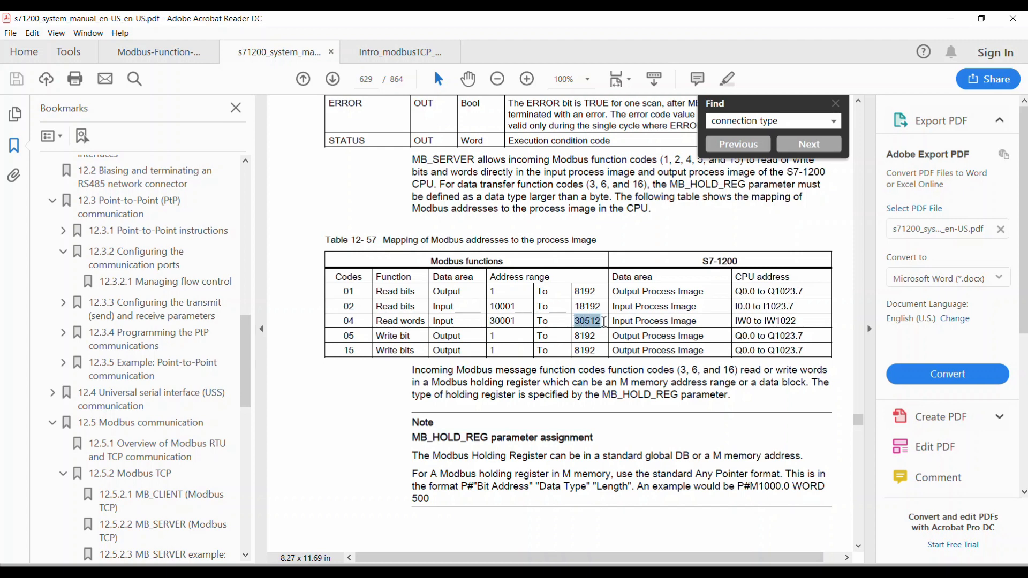
left_click_drag(489, 321, 594, 328)
left_click(576, 321)
Examine the CPU addresses mapped to function code 04 and its starting Modbus address in the manual, and return to TIA Portal.
left_click(737, 322)
left_click_drag(737, 321, 771, 322)
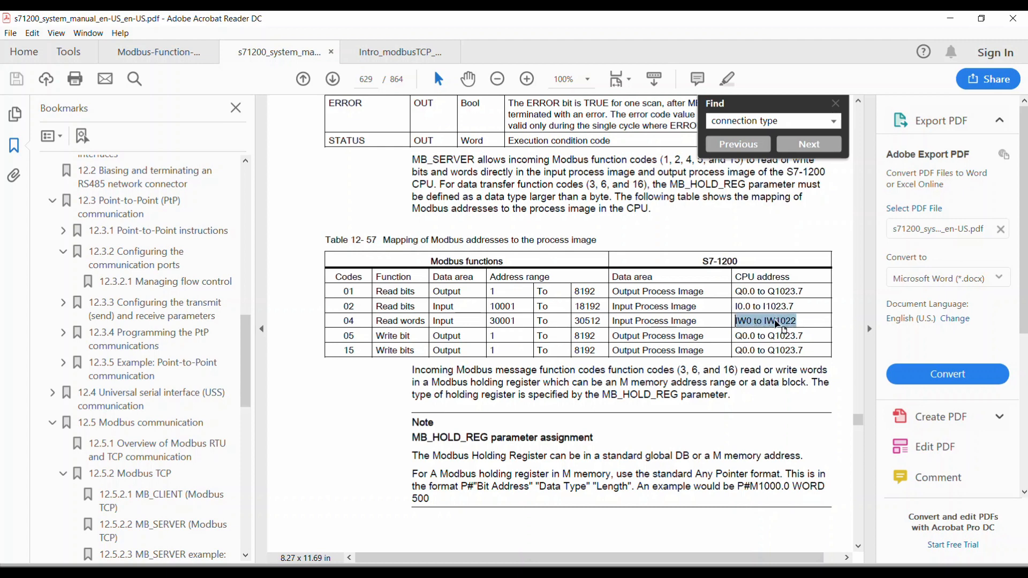
left_click(755, 322)
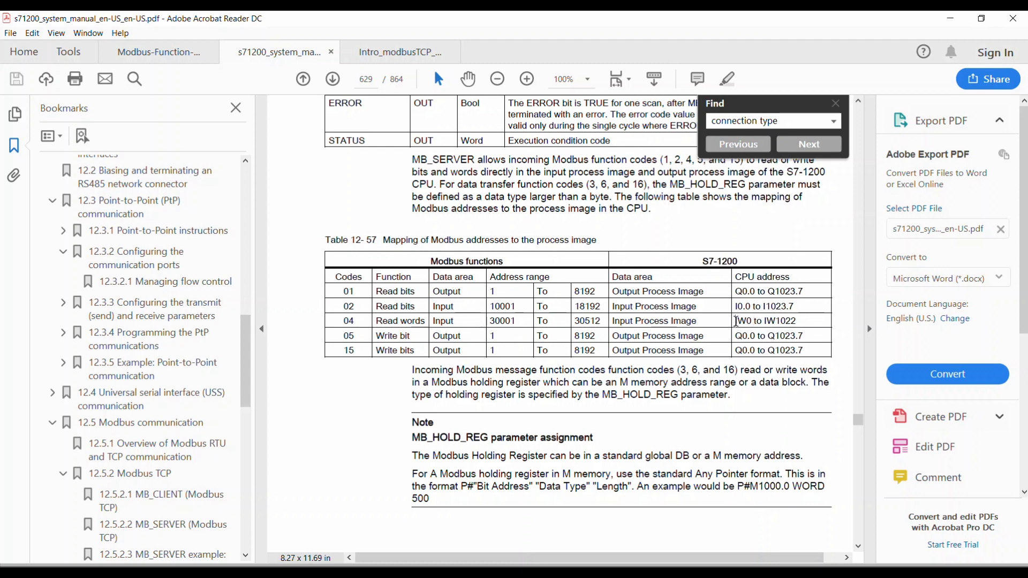
left_click_drag(737, 321, 756, 326)
left_click(753, 328)
left_click_drag(767, 324, 797, 317)
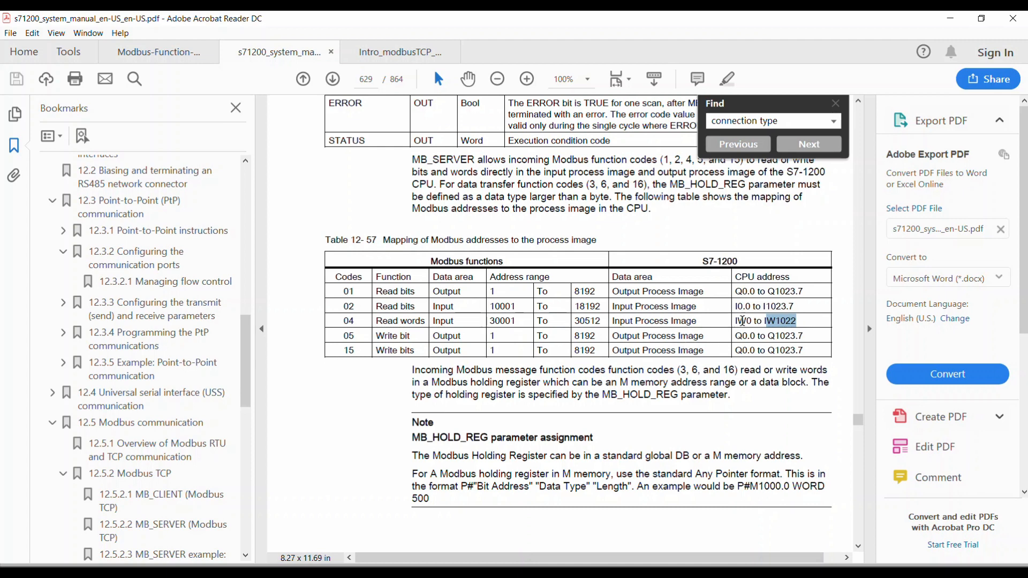
left_click_drag(734, 320, 824, 323)
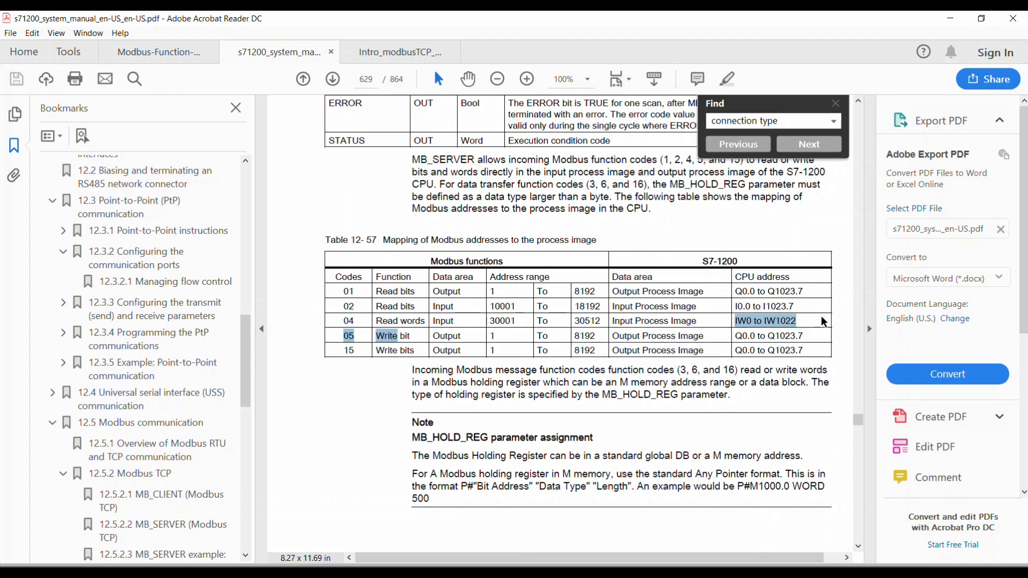
left_click_drag(491, 321, 519, 319)
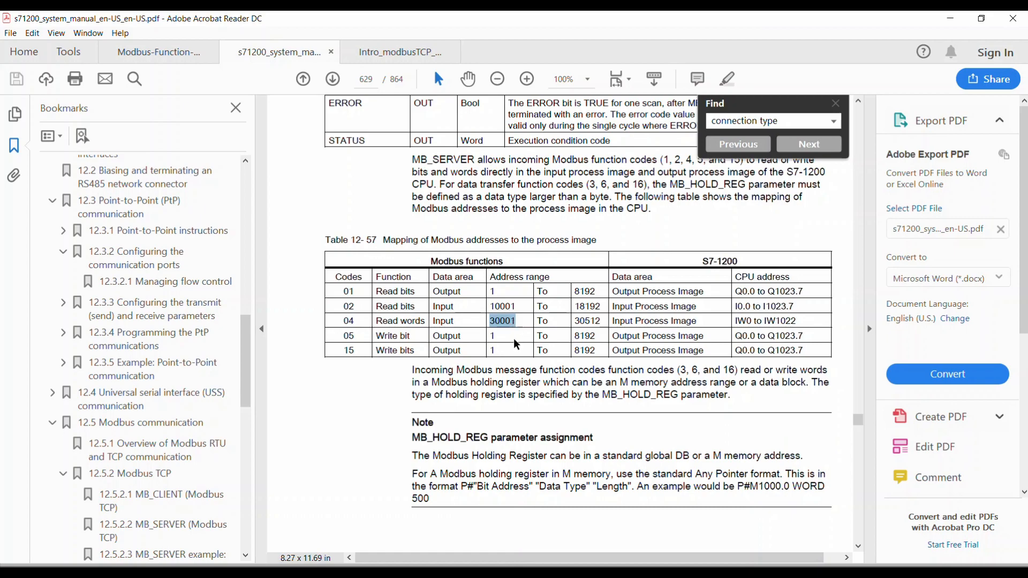
left_click(525, 572)
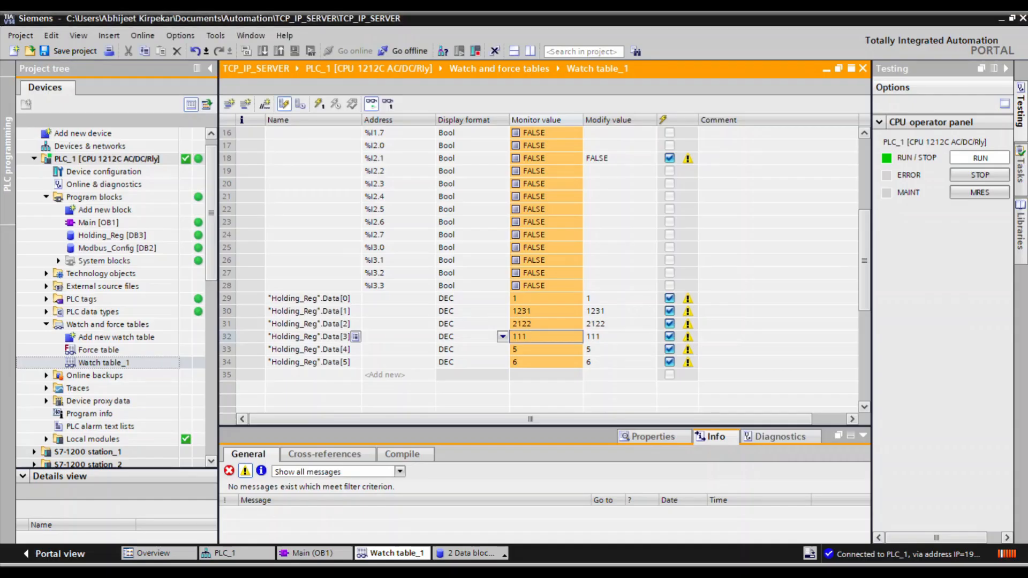
Delete all existing entries from Watch table_1, including the input bits and the Holding_Reg data rows.
left_click_drag(220, 131, 289, 376)
right_click(227, 133)
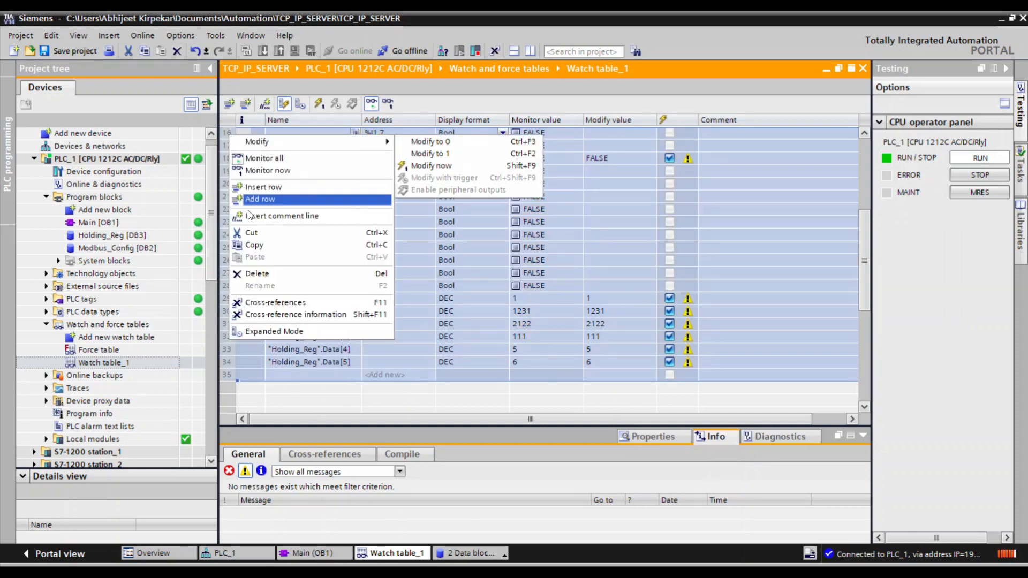
left_click(248, 276)
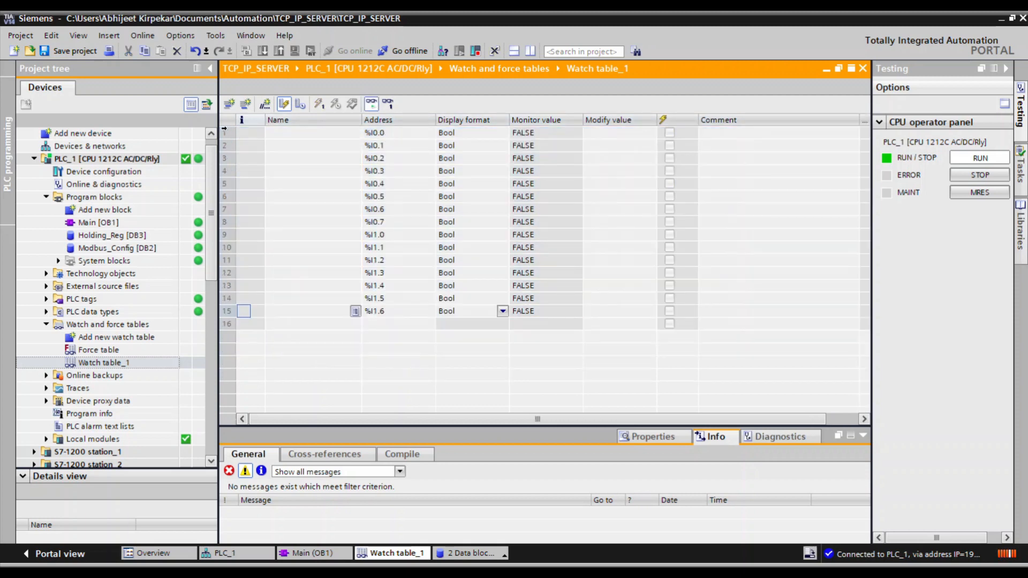
left_click_drag(239, 132, 294, 300)
left_click_drag(301, 367, 271, 337)
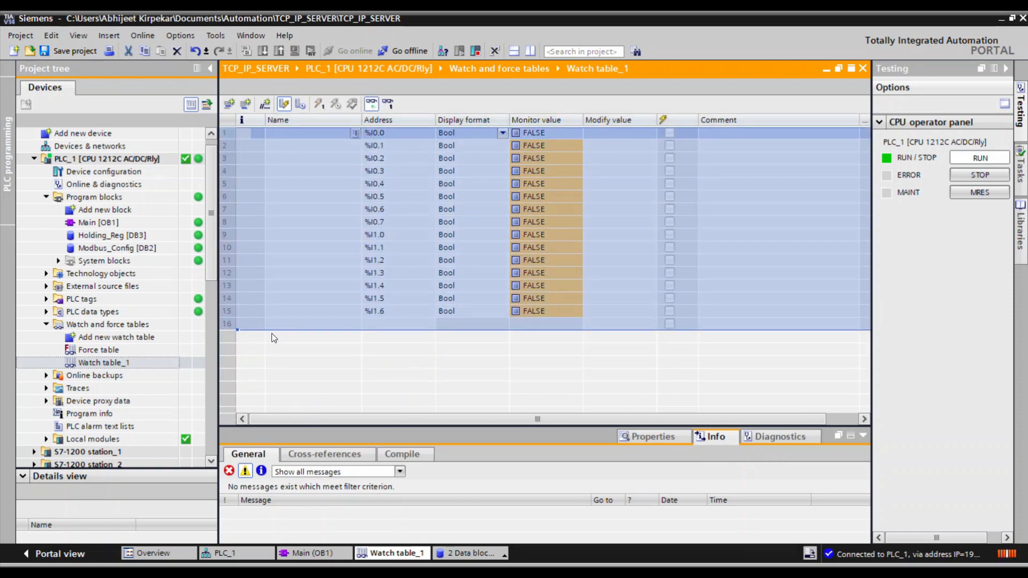
right_click(226, 134)
left_click(255, 261)
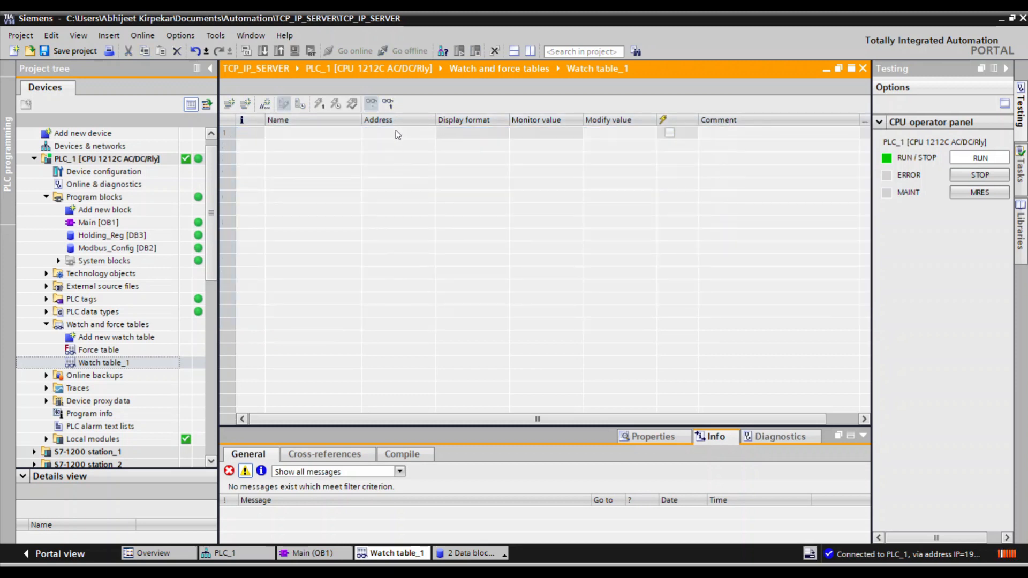
Add %IW0 to the empty watch table in DEC display format and extend the series down to %IW40.
left_click(381, 133)
left_click(381, 134)
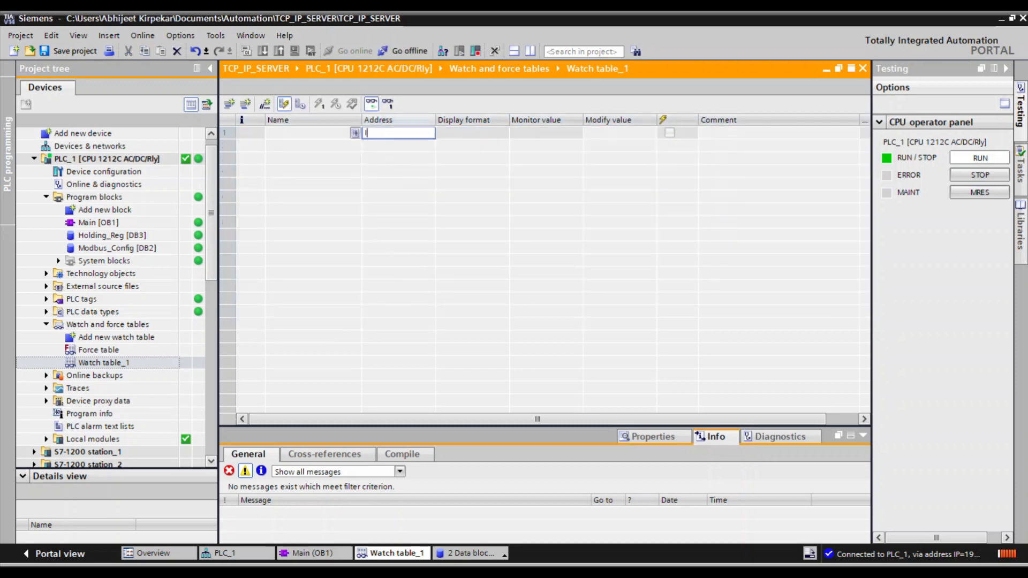
type("IW0")
key("Return")
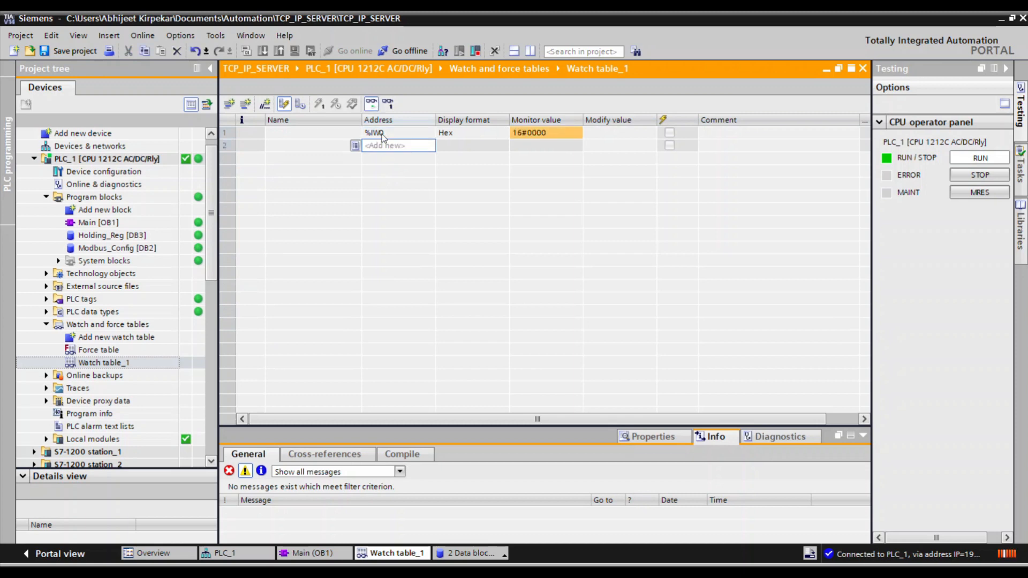
left_click(457, 135)
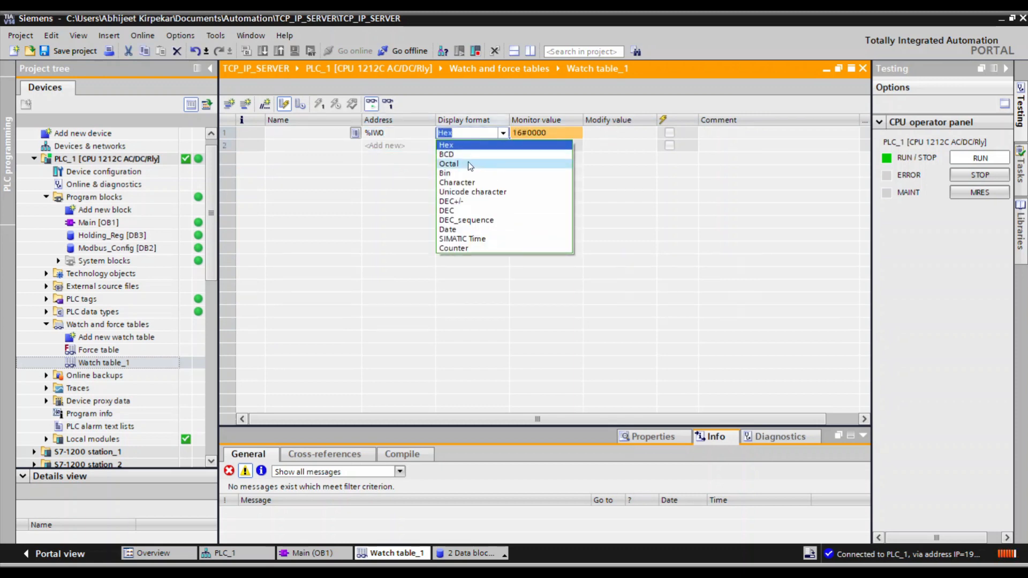
left_click(458, 209)
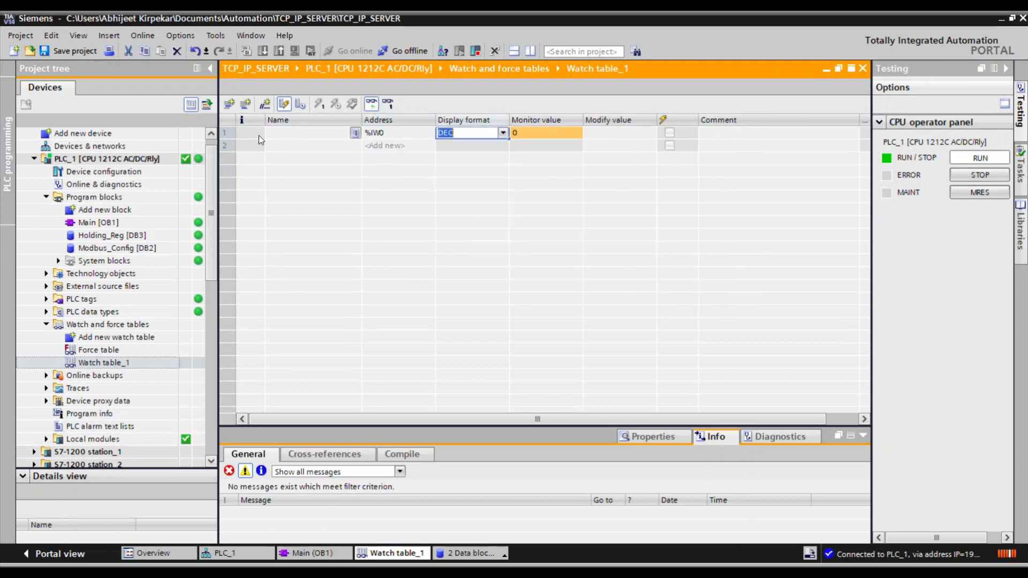
left_click(226, 134)
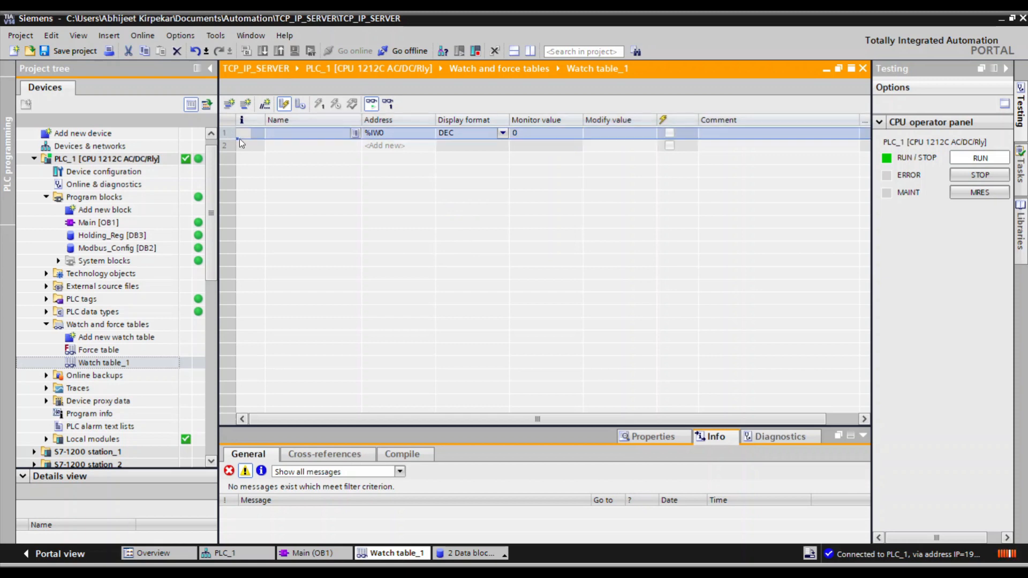
left_click_drag(239, 139, 252, 386)
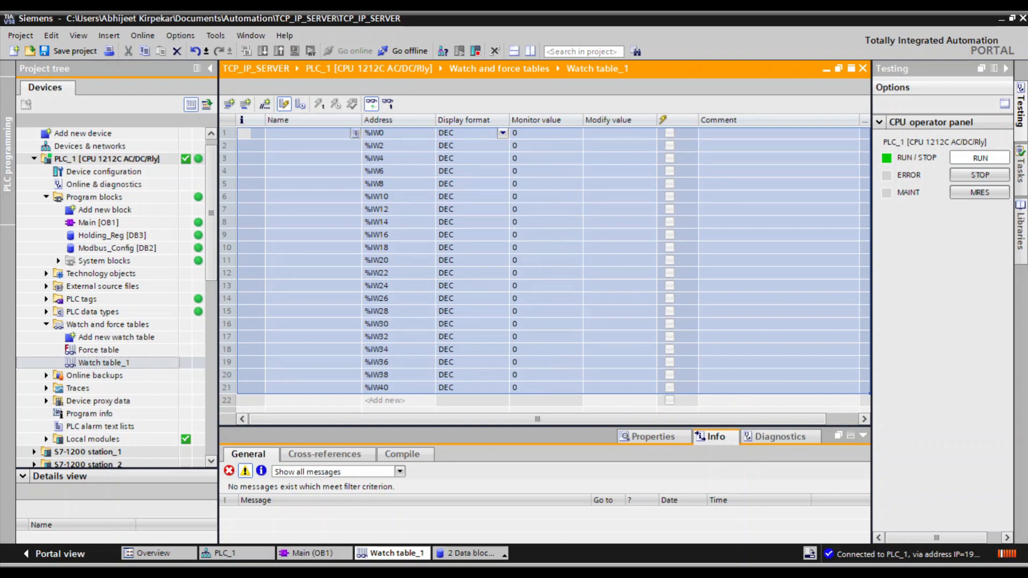
In the MODBUS Excel workbook, examine how input register 30001 maps to the S7-1200 address on sheet F4.
left_click(498, 572)
scroll(229, 314, "up", 1)
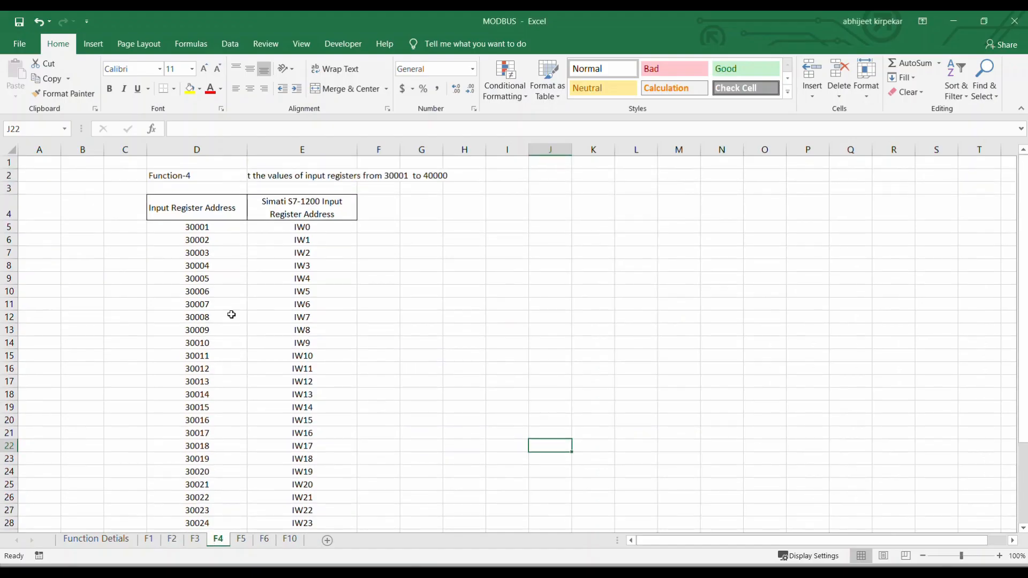
scroll(264, 290, "down", 1)
left_click(188, 187)
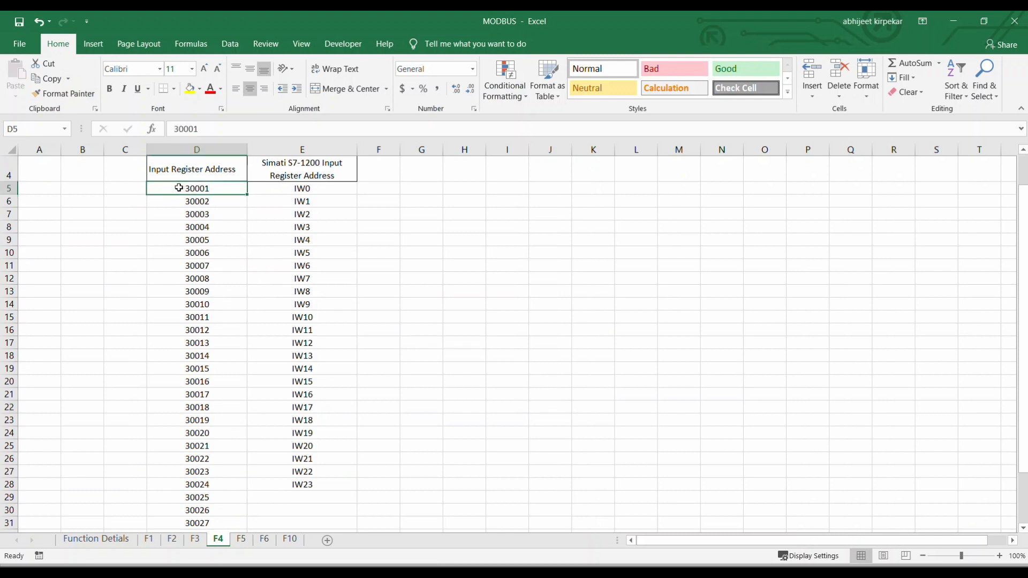
double_click(194, 188)
left_click_drag(194, 190, 216, 193)
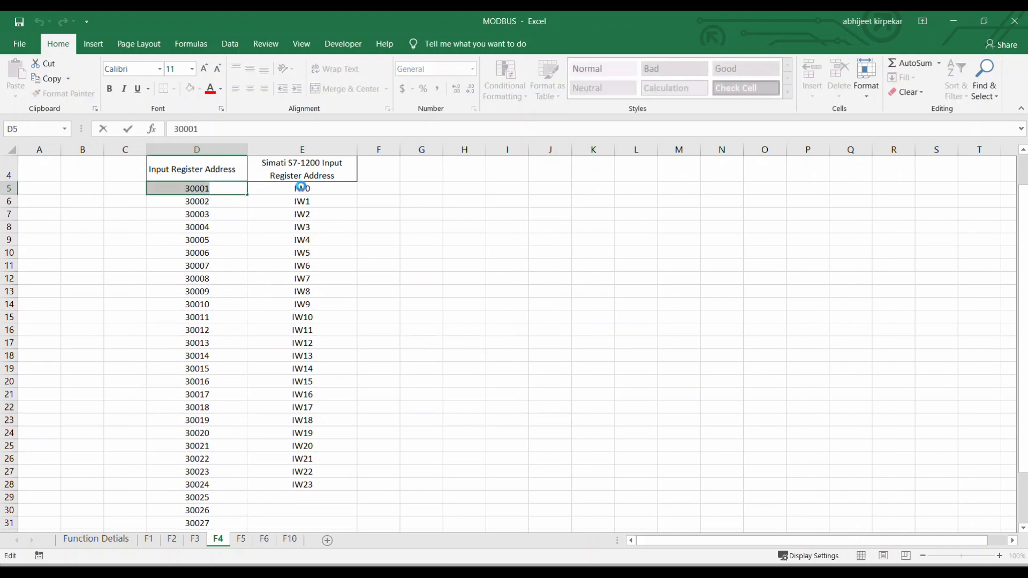
double_click(300, 188)
left_click_drag(293, 189, 318, 191)
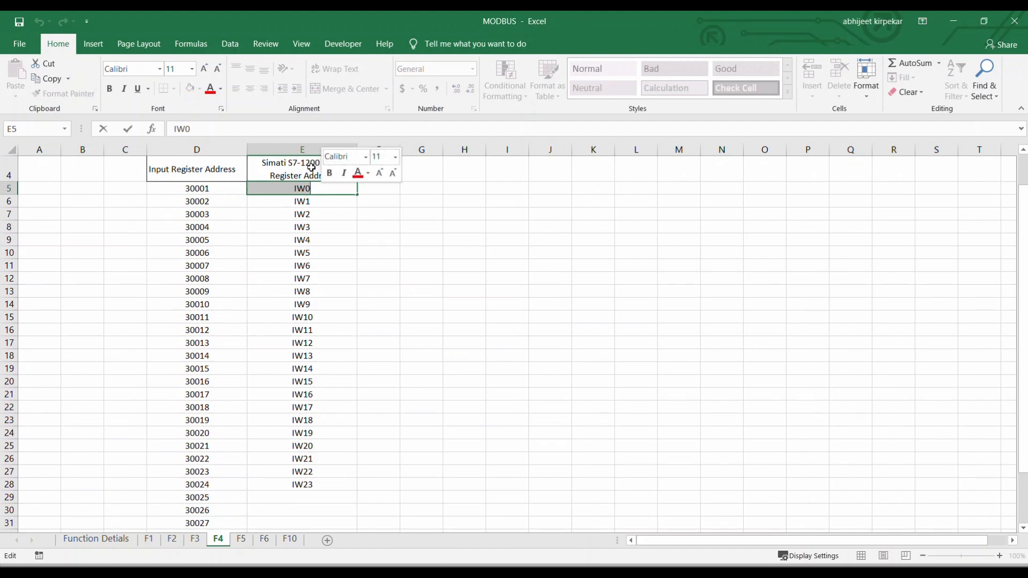
left_click(397, 239)
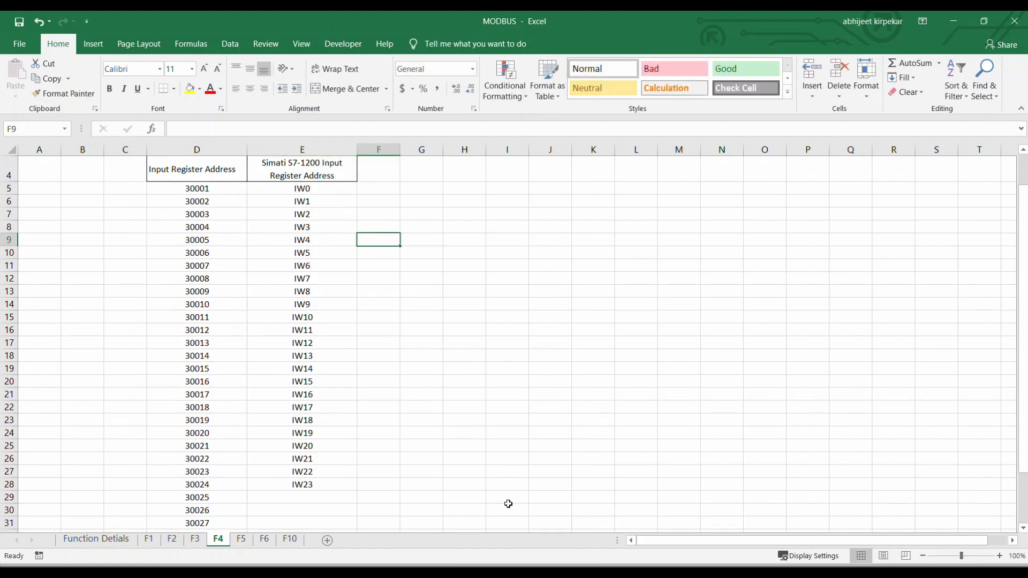
Switch to ModScan32 and set the MODBUS point type to 04: INPUT REGISTER.
left_click(578, 565)
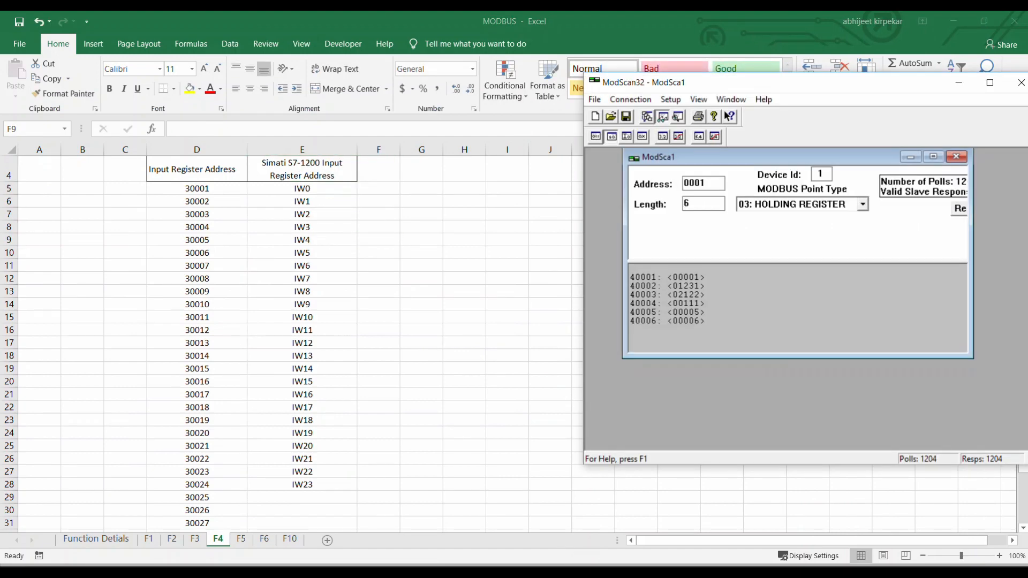
left_click(778, 210)
left_click(763, 255)
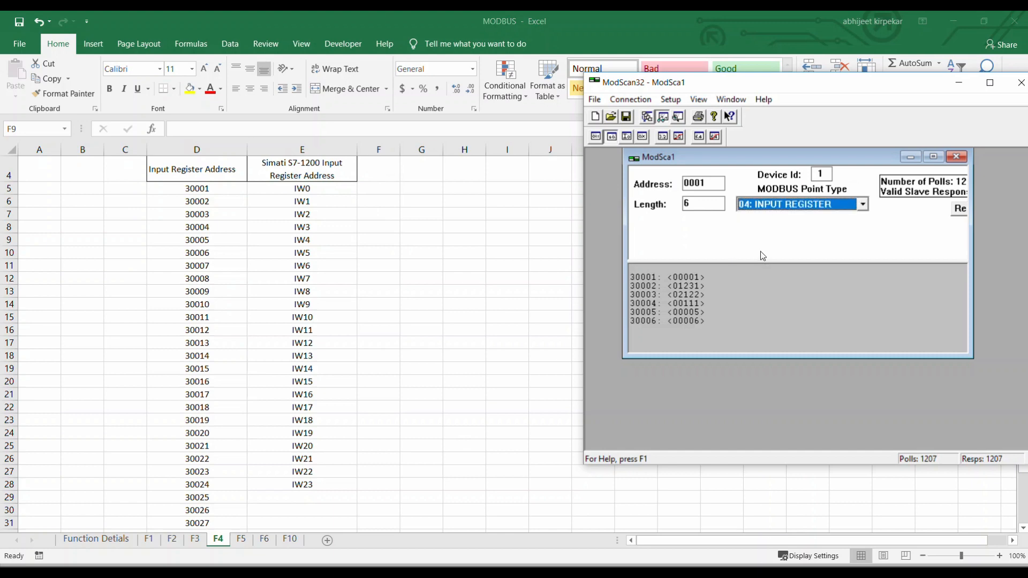
mouse_move(691, 157)
left_mouse_down()
mouse_move(653, 172)
mouse_move(689, 173)
left_mouse_up()
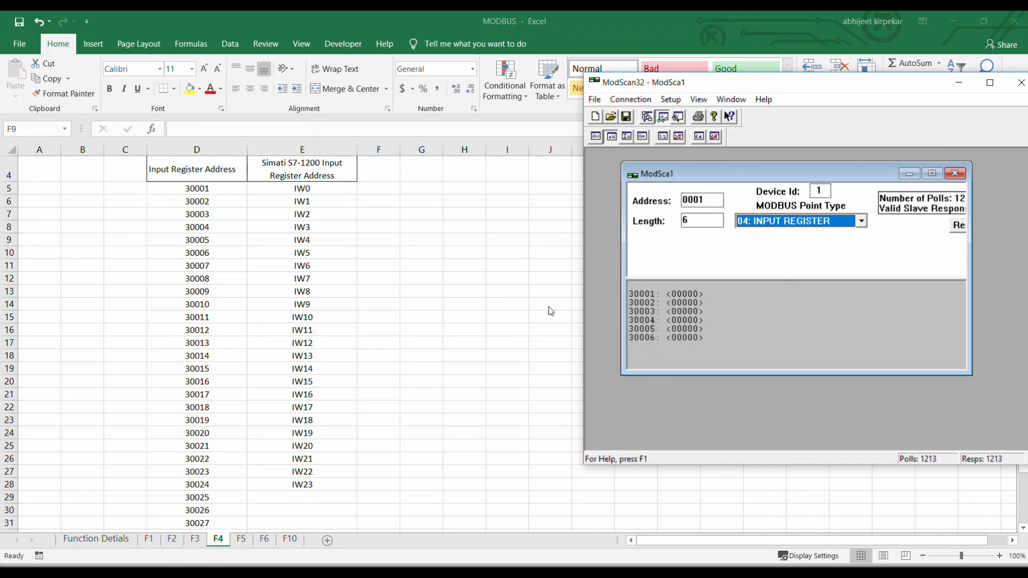
Highlight the Excel mapping rows for registers 30001 to 30006 in yellow and return to TIA Portal.
left_click_drag(191, 188, 308, 253)
left_click(189, 90)
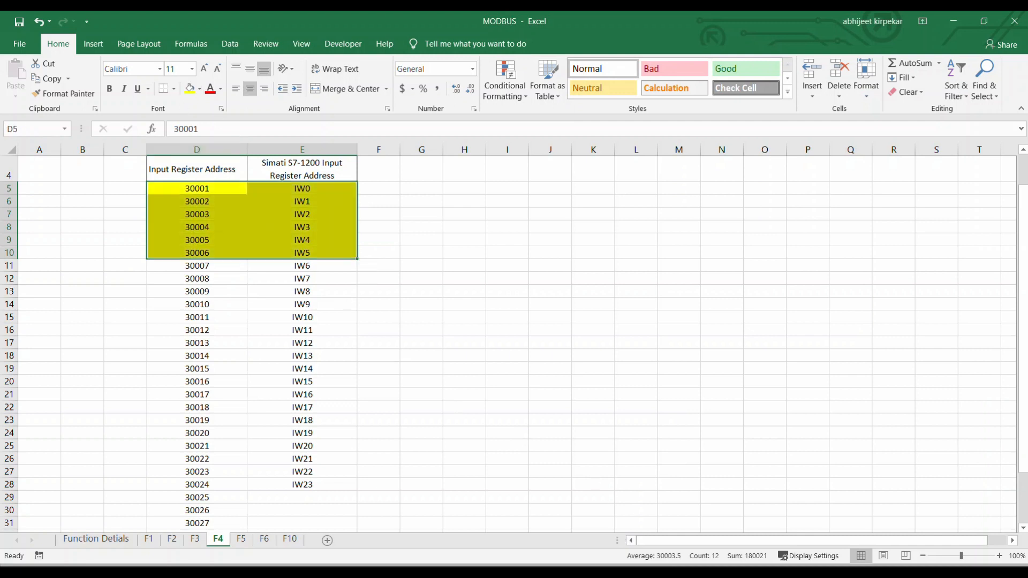
left_click(531, 572)
Compare the watch table's first six input words, %IW0 to %IW10, with the input registers in ModScan32.
left_click(419, 281)
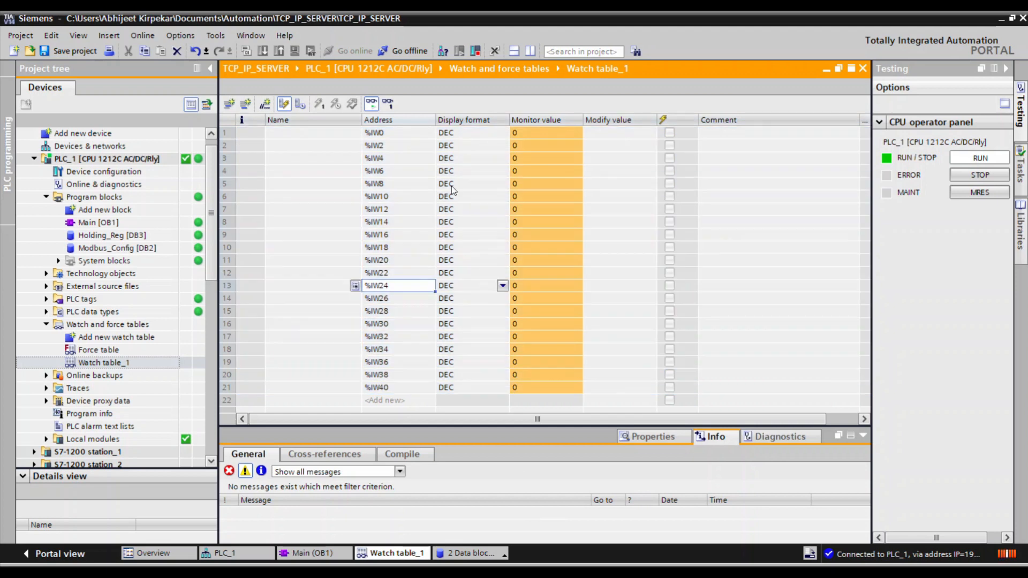
left_click(374, 137)
left_click_drag(227, 133, 231, 196)
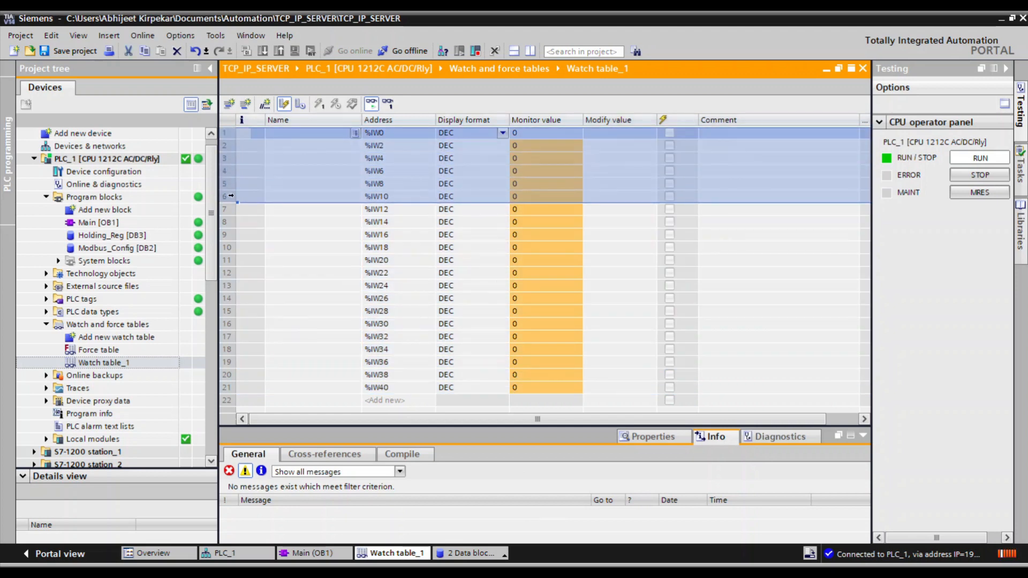
left_click(408, 136)
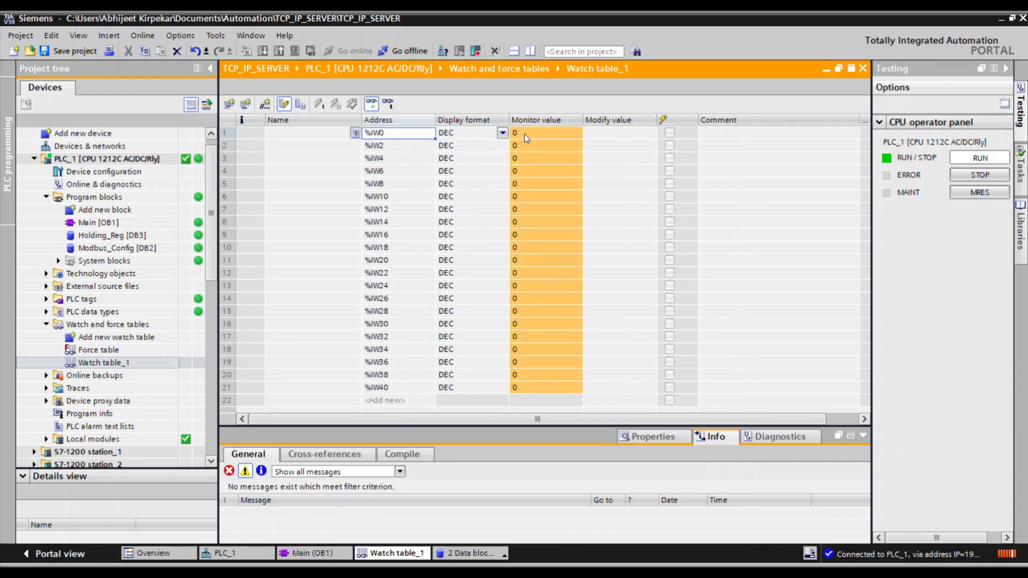
key("alt+Tab")
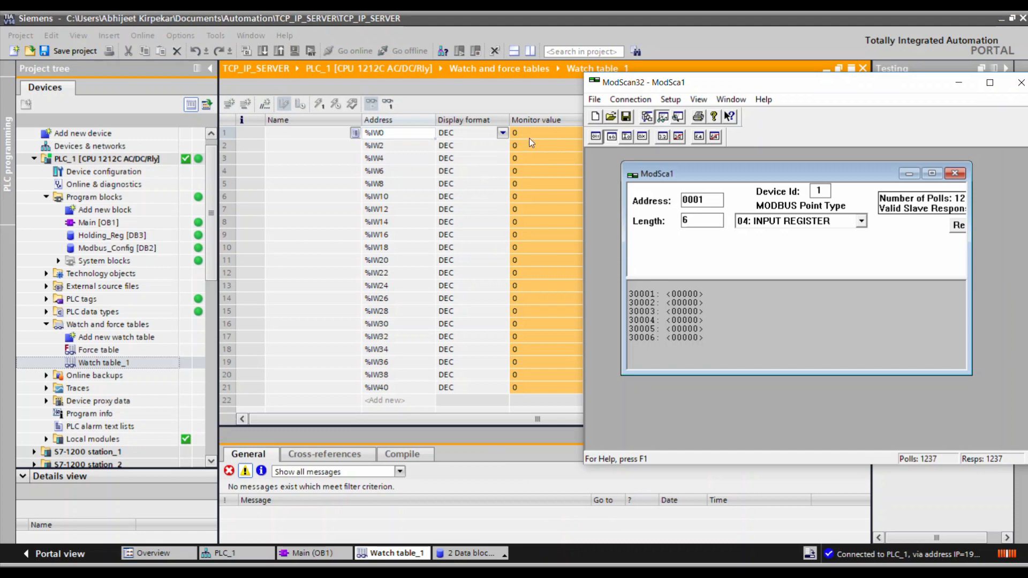
left_click(355, 136)
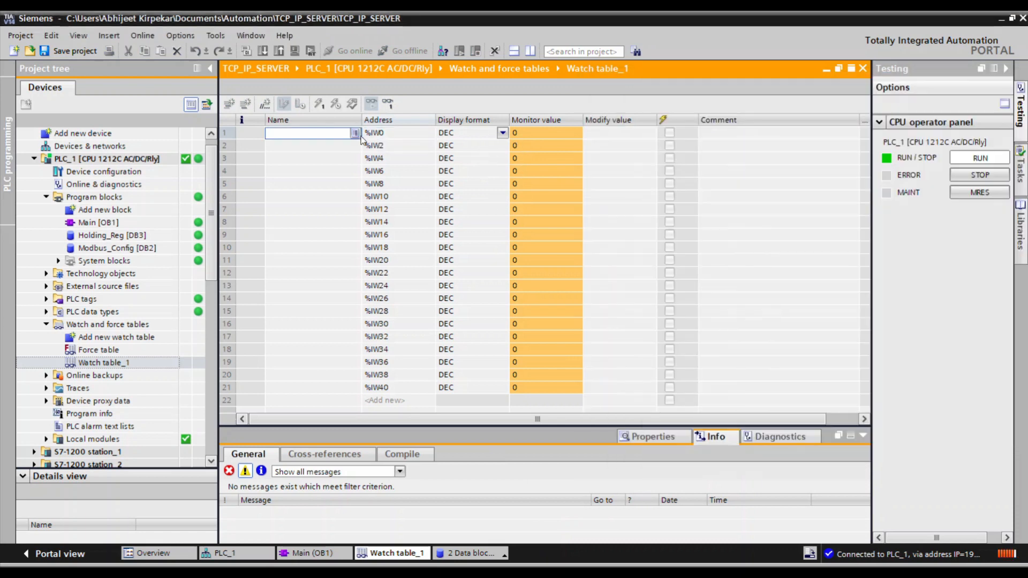
left_click(244, 134)
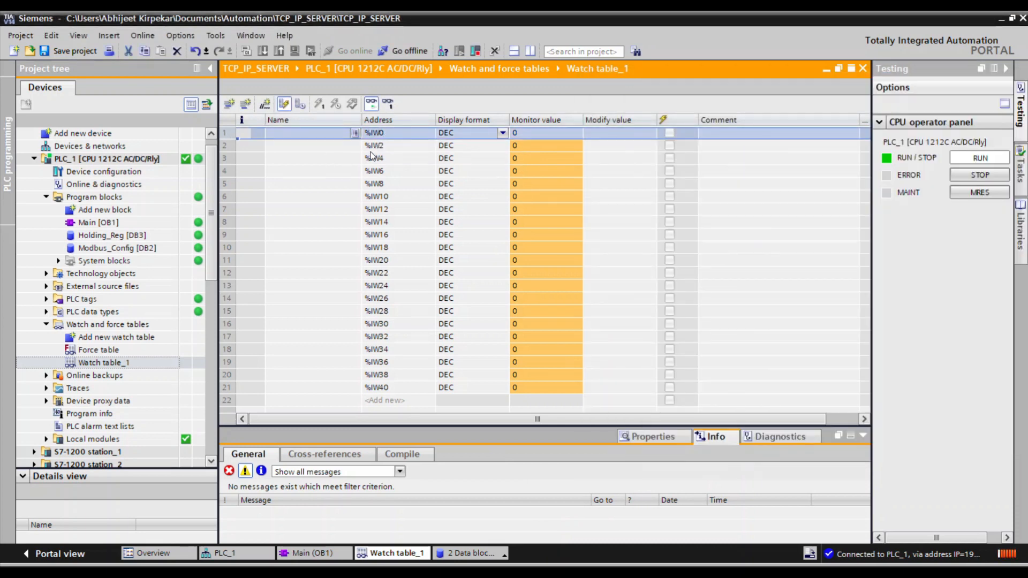
Set the modify value of %IW2 to 12, write it to the PLC, and check the input registers in ModScan32.
left_click(389, 148)
left_click(524, 146)
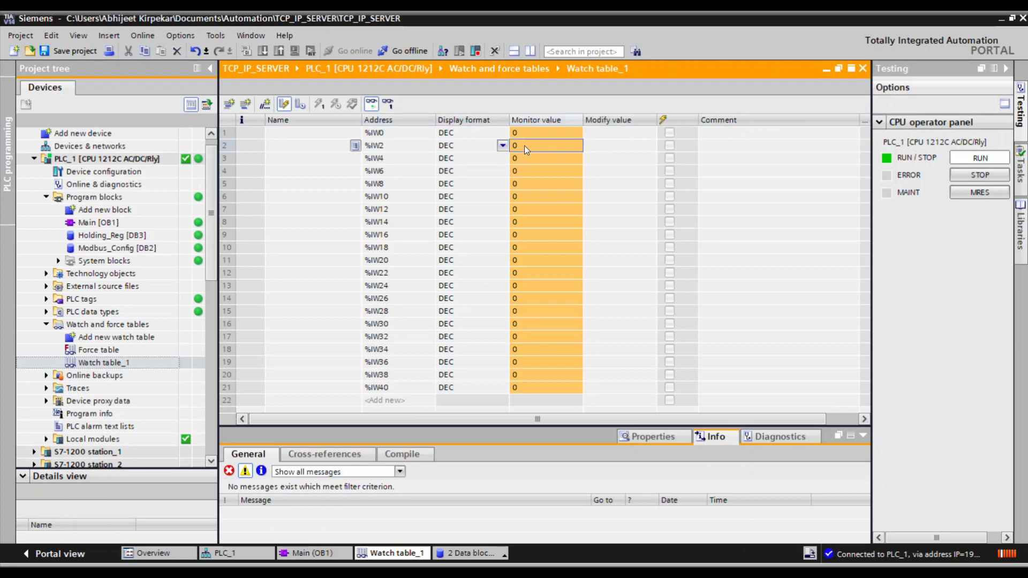
left_click(608, 152)
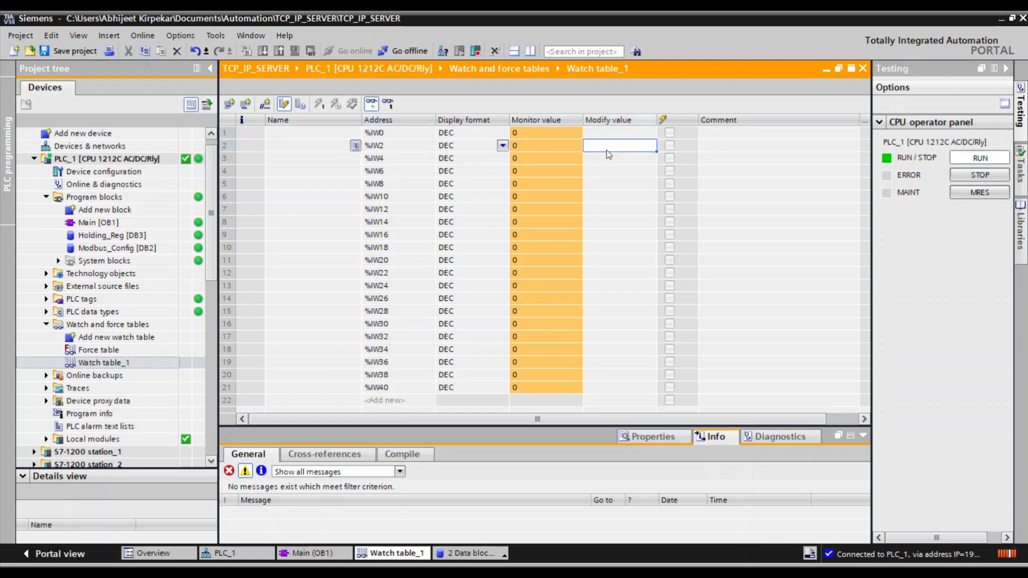
type("12")
key("Return")
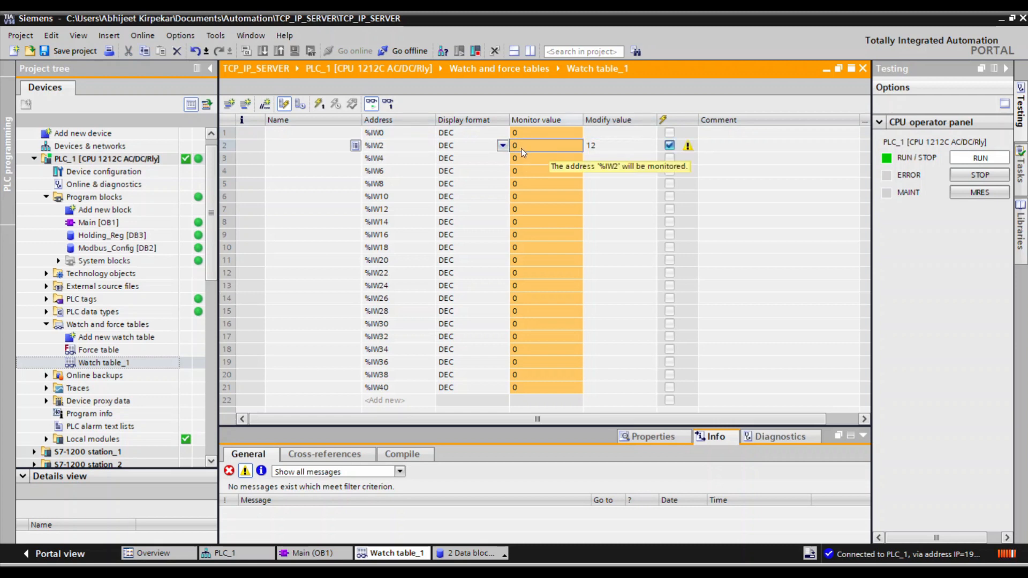
right_click(522, 148)
mouse_move(567, 157)
left_click(723, 180)
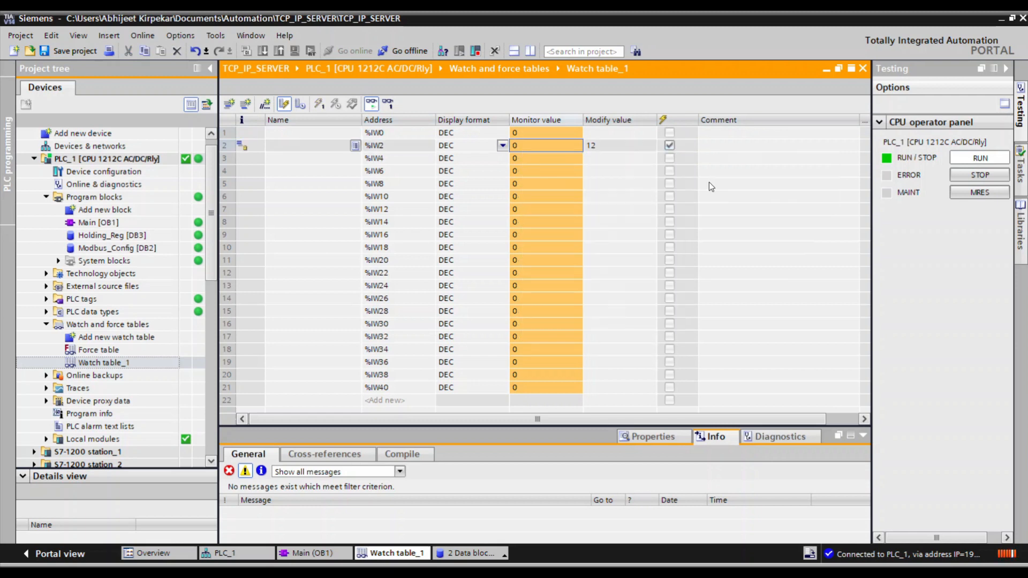
key("alt+Tab")
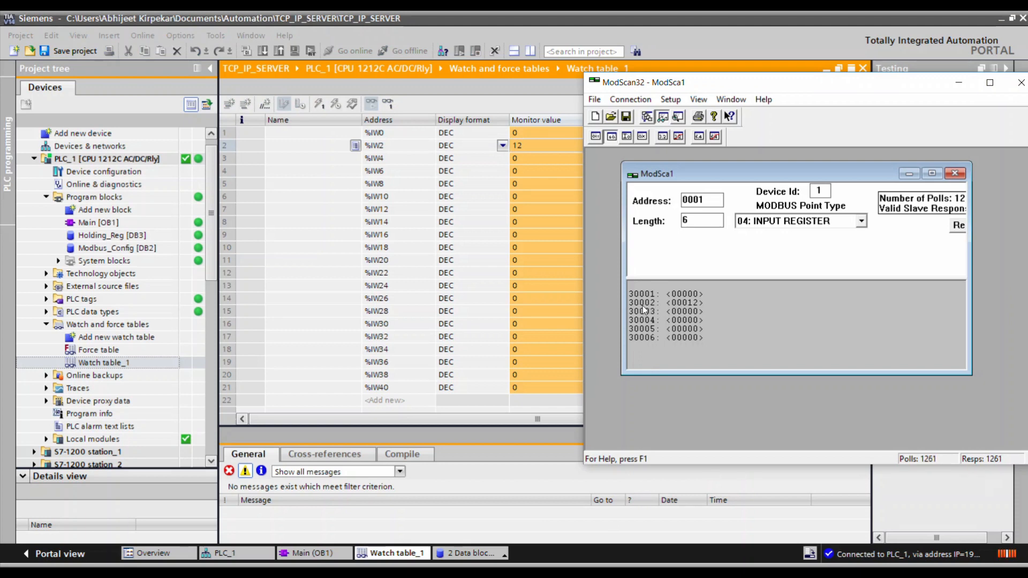
Set the modify values of %IW4 to 1, %IW6 to 5 and %IW8 to 7, and write them to the PLC.
left_click(515, 160)
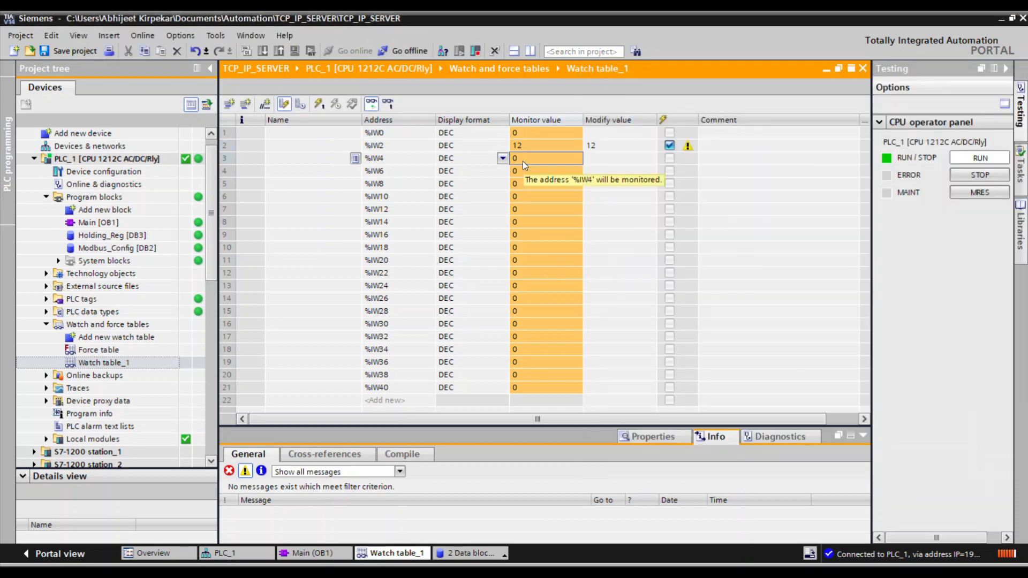
left_click(603, 159)
type("1")
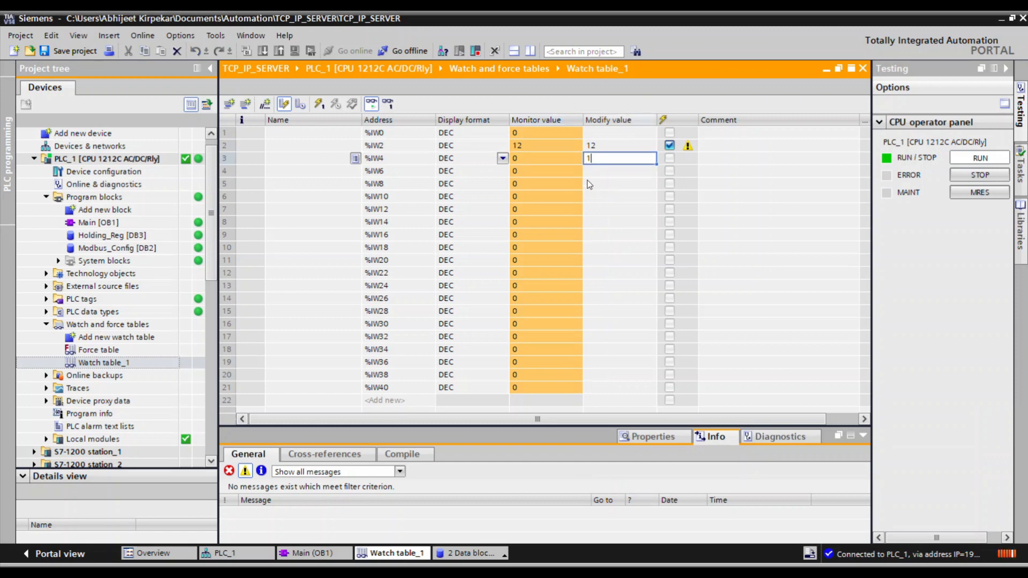
left_click(591, 176)
type("5")
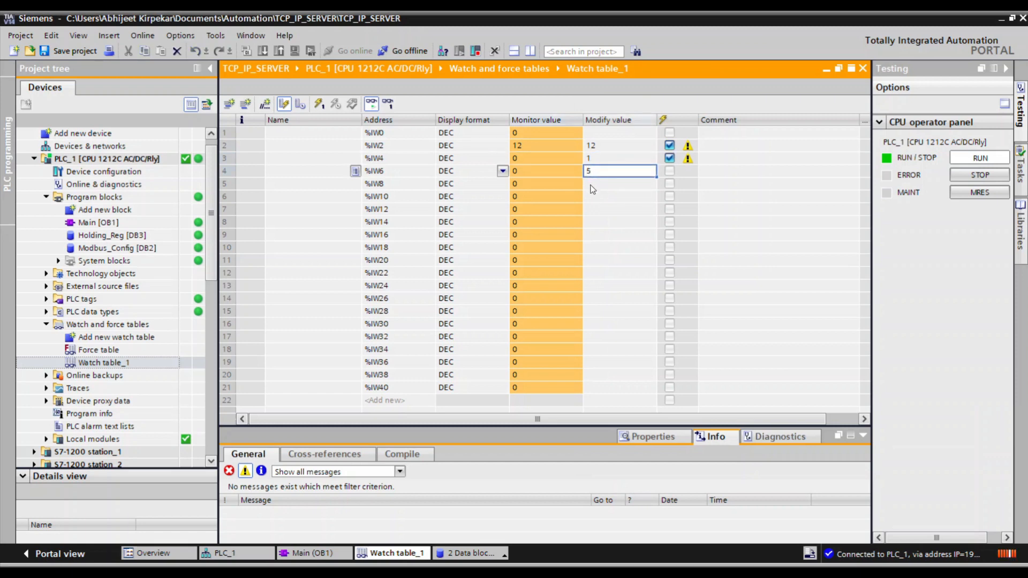
left_click(592, 185)
type("7")
key("Return")
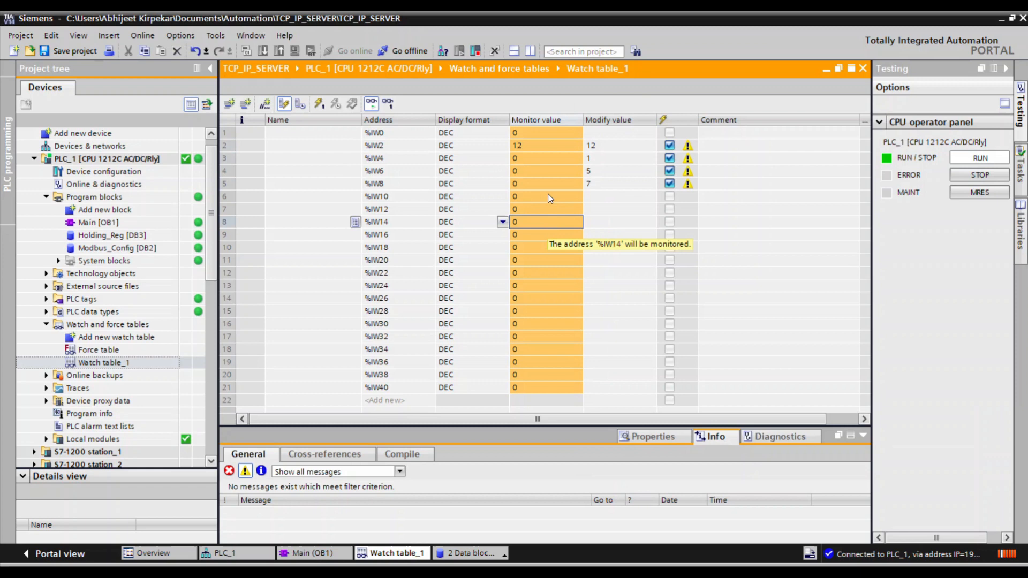
left_click(516, 148)
left_click(320, 105)
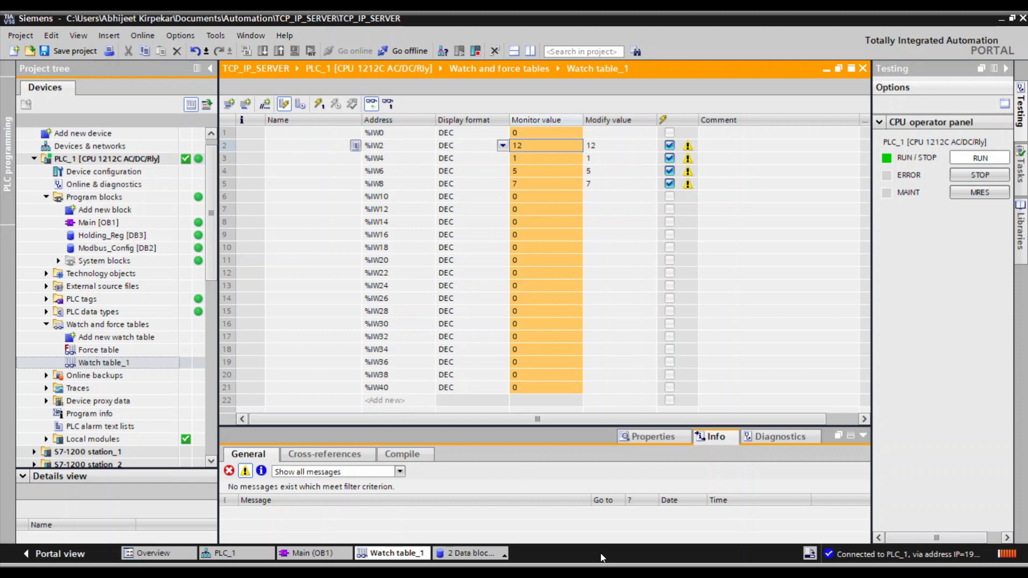
Switch to ModScan32, view the raw Modbus traffic in the maximized ModSca1 window, and return to the register data display.
key("alt+Tab")
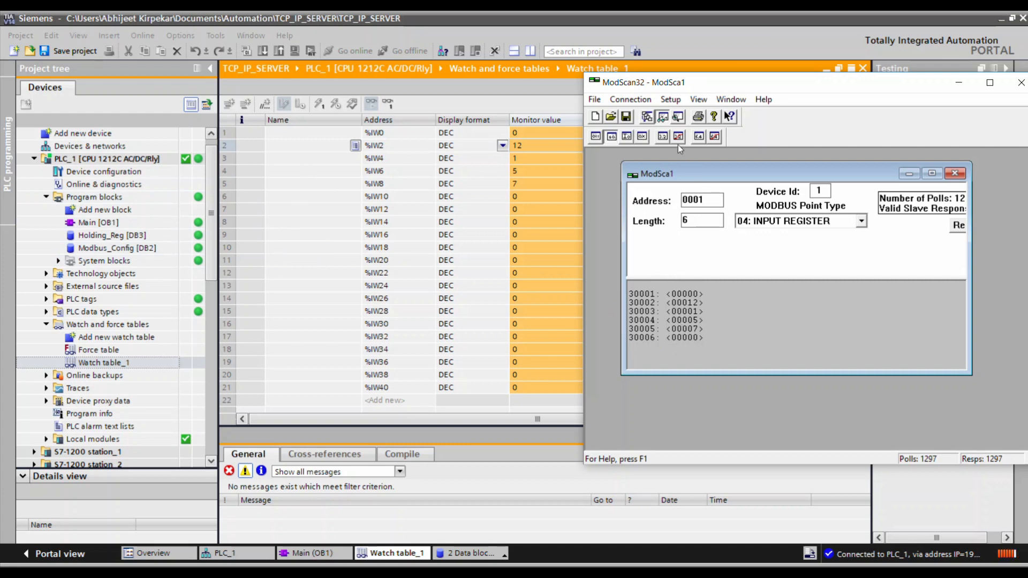
left_click(679, 117)
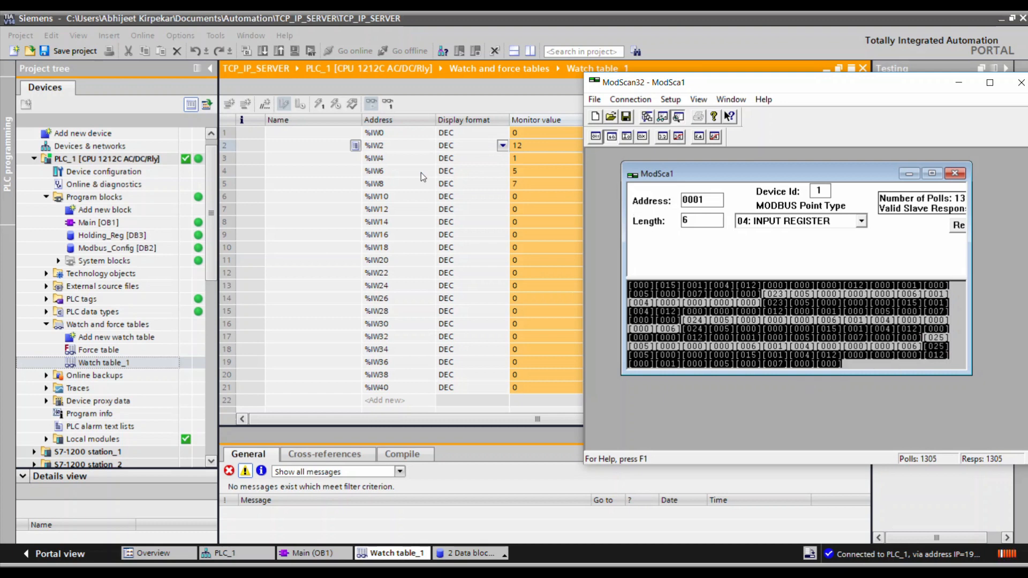
left_click(932, 173)
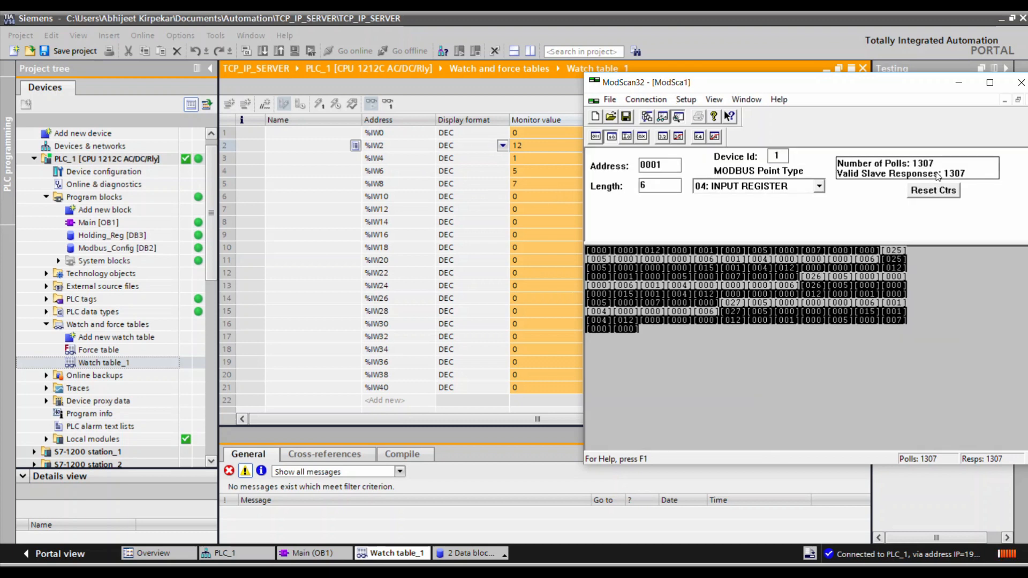
left_click_drag(844, 83, 653, 90)
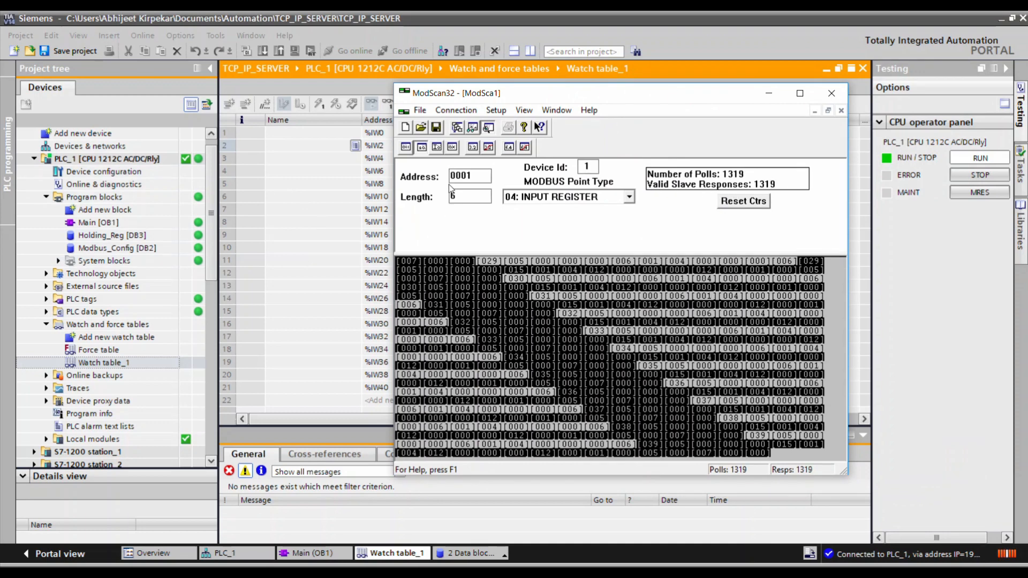
left_click(467, 131)
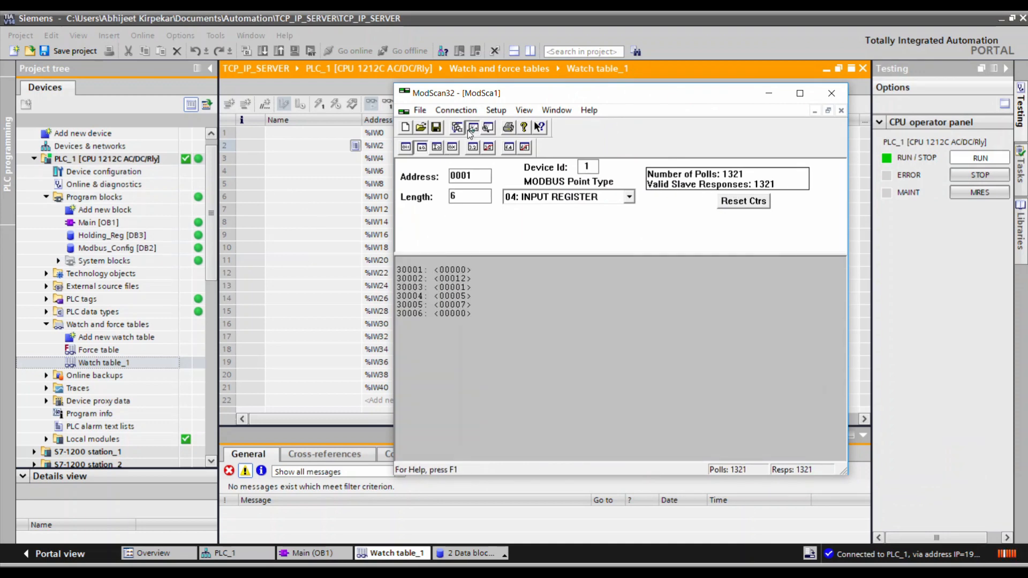
Review the read functions 1 to 4 and the write functions 5 and 6 on the Excel workbook's Function Detials sheet.
left_click(343, 262)
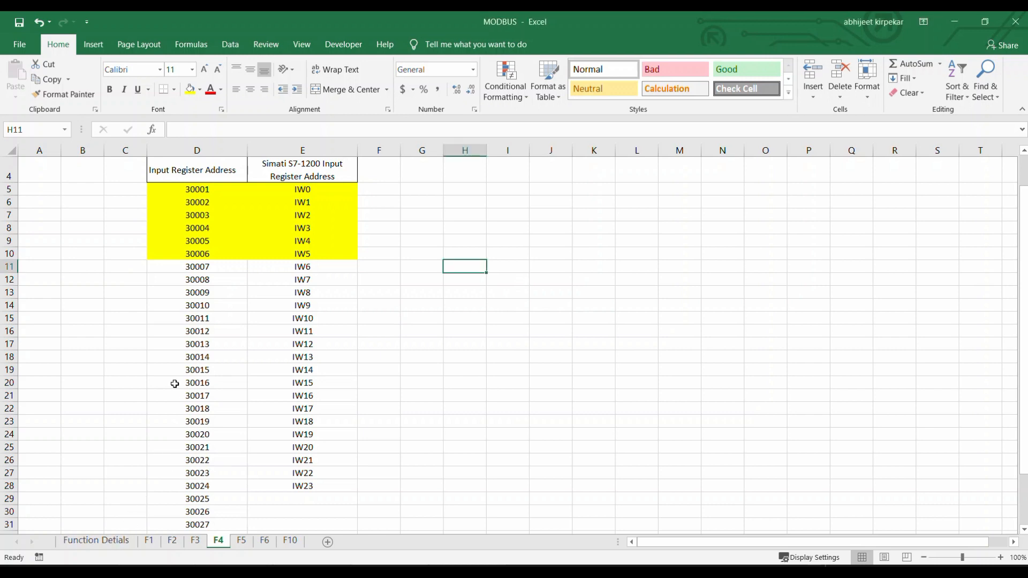
left_click(97, 541)
left_click(229, 214)
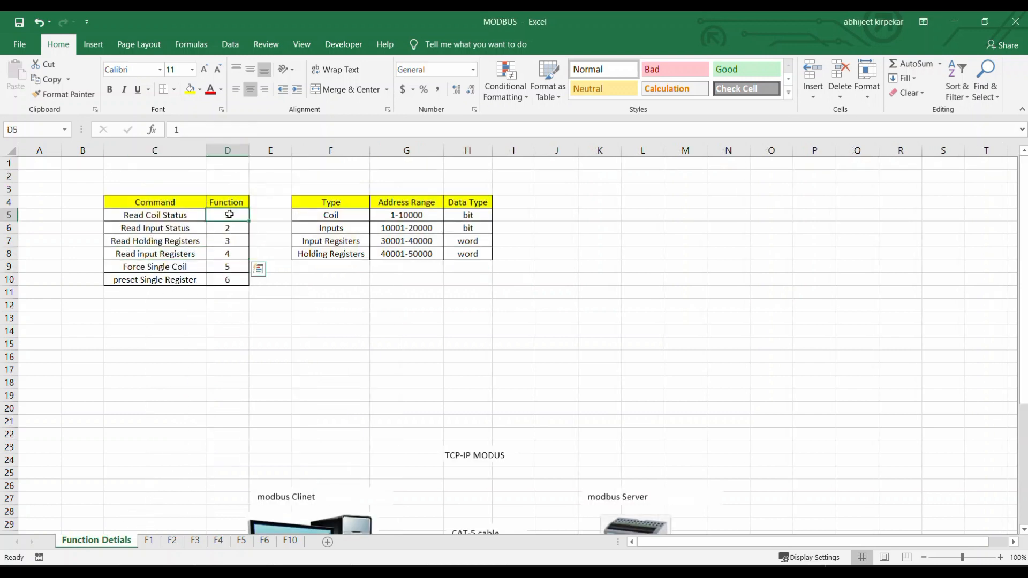
left_click_drag(229, 215, 234, 255)
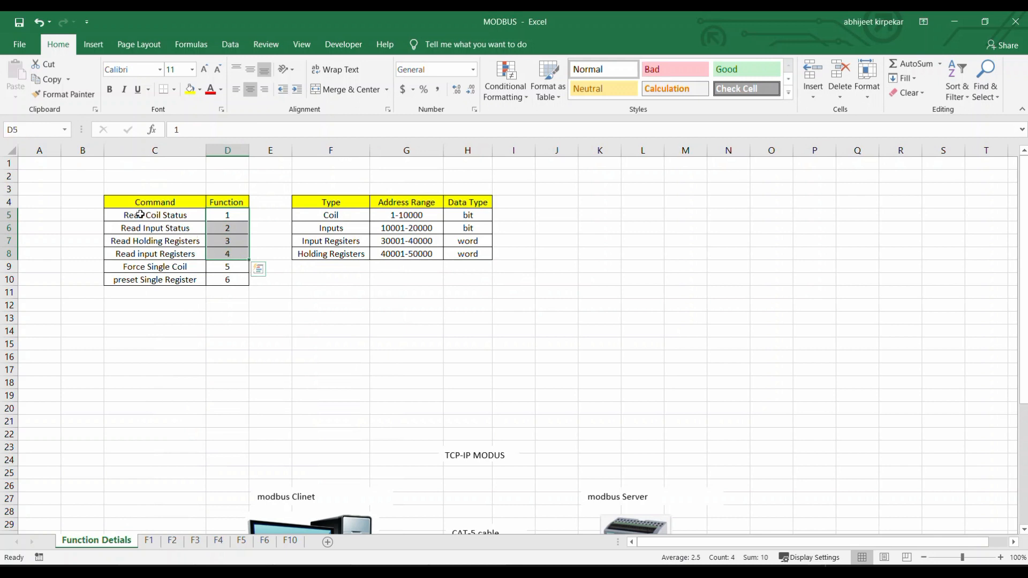
left_click_drag(141, 214, 145, 256)
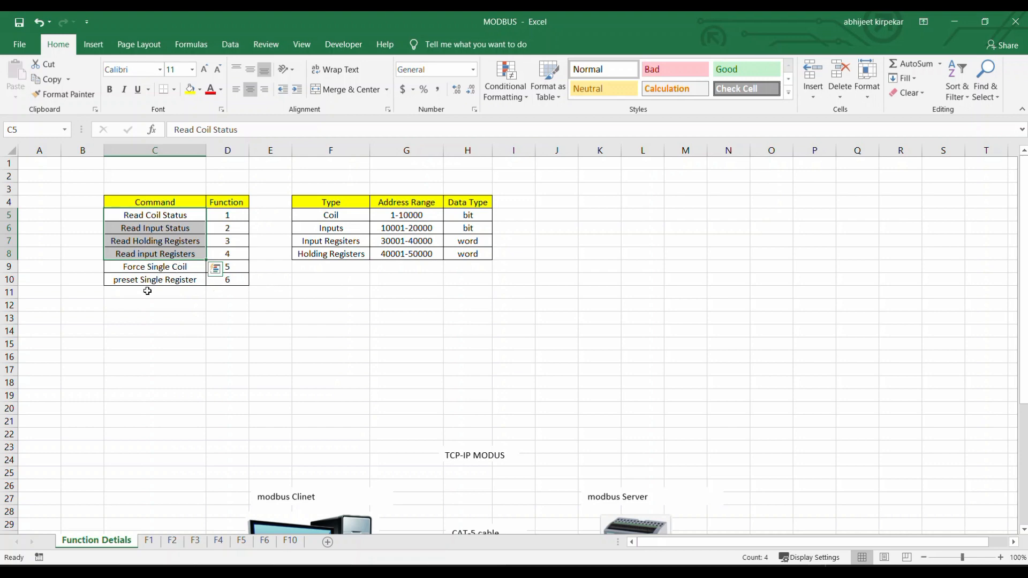
left_click(188, 291)
left_click_drag(164, 267, 231, 280)
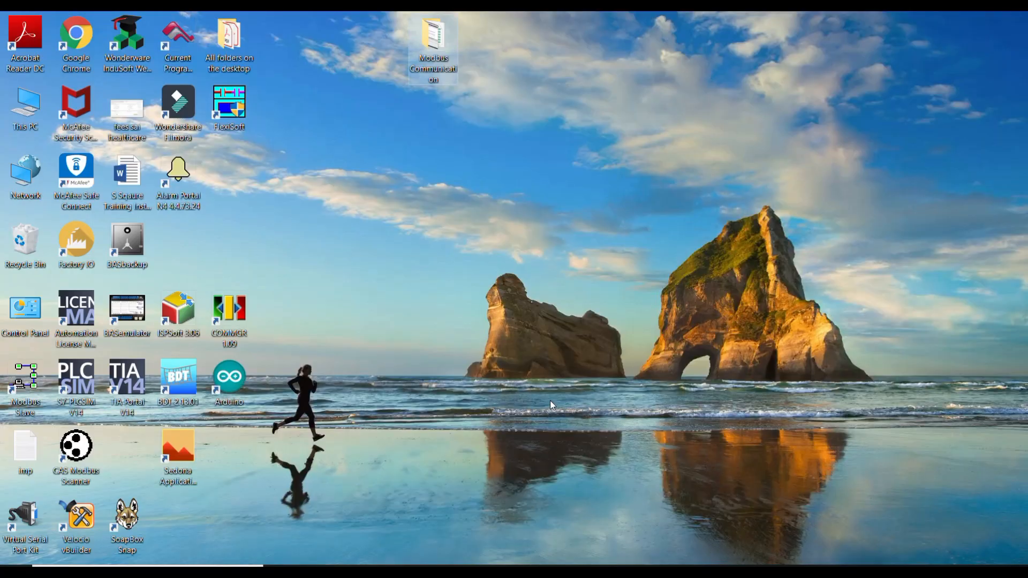
Open CAS Modbus Scanner and delete the existing TCP 192.168.0.1:502 connection with its tasks from the task settings.
double_click(95, 485)
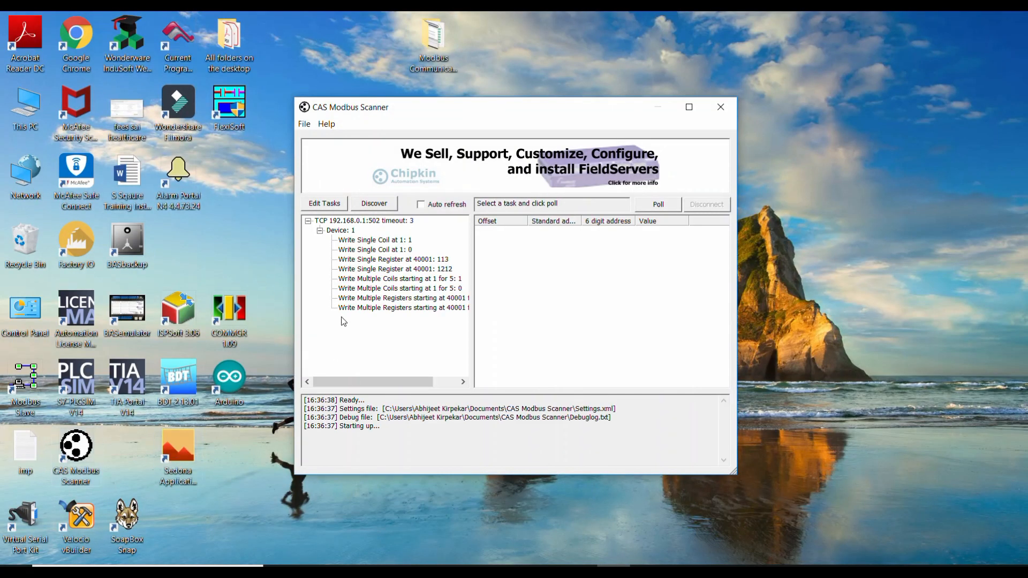
left_click(338, 230)
left_click(332, 203)
left_click(684, 255)
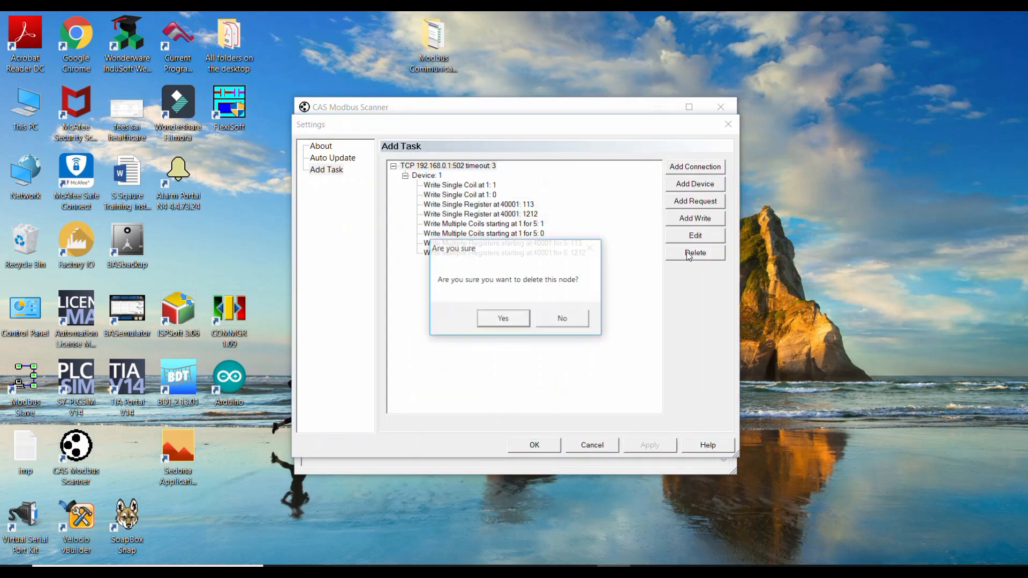
left_click(513, 316)
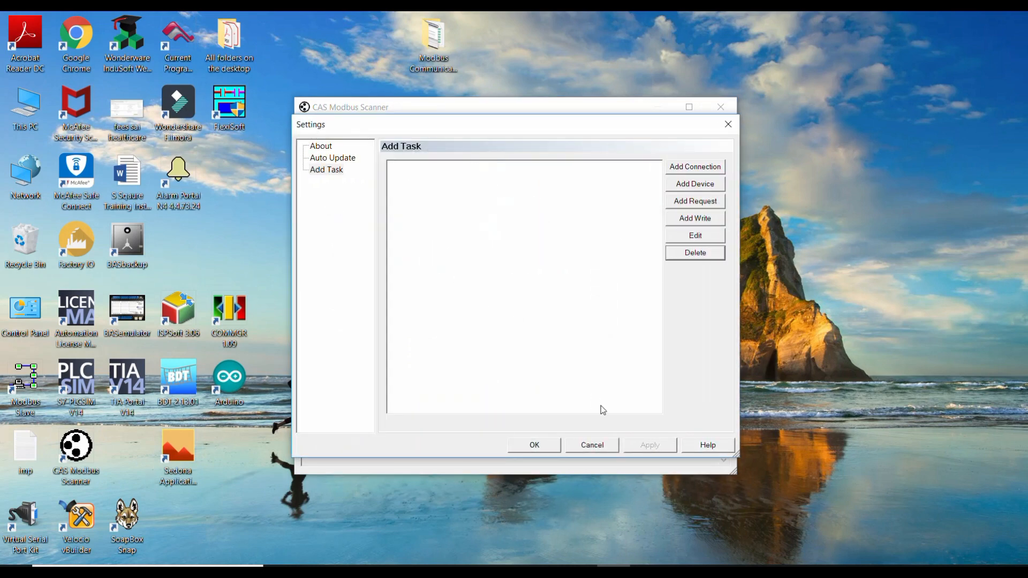
left_click(591, 445)
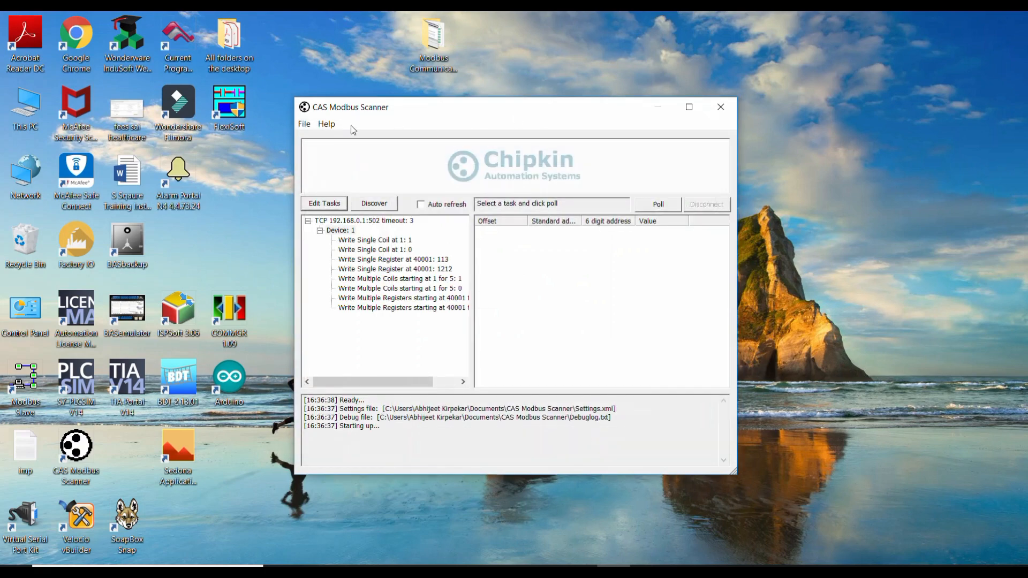
left_click(328, 206)
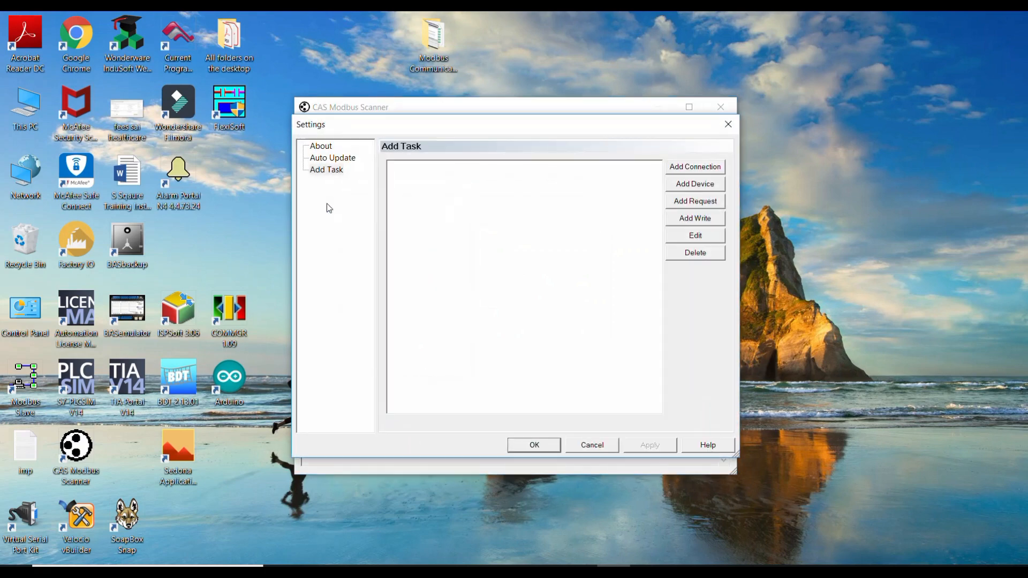
left_click(596, 448)
right_click(347, 231)
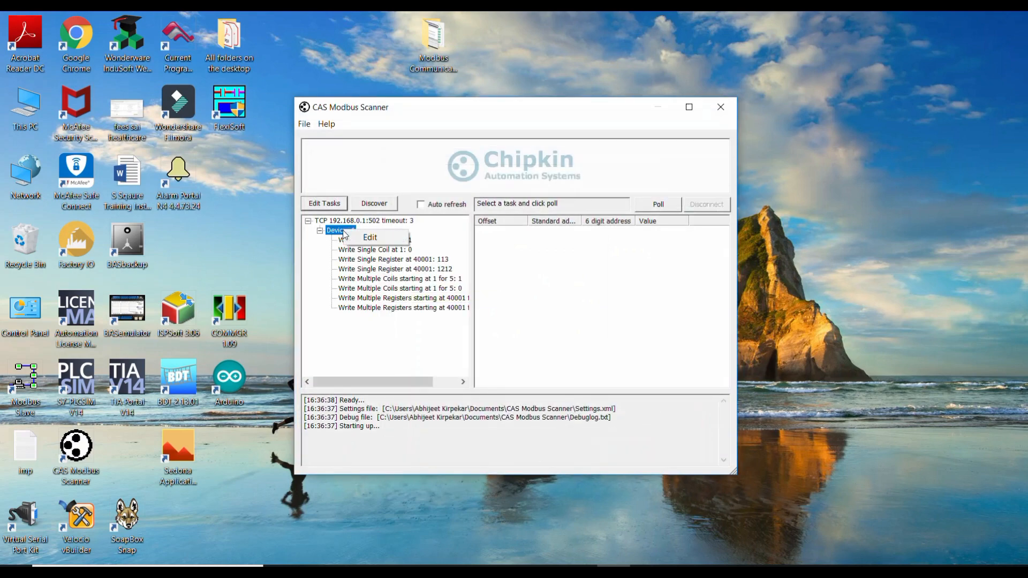
left_click(357, 239)
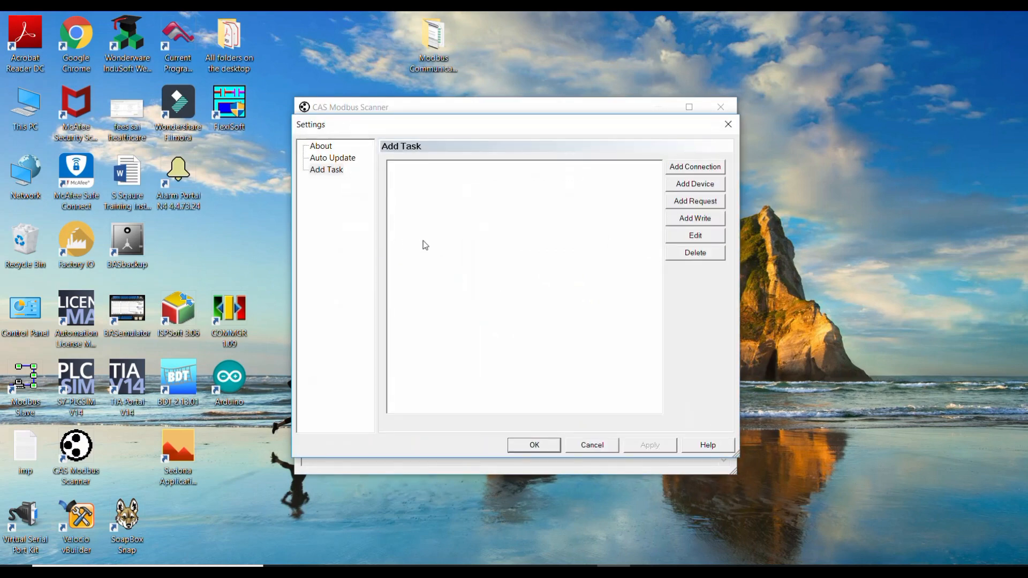
left_click(592, 445)
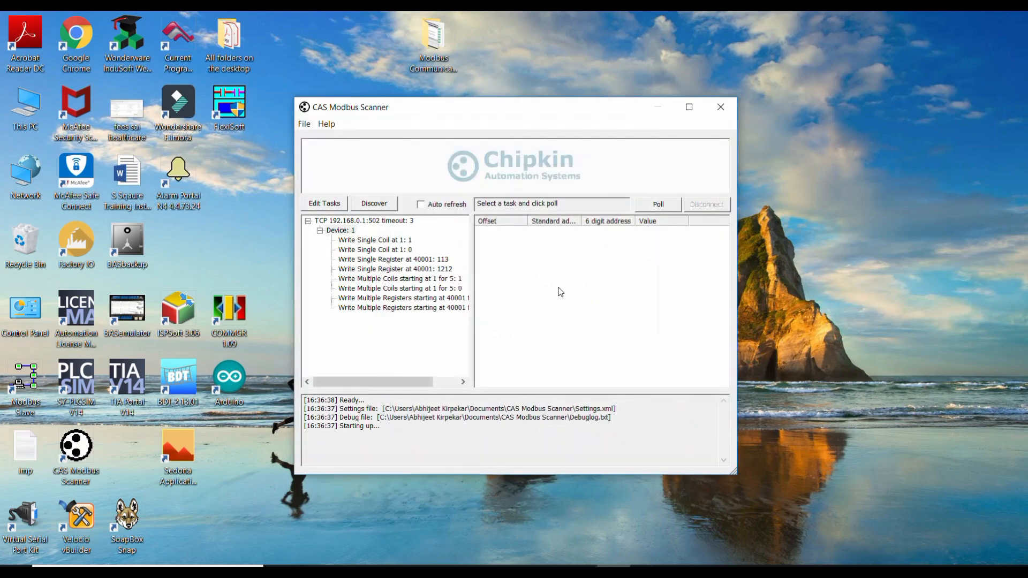
left_click(364, 221)
left_click(329, 204)
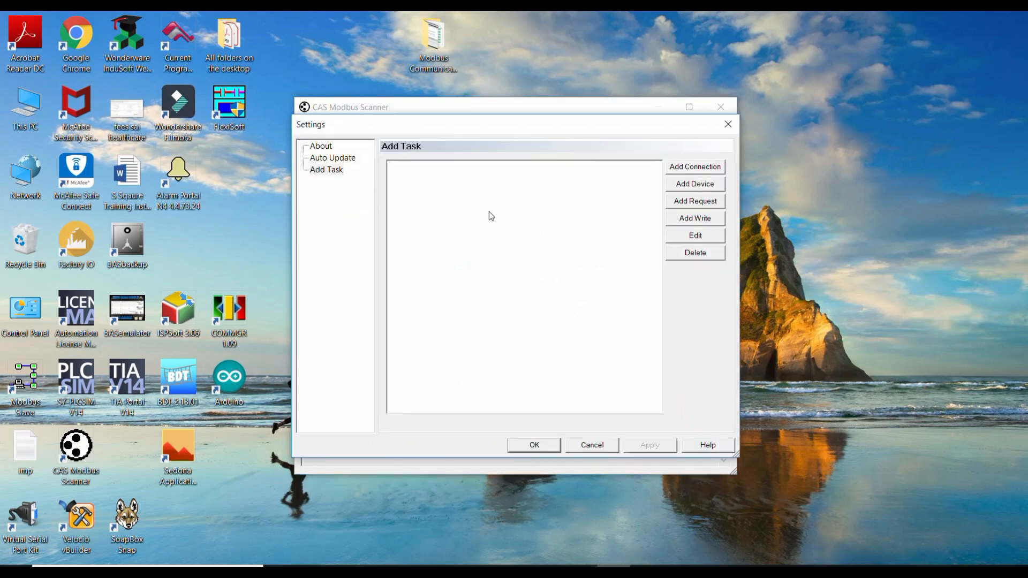
left_click(592, 445)
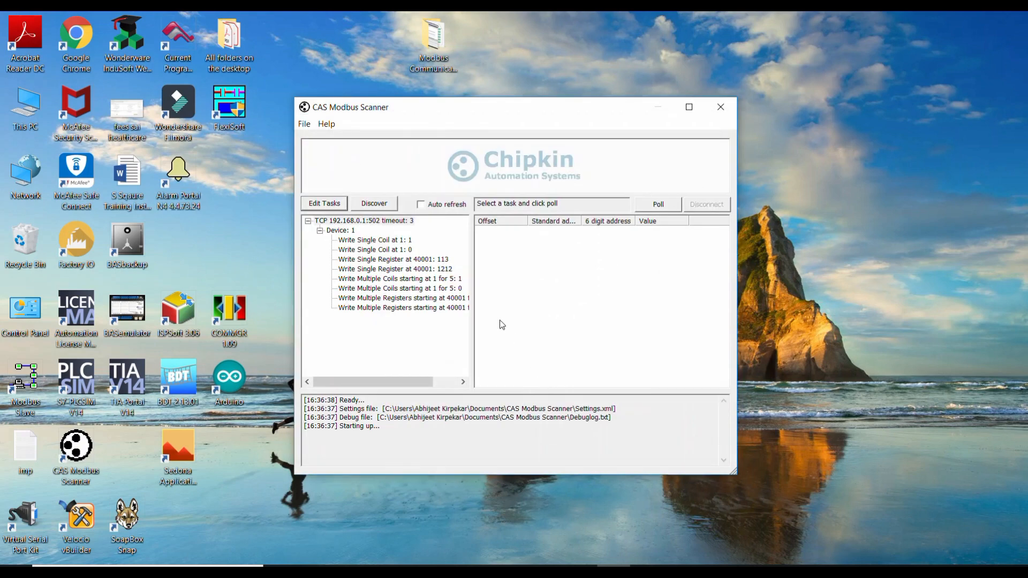
left_click(344, 210)
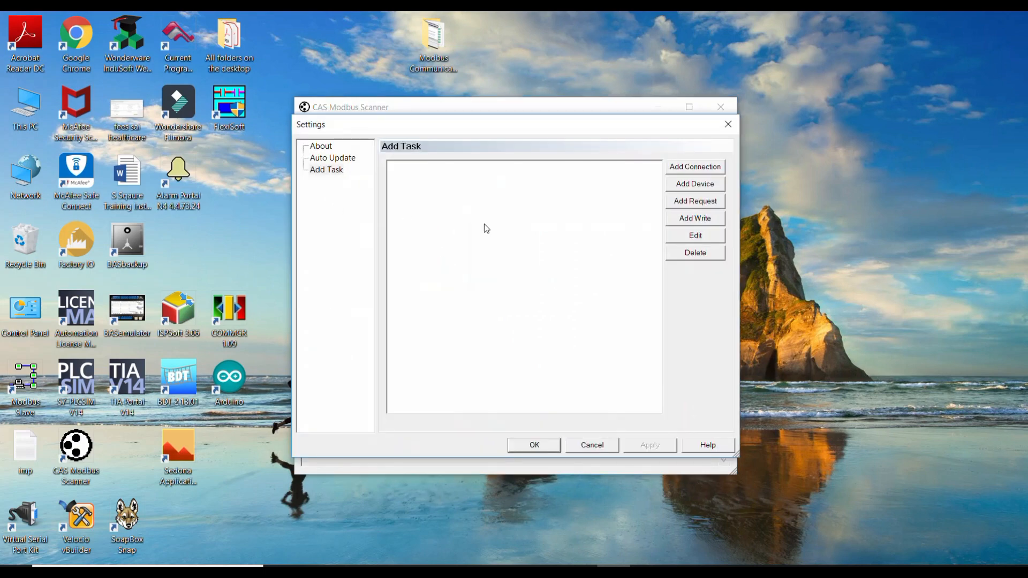
left_click(682, 253)
left_click(501, 321)
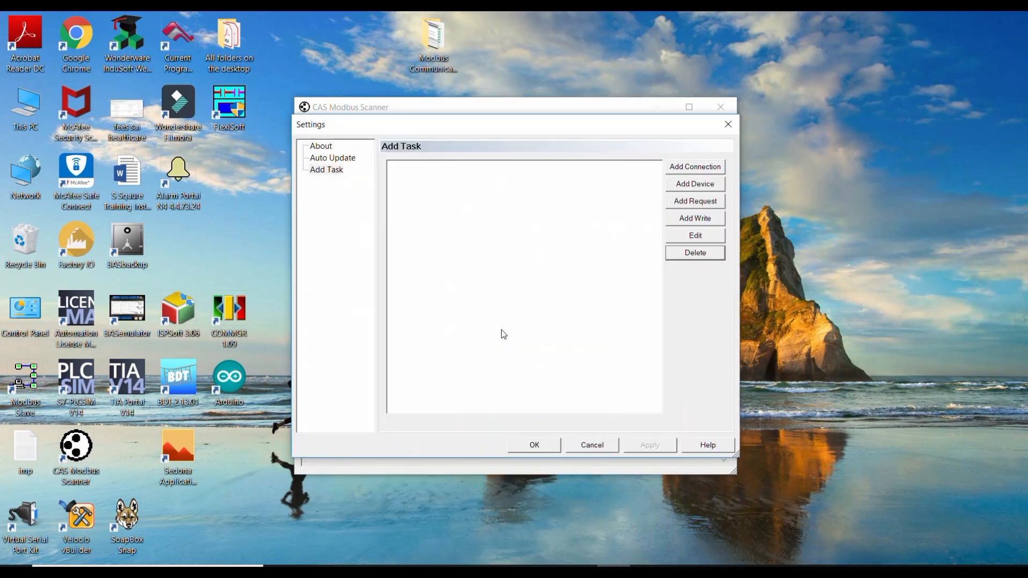
left_click(583, 449)
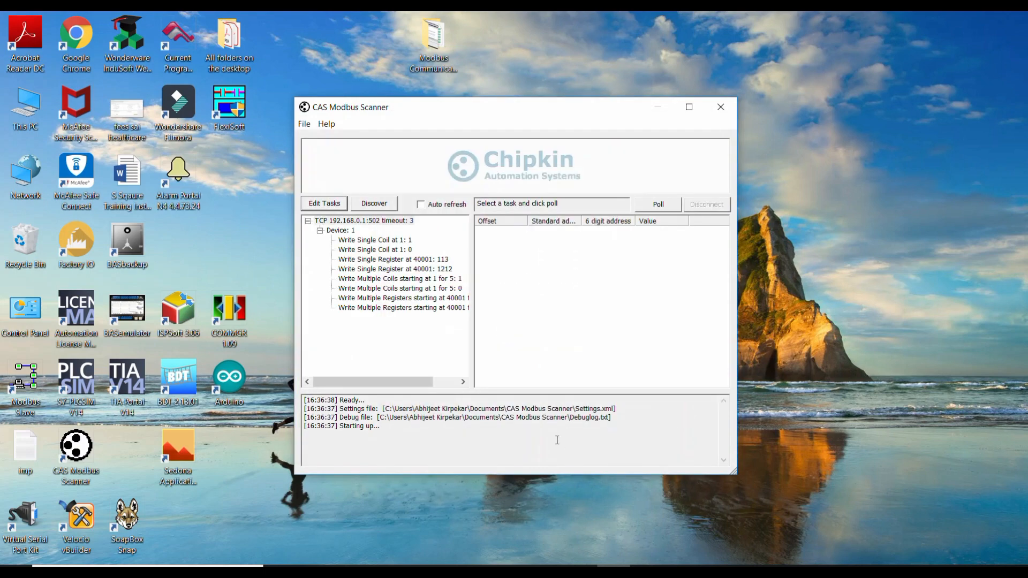
Reopen the task settings from Device 1, repeat the node deletion, and accept the emptied task list.
left_click(342, 230)
right_click(342, 231)
left_click(366, 239)
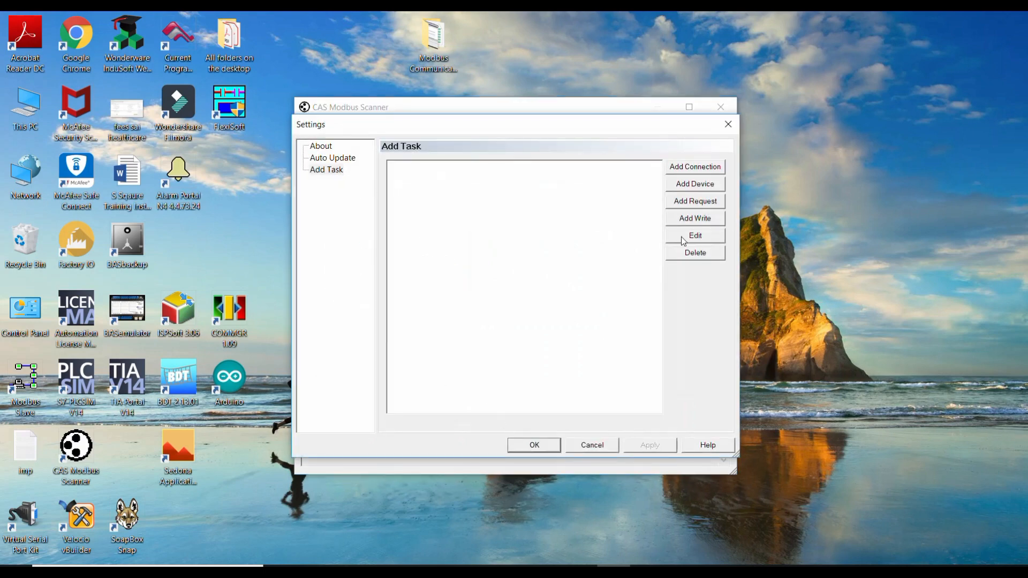
left_click(690, 257)
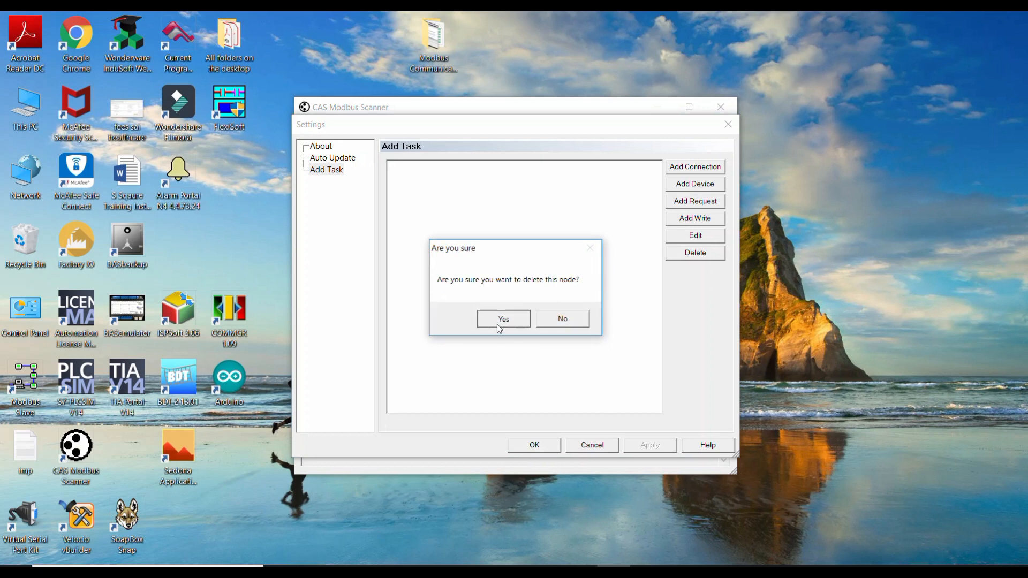
left_click(500, 320)
left_click(537, 444)
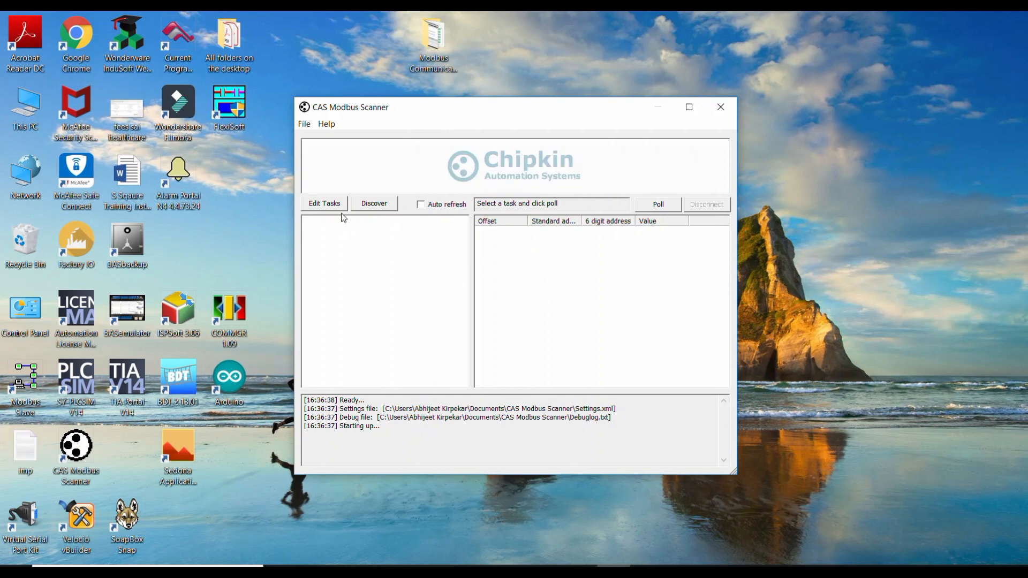
Start a new connection in the task settings and set its TCP IP address to 192.168.0.1.
left_click(325, 204)
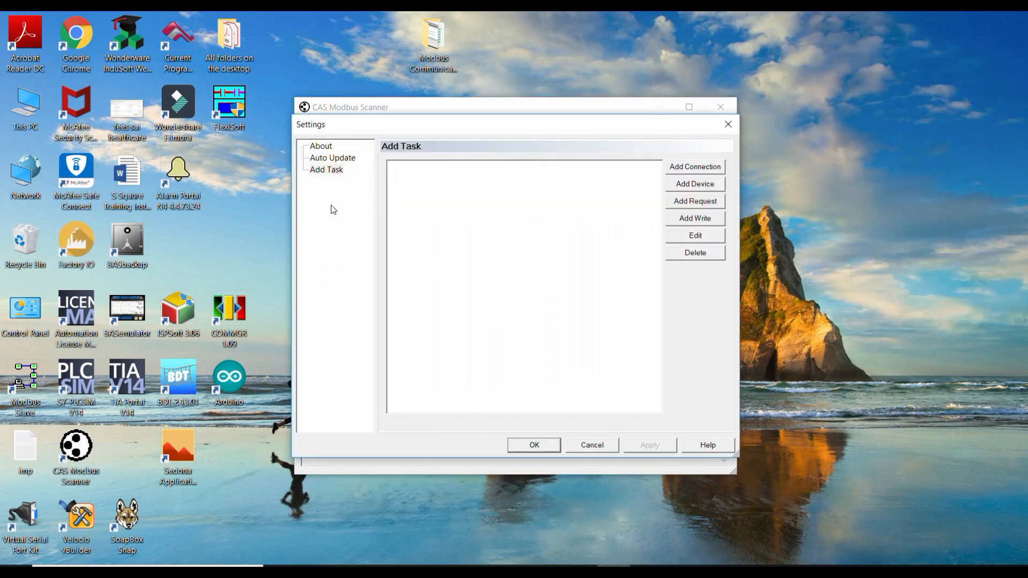
left_click(705, 172)
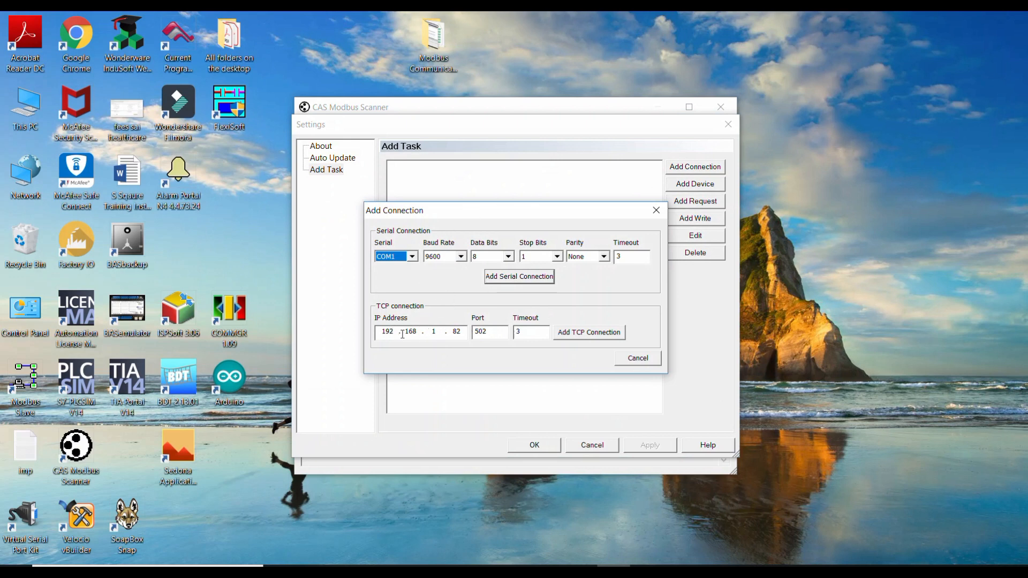
double_click(386, 334)
left_click(433, 331)
type("0")
type("1")
Check the PLC's IP address in the Excel network diagram, then add the TCP connection with port 502 and timeout 3.
left_click(547, 571)
scroll(427, 438, "down", 4)
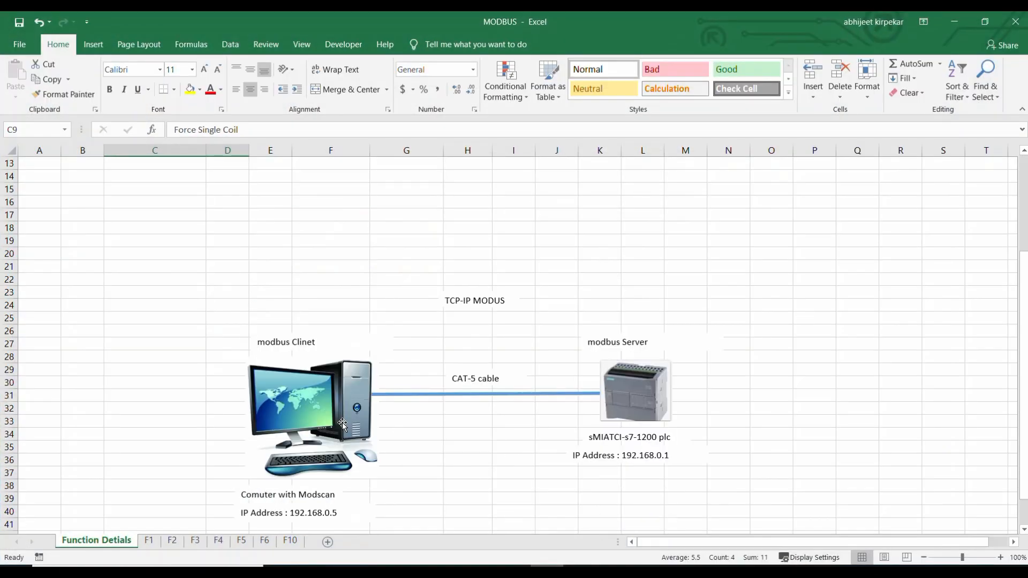
left_click(608, 456)
left_click(612, 571)
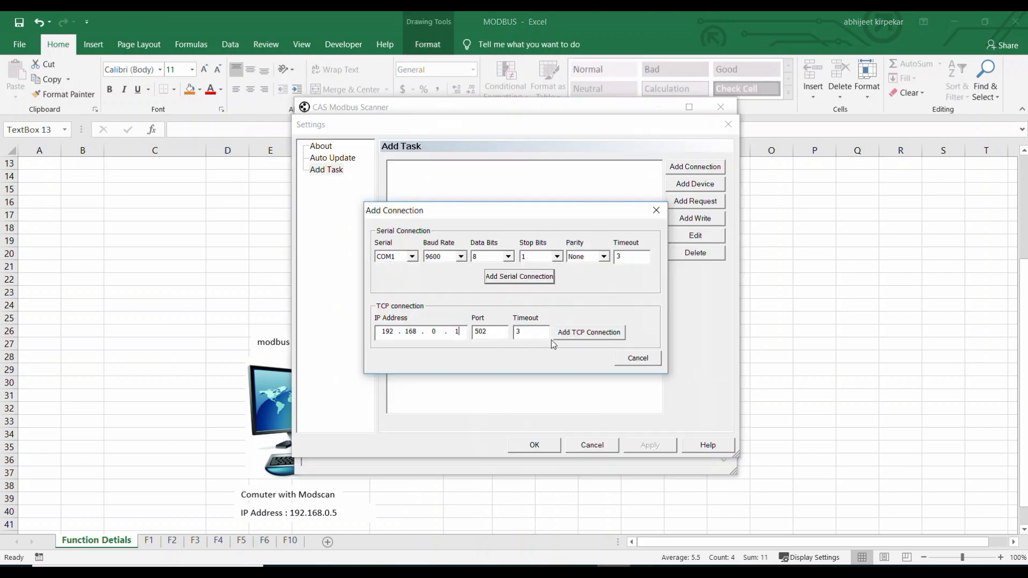
left_click(590, 332)
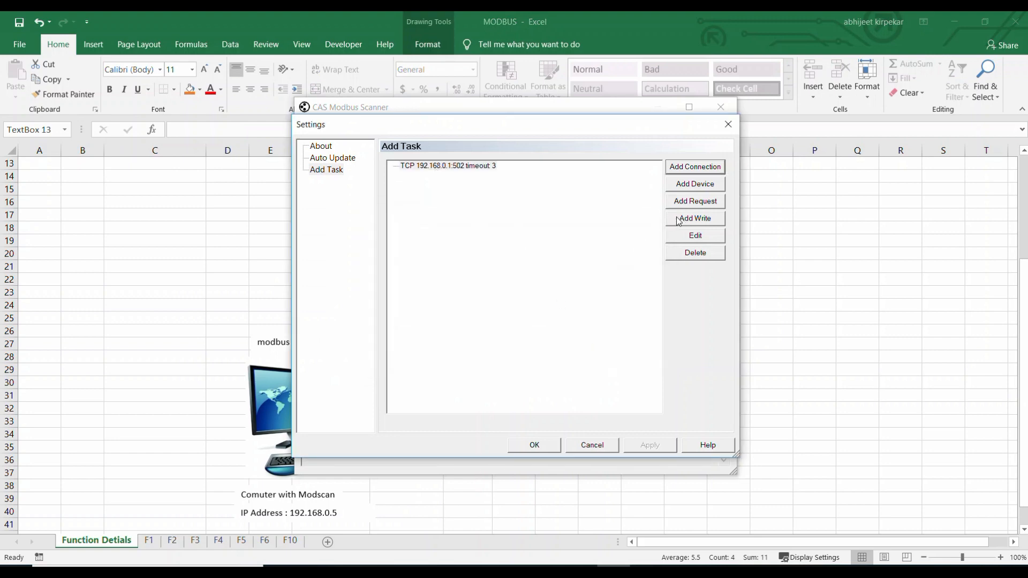
Add a device with slave ID 1 under the TCP 192.168.0.1:502 connection.
left_click(463, 166)
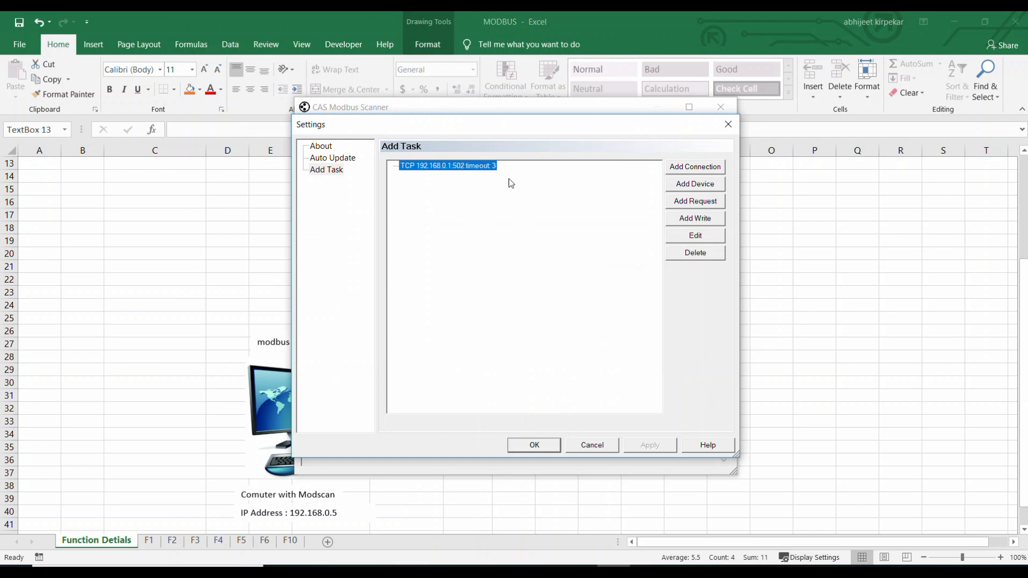
left_click(681, 186)
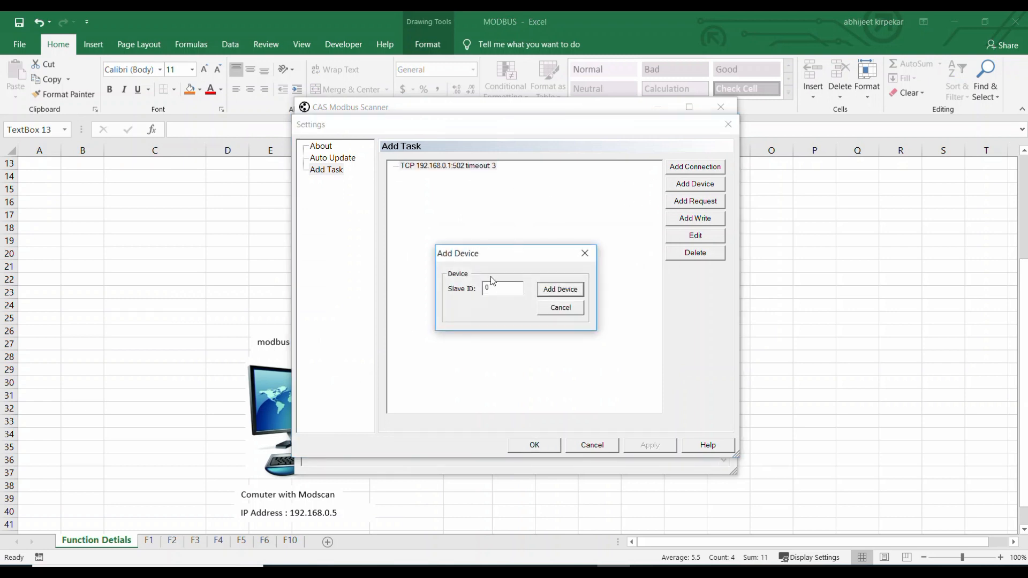
left_click_drag(499, 293, 439, 301)
type("1")
left_click(565, 295)
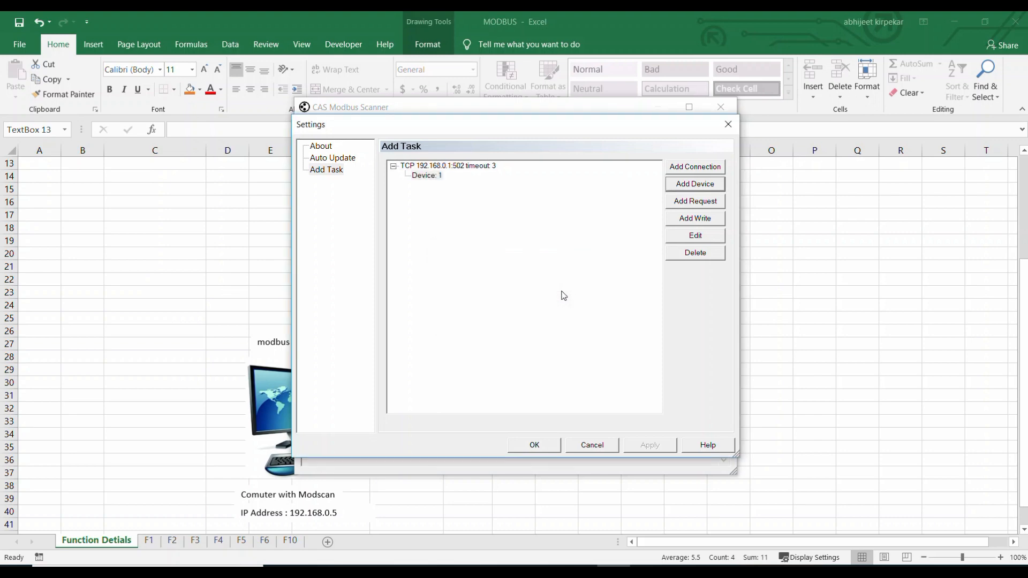
Start a write task for Device 1, then check which PLC output coil address 1 maps to on Excel's F5 sheet.
left_click(426, 176)
left_click(691, 221)
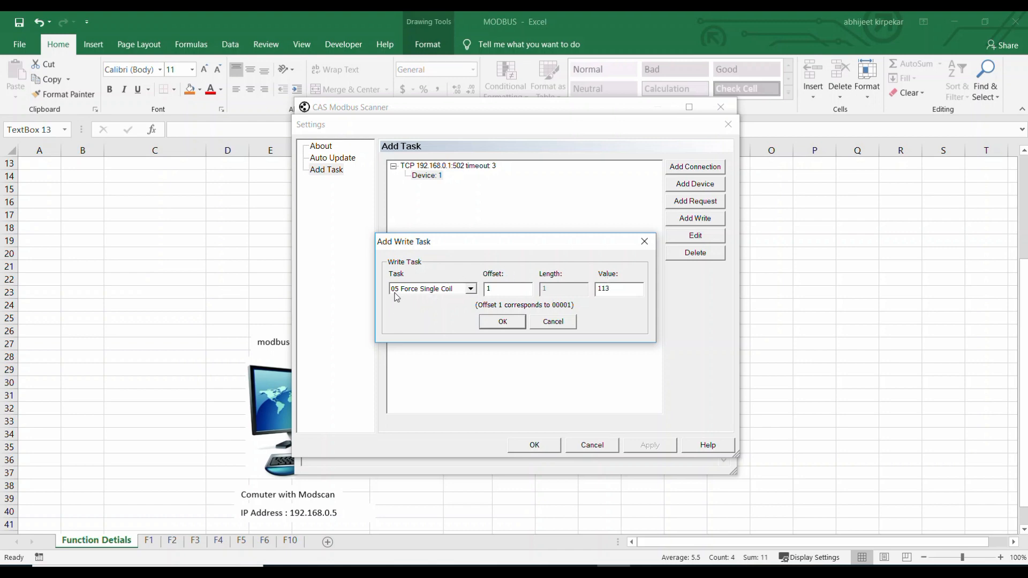
left_click(150, 410)
scroll(220, 386, "up", 3)
scroll(216, 399, "down", 2)
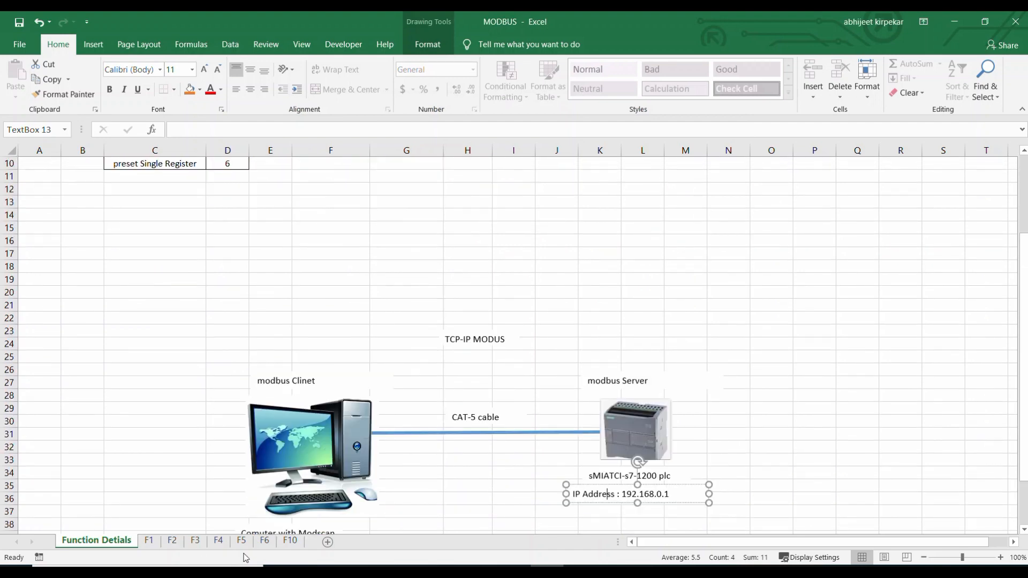
left_click(241, 541)
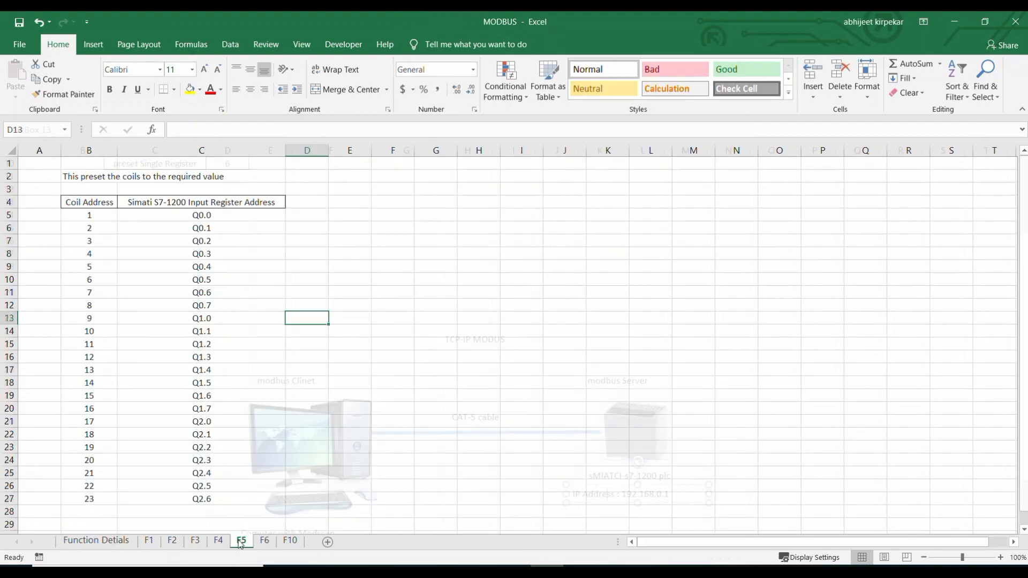
left_click(185, 214)
left_click(98, 212)
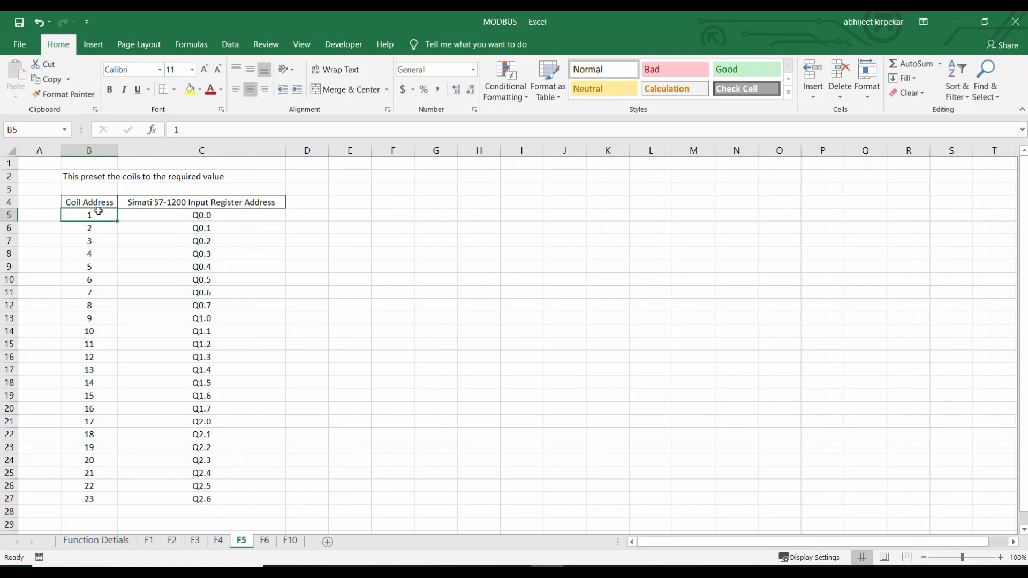
left_click(172, 217)
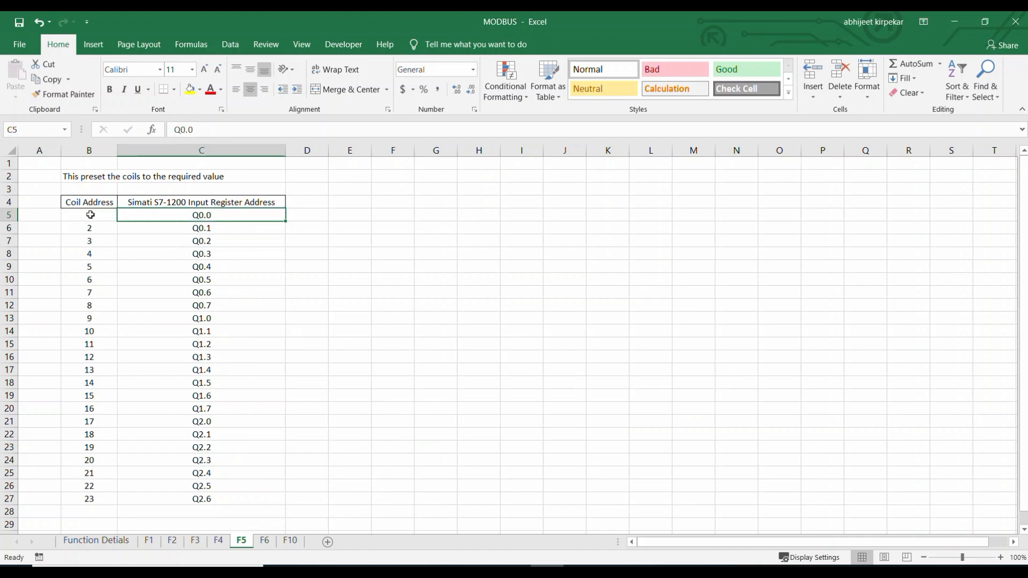
left_click(89, 214)
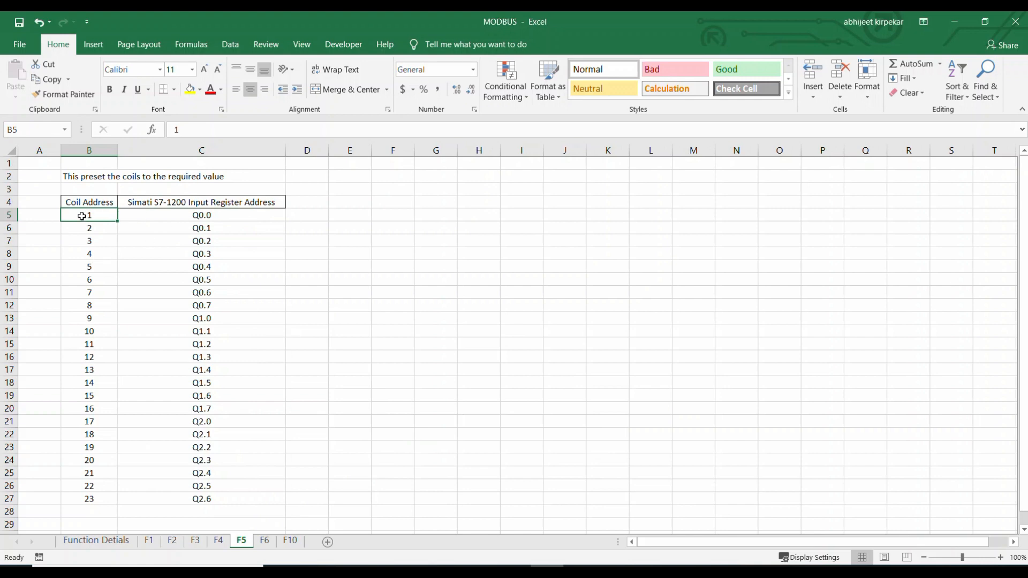
Check the coil address range on the Function Detials sheet and the list of mapped PLC outputs on the F5 sheet.
left_click(96, 541)
scroll(254, 360, "up", 3)
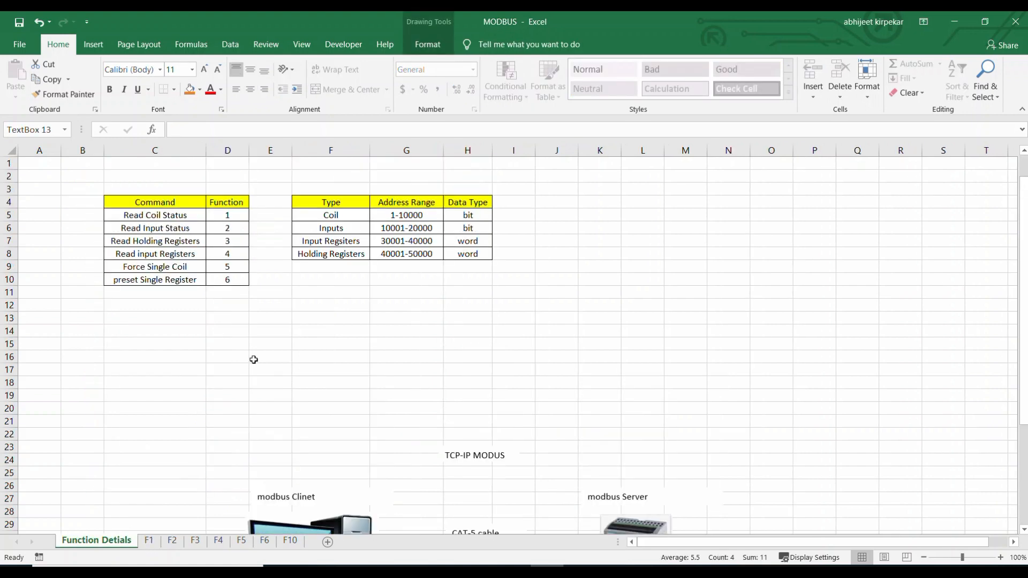
left_click(399, 216)
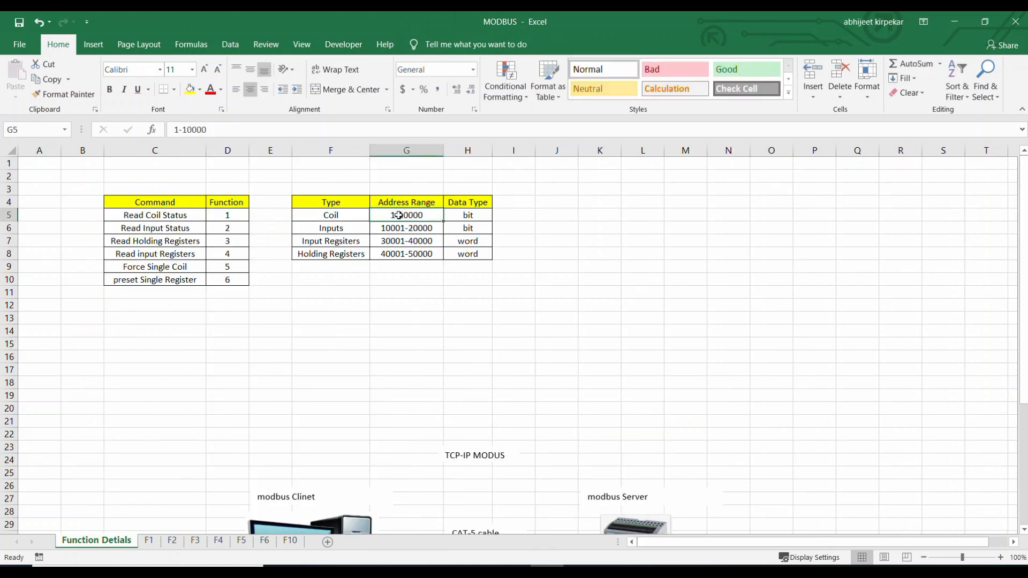
left_click(241, 541)
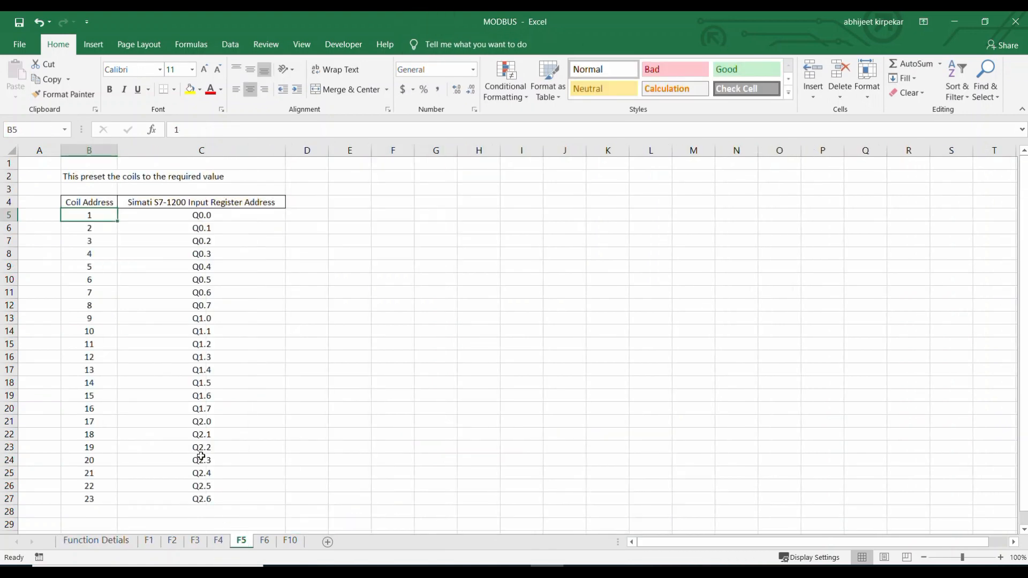
left_click_drag(189, 213, 203, 499)
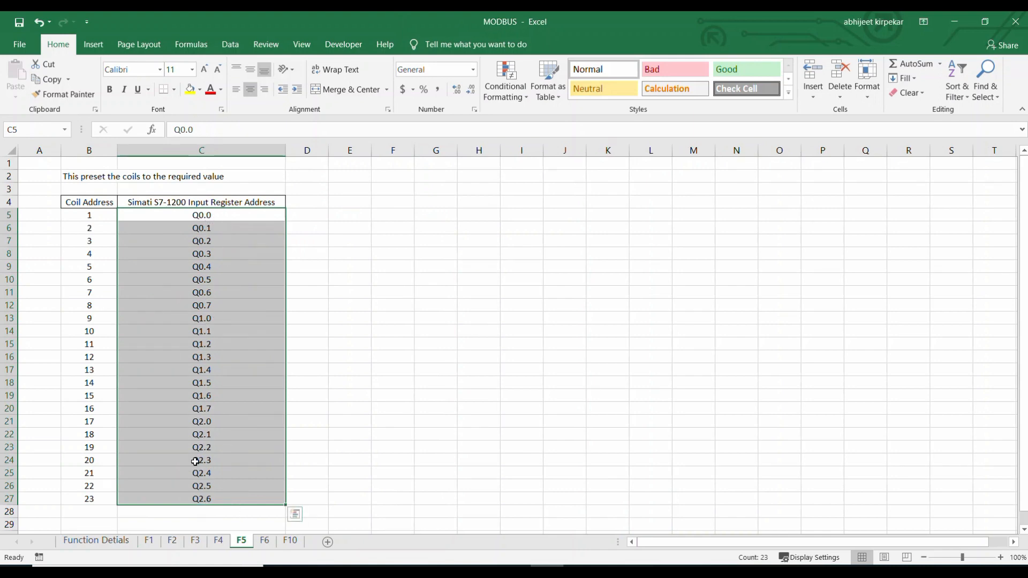
Return to CAS Modbus Scanner and add a 05 Force Single Coil write task at offset 1 with value 1.
left_click(614, 572)
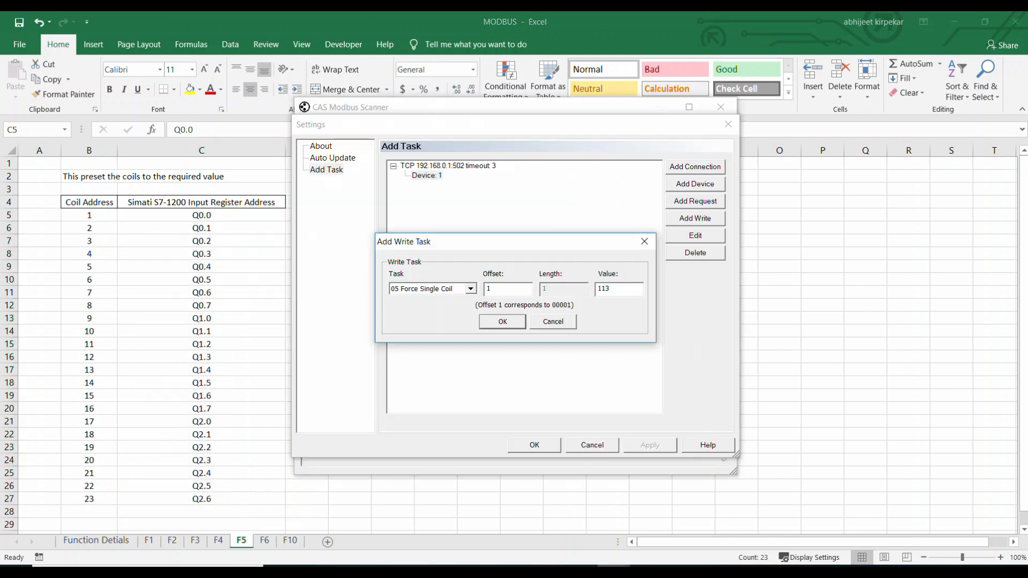
double_click(492, 288)
left_click(619, 291)
left_click_drag(619, 292, 589, 289)
type("1")
left_click(507, 320)
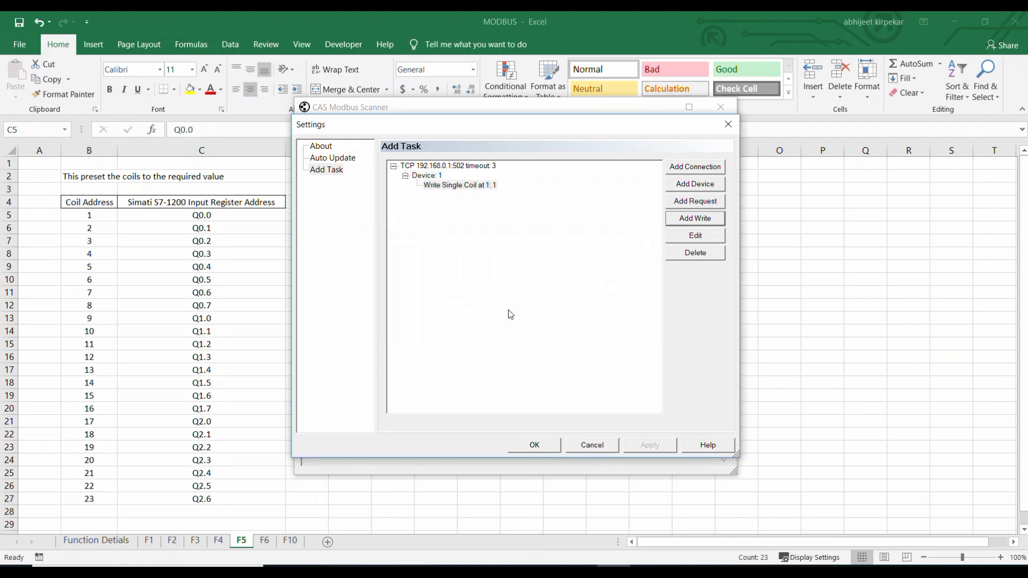
Add a second 05 Force Single Coil write task to Device 1 at offset 1 with value 0.
left_click(684, 221)
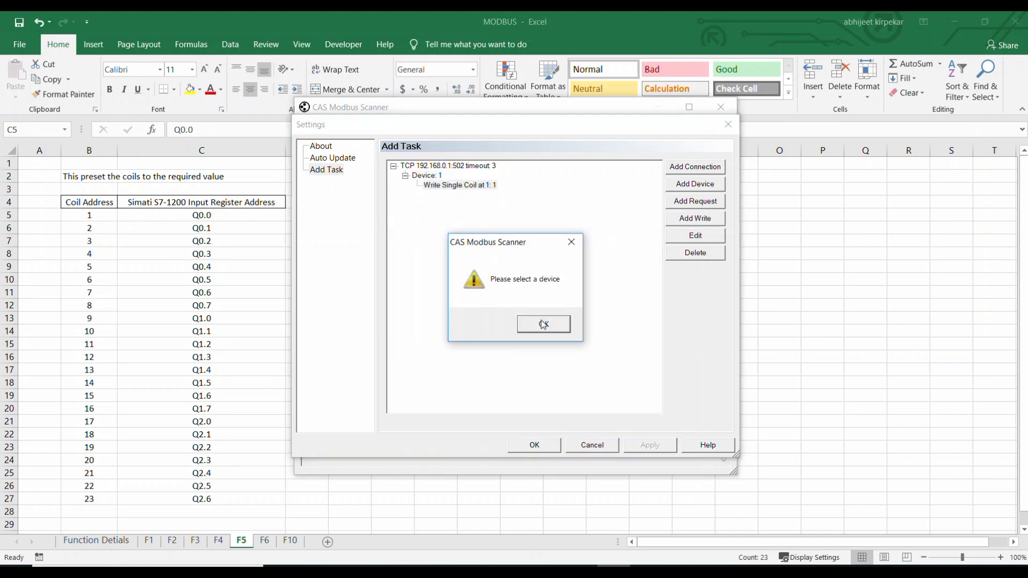
left_click(572, 242)
left_click(438, 175)
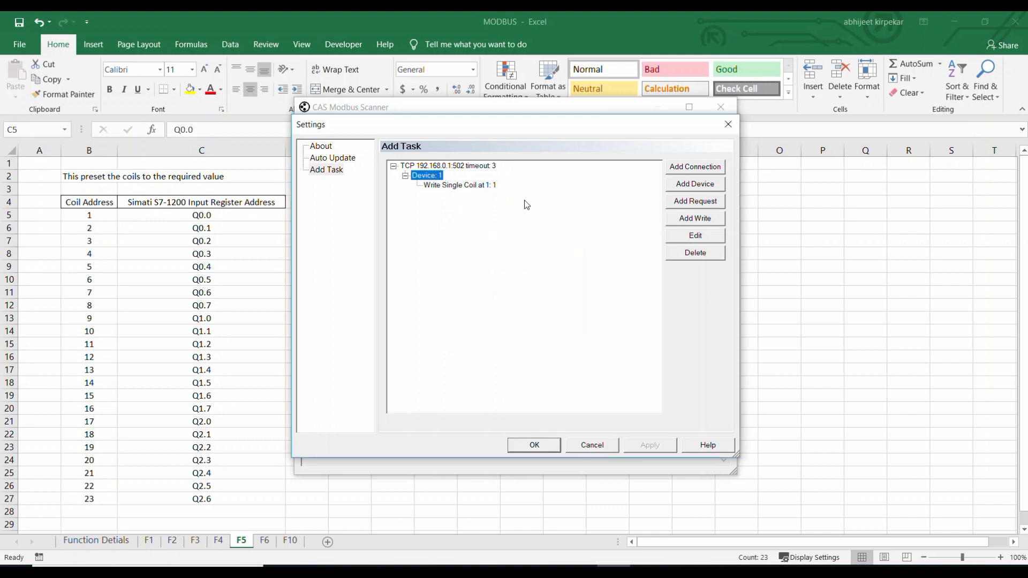
left_click(687, 219)
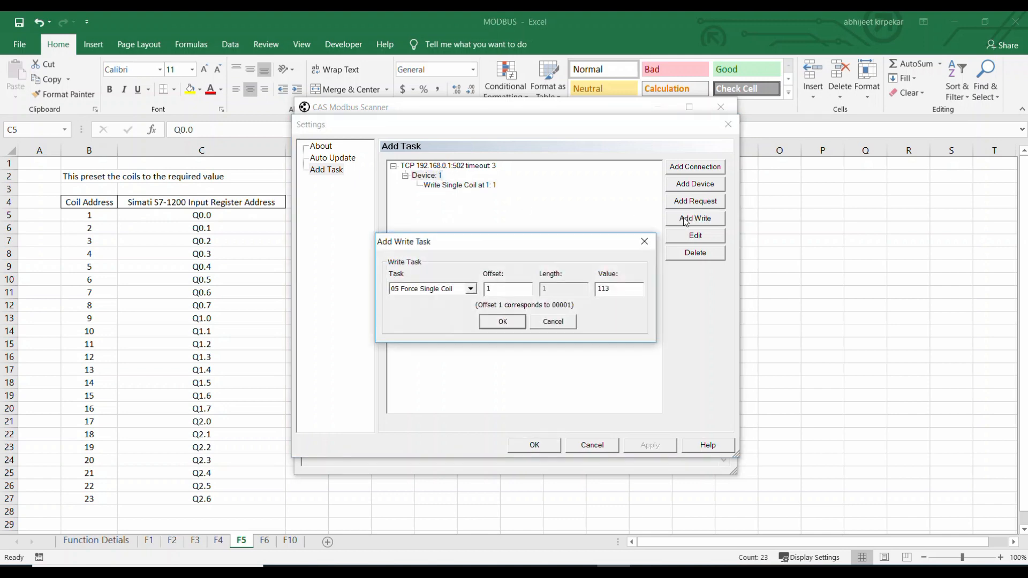
double_click(614, 287)
type("0")
left_click(501, 321)
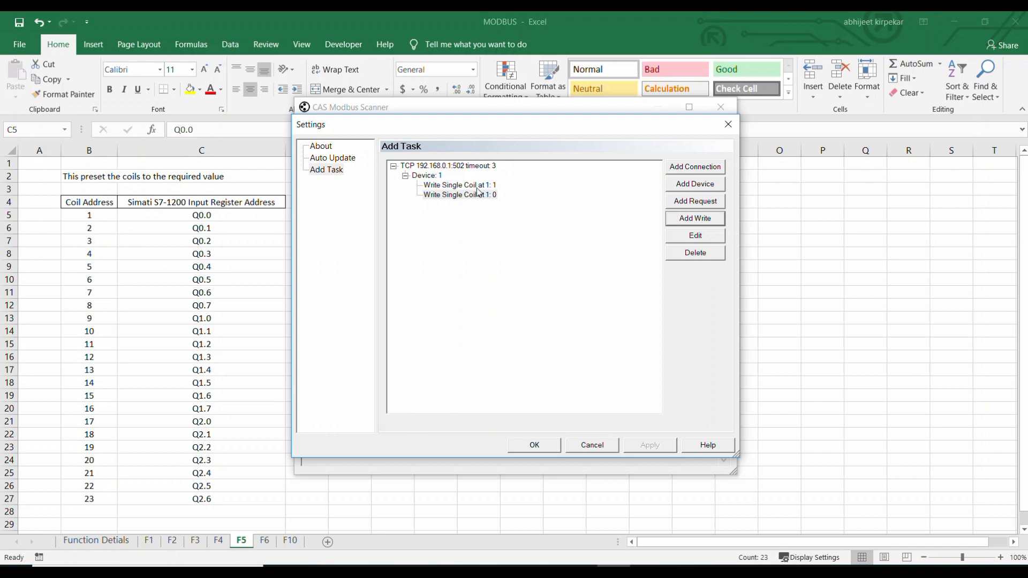
Check the Q0.0 entry in the Excel coil table, then review the two write tasks in the scanner's task settings without changes.
left_click(229, 222)
left_click(204, 214)
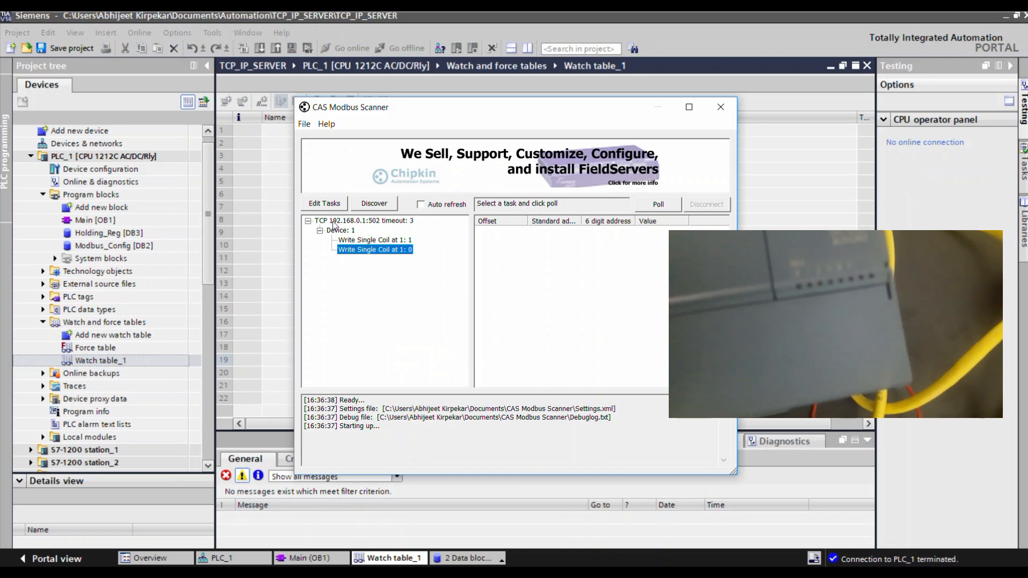
left_click(326, 207)
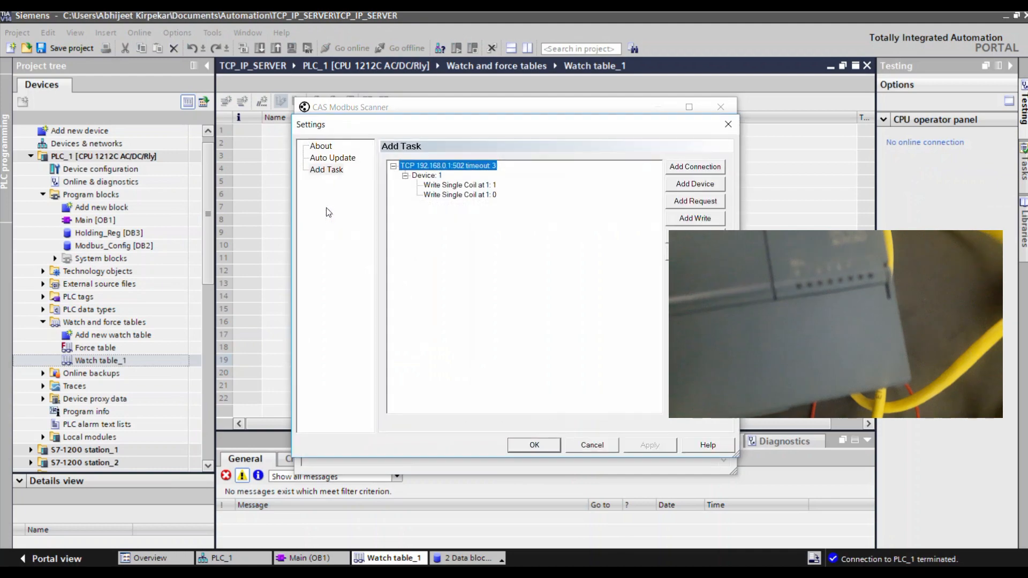
left_click(590, 447)
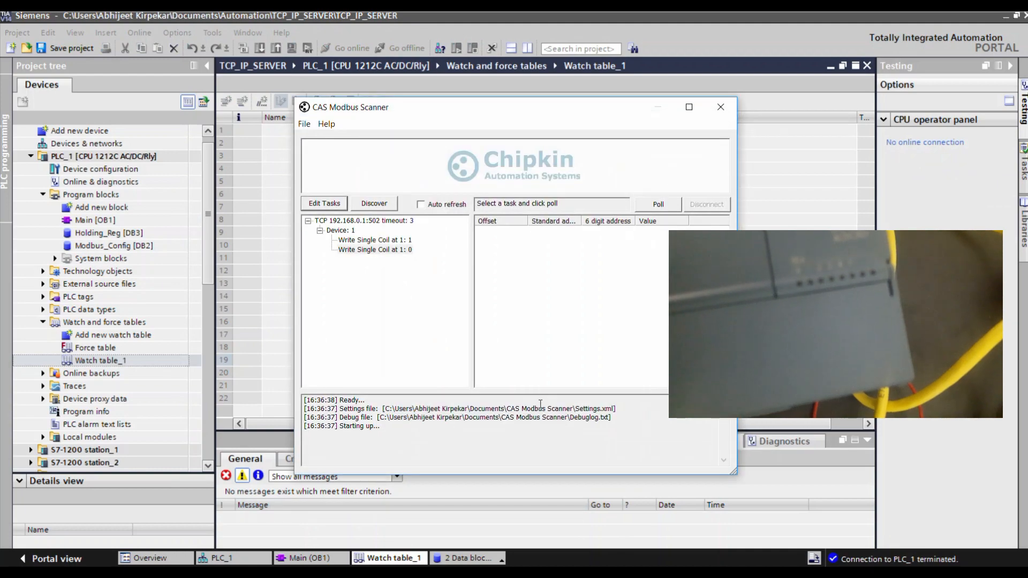
Run the write task that sets coil 1 to 1 and the one that sets it to 0, twice in alternation.
double_click(362, 242)
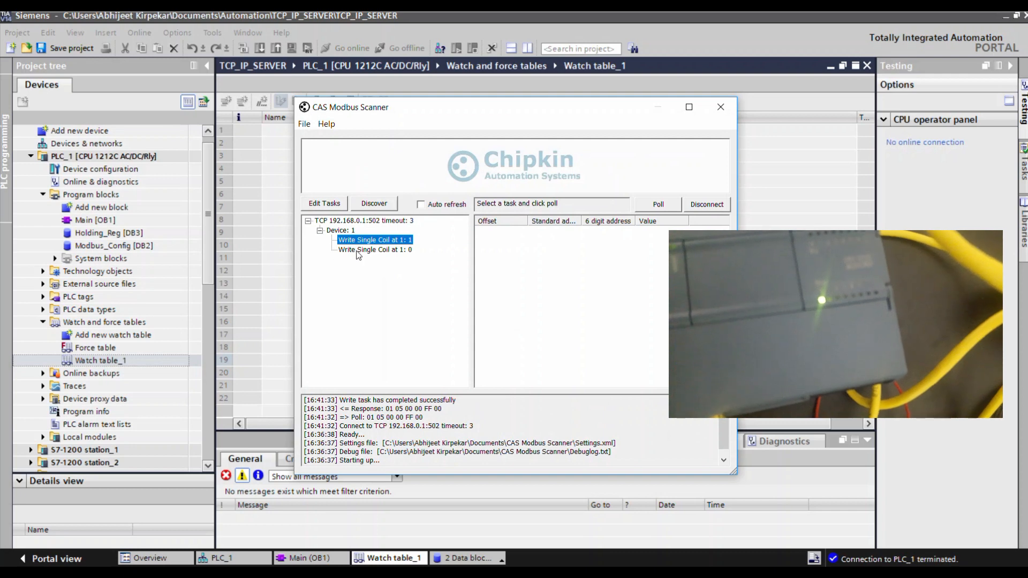
left_click(393, 250)
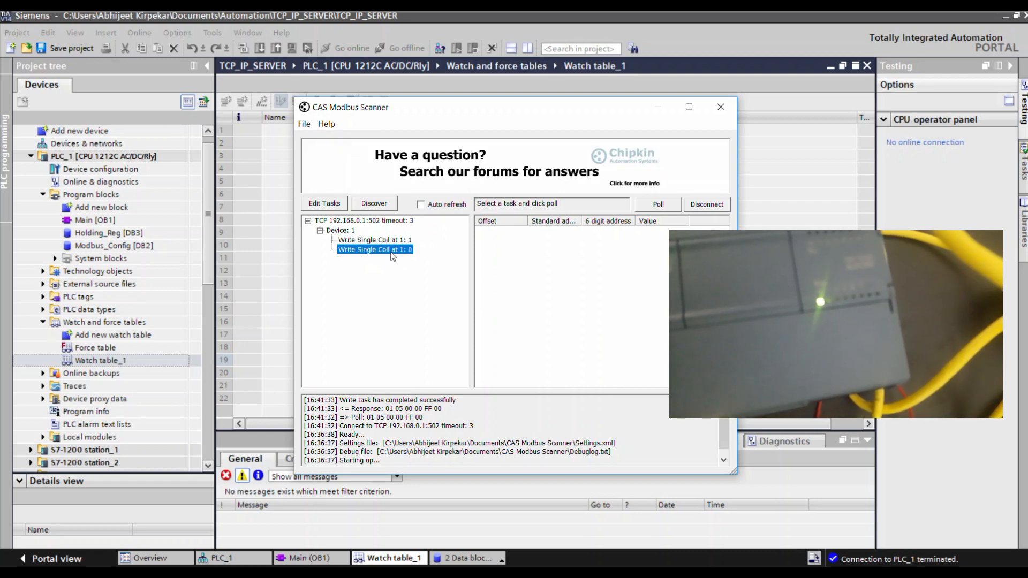
double_click(391, 252)
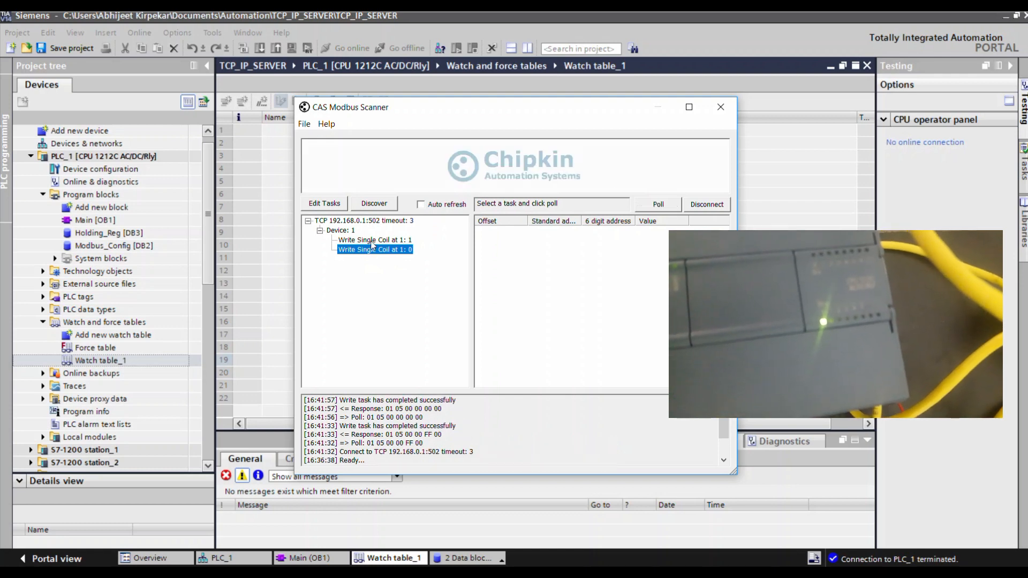
double_click(373, 240)
double_click(372, 251)
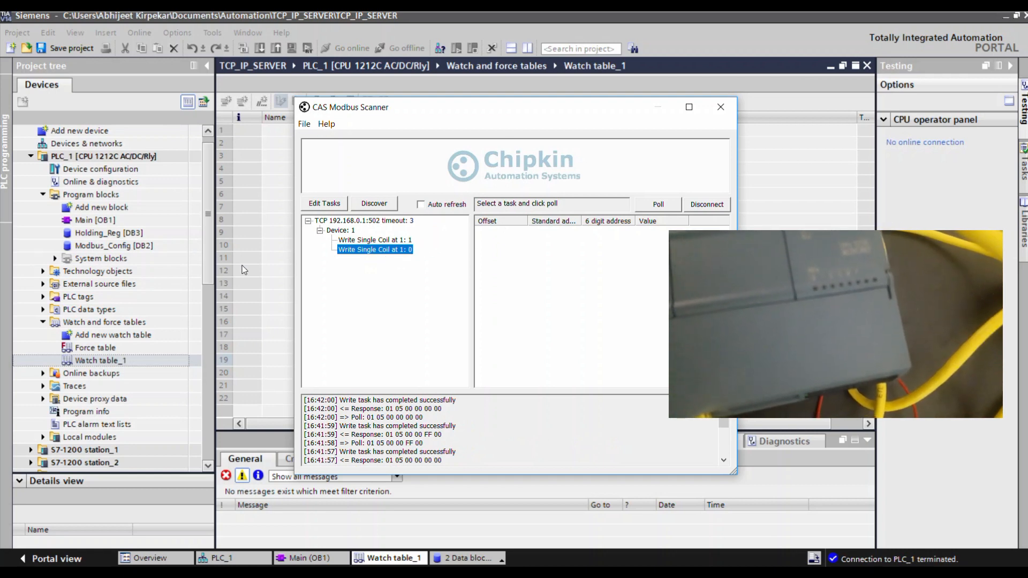
Toggle coil 1 repeatedly by running the value 1 and value 0 write tasks in quick alternation, leaving it at 1.
left_click(367, 240)
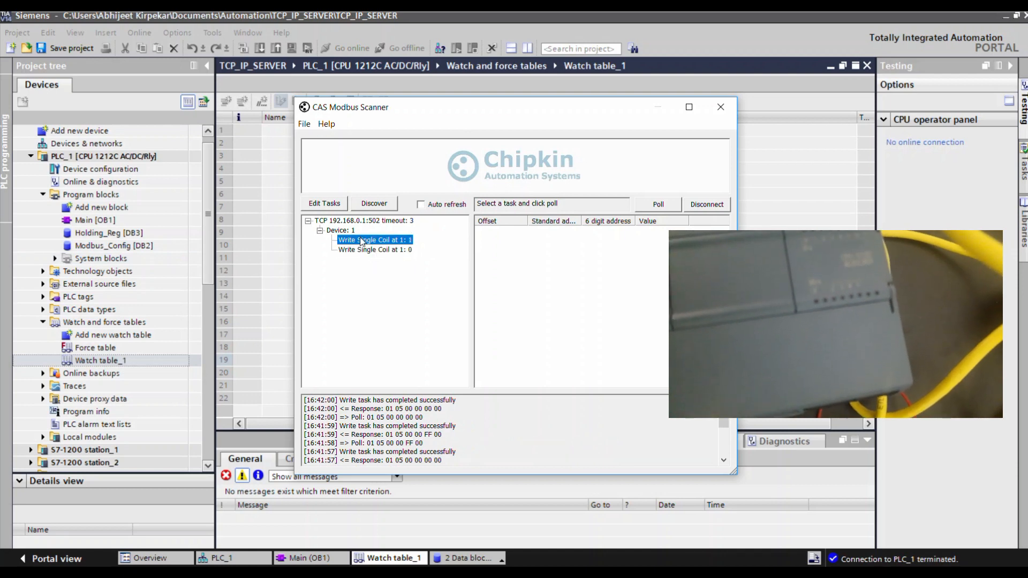
double_click(362, 241)
double_click(362, 251)
double_click(362, 241)
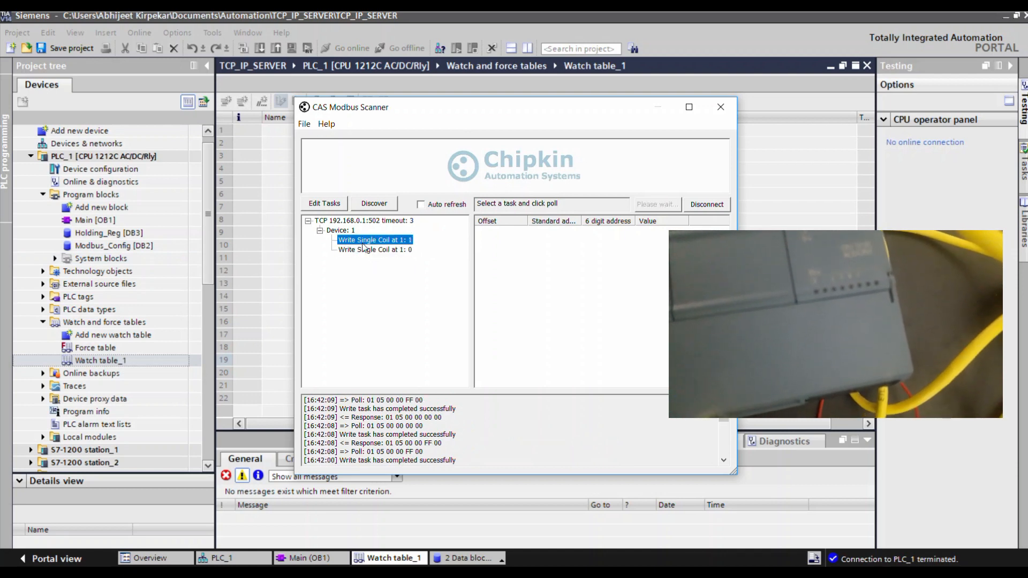
double_click(363, 252)
double_click(364, 240)
double_click(364, 251)
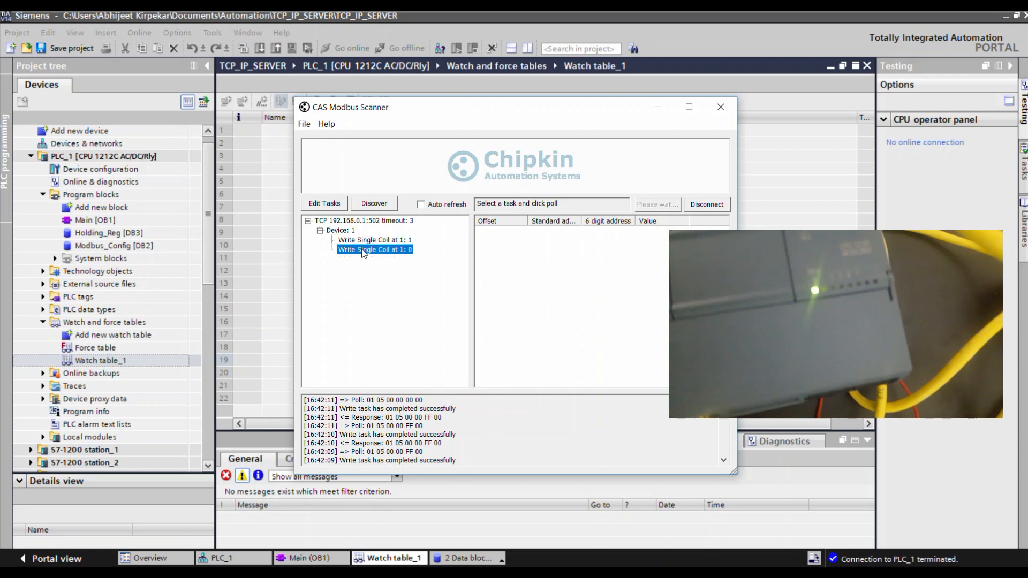
double_click(364, 241)
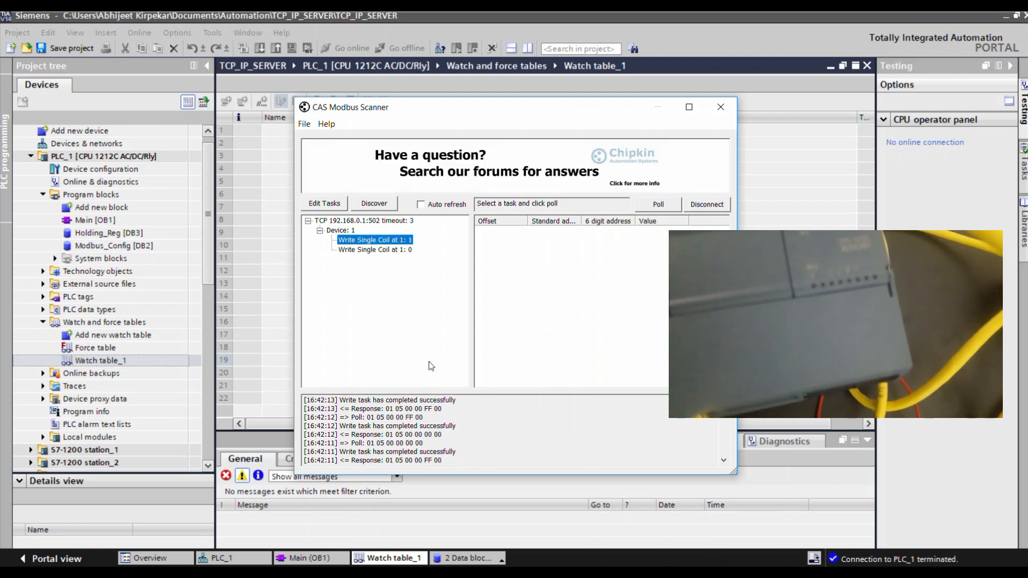
left_click(391, 251)
double_click(392, 252)
double_click(384, 241)
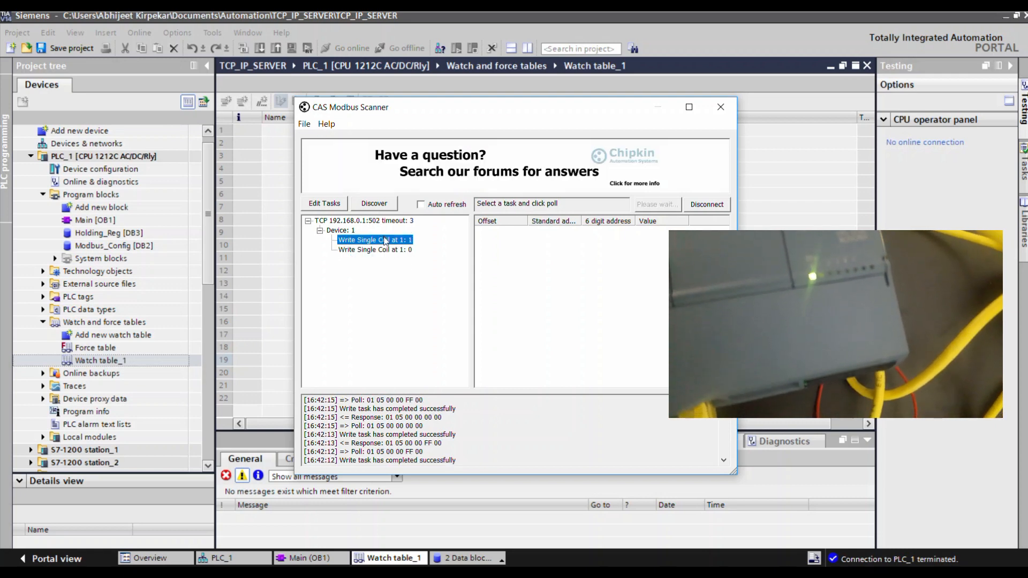
left_click(381, 251)
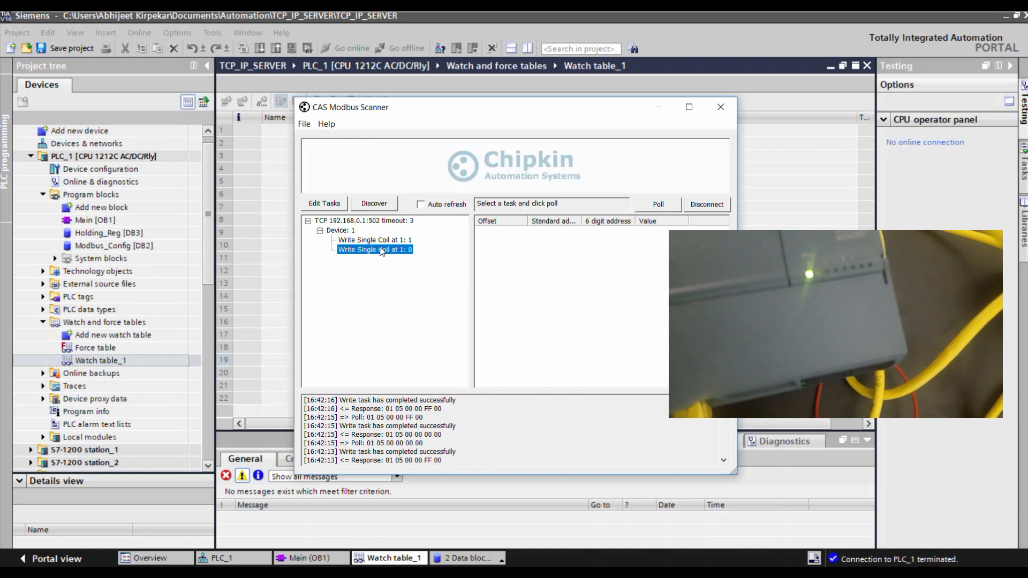
left_click(381, 243)
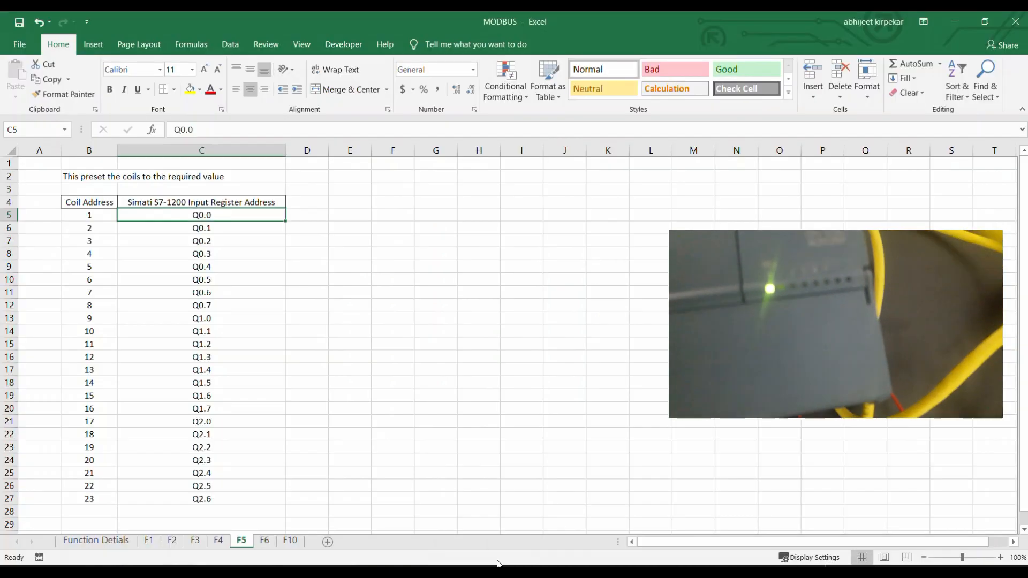
Look at the function 6 holding register mapping on the F6 sheet in Excel.
left_click(264, 541)
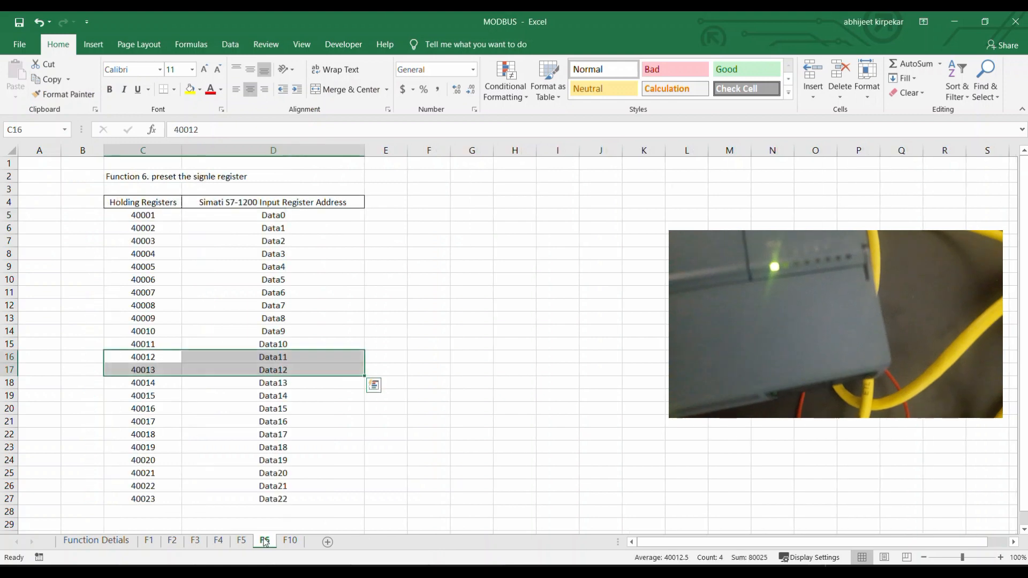
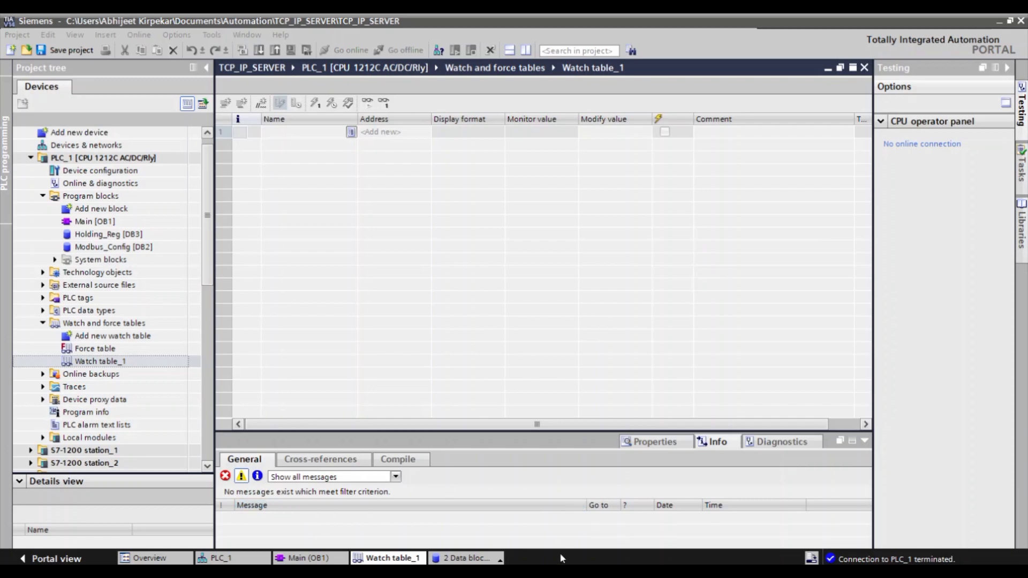
Switch to the Excel F6 sheet and review how holding register 40001 maps to Data0.
left_click(562, 570)
left_click(202, 294)
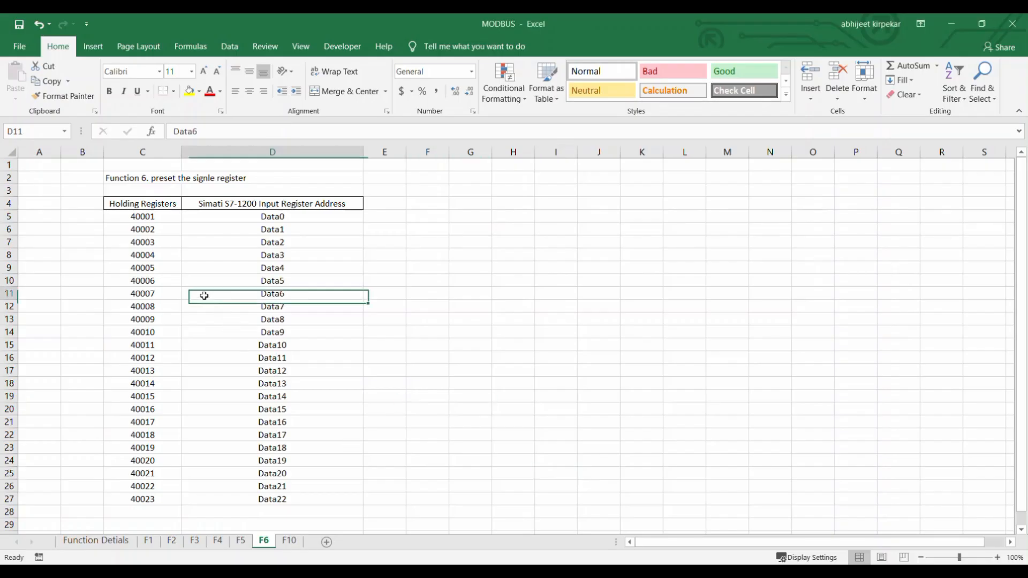
left_click(142, 216)
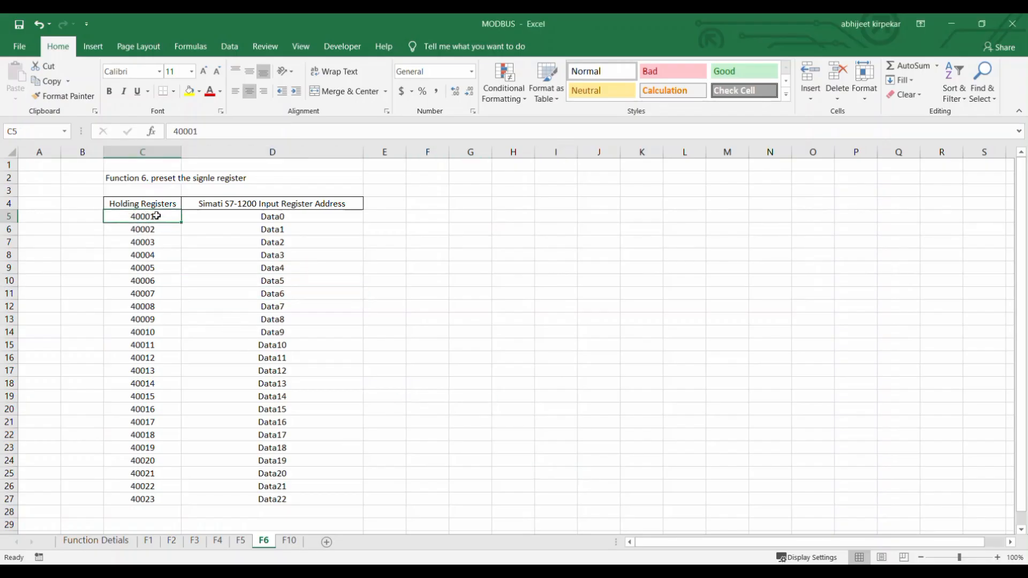
left_click(248, 219)
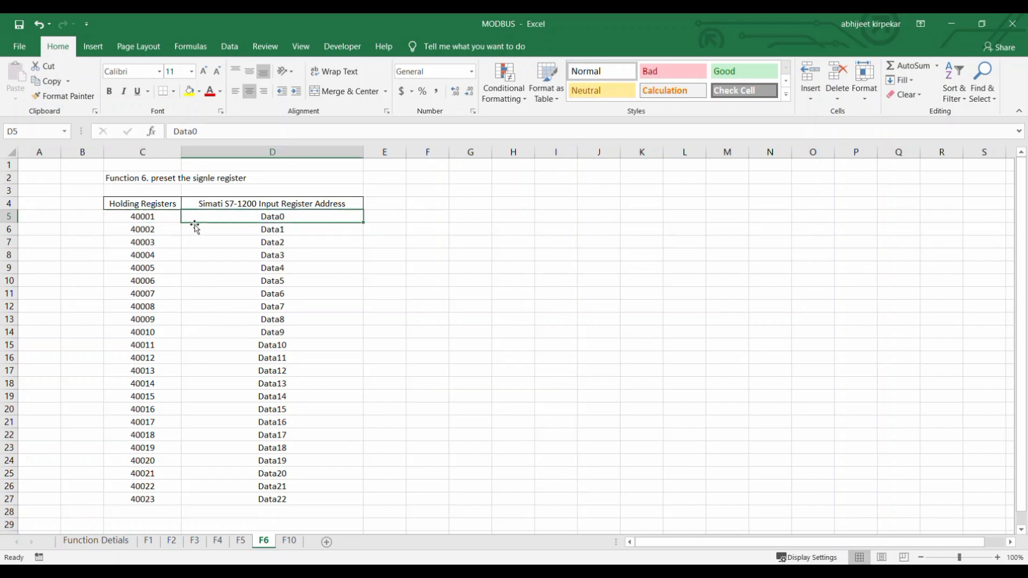
left_click(137, 219)
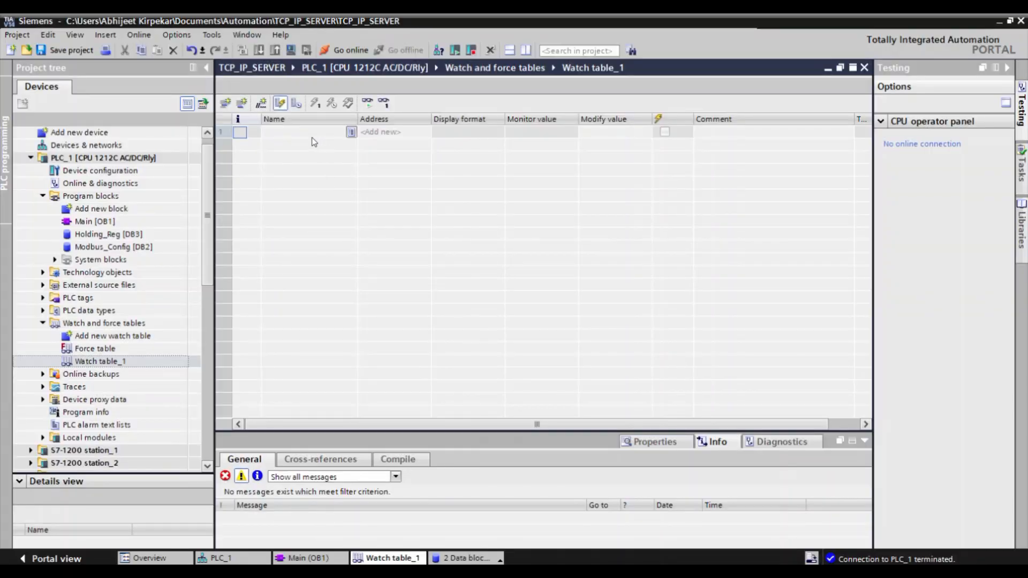
Add "Holding_Reg".Data[0] to Watch_table_1 in TIA Portal and fill the rows below through Data[6].
left_click(310, 137)
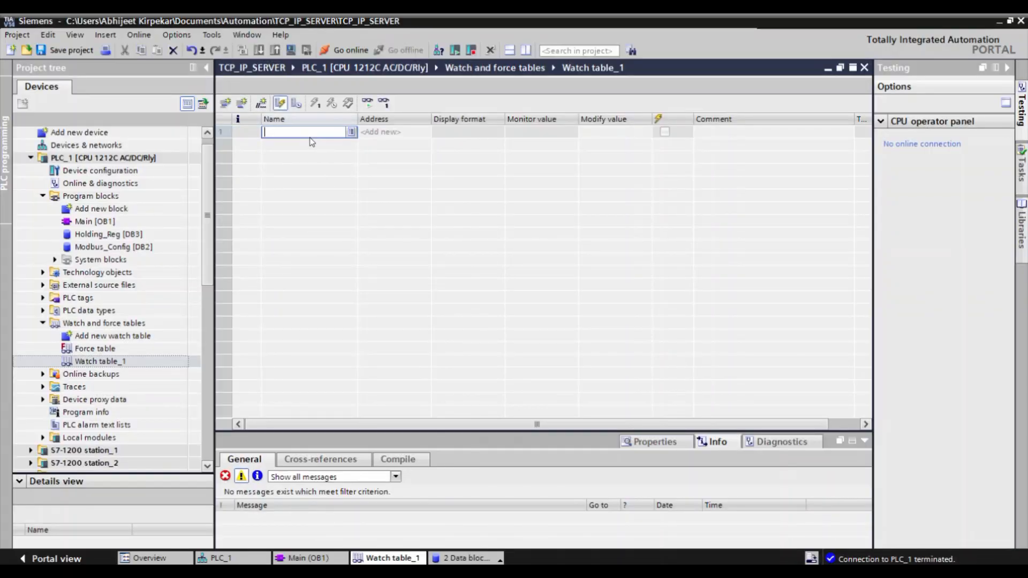
type("ho")
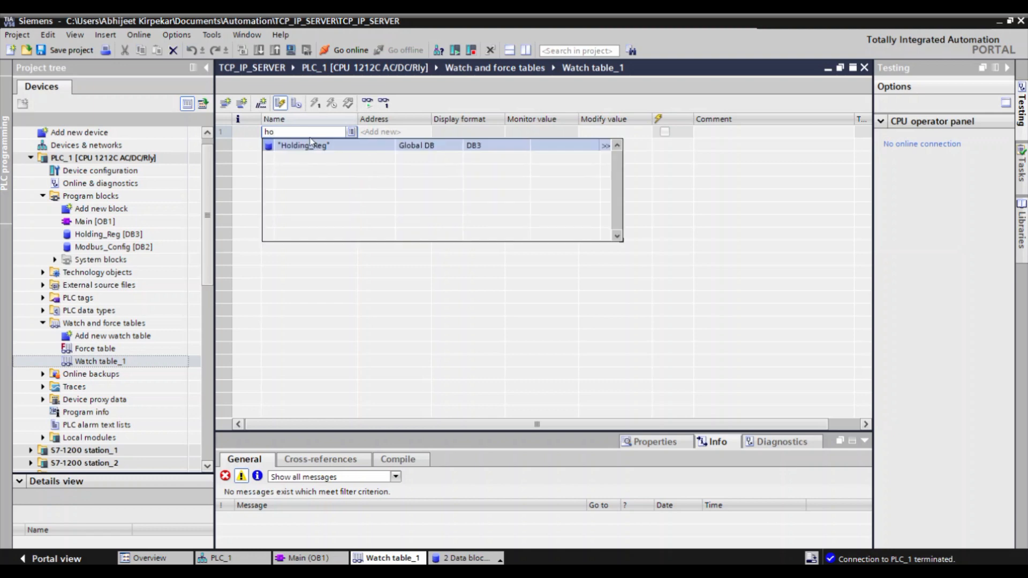
left_click(315, 151)
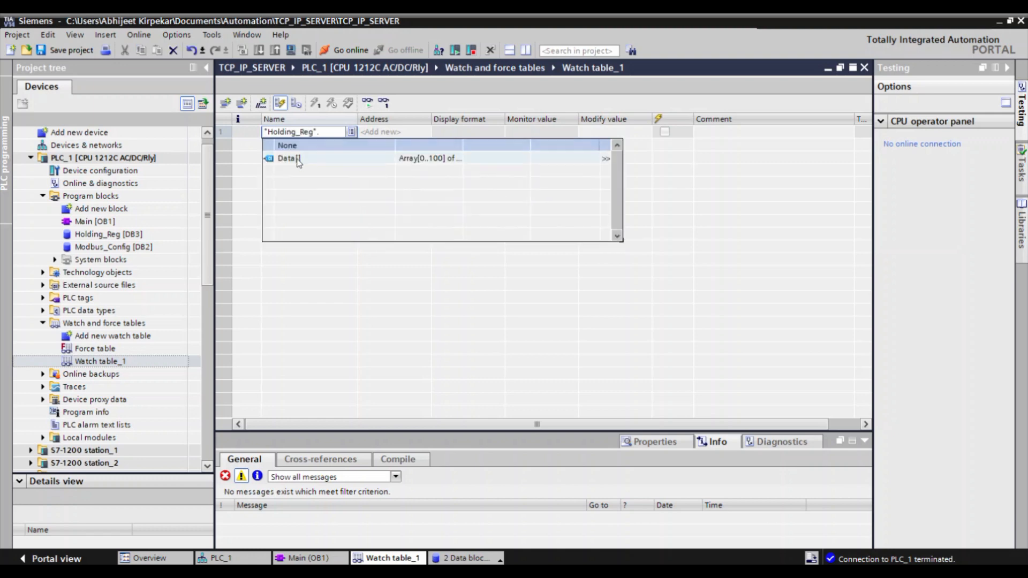
left_click(292, 158)
left_click(288, 158)
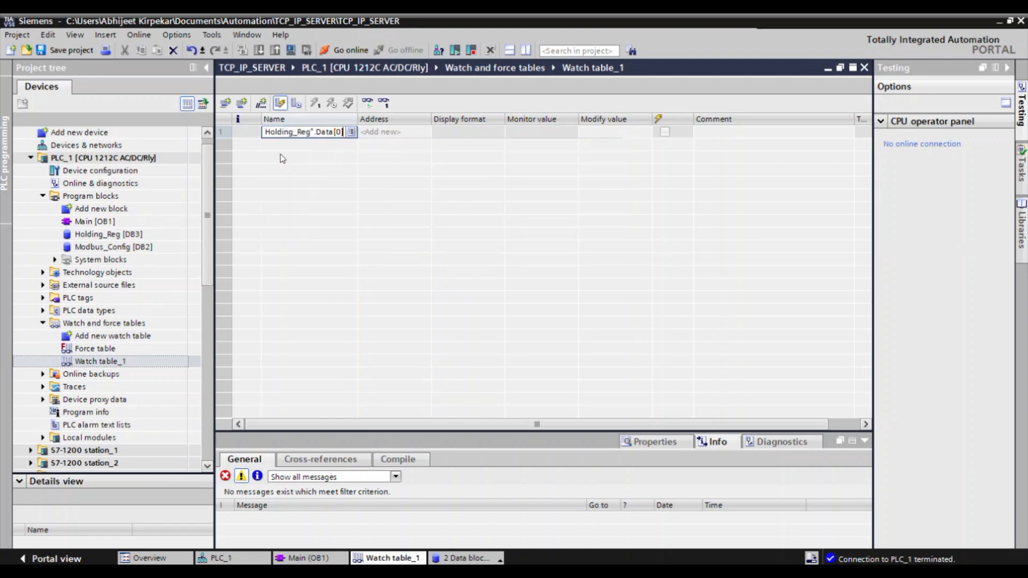
left_click(235, 137)
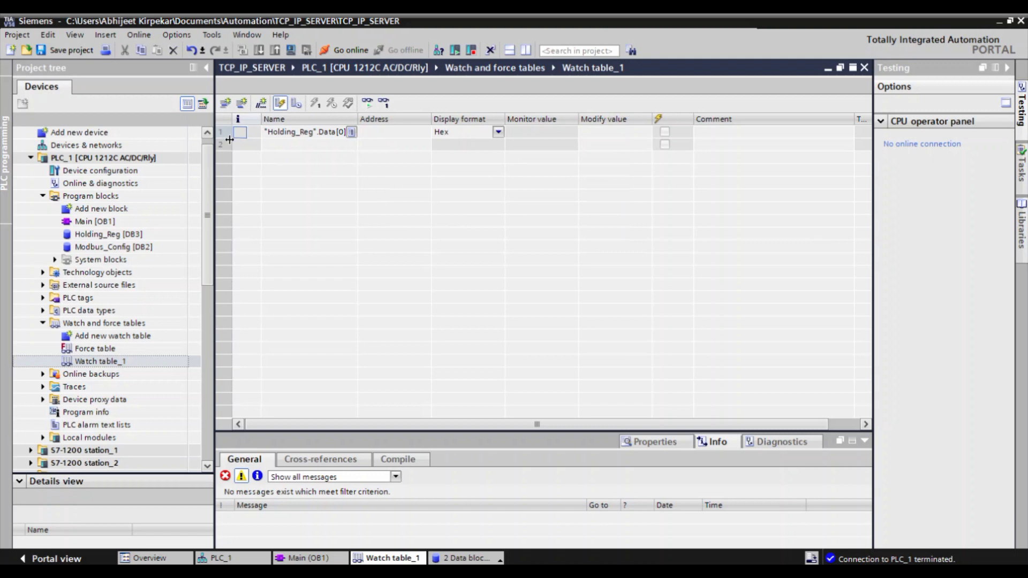
left_click(223, 134)
left_click_drag(234, 138, 234, 210)
Set the display format of all seven Holding_Reg entries, Data[0] to Data[6], to DEC.
left_click(480, 139)
left_click(480, 136)
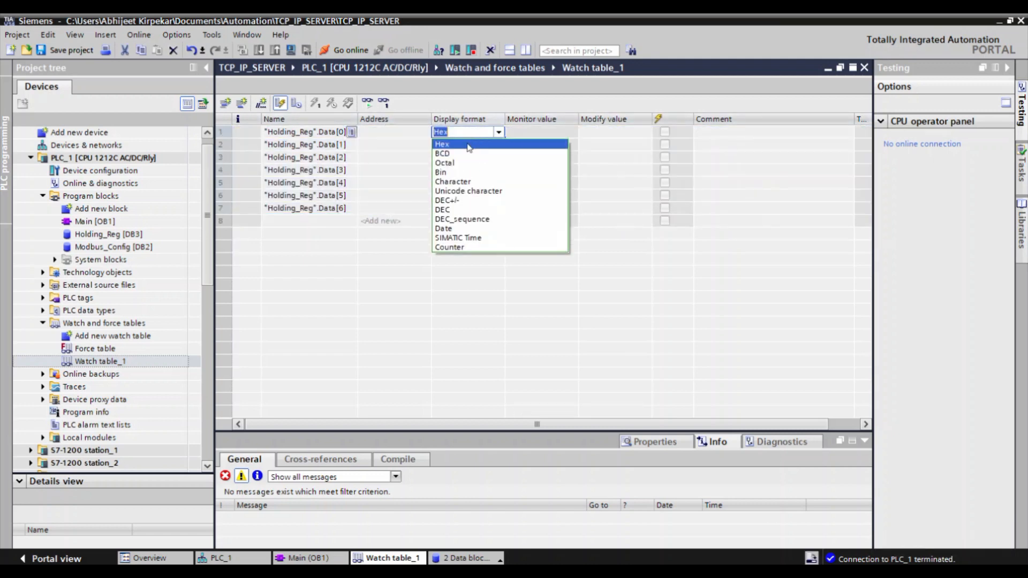
left_click(454, 210)
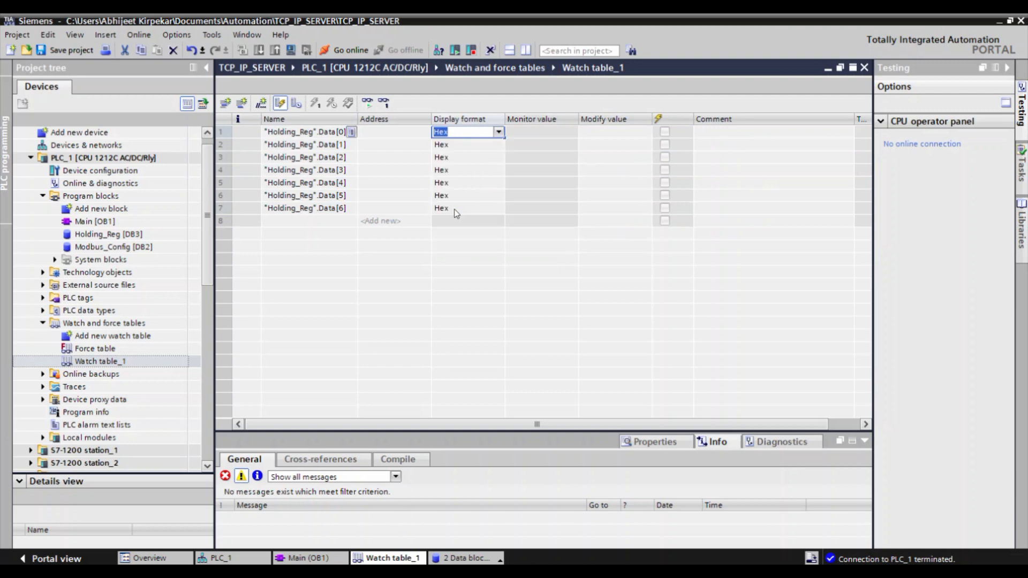
left_click(484, 132)
left_click(487, 147)
left_click(485, 133)
left_click_drag(503, 138, 504, 199)
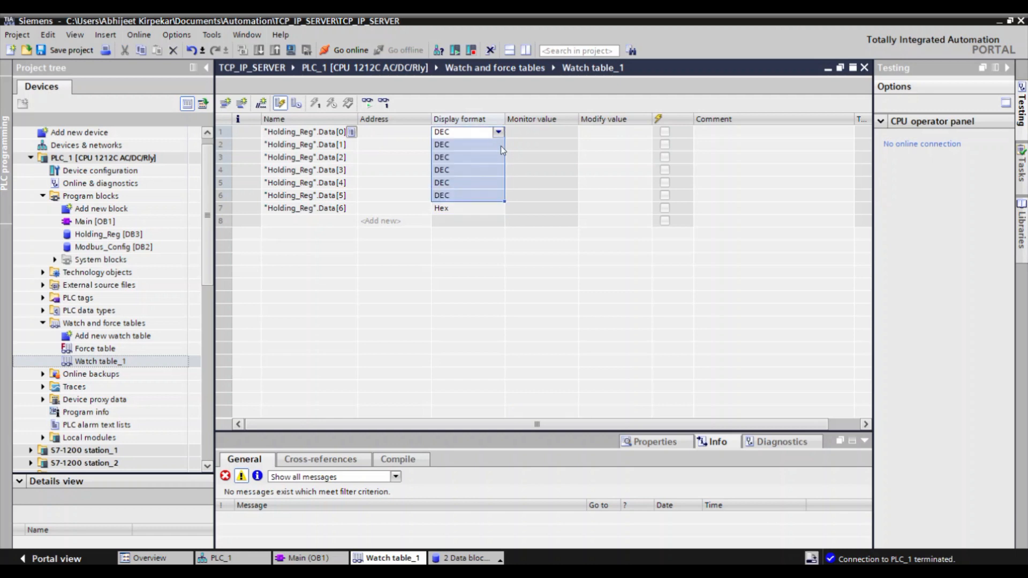
left_click(475, 208)
left_click(499, 209)
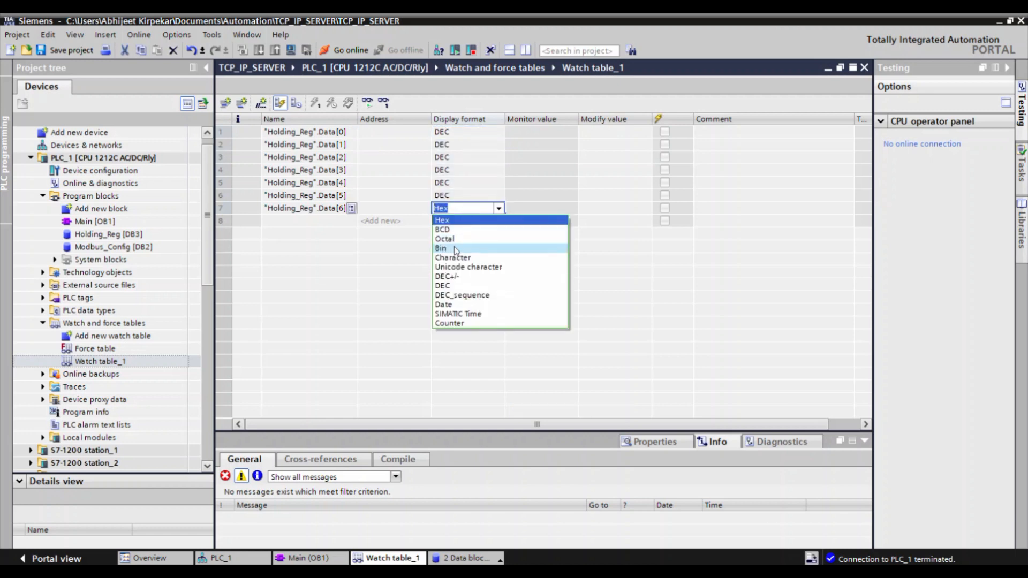
left_click(442, 286)
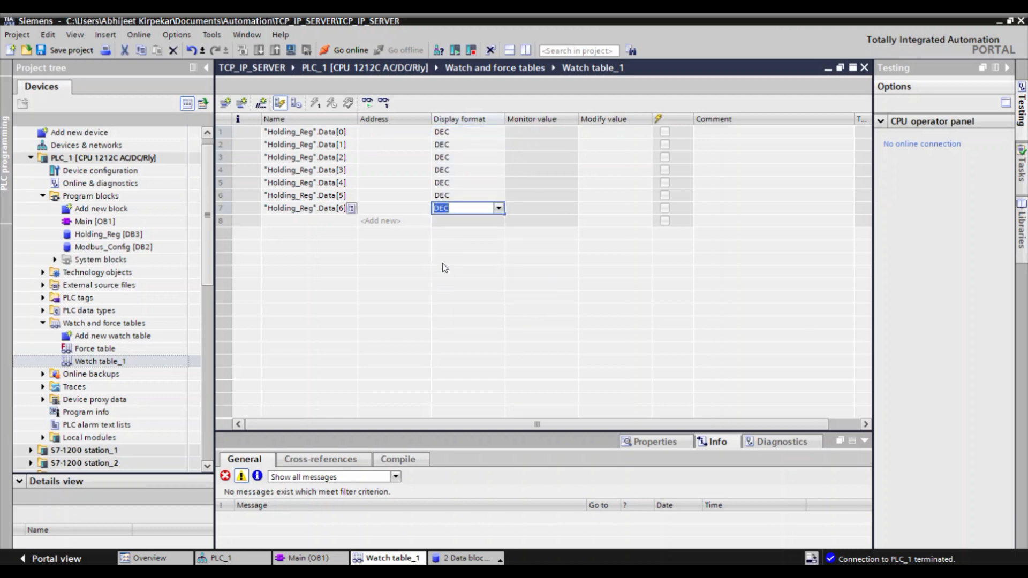
Go online with PLC_1 and start monitoring all values in the watch table.
left_click(364, 50)
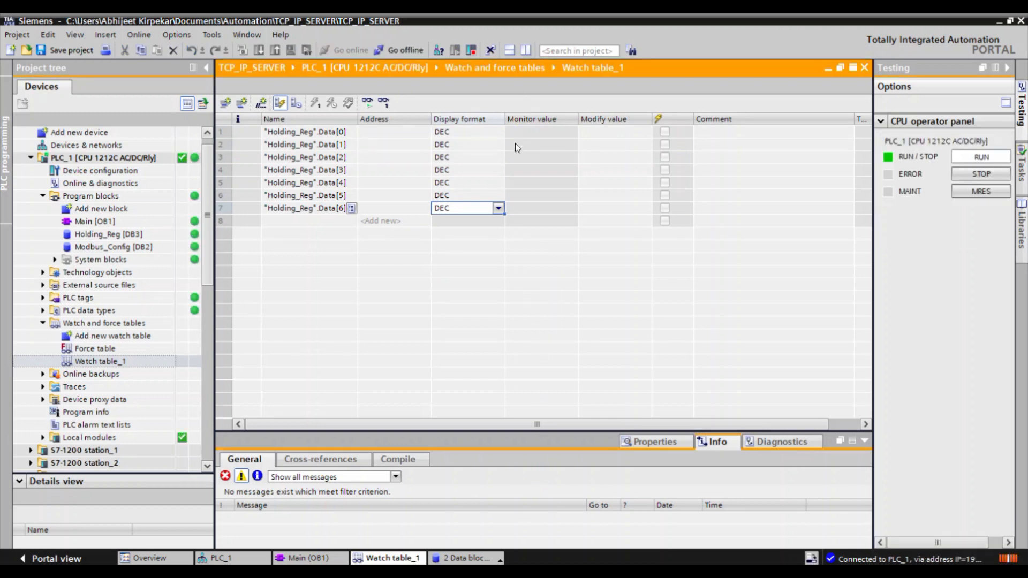
left_click(368, 102)
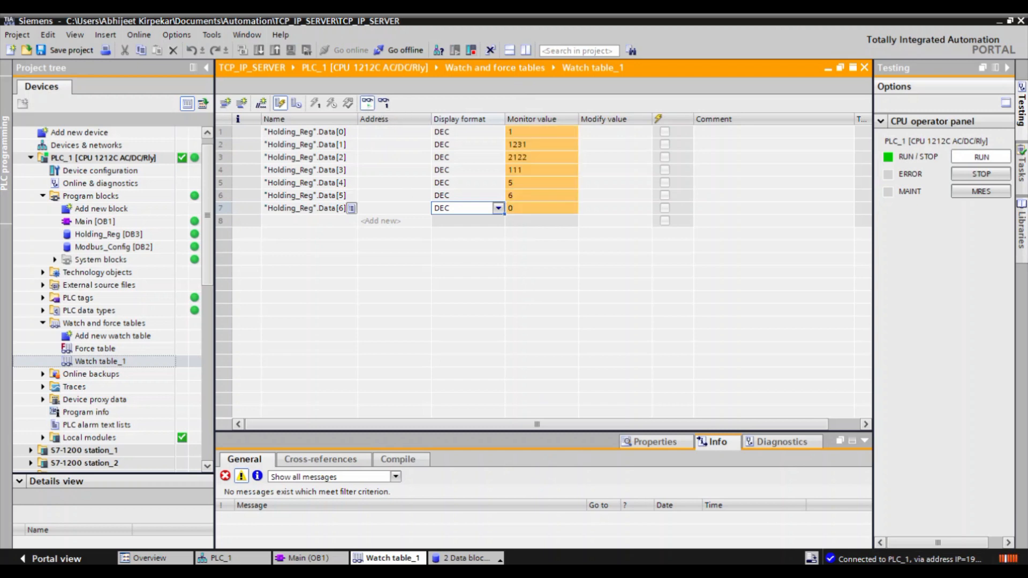
In CAS Modbus Scanner, start a write task for Device 1 using 06 Preset Single Register with offset 3.
left_click(556, 571)
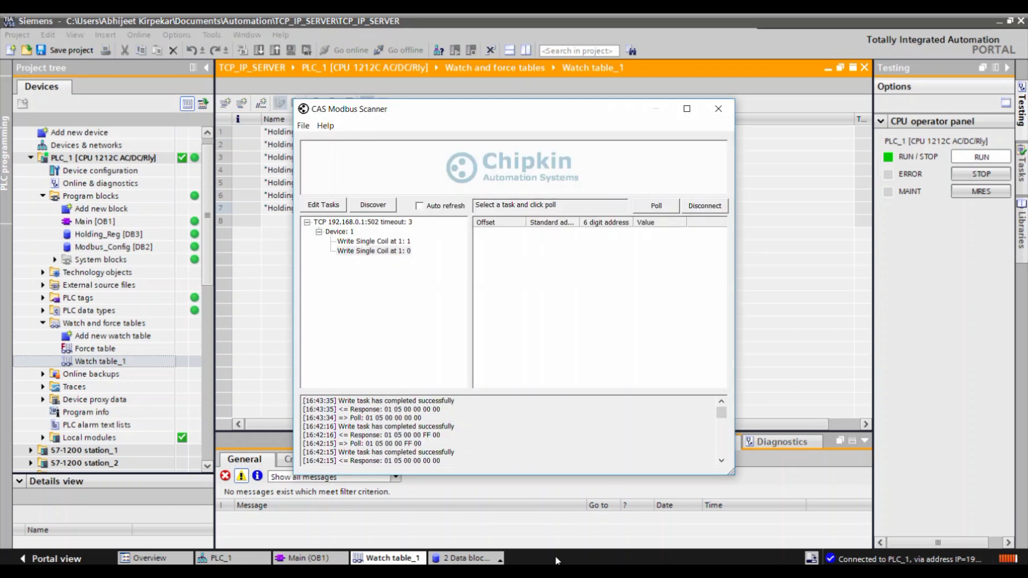
left_click(324, 205)
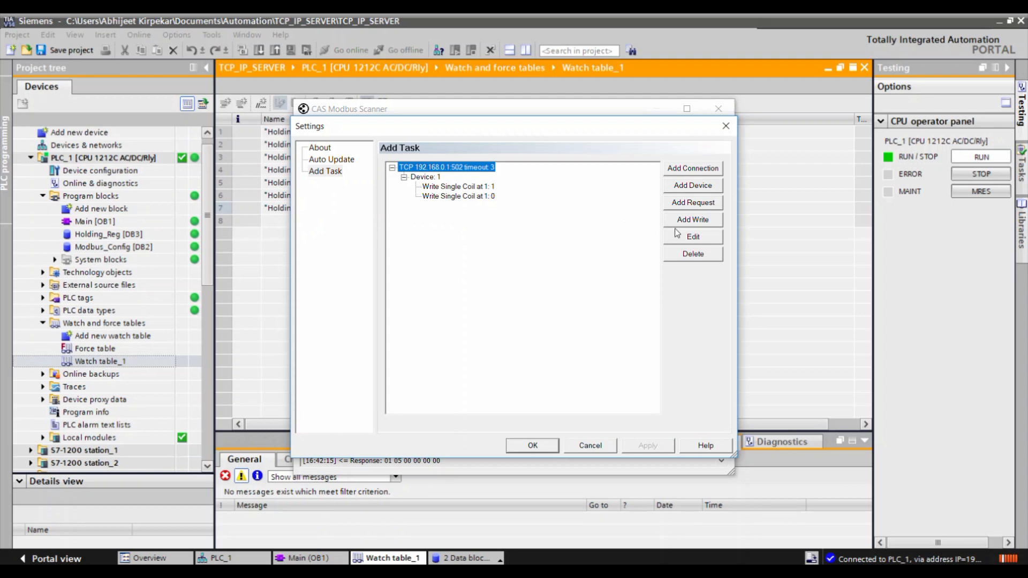
left_click(421, 179)
left_click(685, 220)
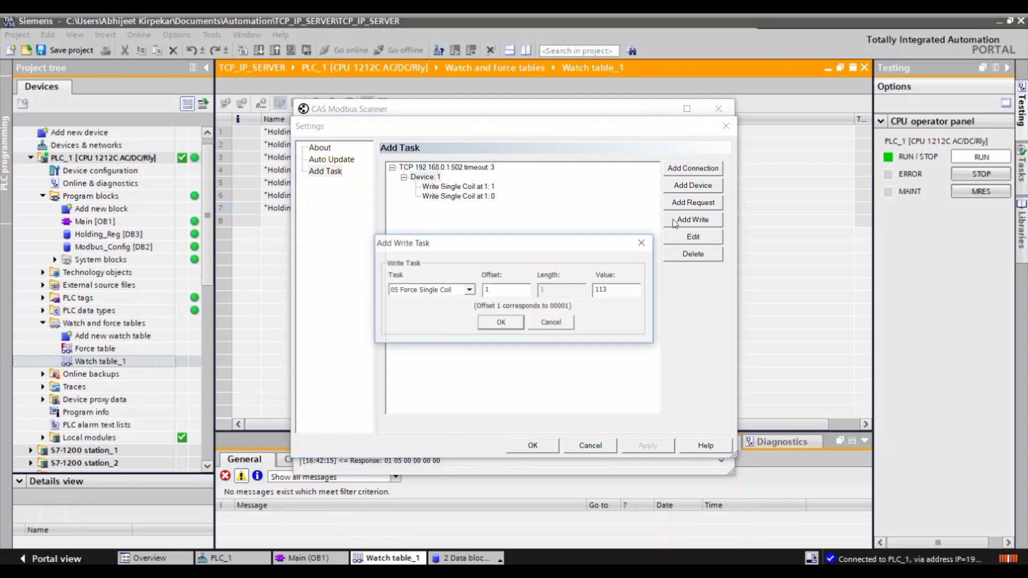
left_click(469, 290)
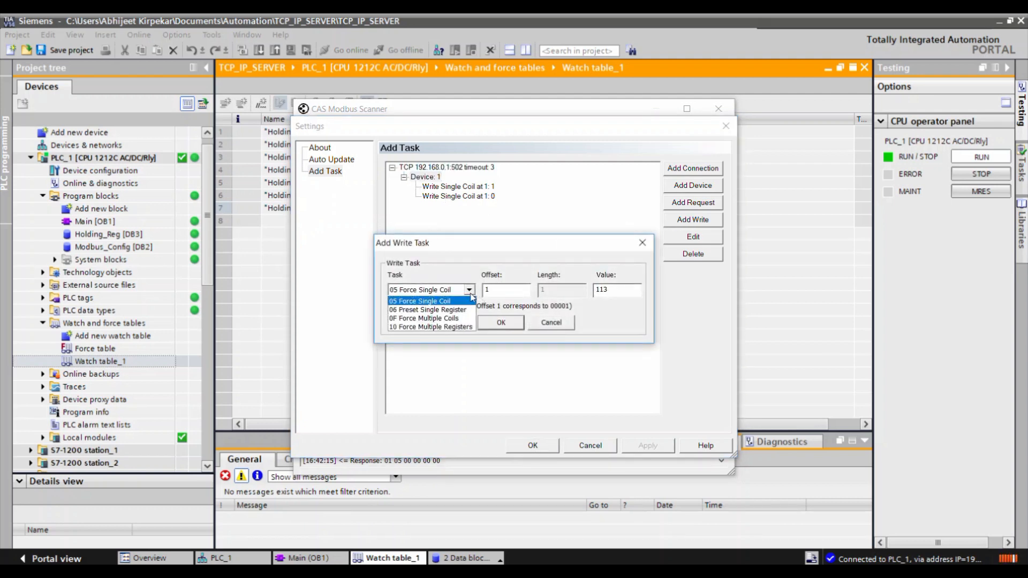
left_click(430, 313)
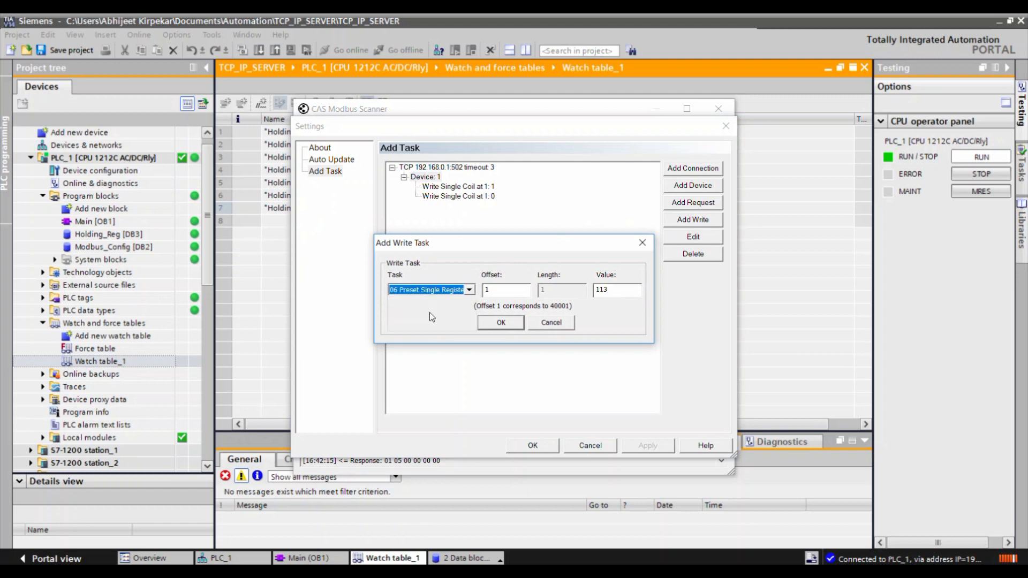
double_click(497, 290)
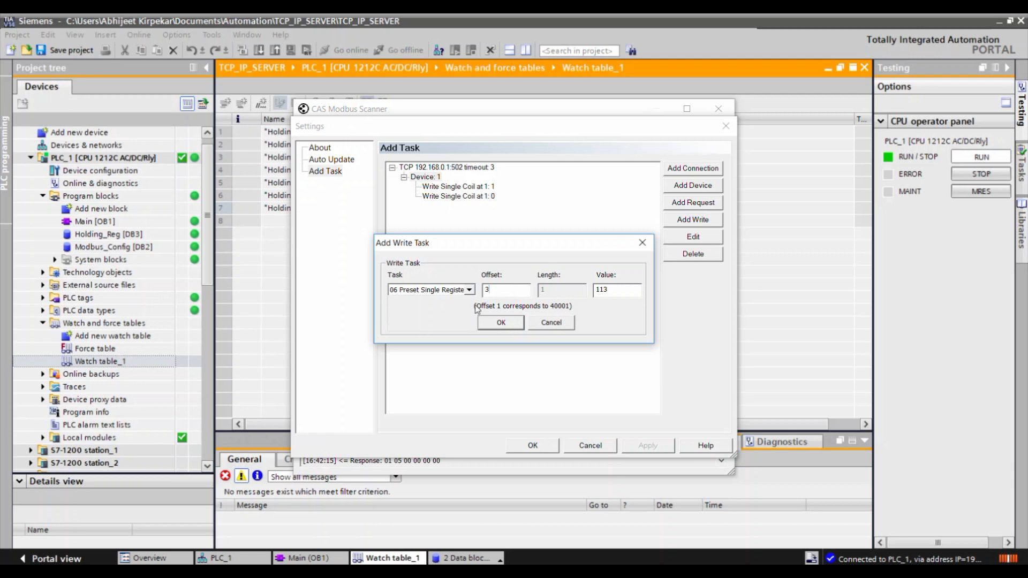
Highlight the 40003/Data2 row yellow in Excel's F6 sheet and confirm the scanner's pending register write task with value 113.
left_click(546, 571)
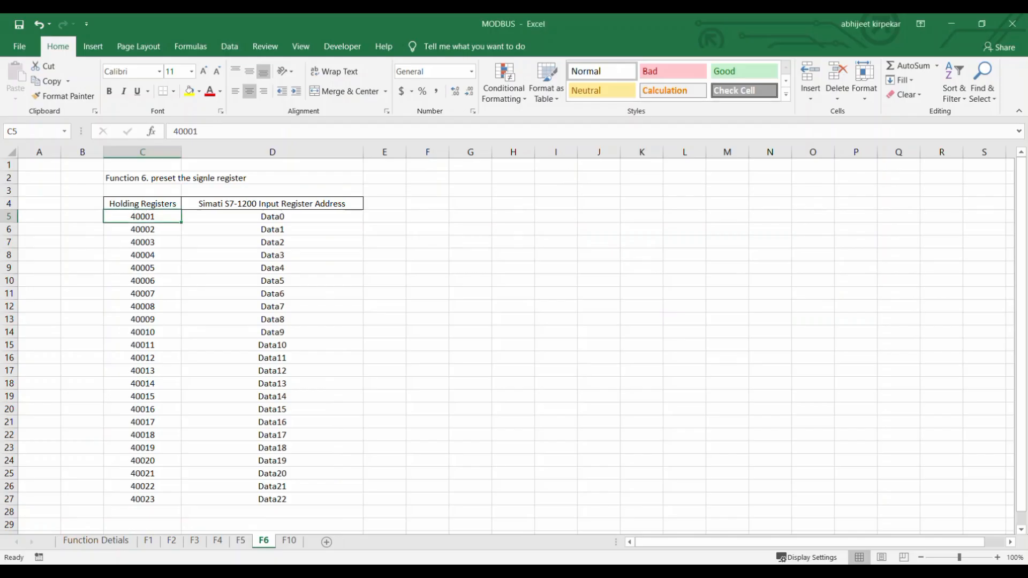
left_click_drag(142, 242, 241, 245)
left_click(189, 91)
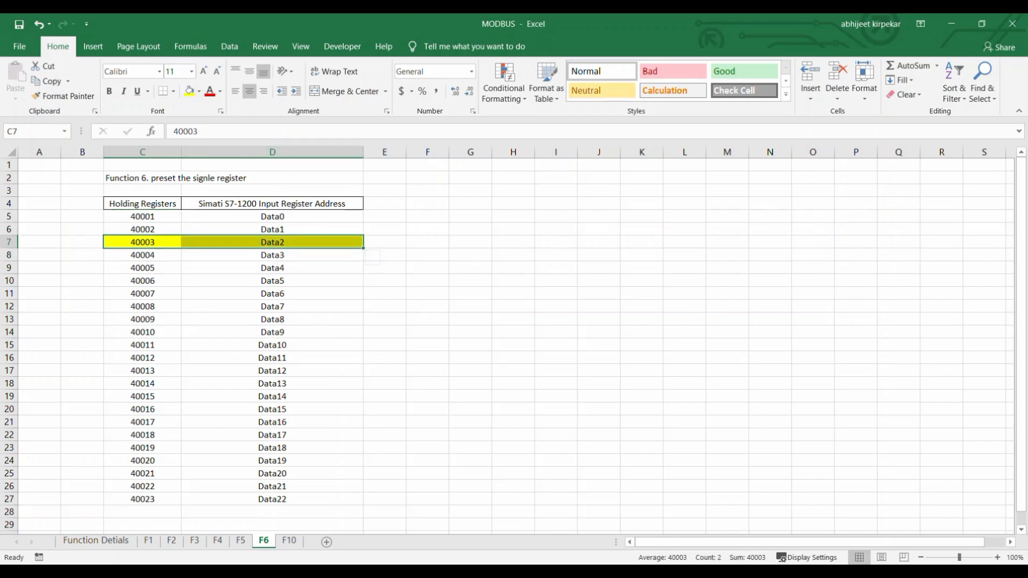
left_click(549, 571)
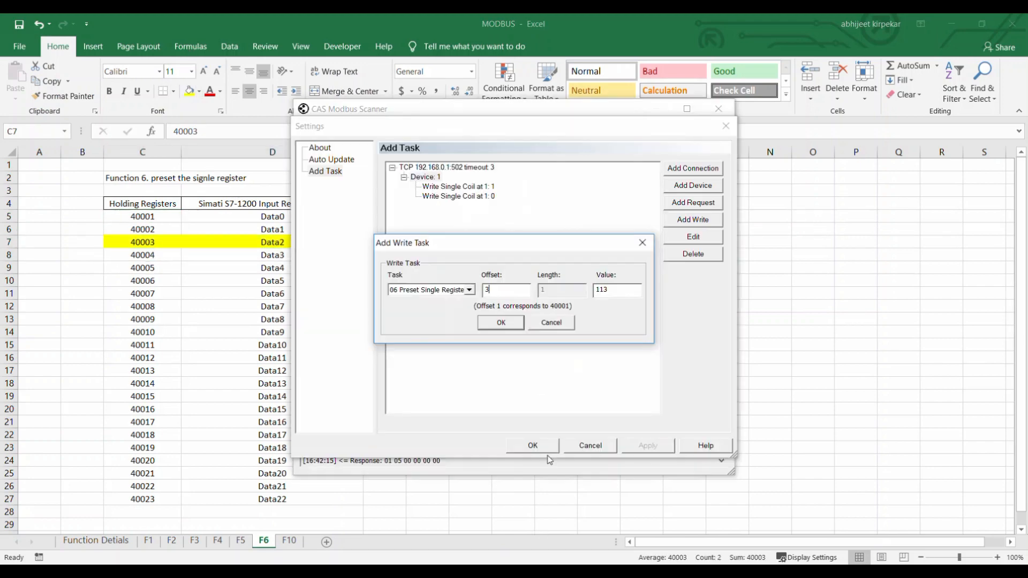
left_click(502, 323)
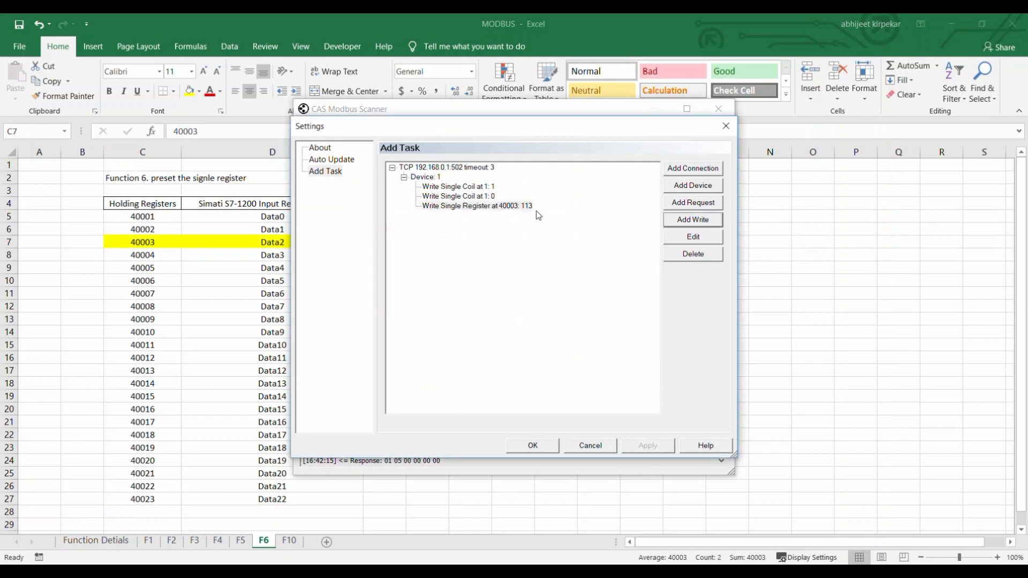
Add a second 06 Preset Single Register write task to Device 1 with offset 3 and value 1212, and save the task settings.
left_click(681, 226)
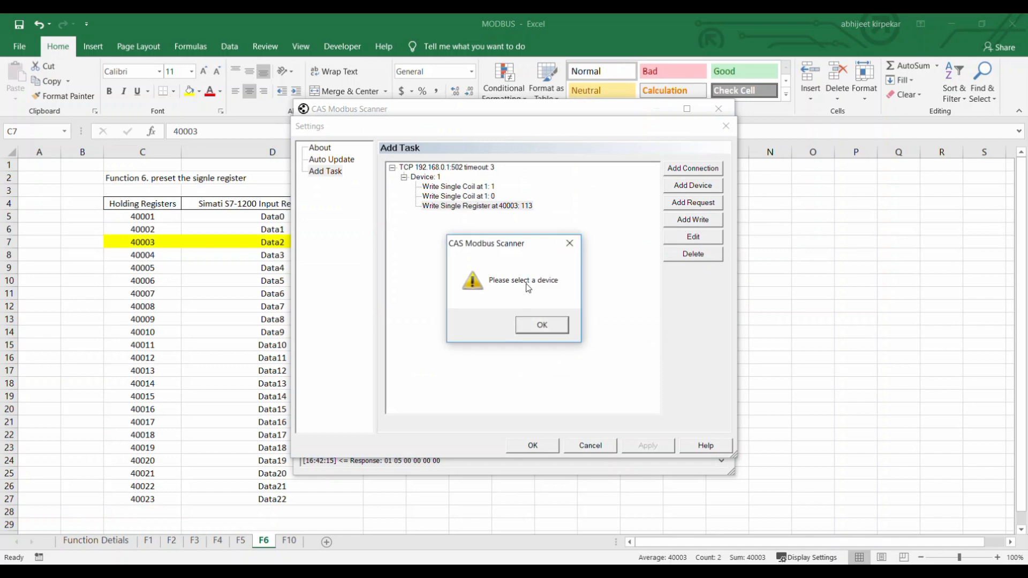
left_click(551, 325)
left_click(428, 178)
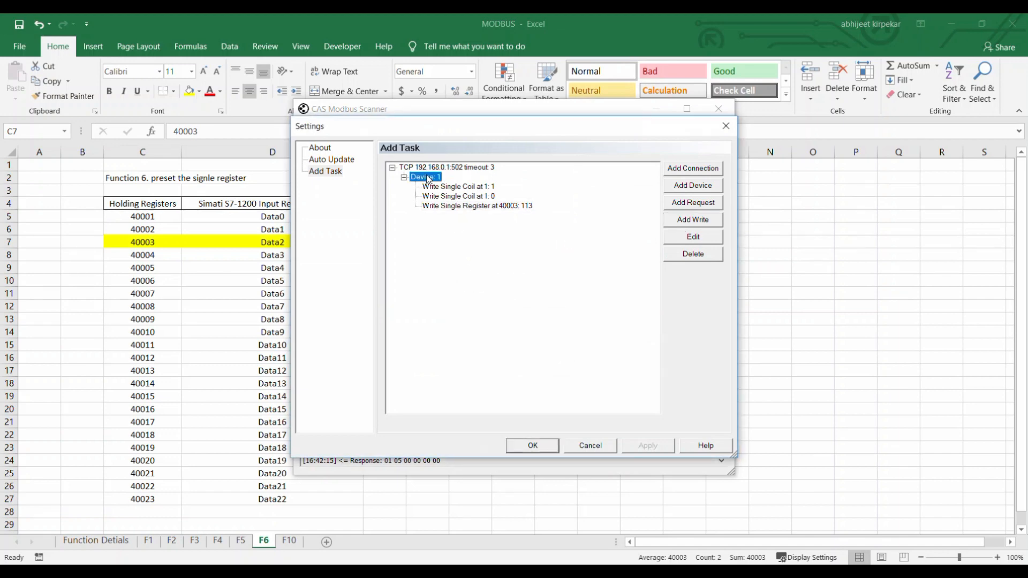
left_click(680, 222)
left_click(464, 290)
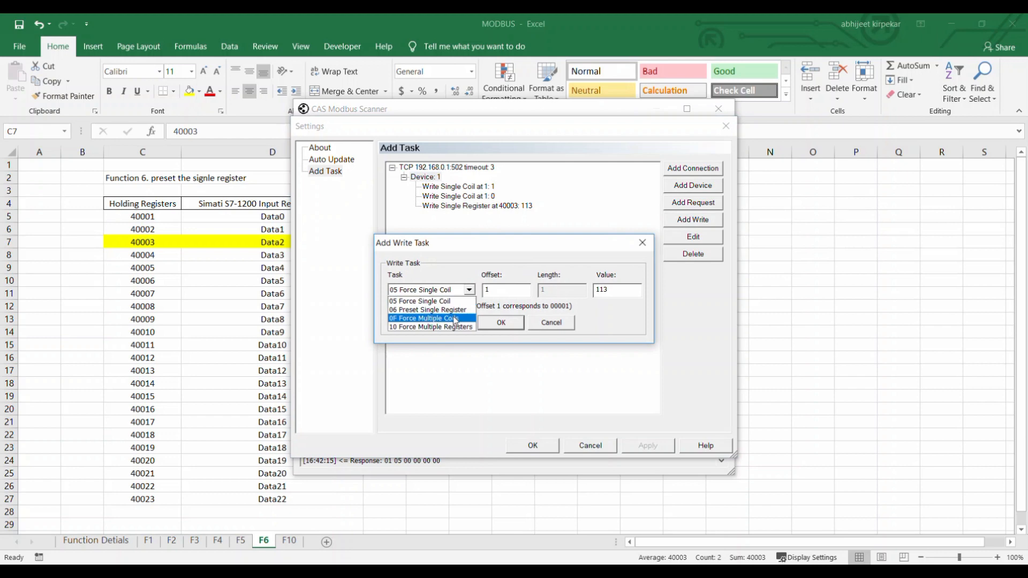
left_click(452, 312)
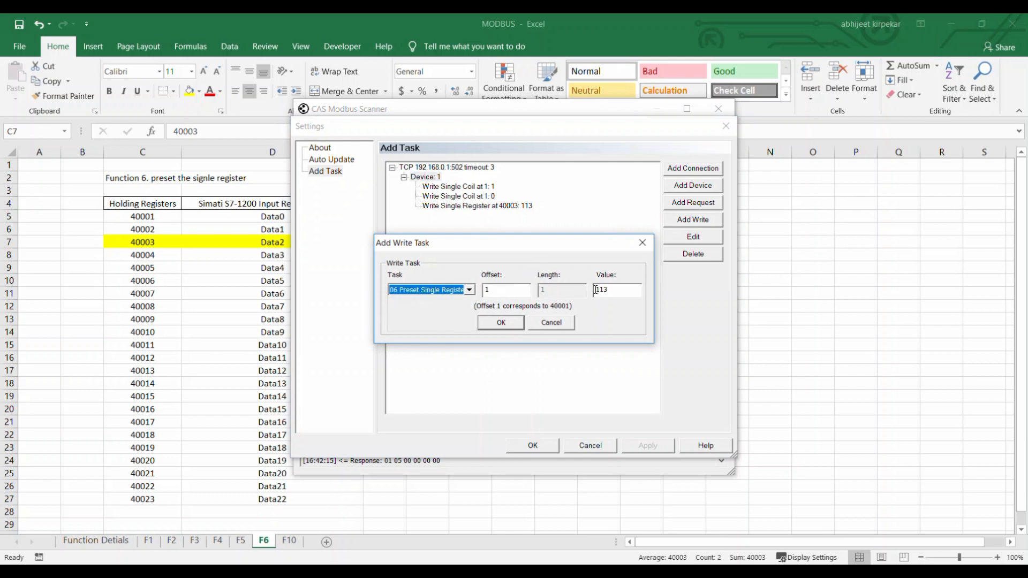
key("Tab")
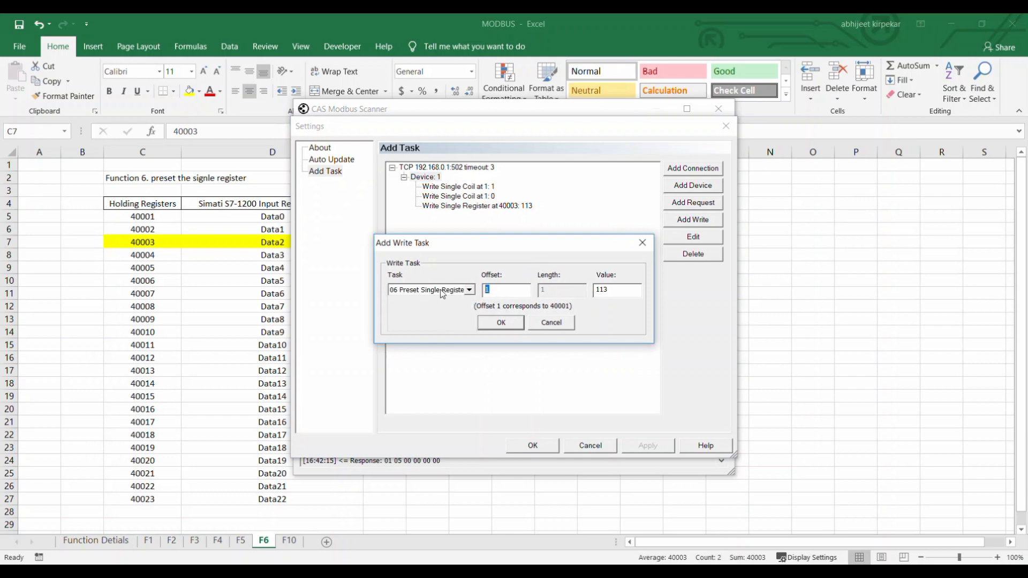
type("3")
double_click(620, 292)
type("1212")
left_click(505, 326)
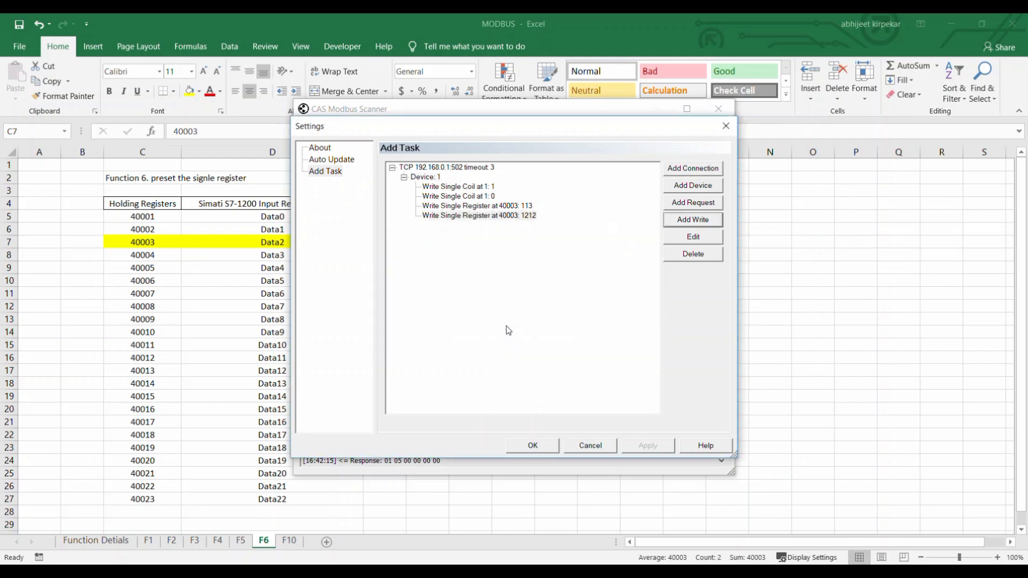
left_click(532, 442)
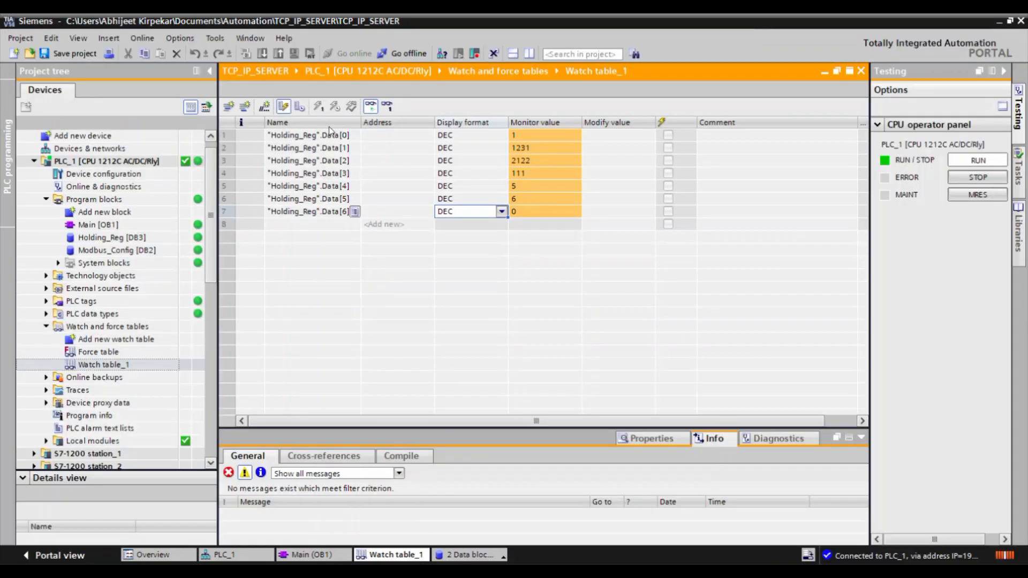
Check the monitored value of Data[2] in the TIA Portal watch table and return to CAS Modbus Scanner.
left_click(325, 161)
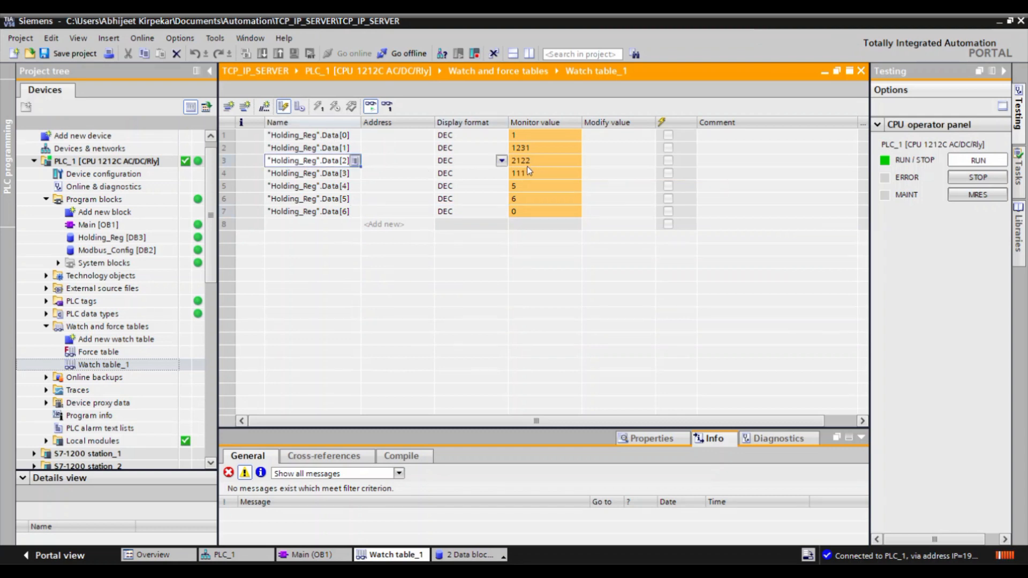
key("alt+Tab")
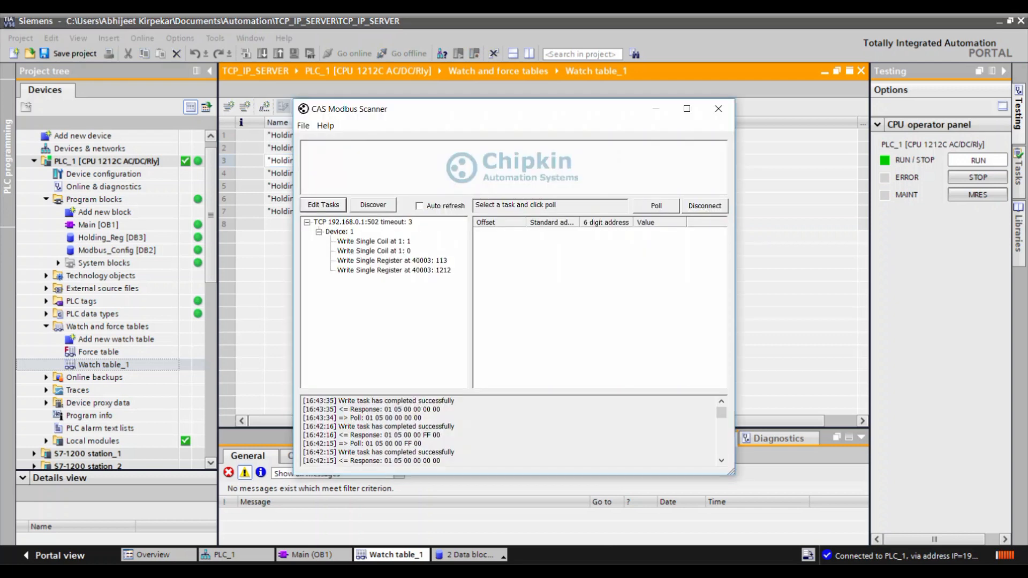
Send the write of 113 to register 40003, then check Data[2] in the TIA Portal watch table and return to CAS Modbus Scanner.
left_click(402, 261)
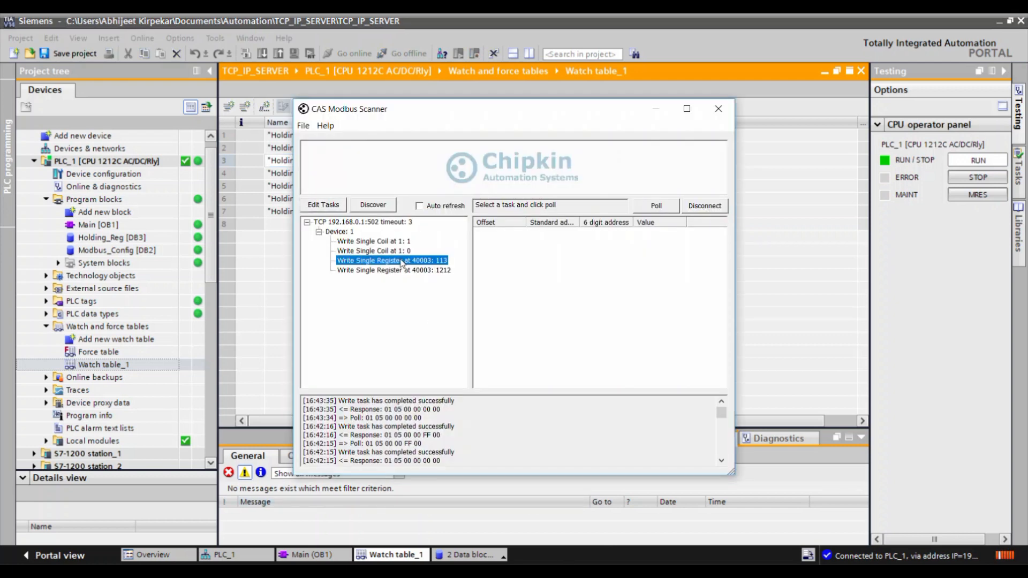
double_click(402, 263)
key("alt+Tab")
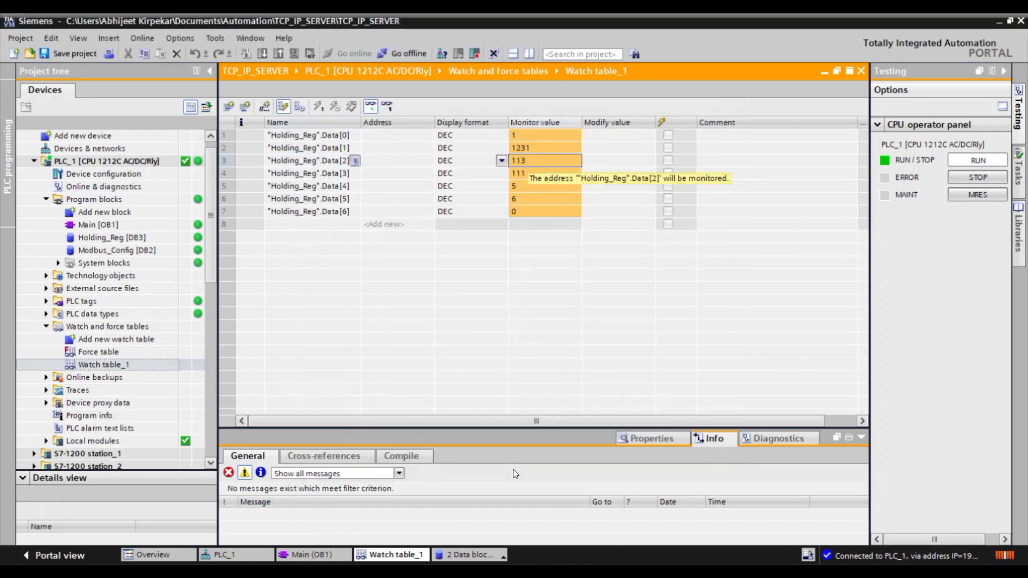
key("alt+Tab")
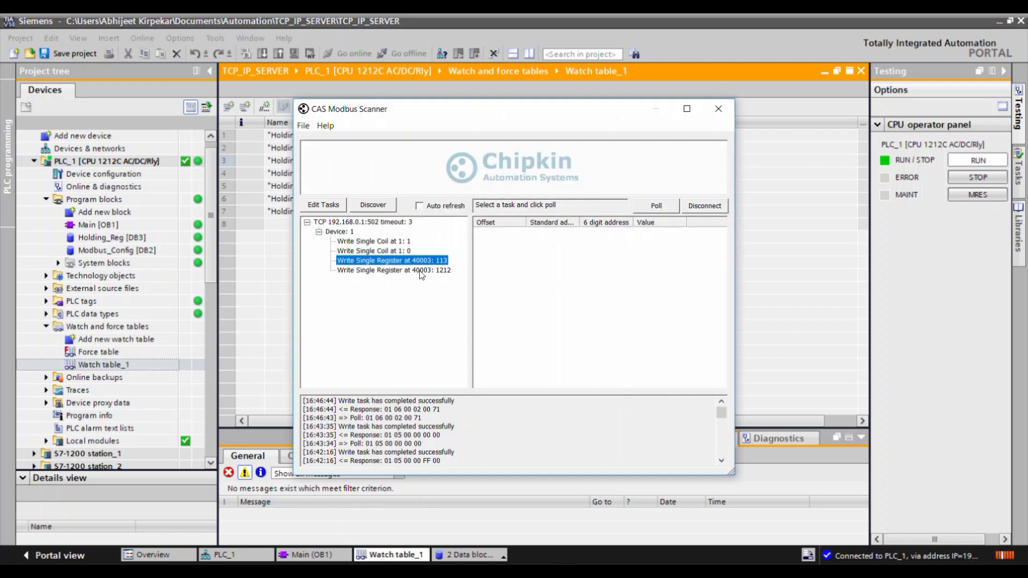
Send the write of 1212 to register 40003 and check Data[2] again in the TIA Portal watch table.
double_click(421, 271)
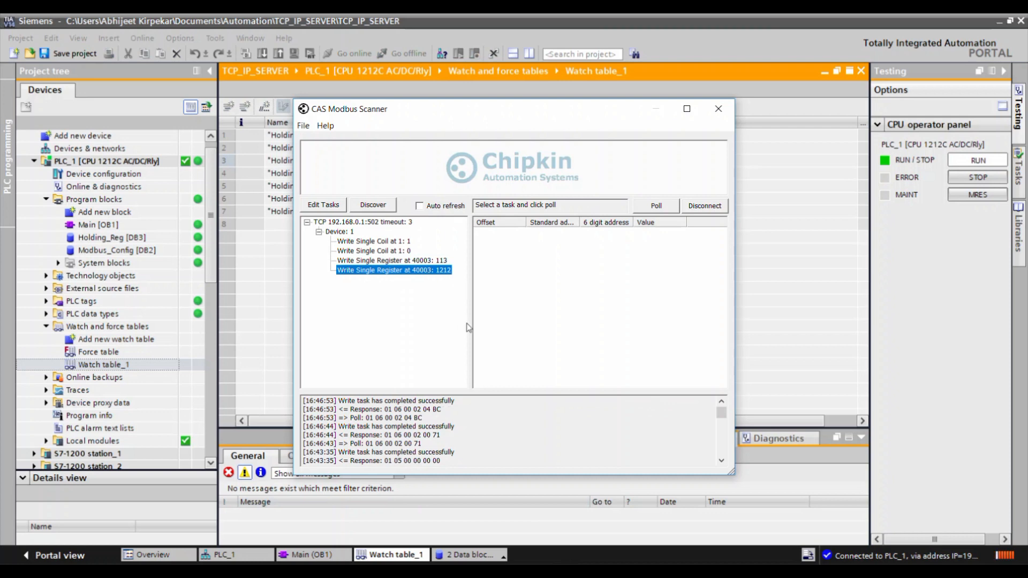
left_click(519, 570)
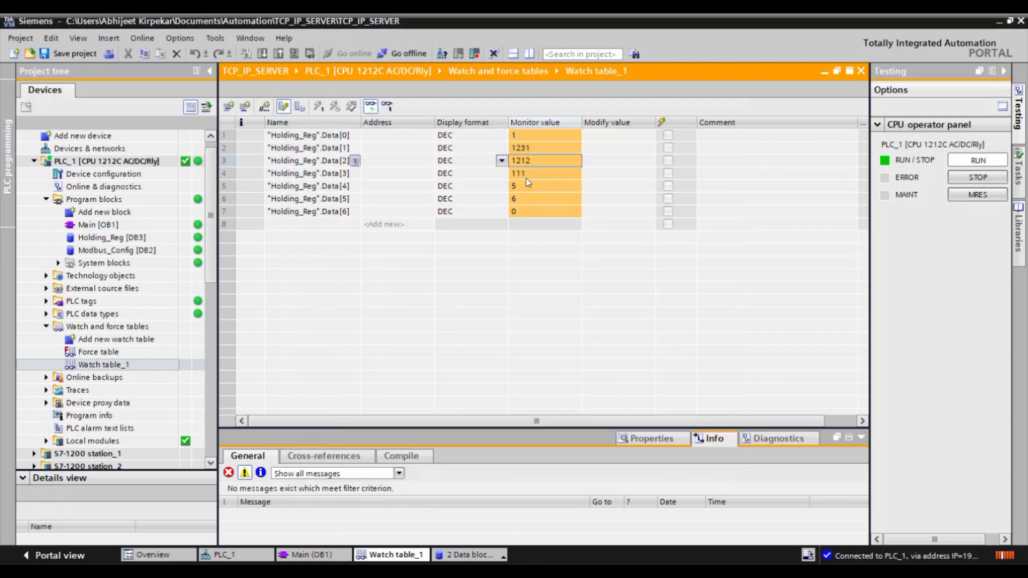
left_click(558, 571)
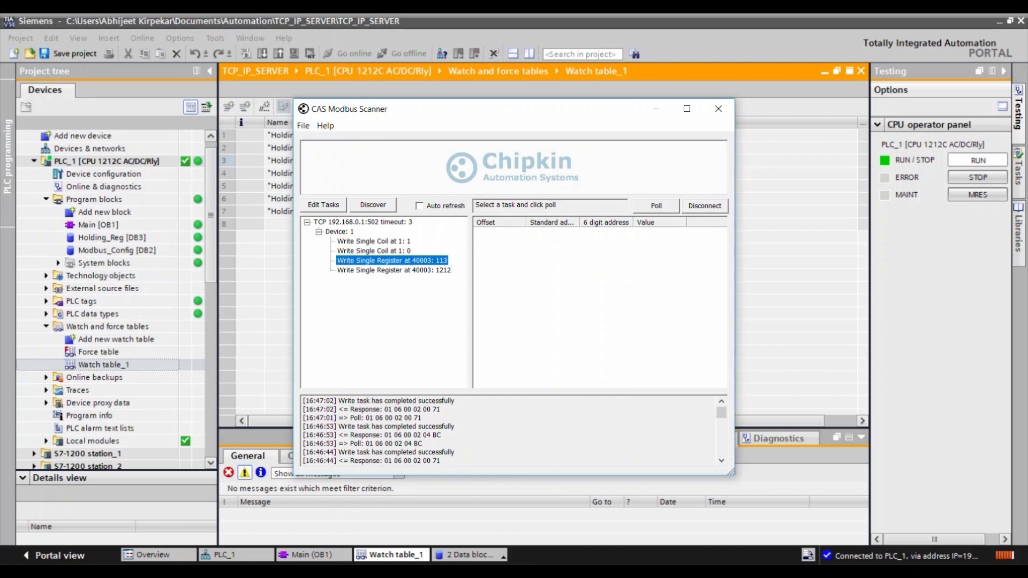
Examine the logged function 06 responses in CAS Modbus Scanner alongside Excel's F6 sheet.
left_click(506, 552)
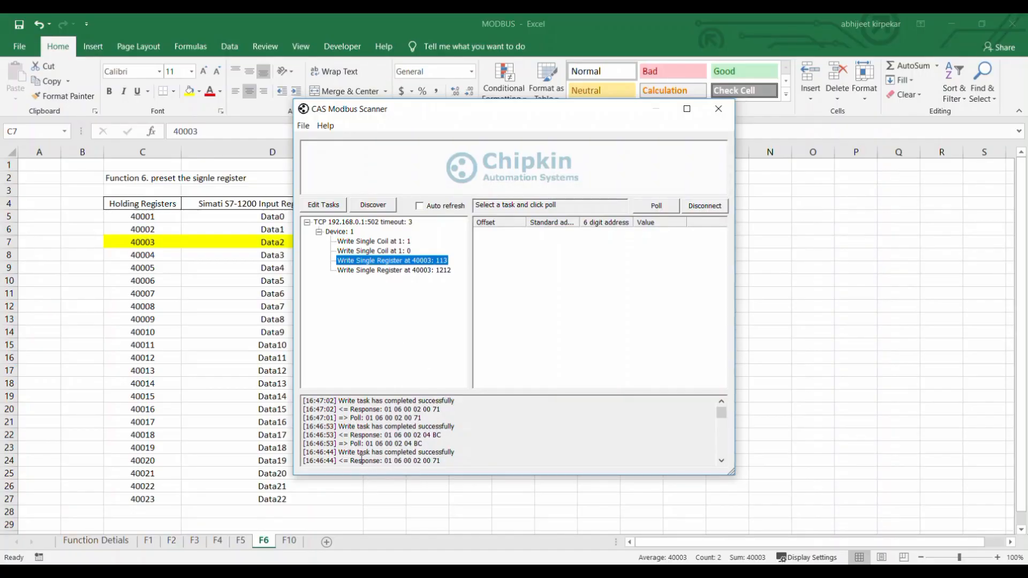
left_click_drag(351, 462, 453, 461)
left_click(453, 461)
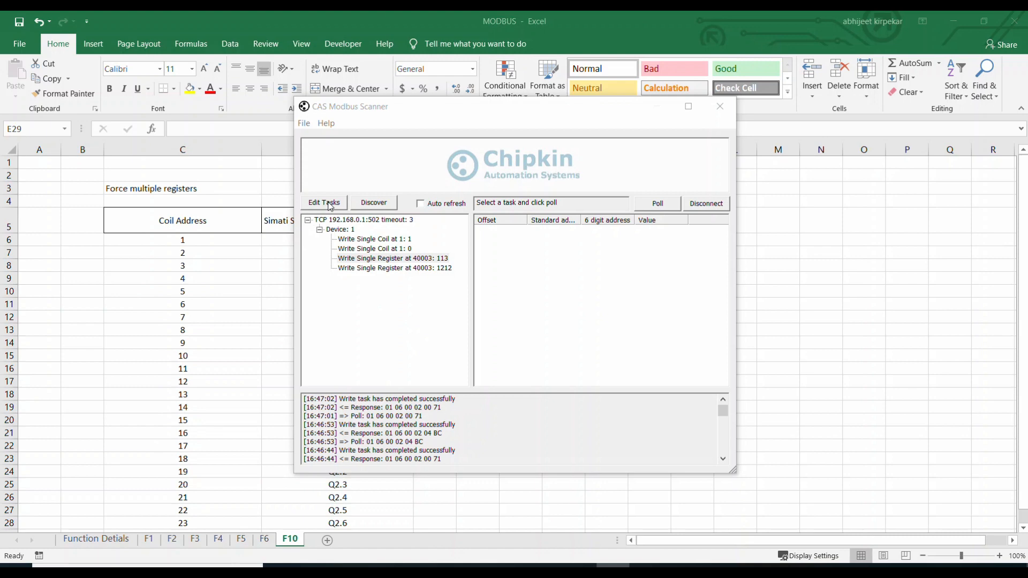
Add a 0F Force Multiple Coils write task to Device 1 with offset 1, length 6 and value 1.
left_click(330, 205)
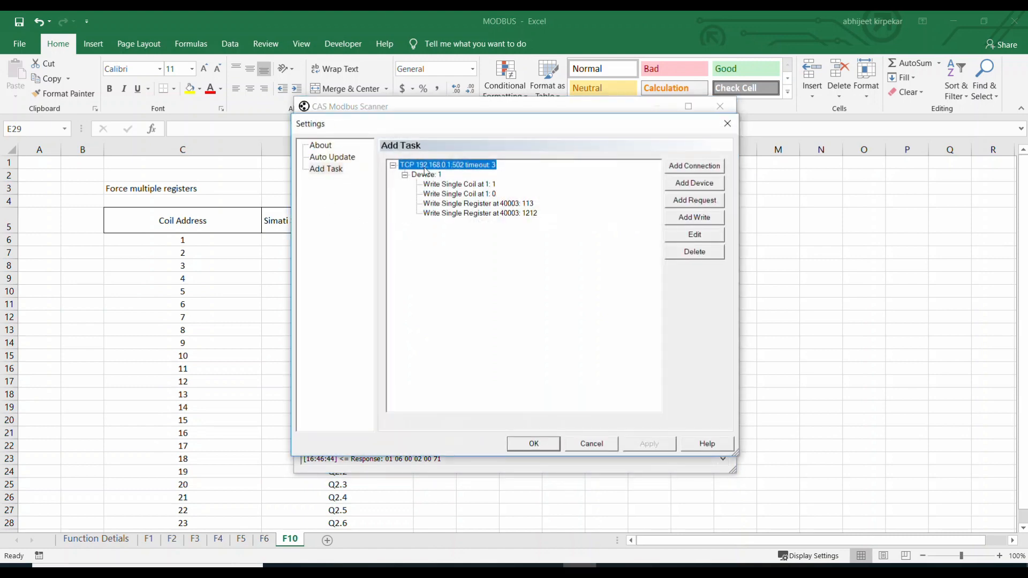
left_click(424, 178)
left_click(695, 220)
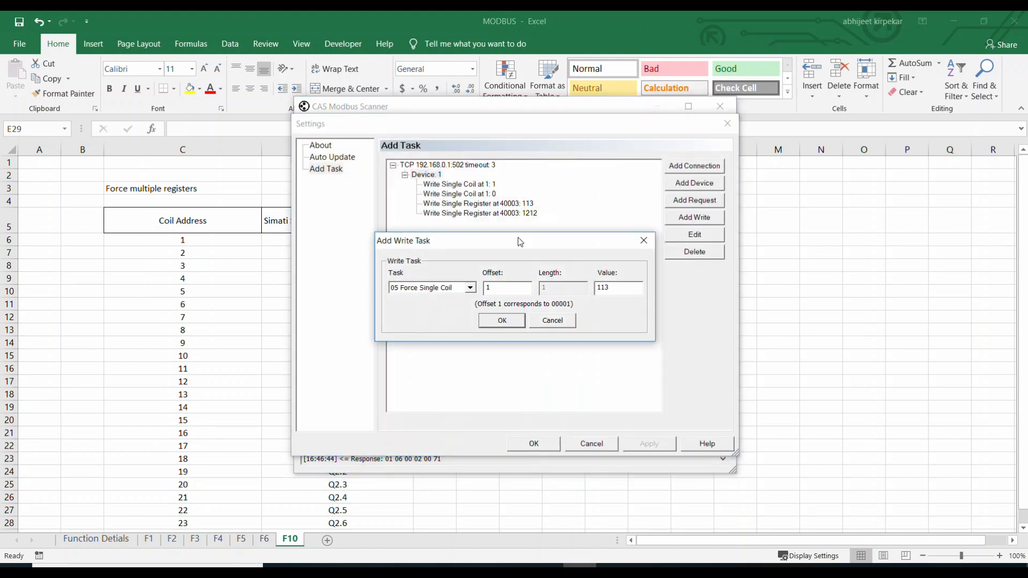
left_click(470, 288)
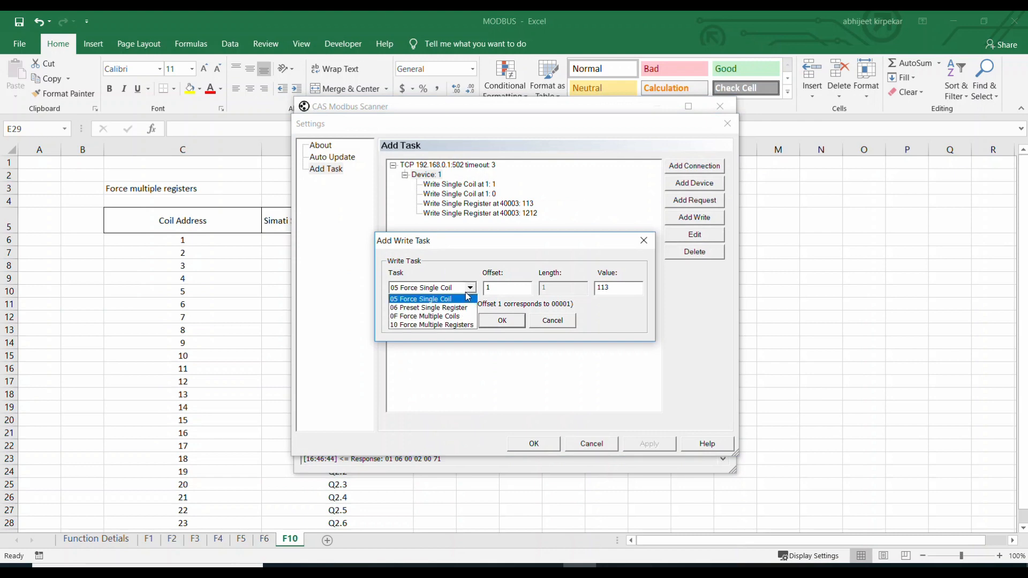
left_click(433, 320)
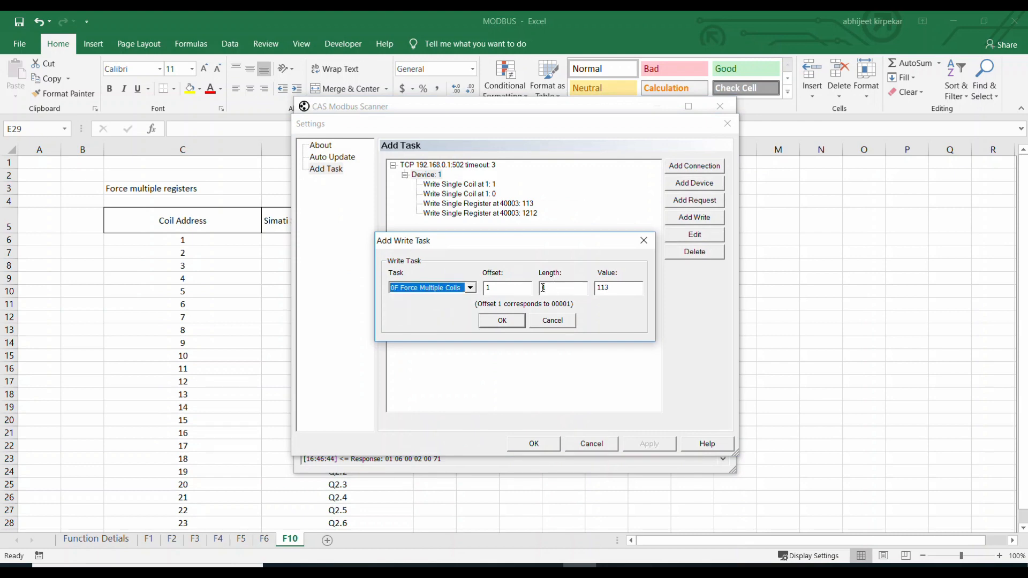
left_click(548, 288)
key("shift+Tab")
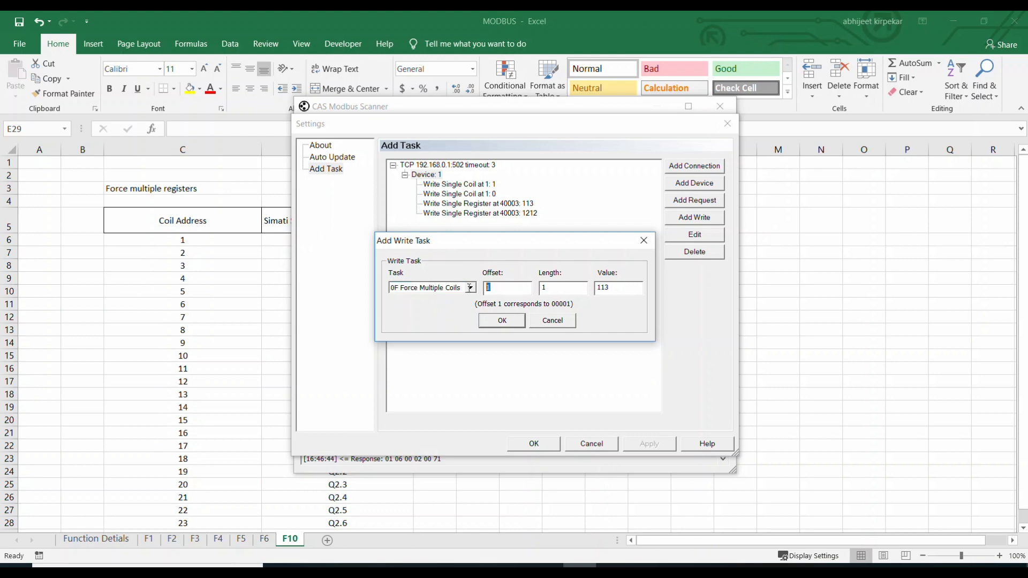
left_click(550, 286)
left_click(575, 291)
key("Tab")
type("1")
left_click(502, 320)
left_click(692, 238)
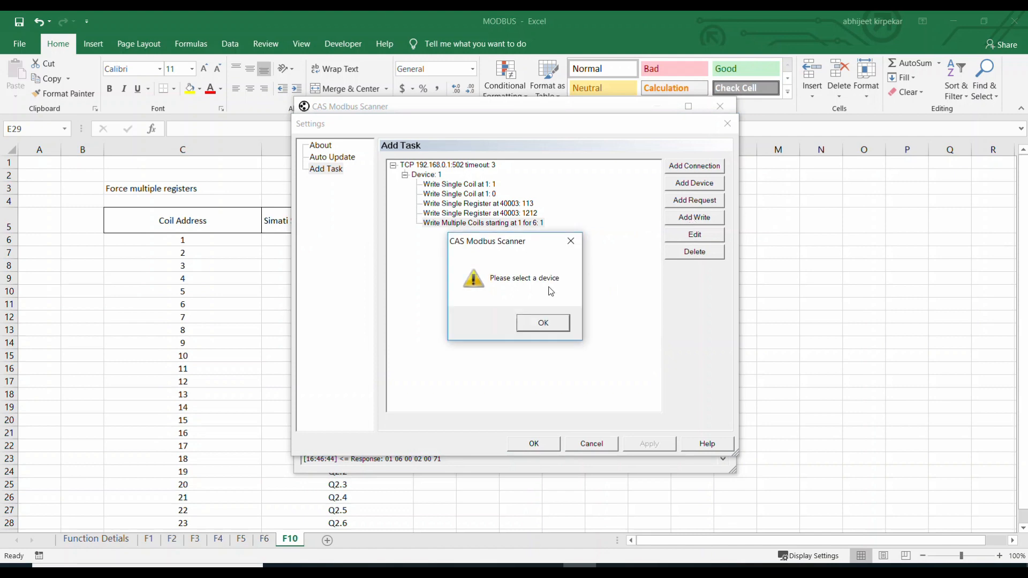
left_click(557, 326)
left_click(434, 175)
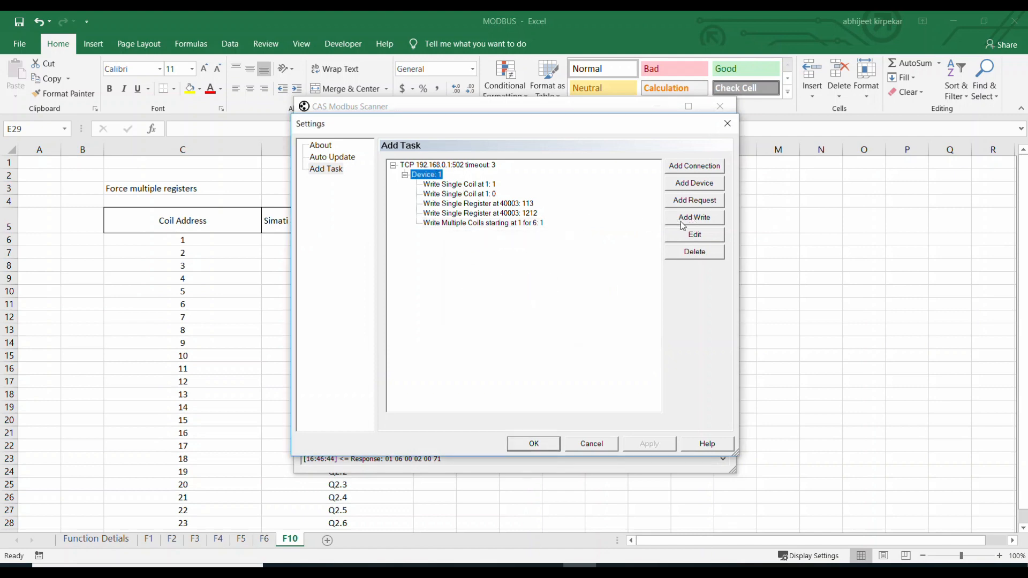
left_click(688, 237)
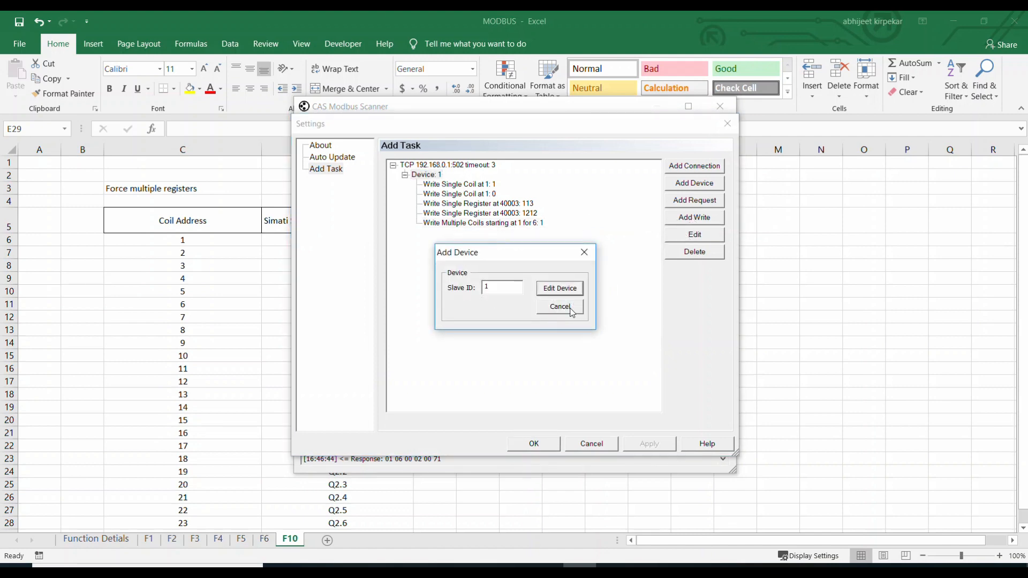
left_click(561, 307)
Add a second 0F Force Multiple Coils write task to Device 1 with offset 1, length 6 and value 0, and save the task settings.
left_click(428, 175)
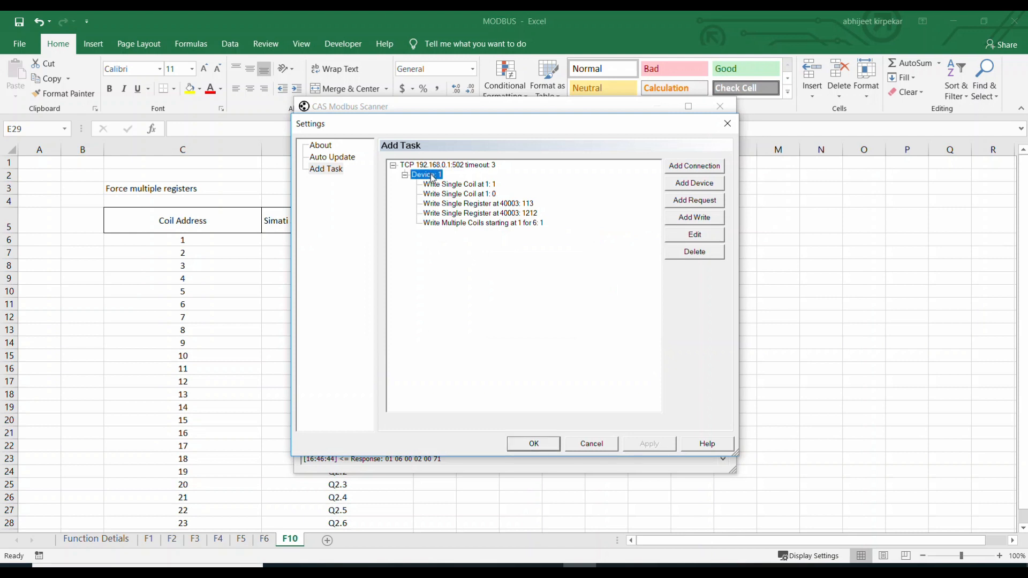
left_click(695, 217)
left_click(470, 288)
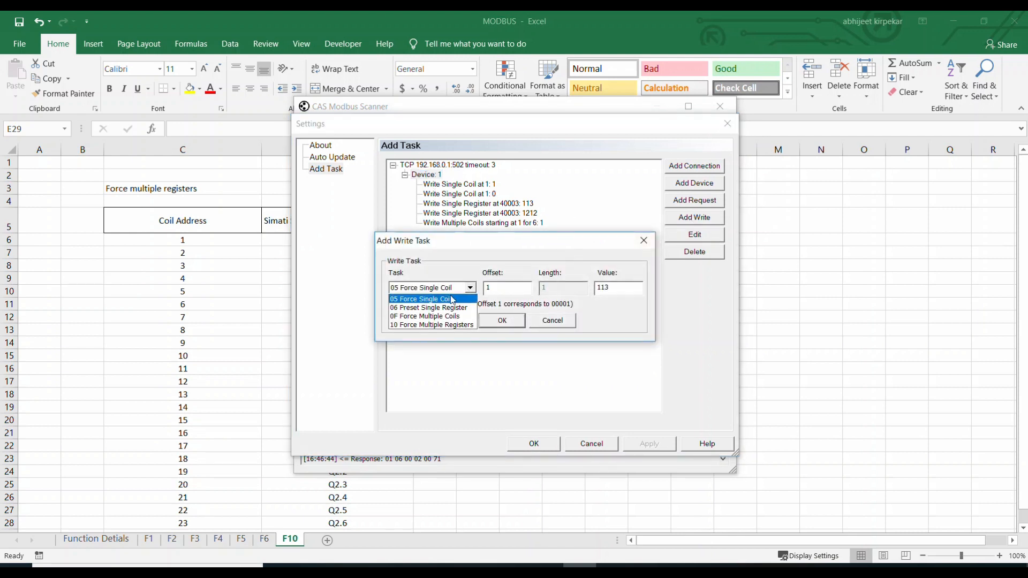
left_click(443, 317)
key("Tab")
key("Tab")
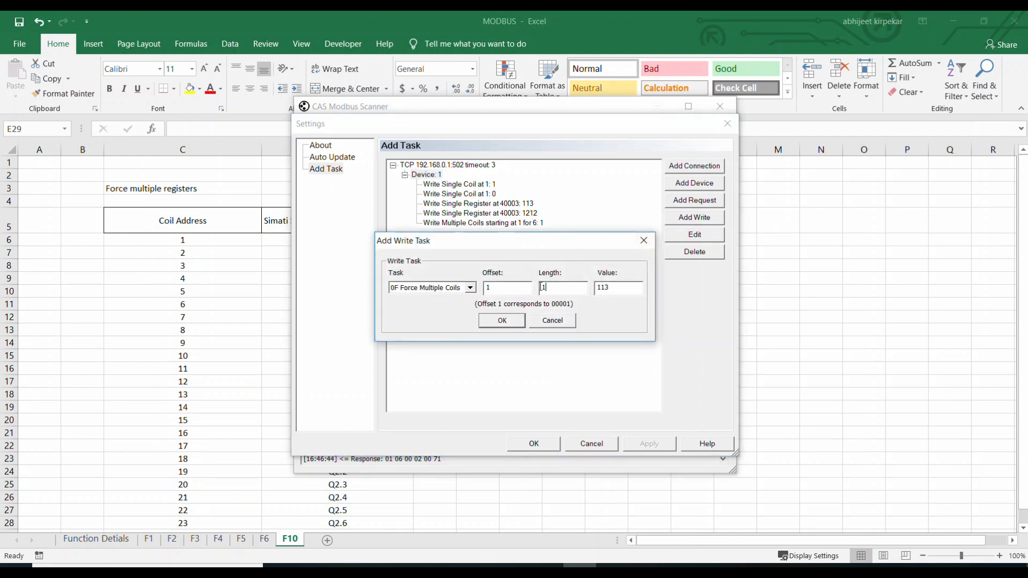
type("6")
key("Tab")
type("0")
left_click(494, 322)
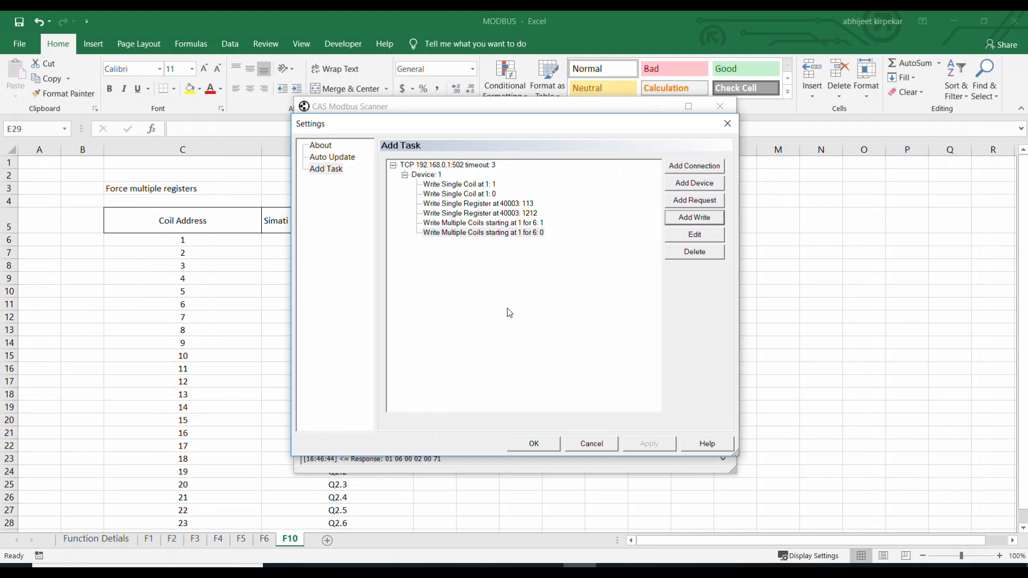
left_click(536, 446)
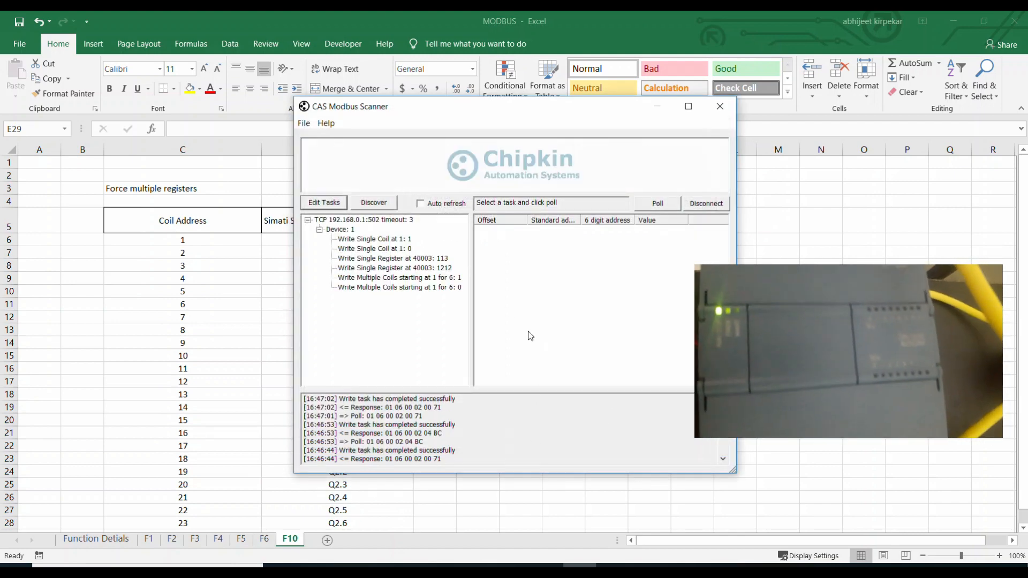
Alternately run the two multiple-coil write tasks, sending value 1 and value 0 to the six coils twice each.
left_click(417, 279)
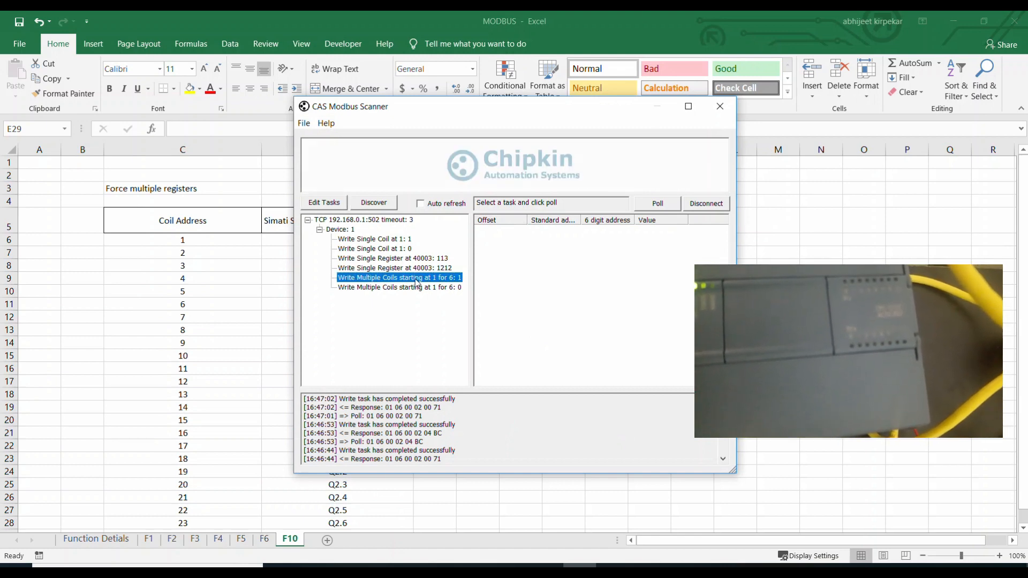
double_click(415, 279)
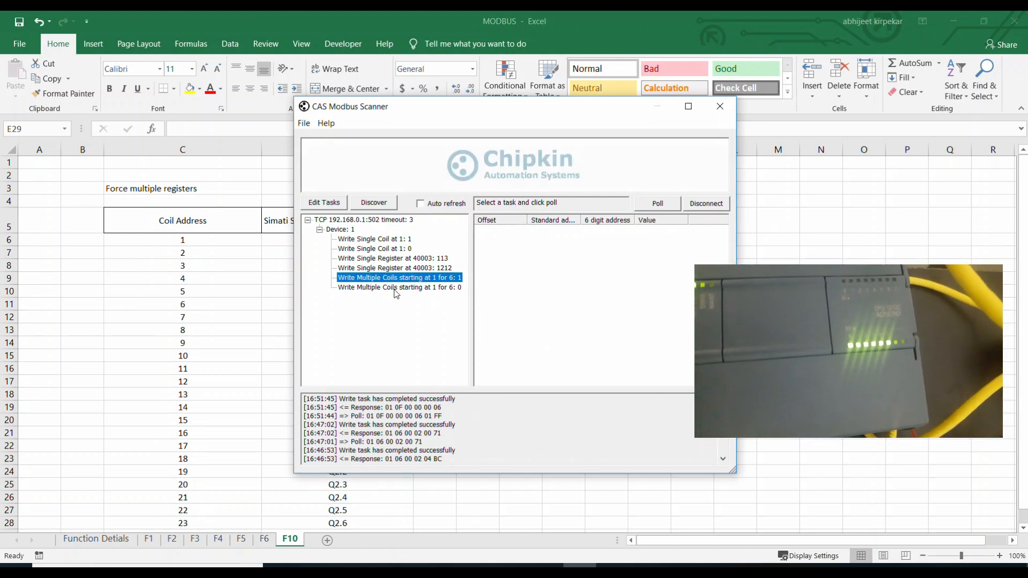
left_click(396, 288)
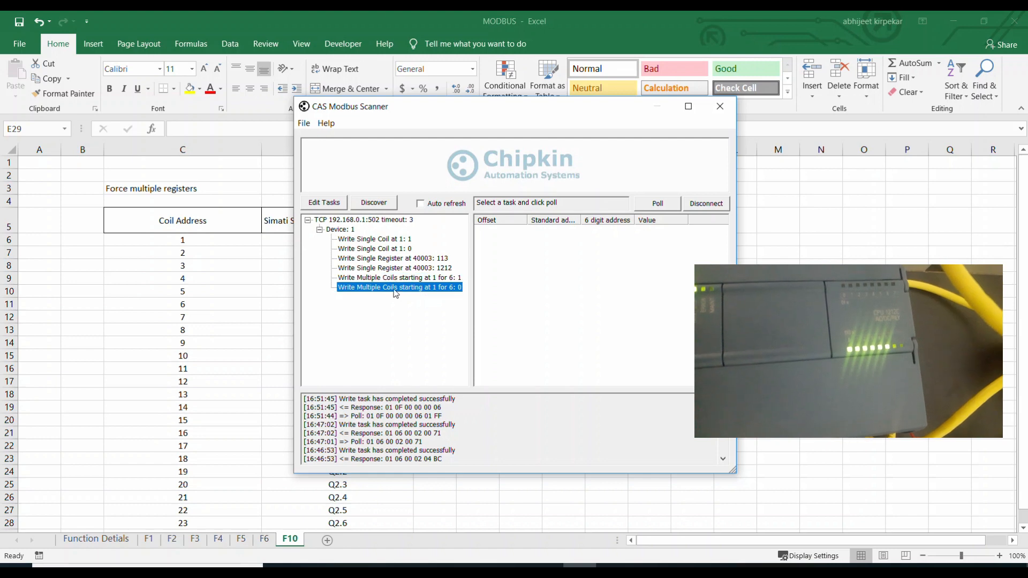
key("Return")
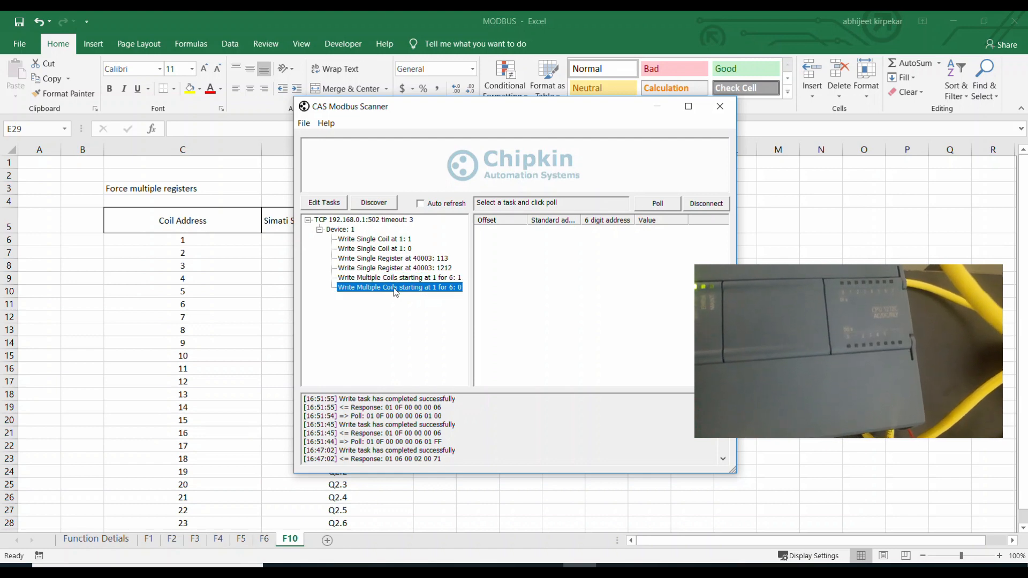
left_click(396, 278)
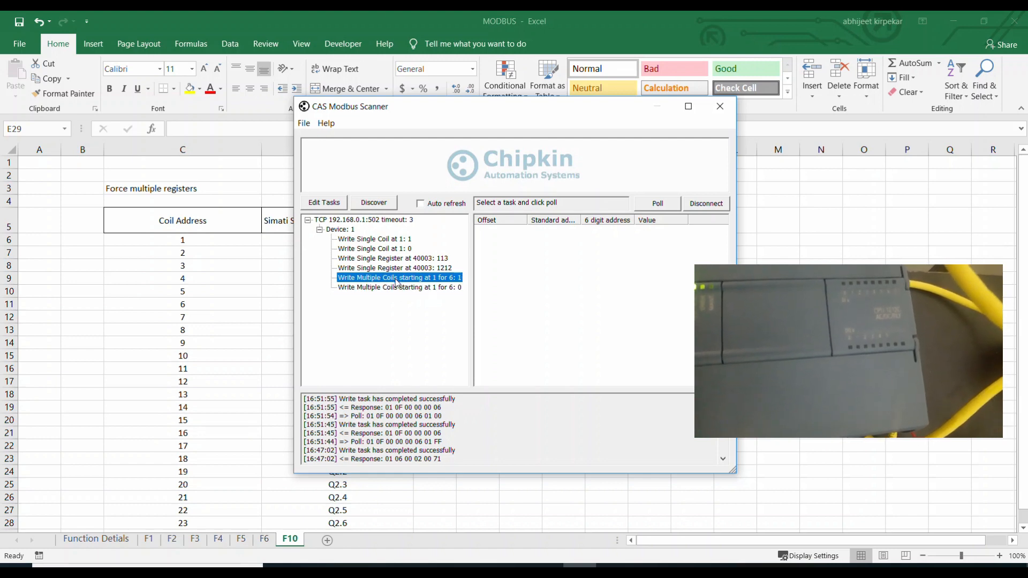
key("Return")
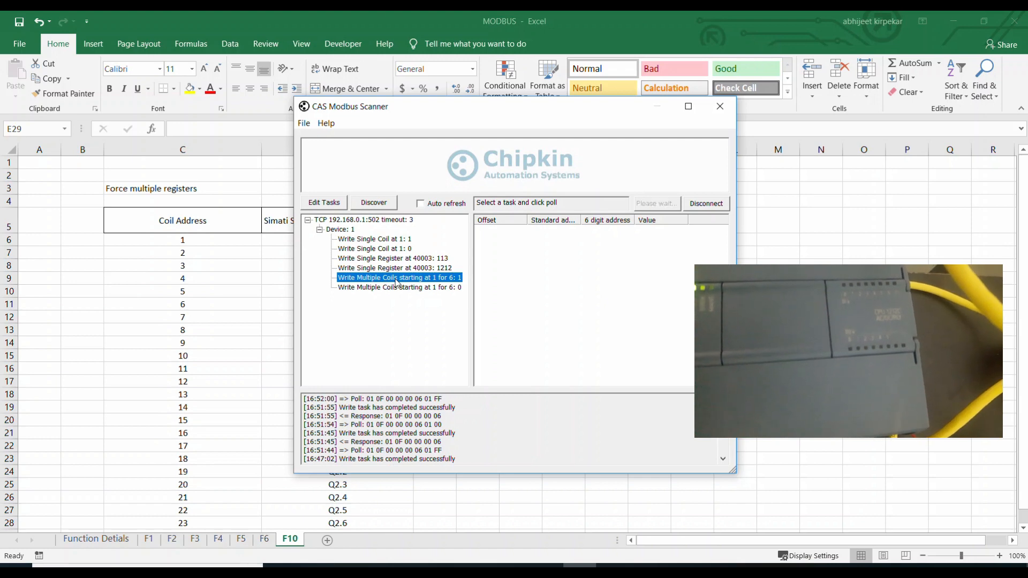
left_click(392, 288)
key("Return")
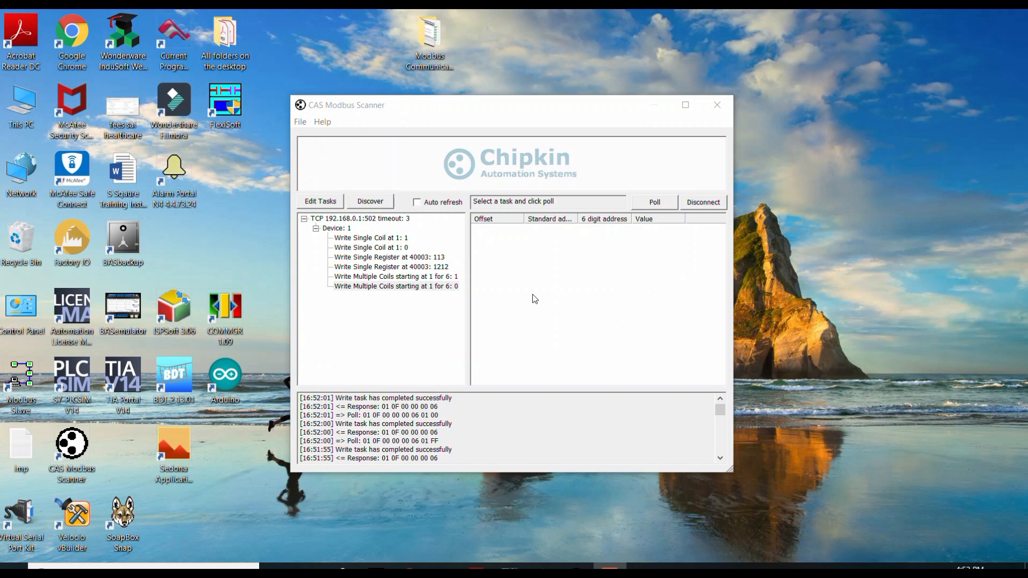
Add a 10 Force Multiple Registers write task to Device 1 with offset 1, length 5 and value 1212.
left_click(330, 229)
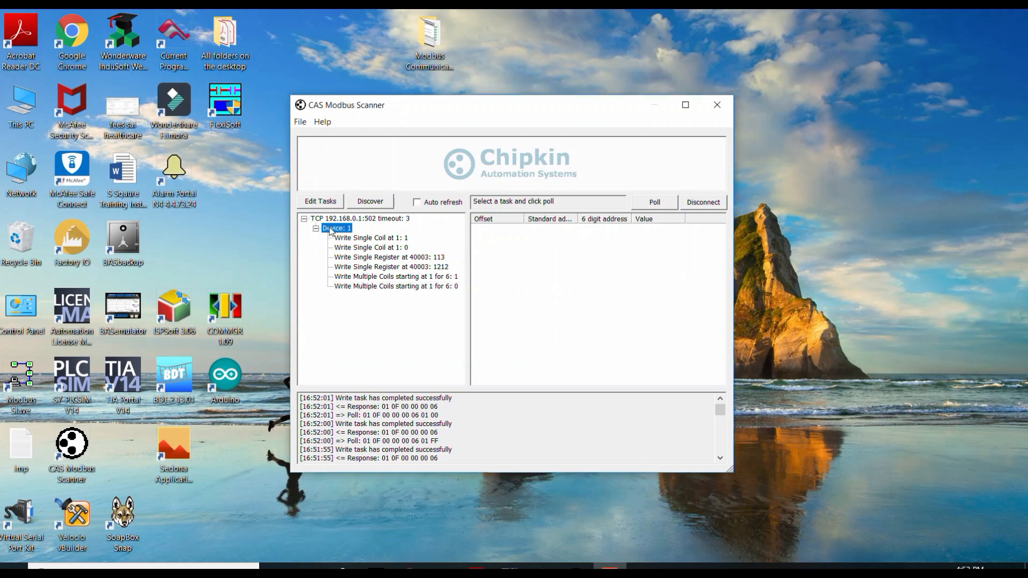
left_click(317, 205)
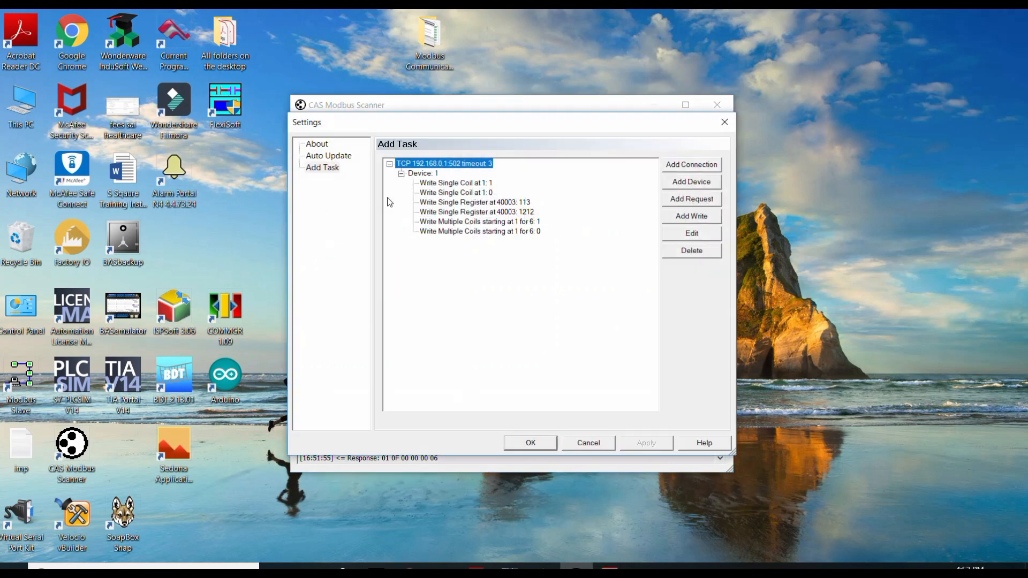
left_click(424, 174)
left_click(689, 219)
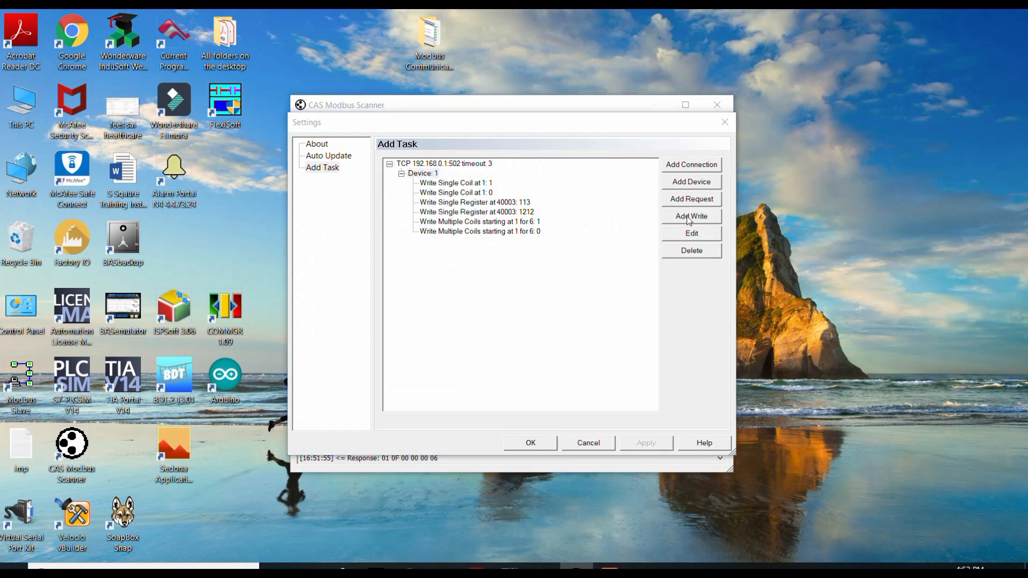
left_click(467, 287)
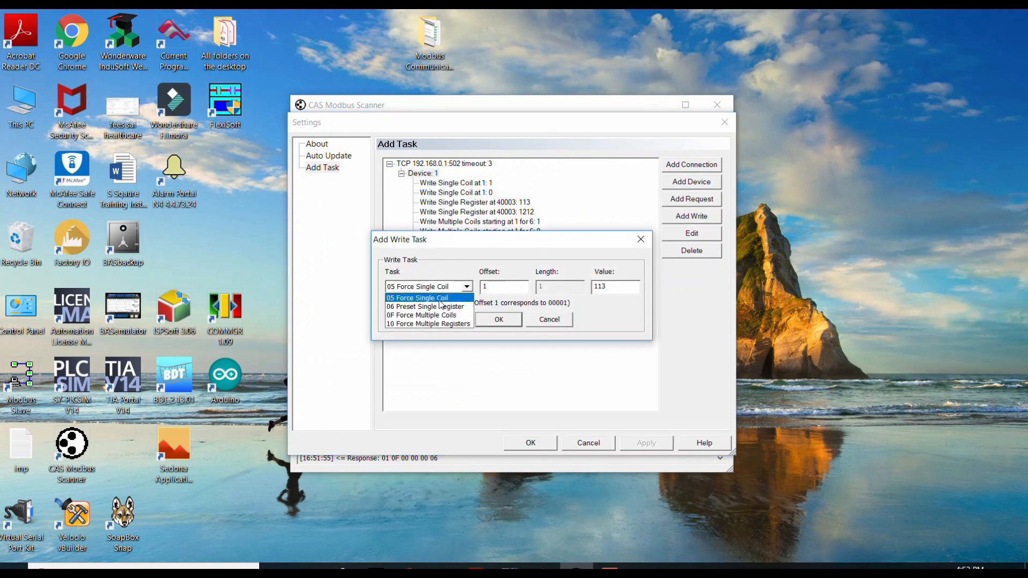
left_click(411, 329)
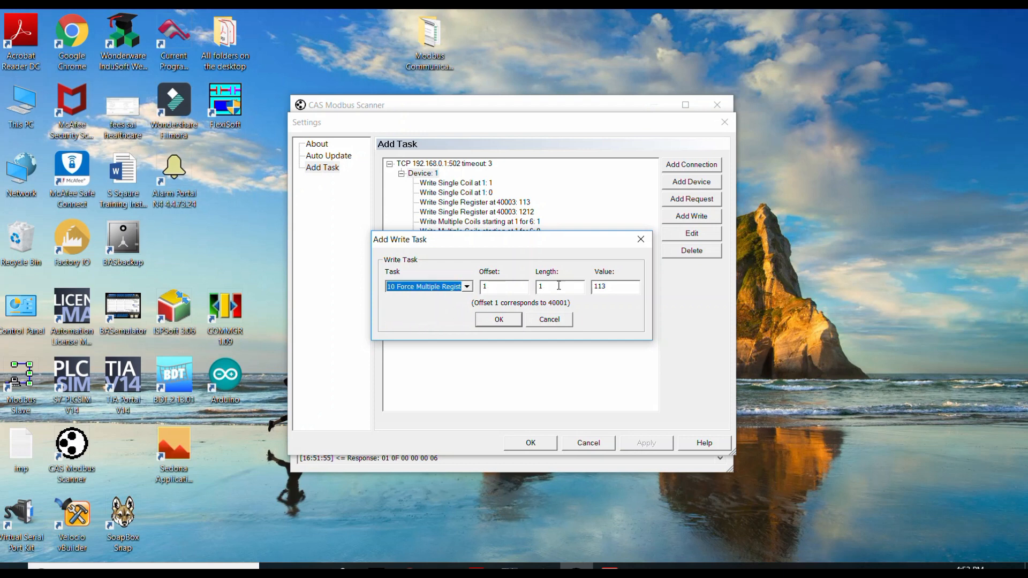
left_click_drag(561, 286, 490, 285)
double_click(490, 286)
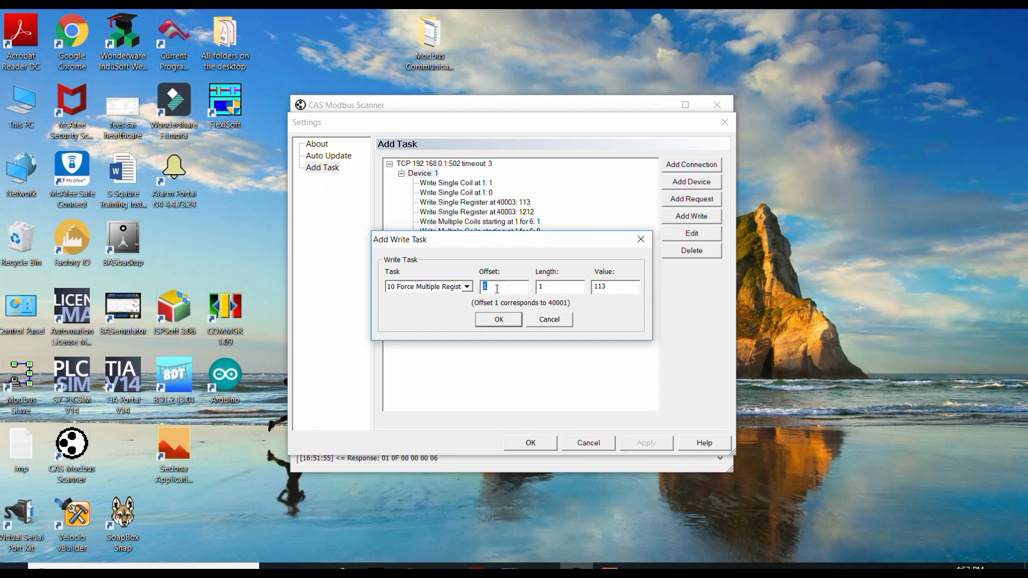
key("Tab")
type("5")
double_click(628, 292)
type("1212")
left_click(497, 317)
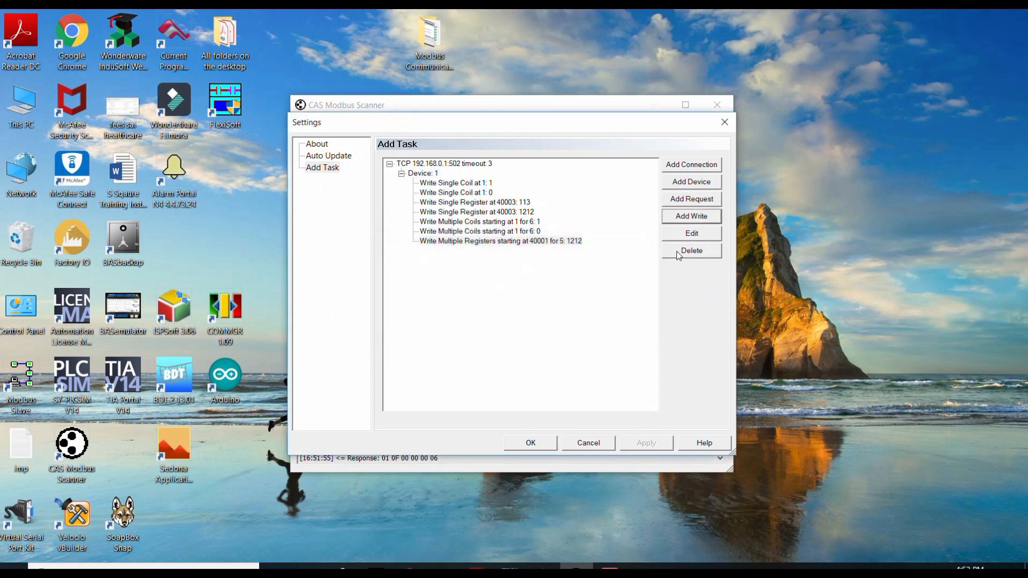
Add a second 10 Force Multiple Registers write task to Device 1 with offset 1, length 5 and value 123, and save the task settings.
left_click(683, 219)
left_click(538, 322)
left_click(424, 174)
left_click(684, 235)
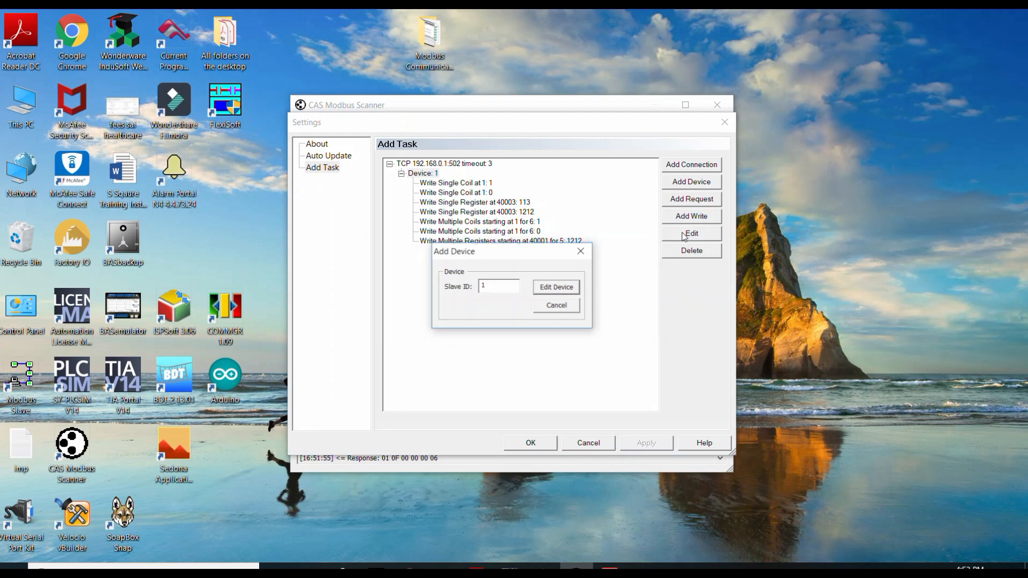
left_click(557, 305)
left_click(687, 217)
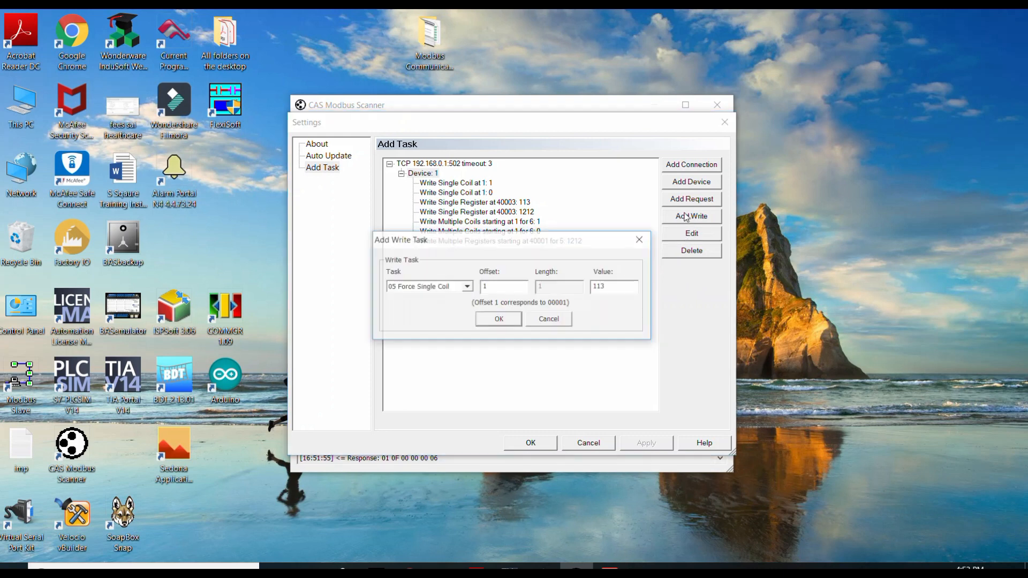
left_click(470, 287)
left_click(428, 324)
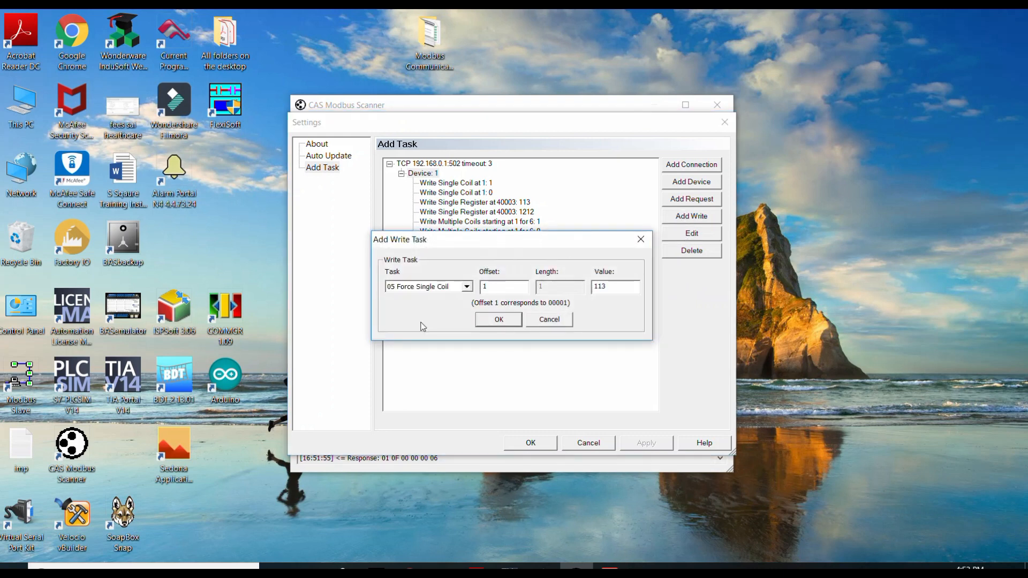
left_click(556, 285)
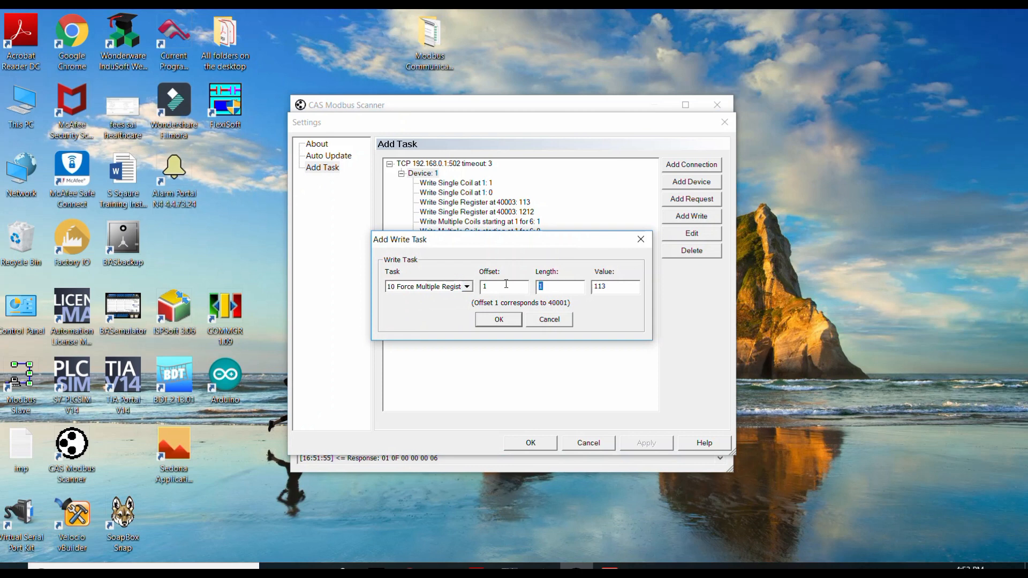
type("5")
key("Tab")
type("123")
left_click(499, 319)
left_click(531, 443)
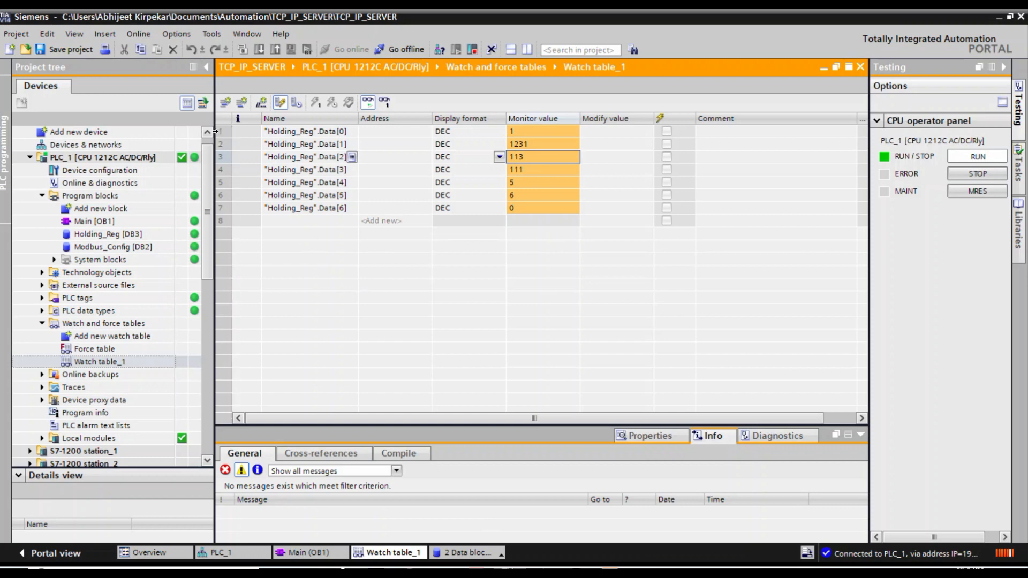
left_click_drag(218, 130, 252, 225)
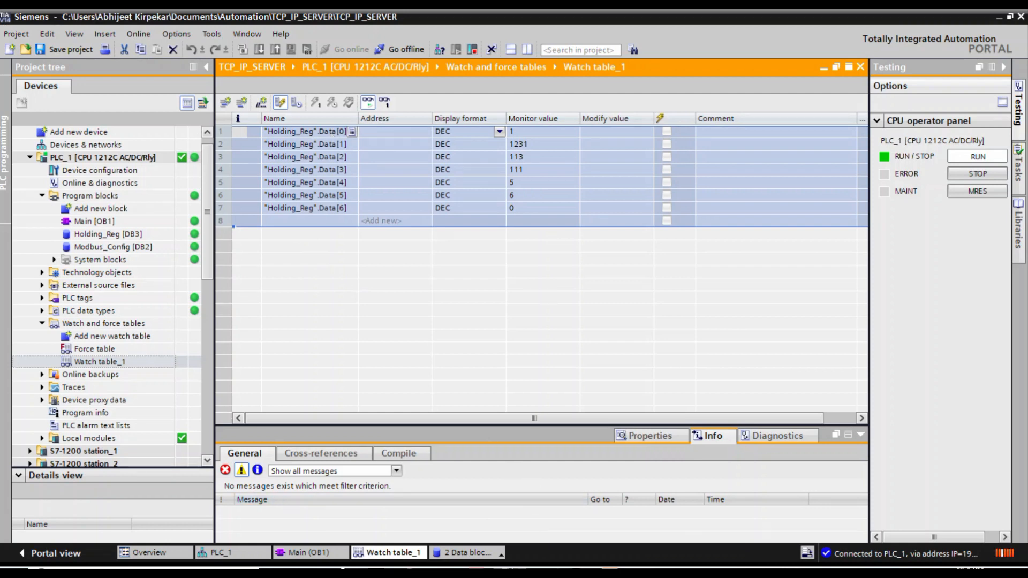
mouse_move(517, 572)
left_click(577, 525)
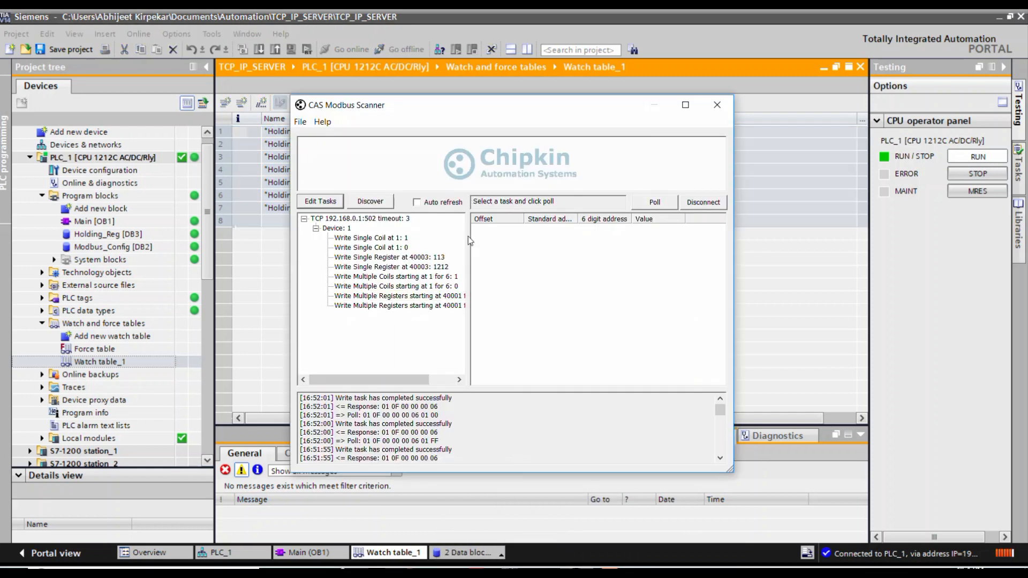
left_click_drag(416, 382, 446, 389)
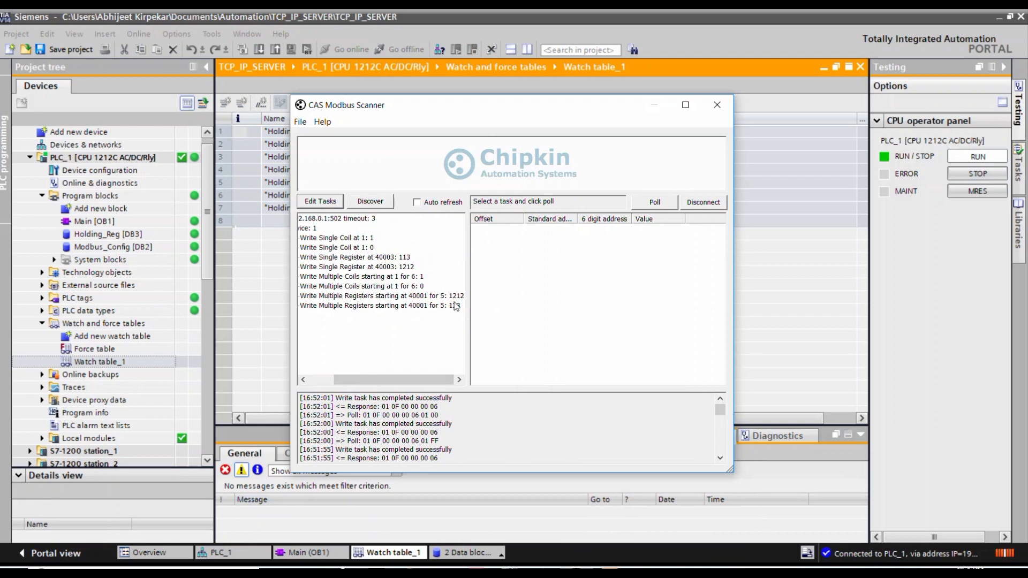
double_click(411, 298)
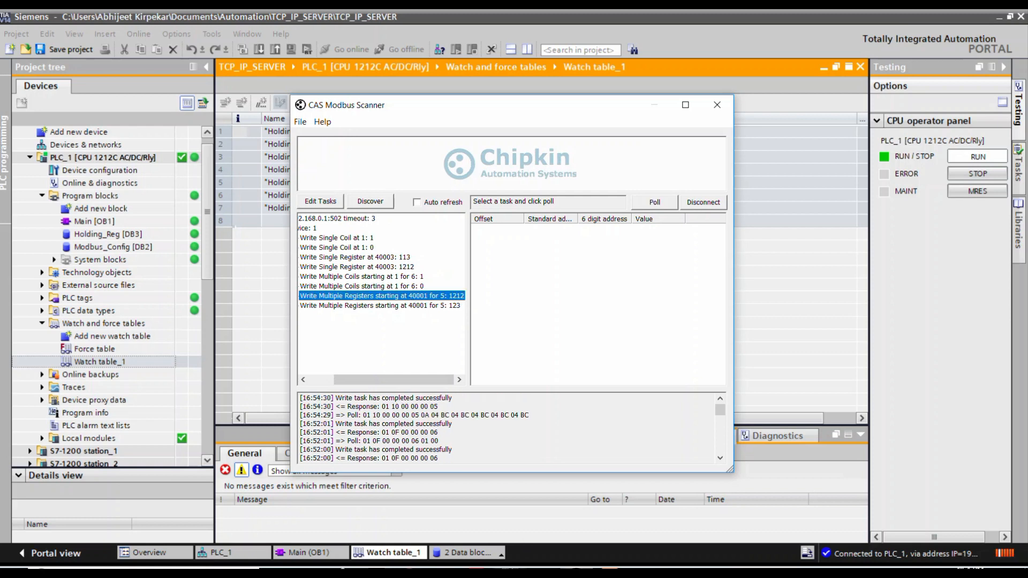
key("alt+Tab")
left_click(399, 135)
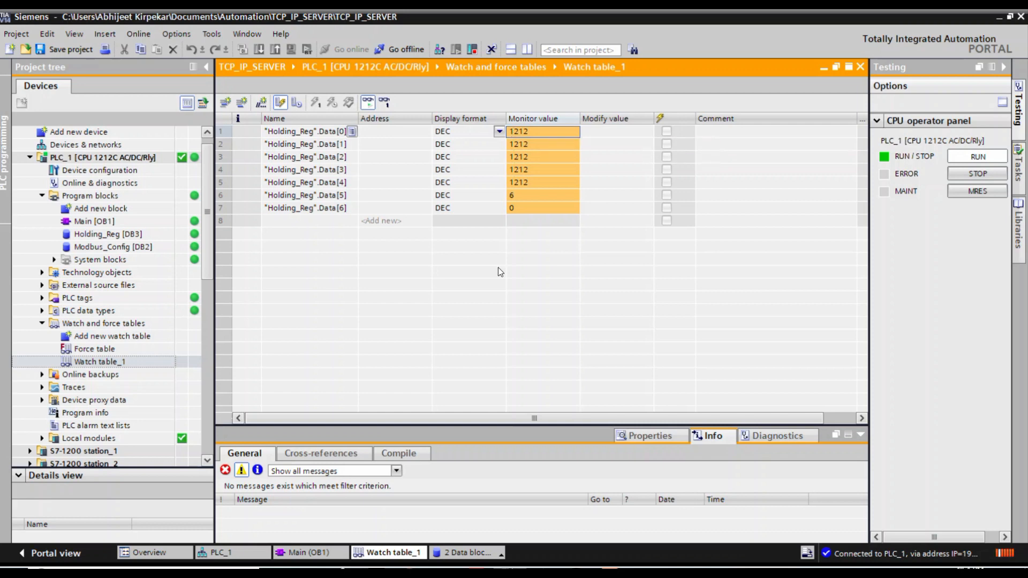
left_click(583, 573)
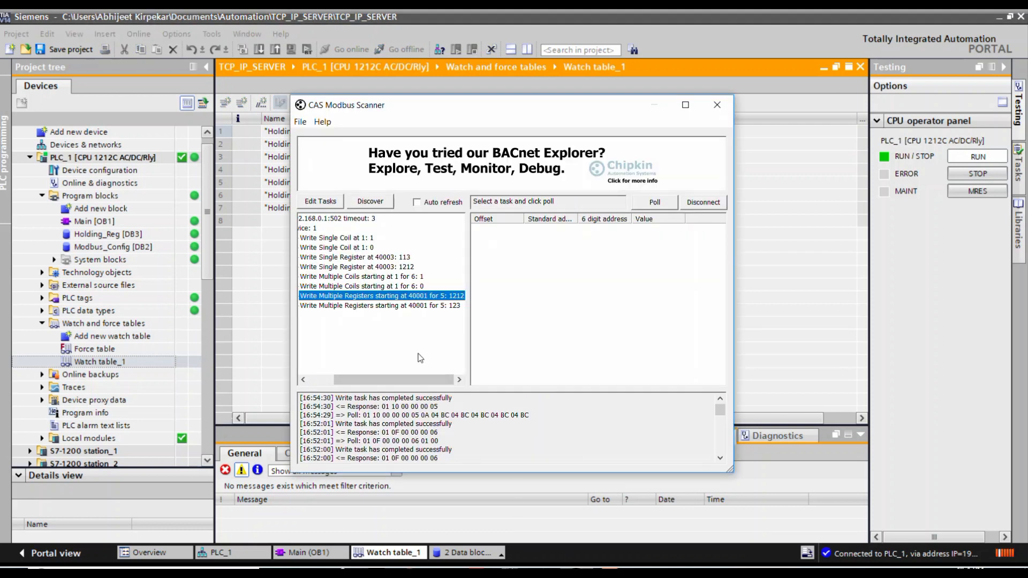
double_click(380, 308)
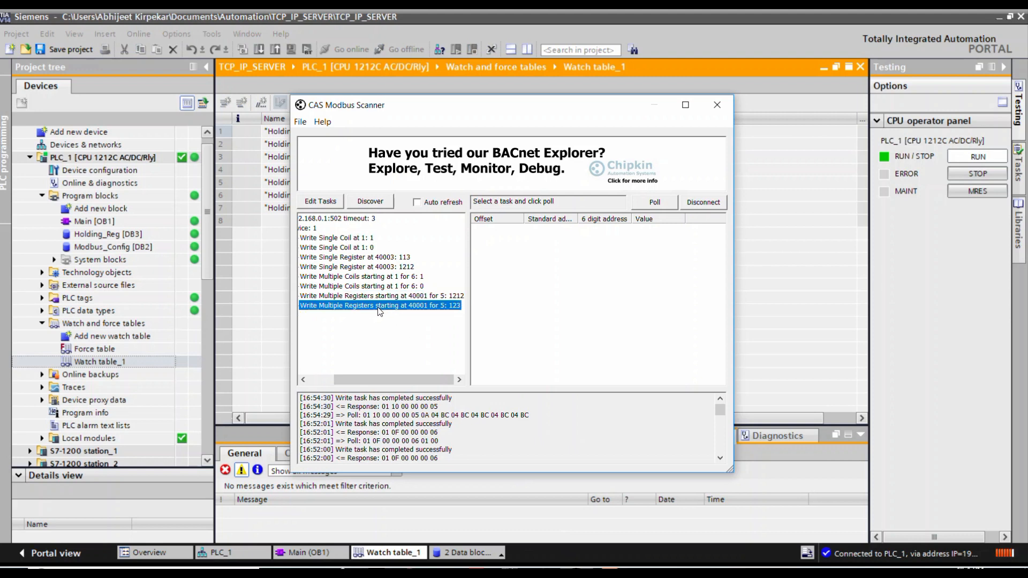
left_click(531, 573)
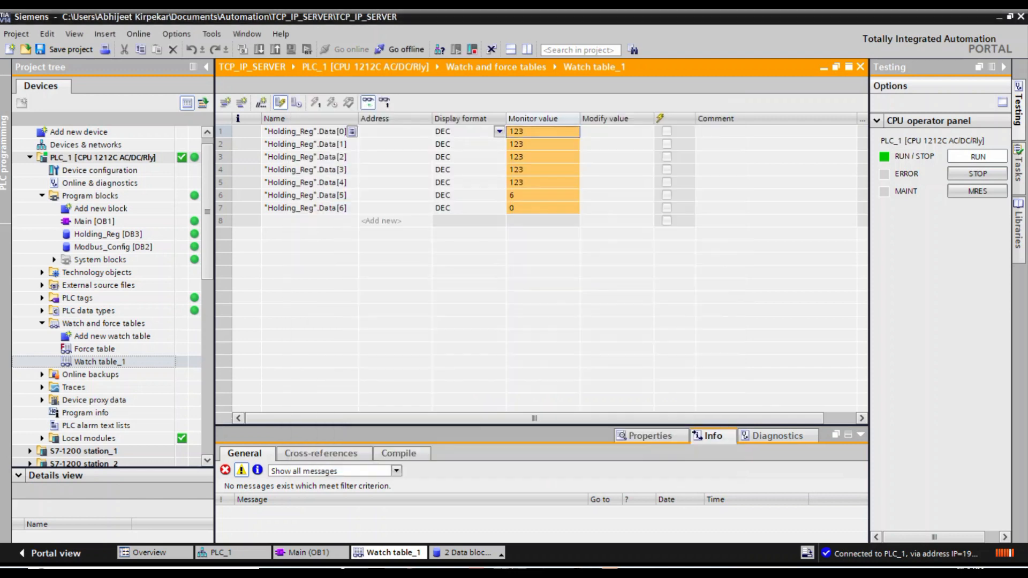
left_click(531, 573)
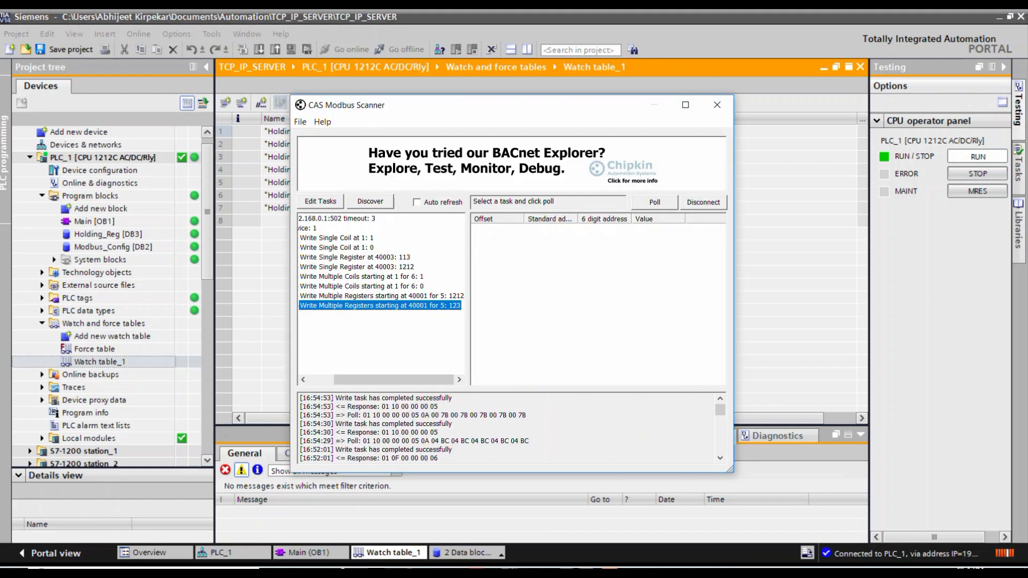
double_click(381, 296)
left_click(508, 573)
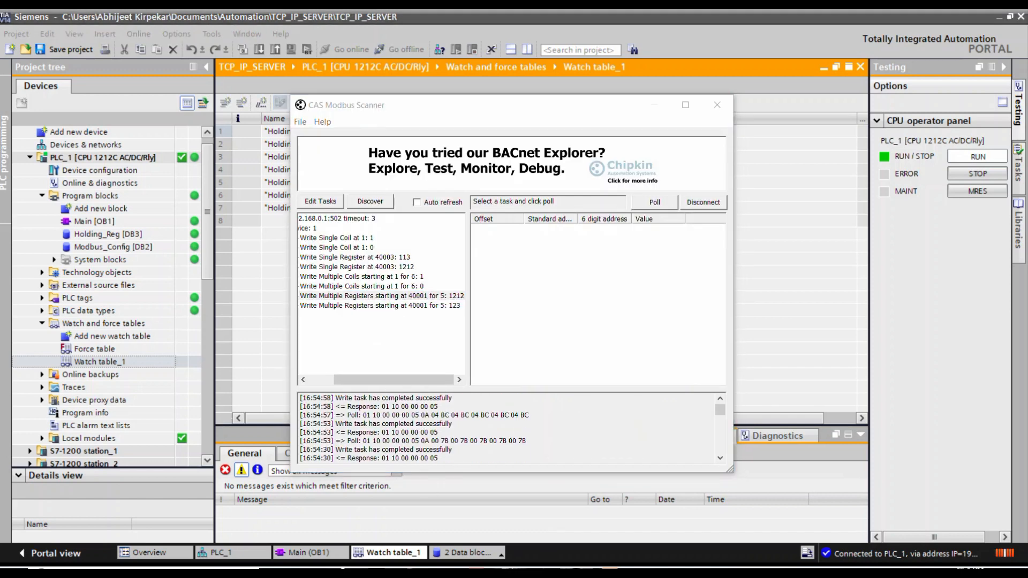
left_click(530, 573)
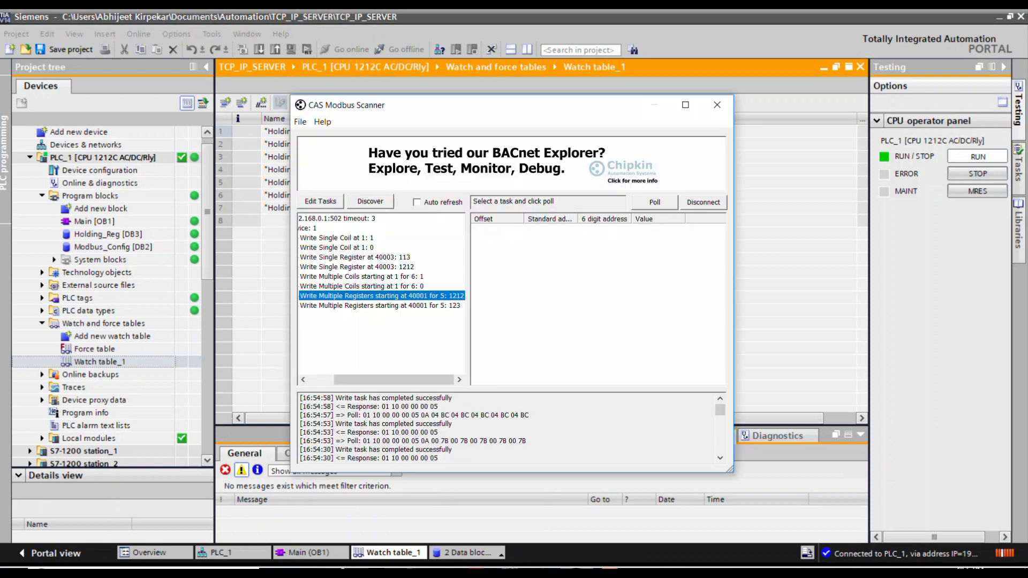